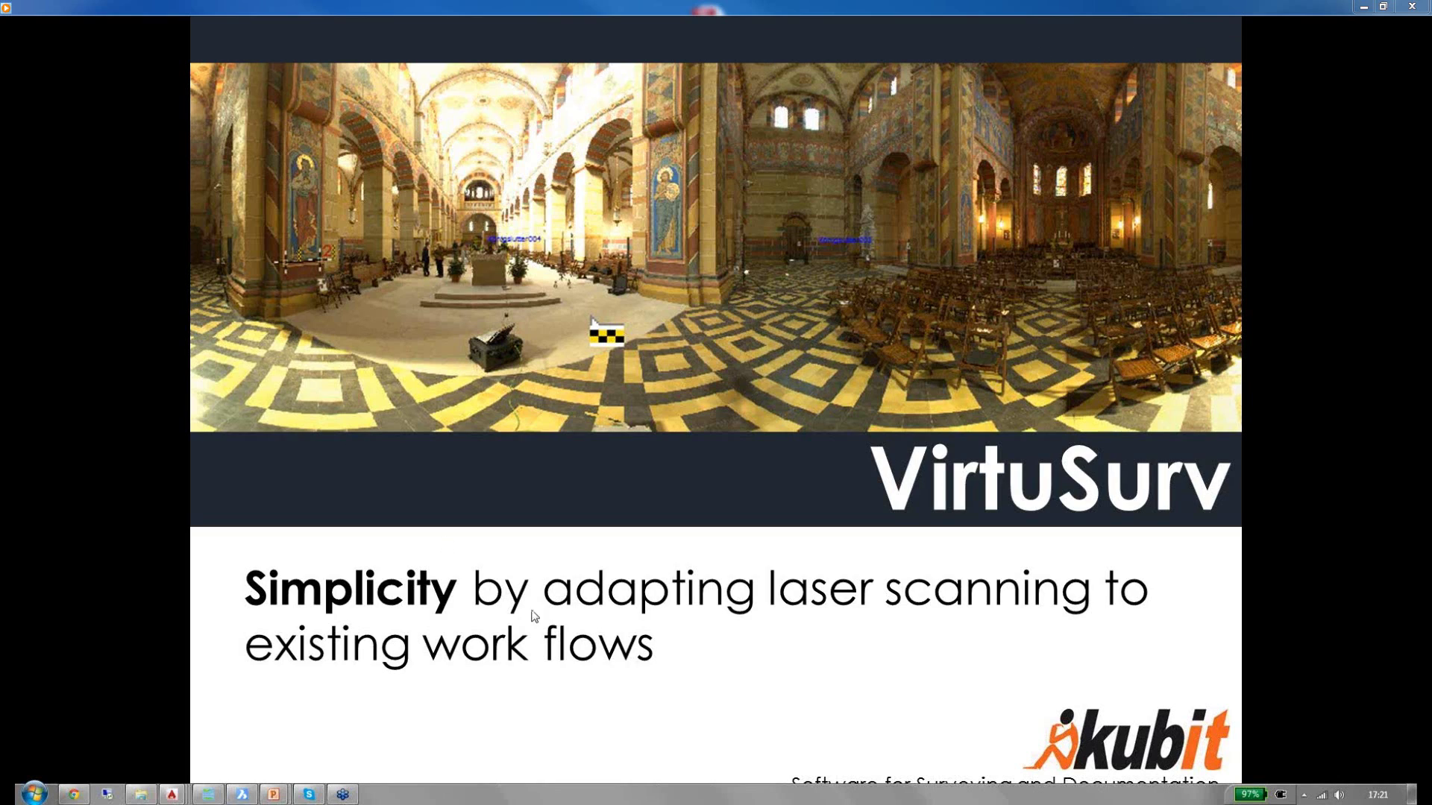
{"action": "left_click", "coordinate": [738, 716]}
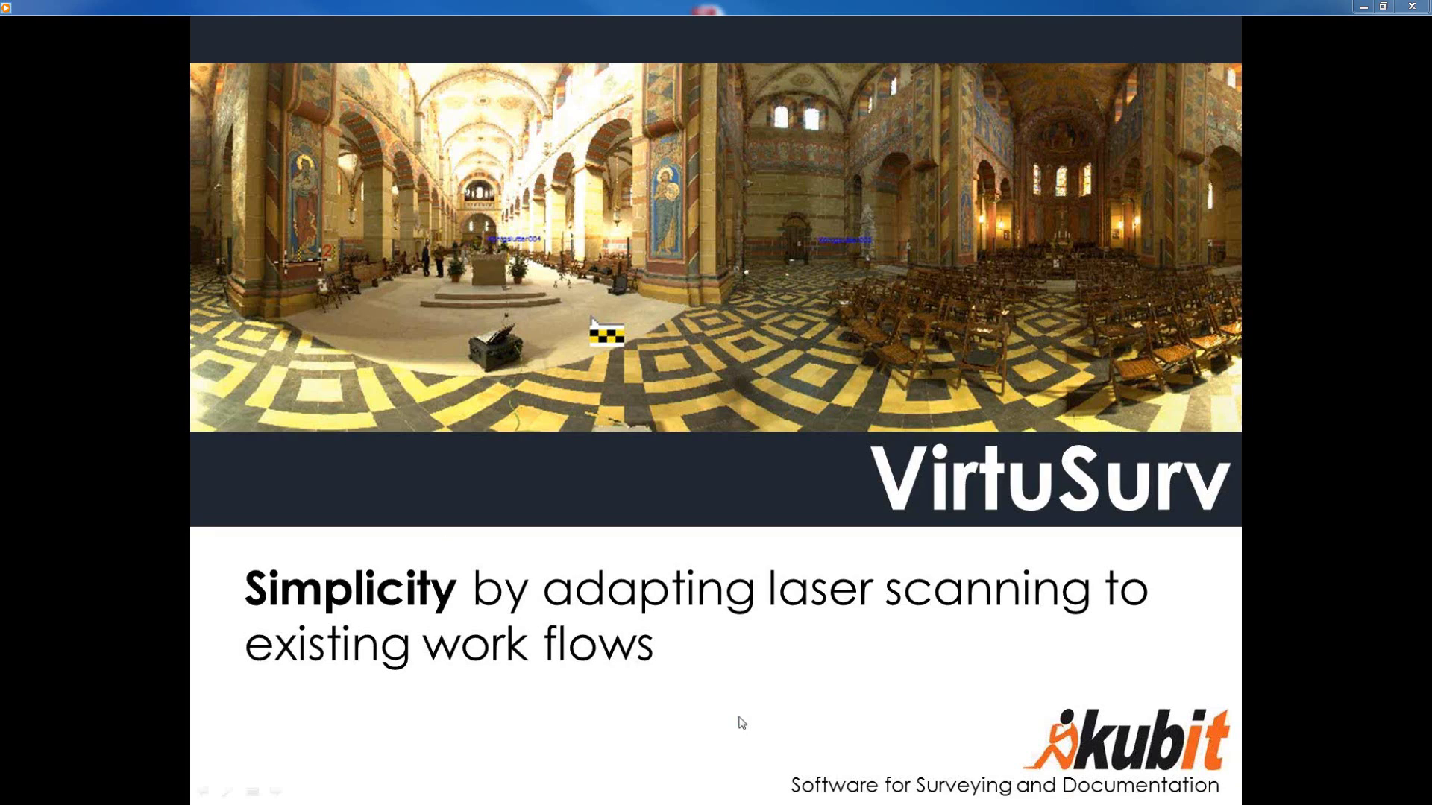
{"action": "left_click", "coordinate": [738, 720]}
{"action": "key", "text": "Left"}
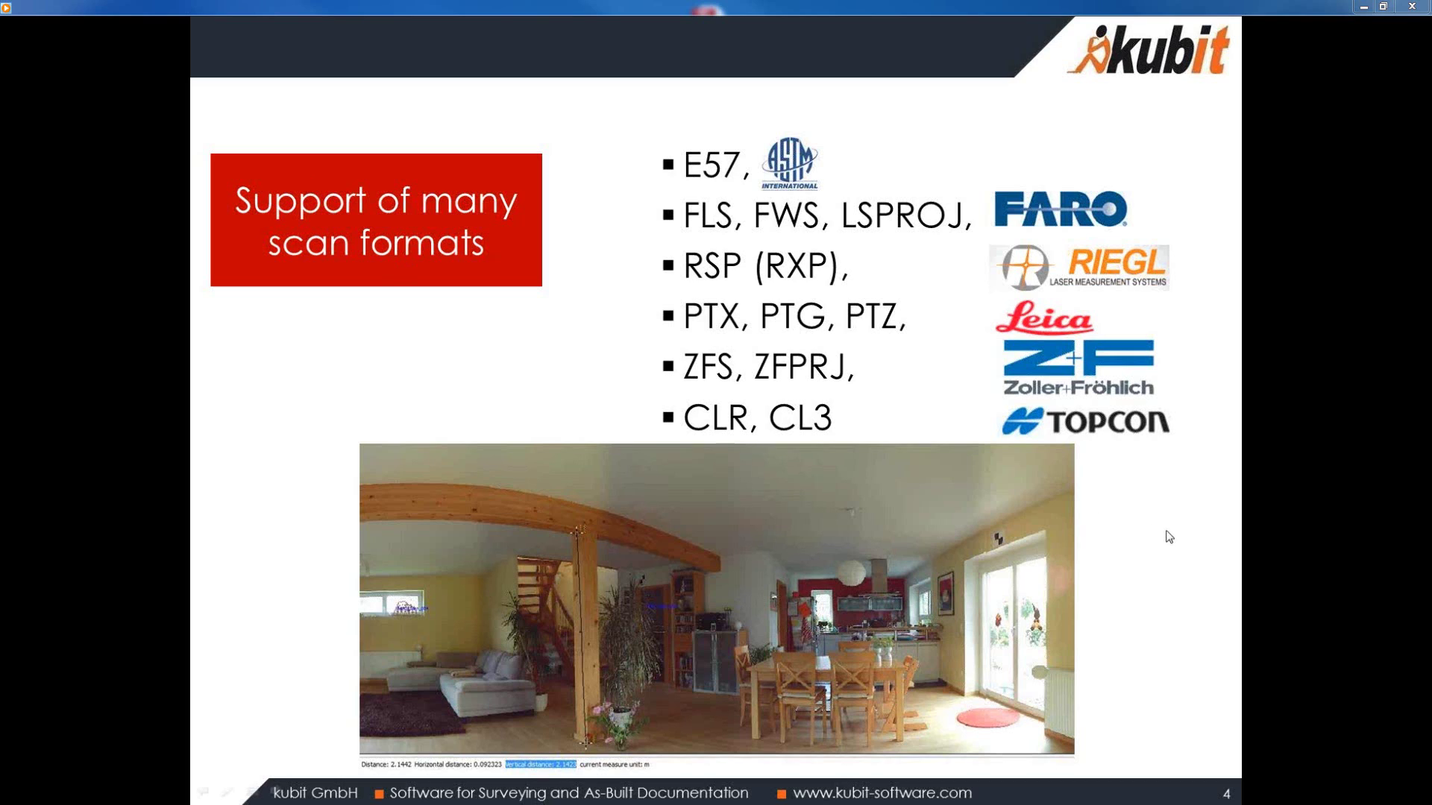
{"action": "key", "text": "Right"}
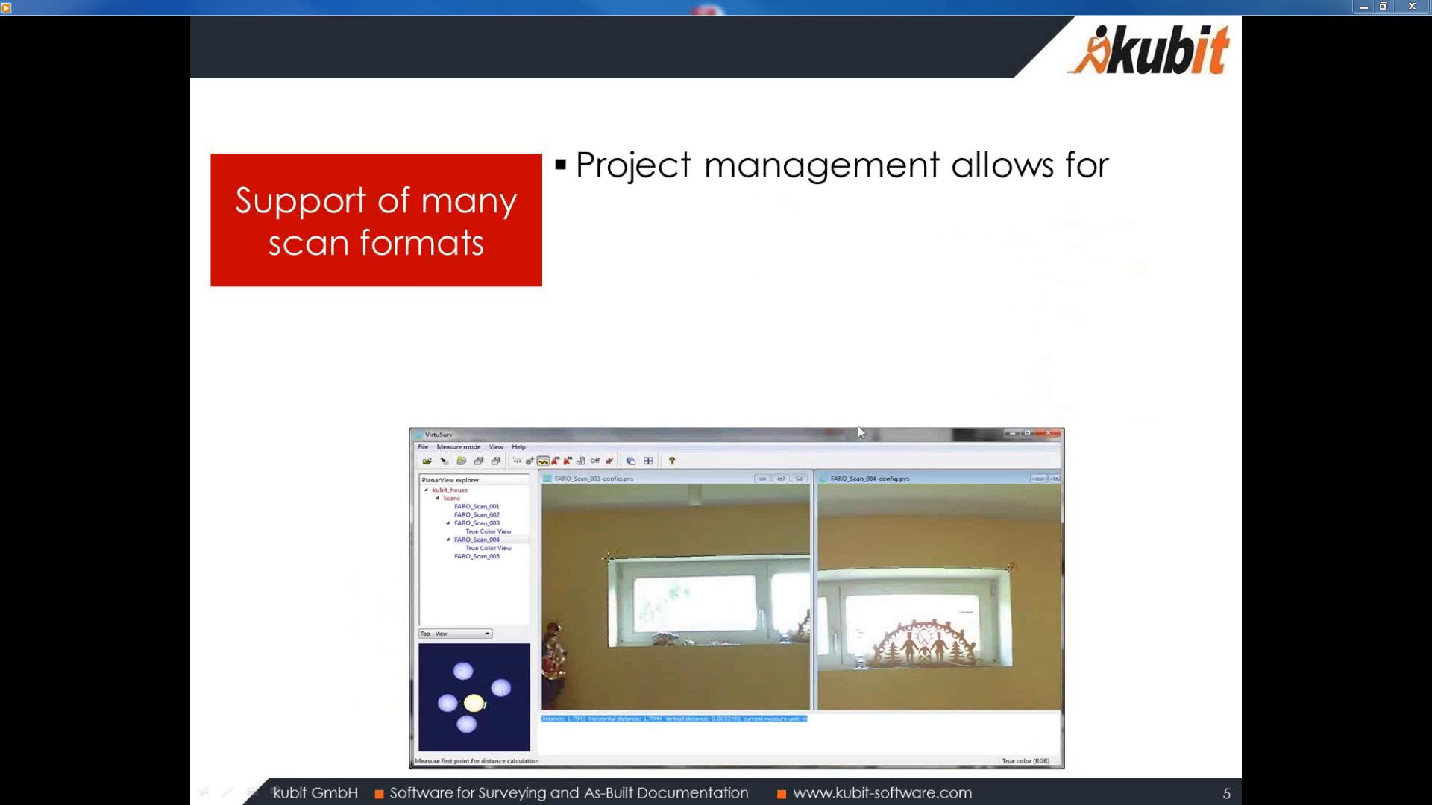
{"action": "key", "text": "Right"}
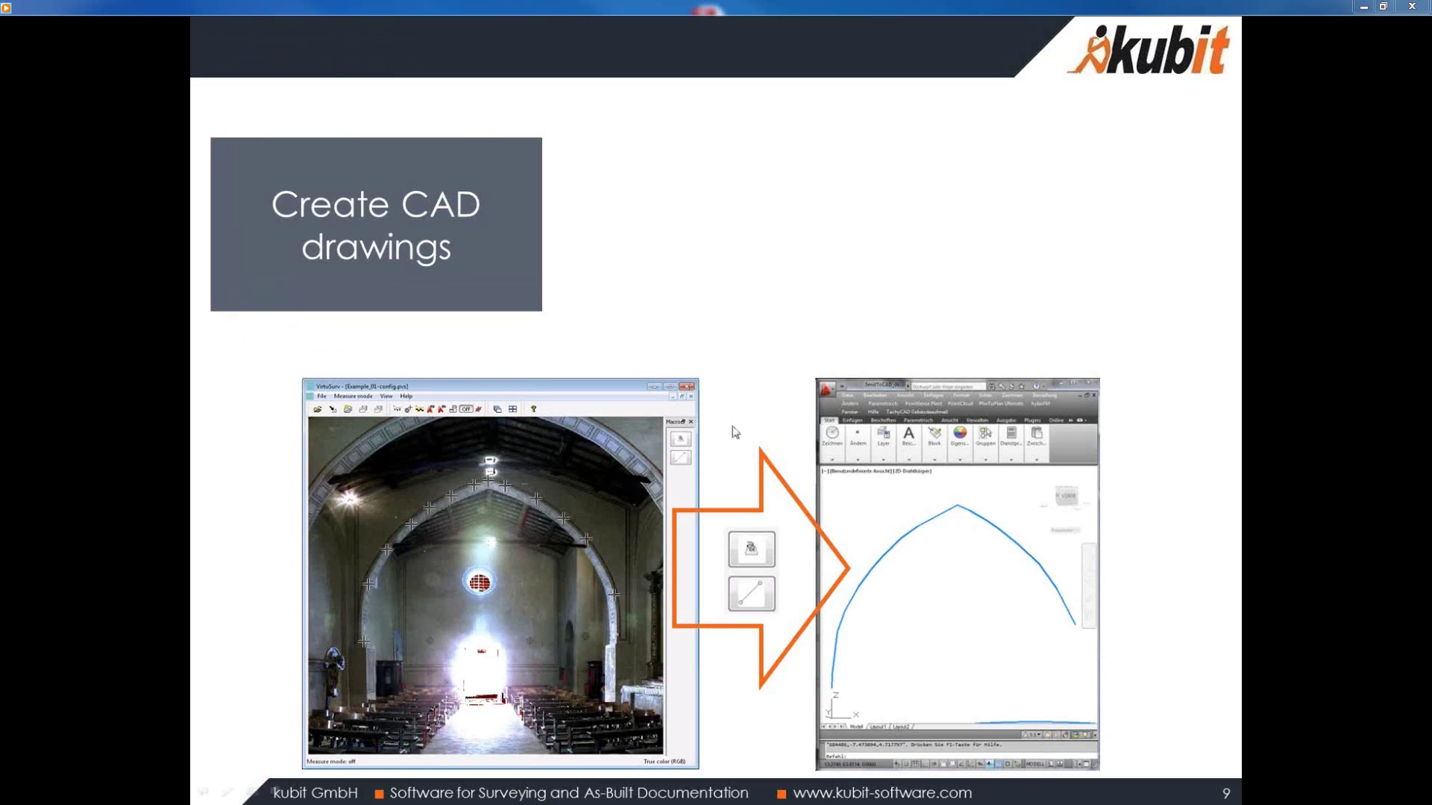
{"action": "left_click", "coordinate": [735, 423]}
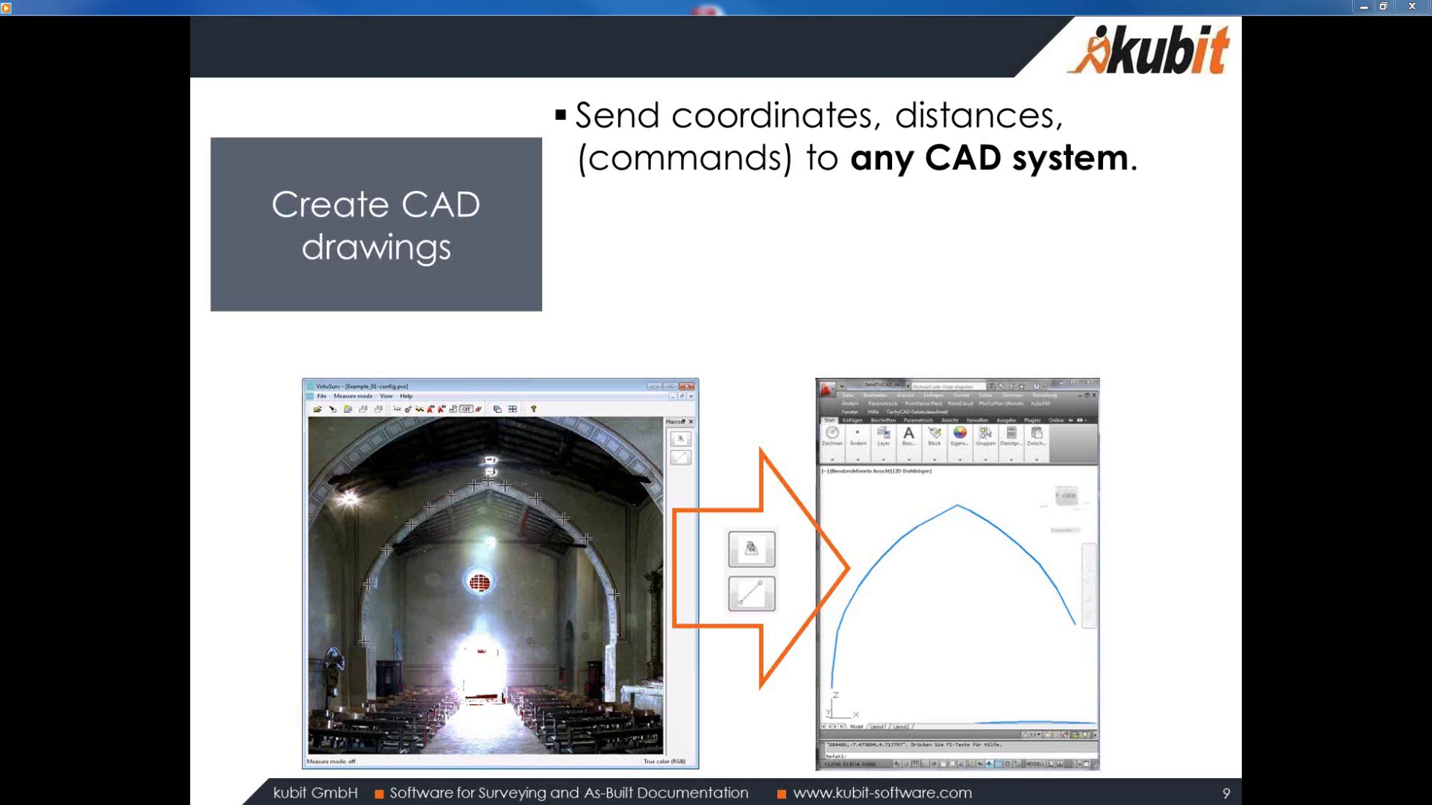
{"action": "key", "text": "Right"}
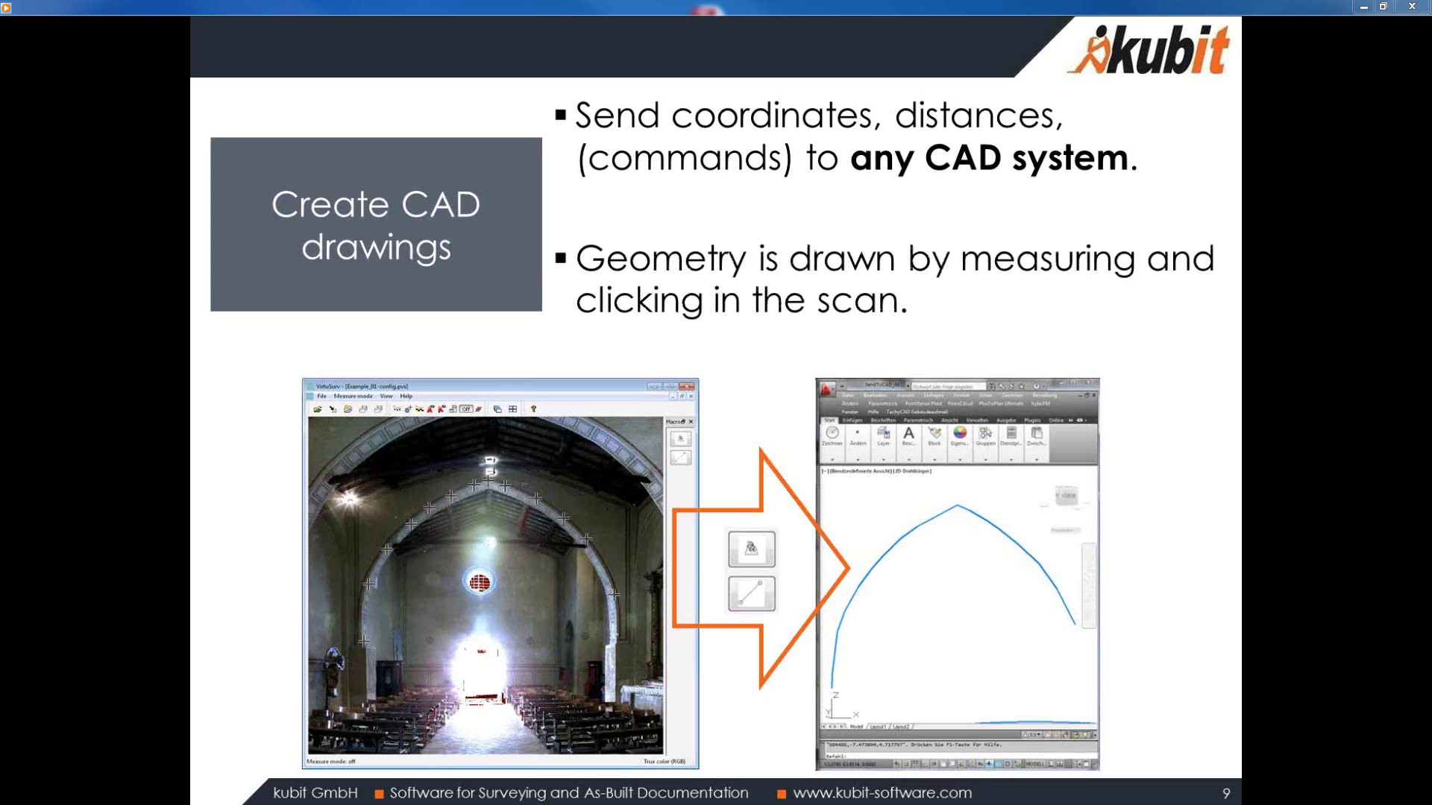
{"action": "key", "text": "Right"}
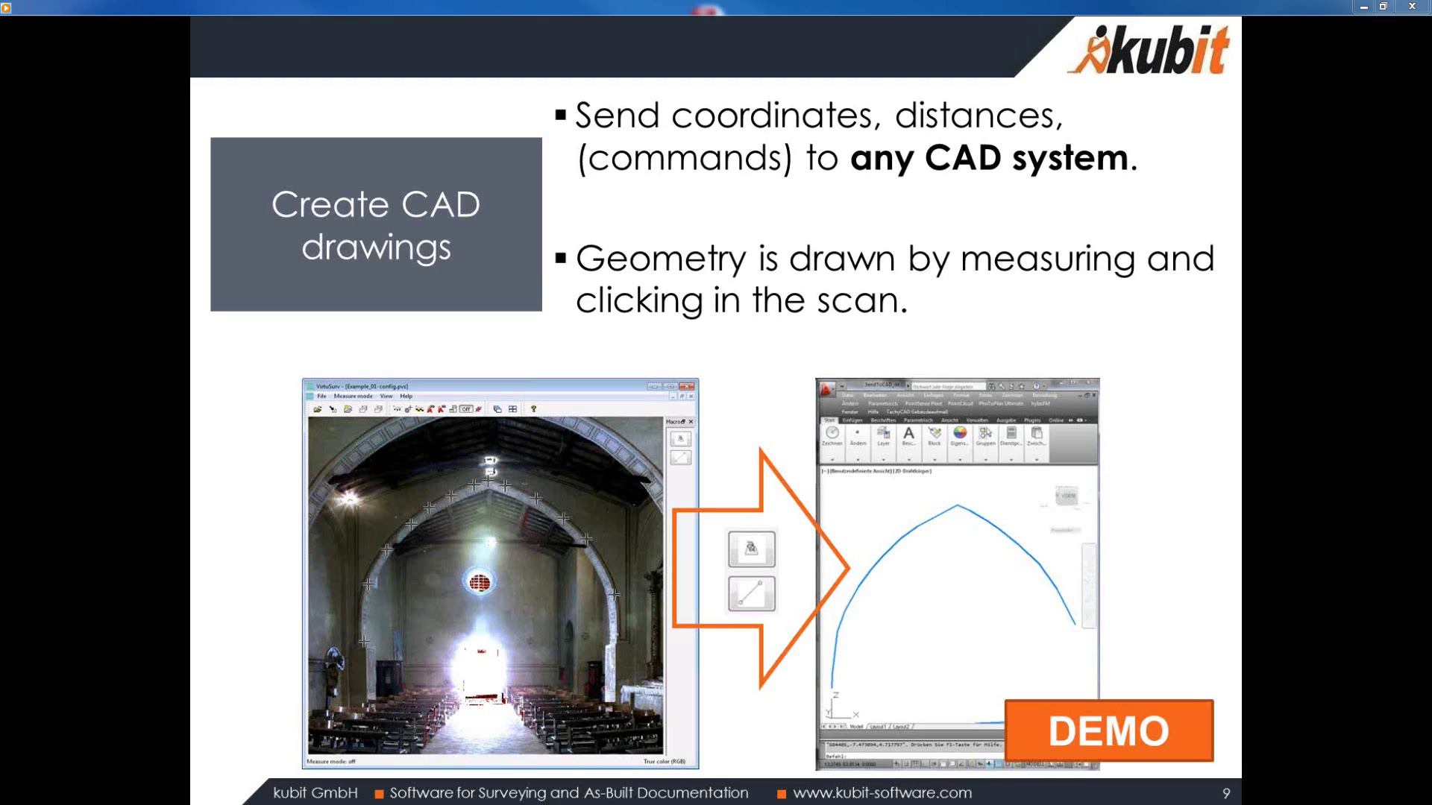
- Switch from the slide show to VirtuSurv and BricsCAD, with both program windows shown side by side
{"action": "key", "text": "super"}
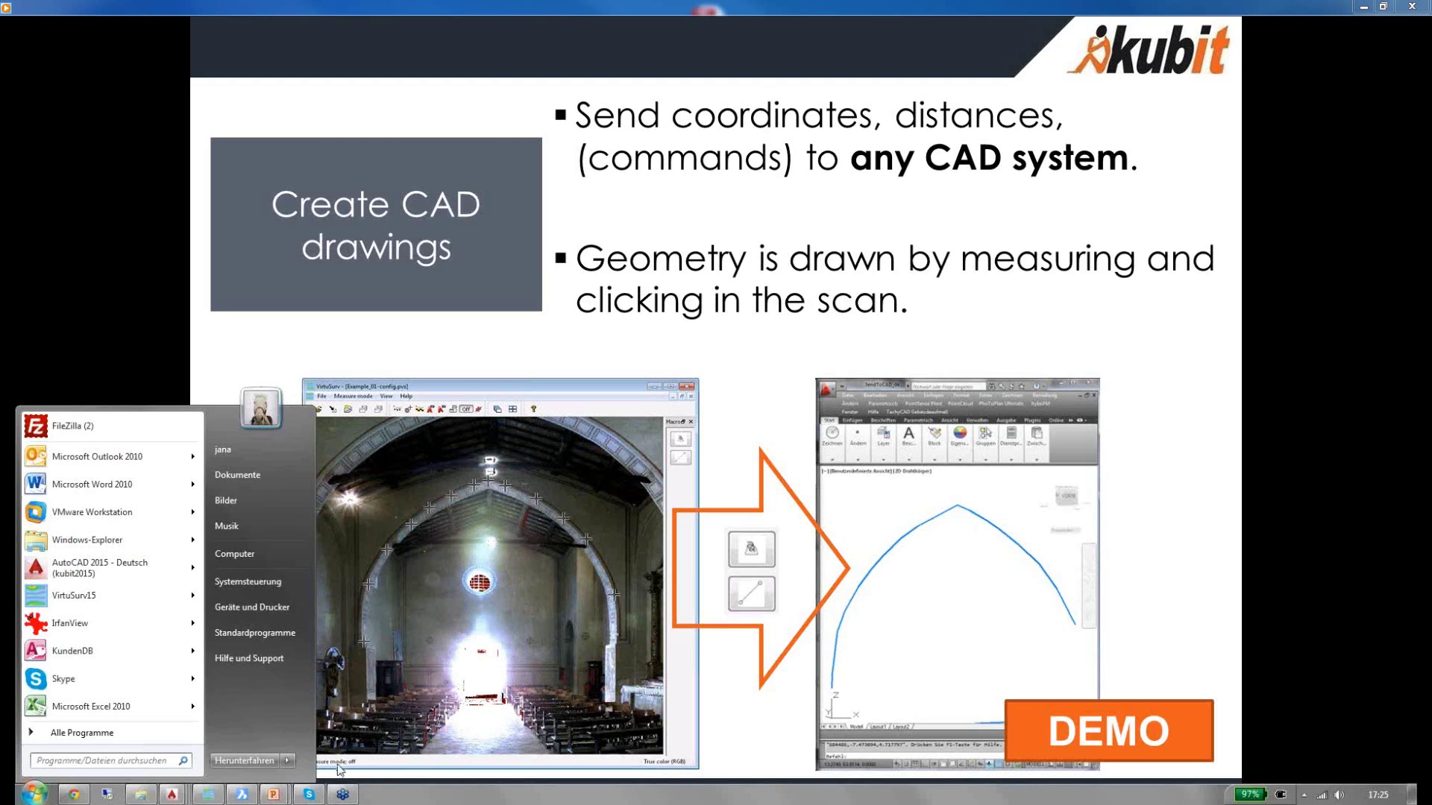
{"action": "left_click", "coordinate": [212, 795]}
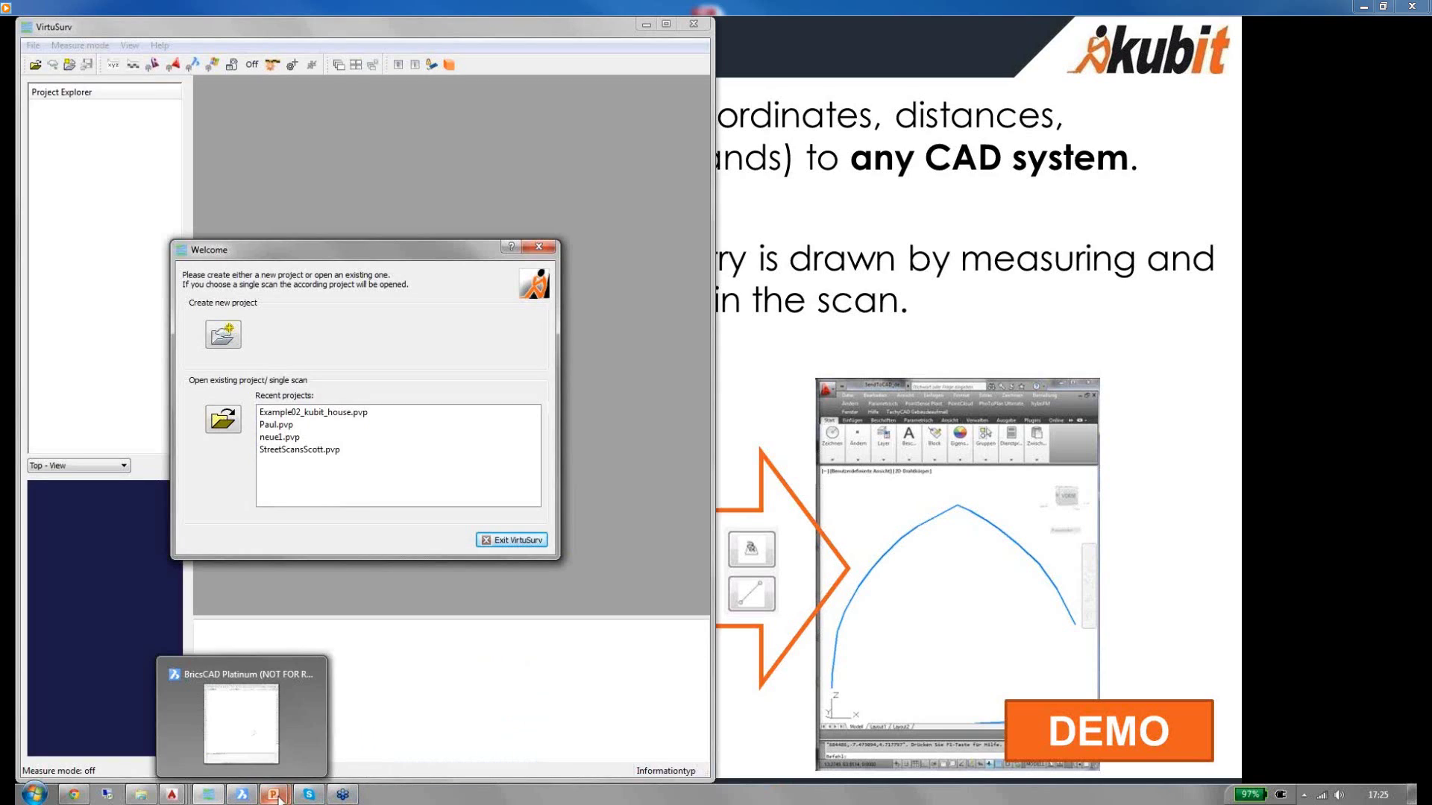
{"action": "left_click", "coordinate": [244, 795]}
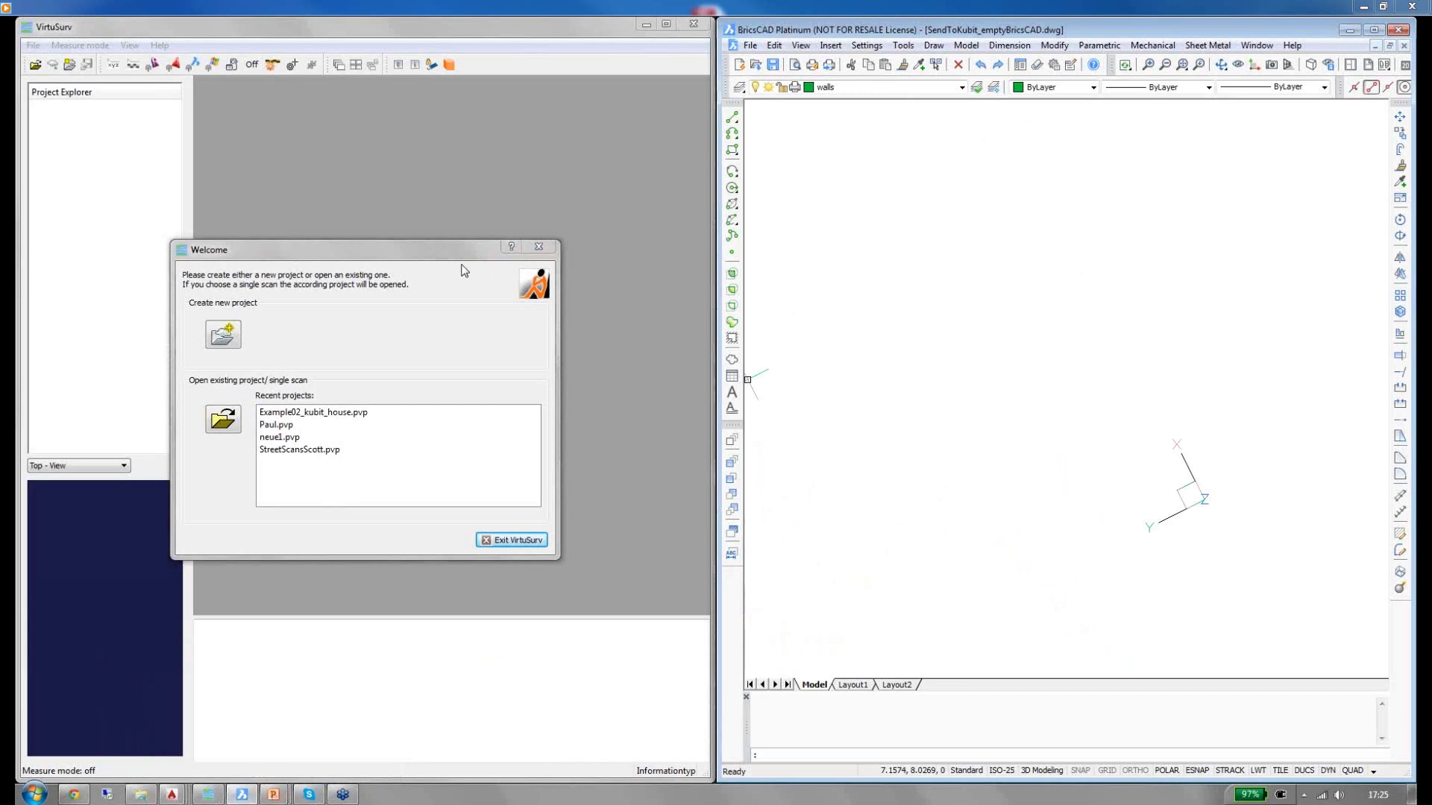
- Open the recent project Example02_kubit_house.pvp from the Welcome dialog
{"action": "left_click", "coordinate": [440, 254]}
{"action": "left_click_drag", "start_coordinate": [441, 254], "coordinate": [499, 194]}
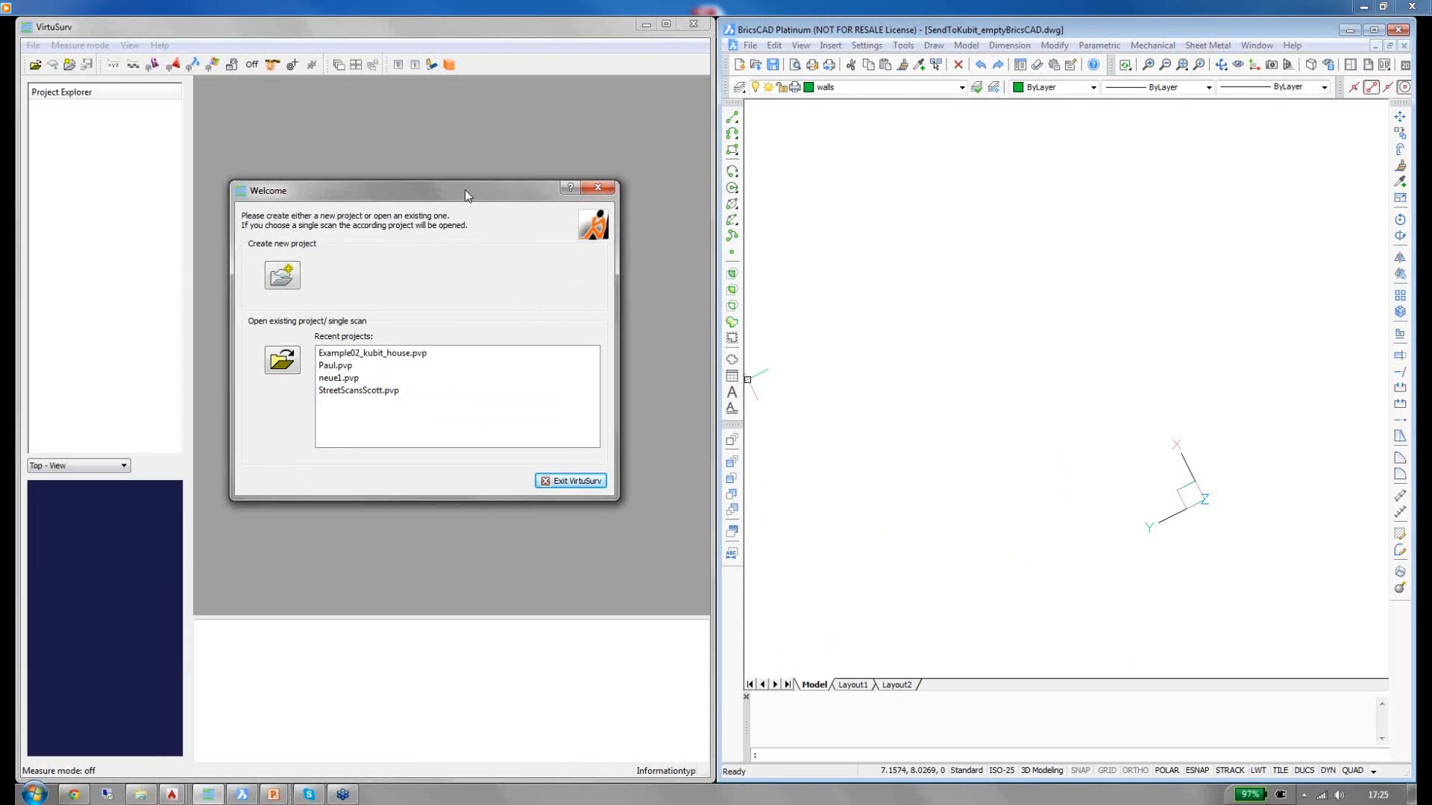
{"action": "left_click_drag", "start_coordinate": [464, 191], "coordinate": [445, 192]}
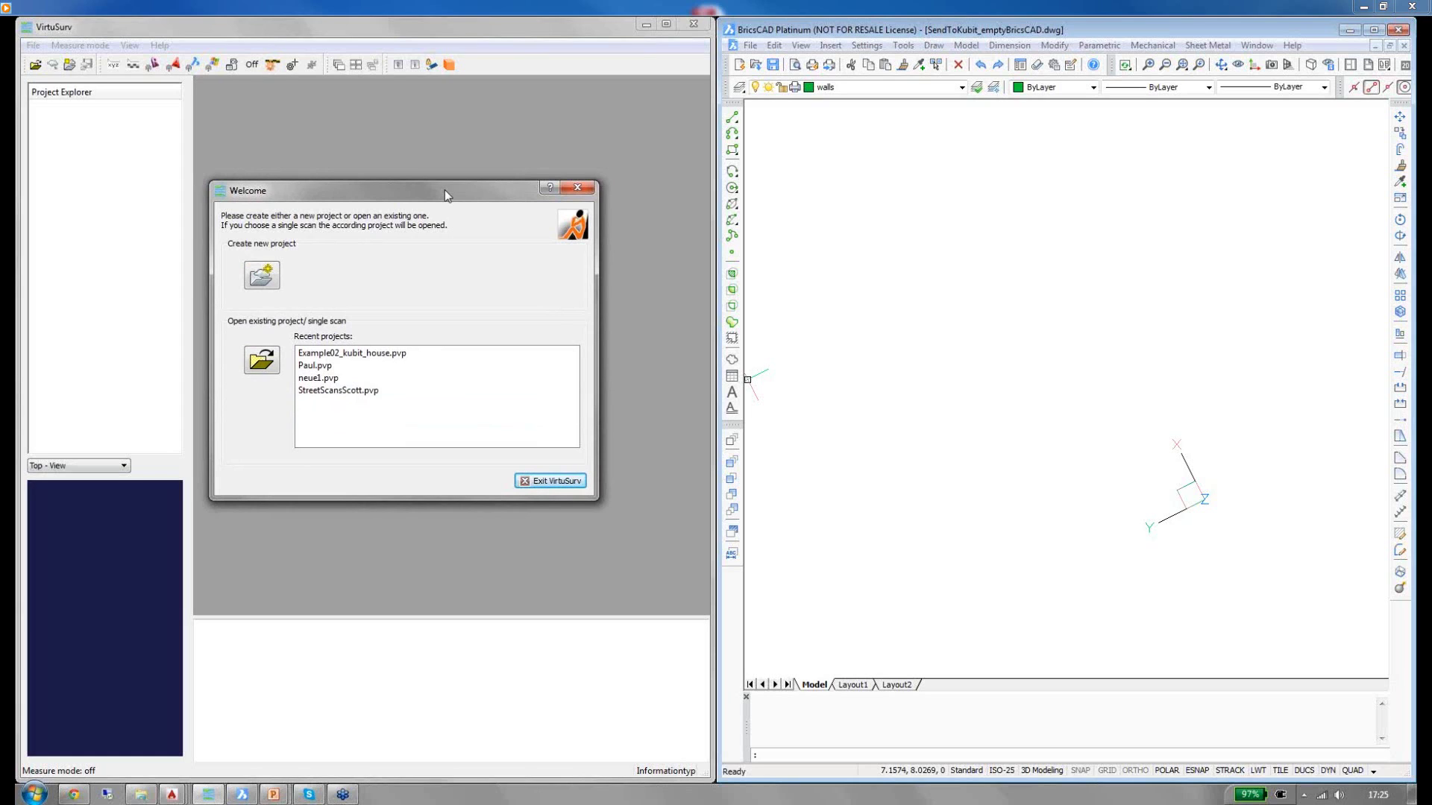
{"action": "left_click", "coordinate": [308, 355]}
{"action": "double_click", "coordinate": [308, 356]}
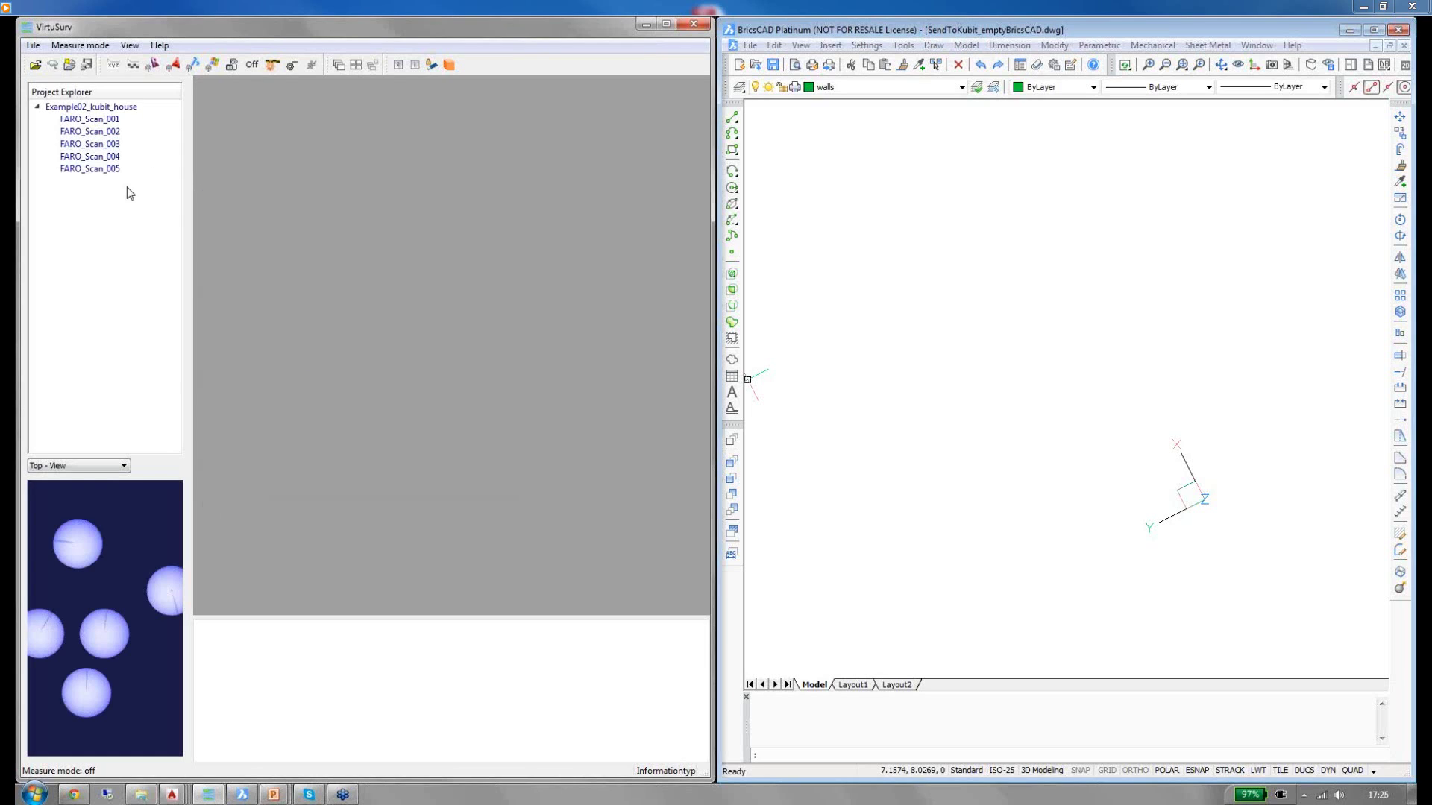
- Open the scans FARO_Scan_003, FARO_Scan_004 and FARO_Scan_005 together as True color (RGB) views
{"action": "left_click", "coordinate": [90, 144]}
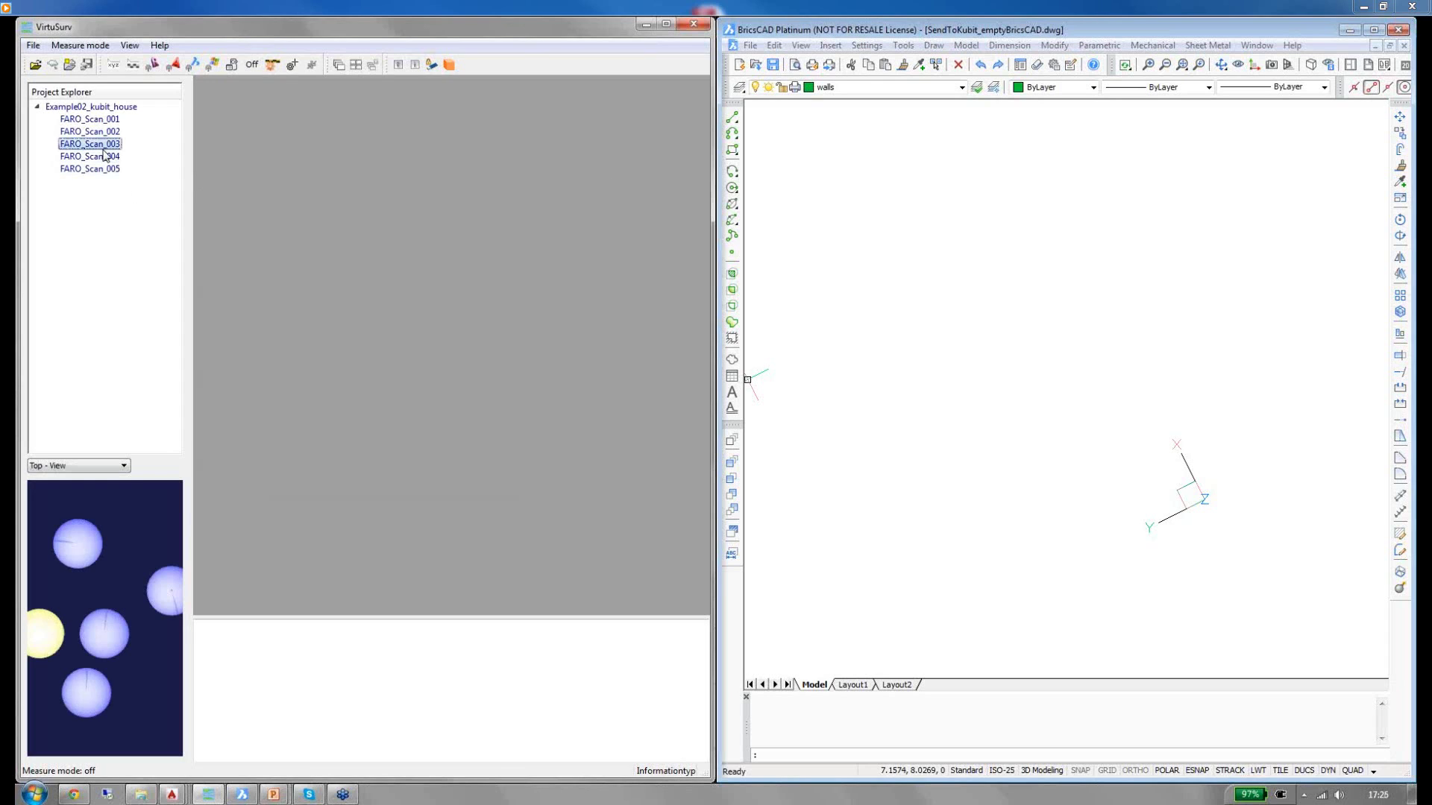
{"action": "left_click", "coordinate": [104, 170], "text": "shift"}
{"action": "right_click", "coordinate": [104, 173]}
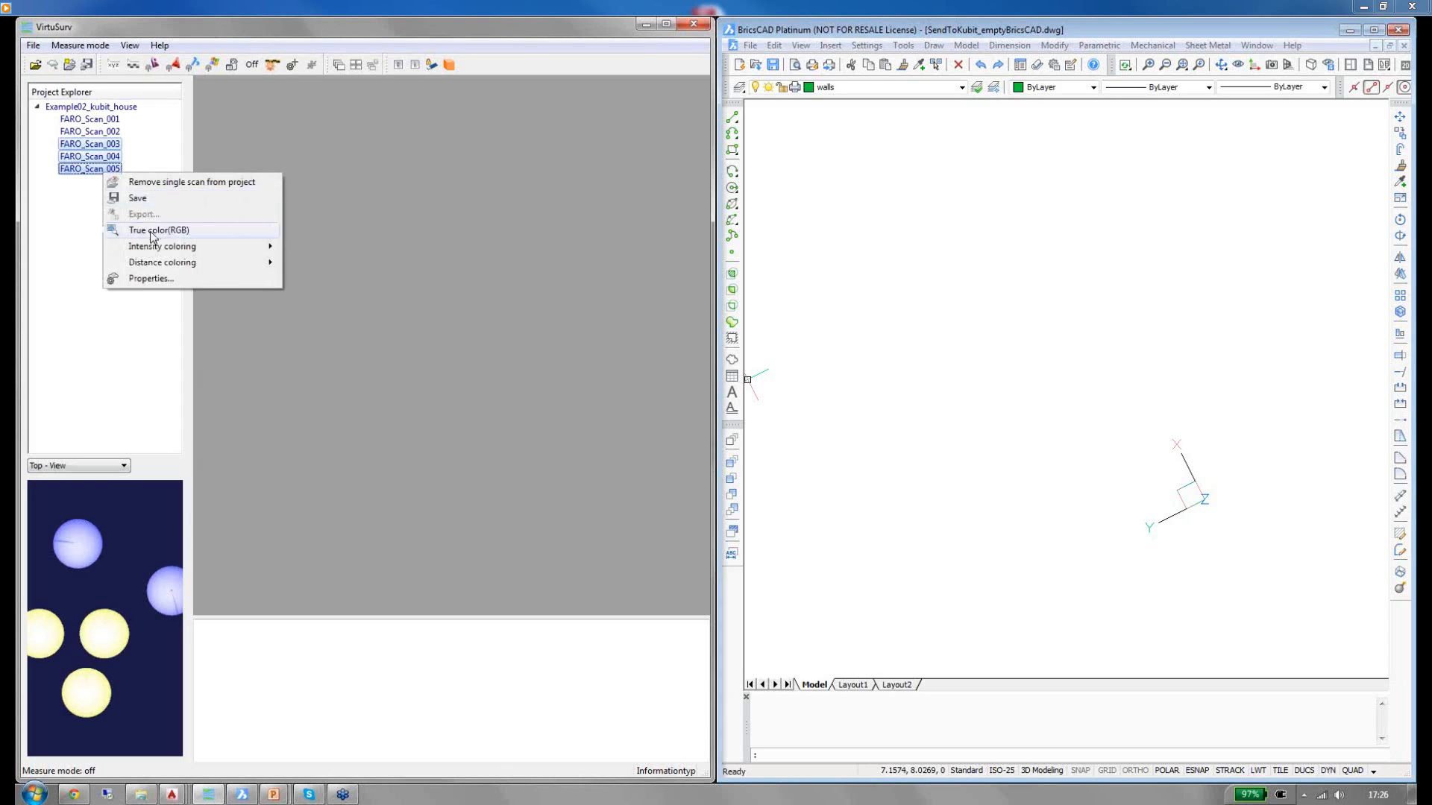
{"action": "left_click", "coordinate": [153, 237]}
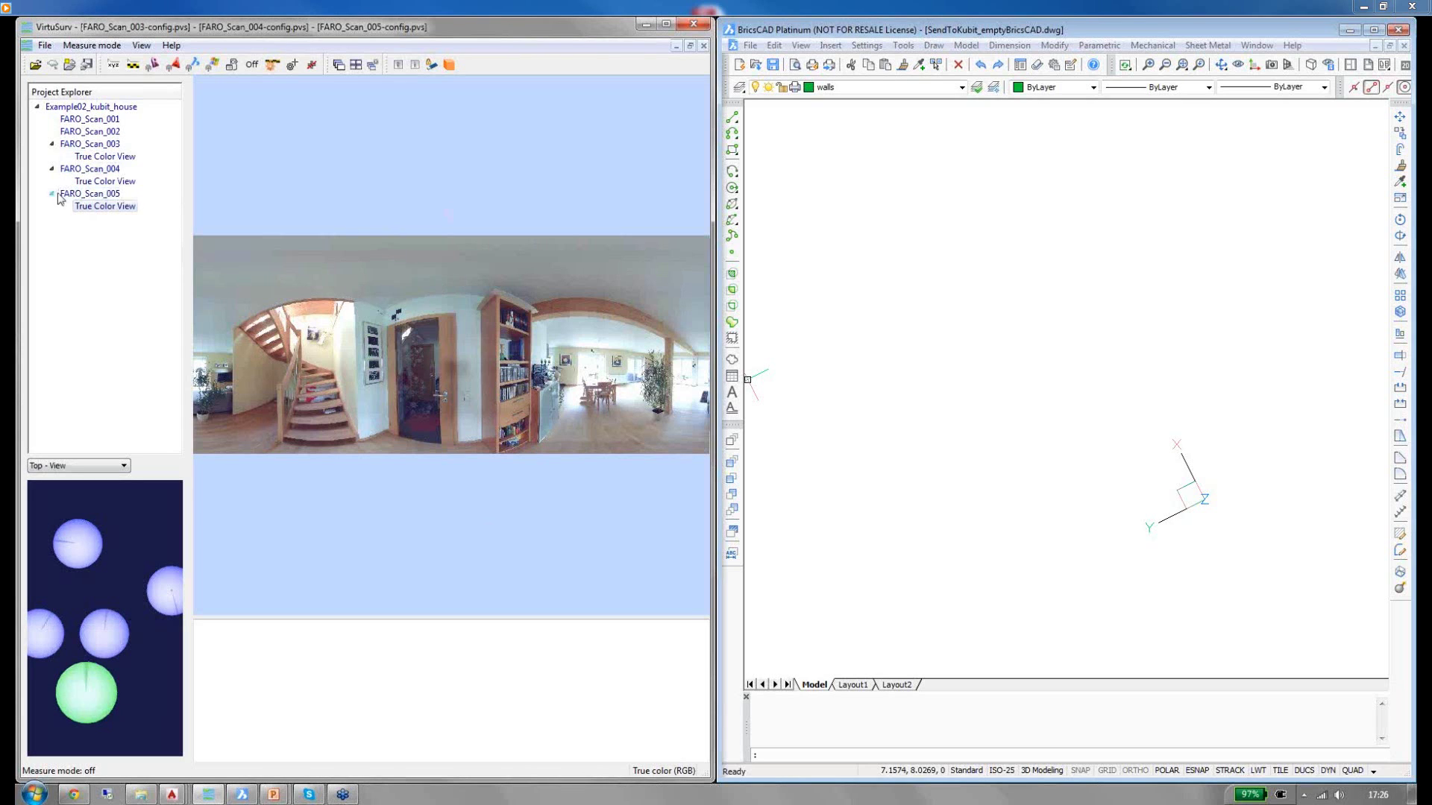
- Display the FARO_Scan_003 view and activate the Send to BricsCAD measure mode
{"action": "double_click", "coordinate": [89, 144]}
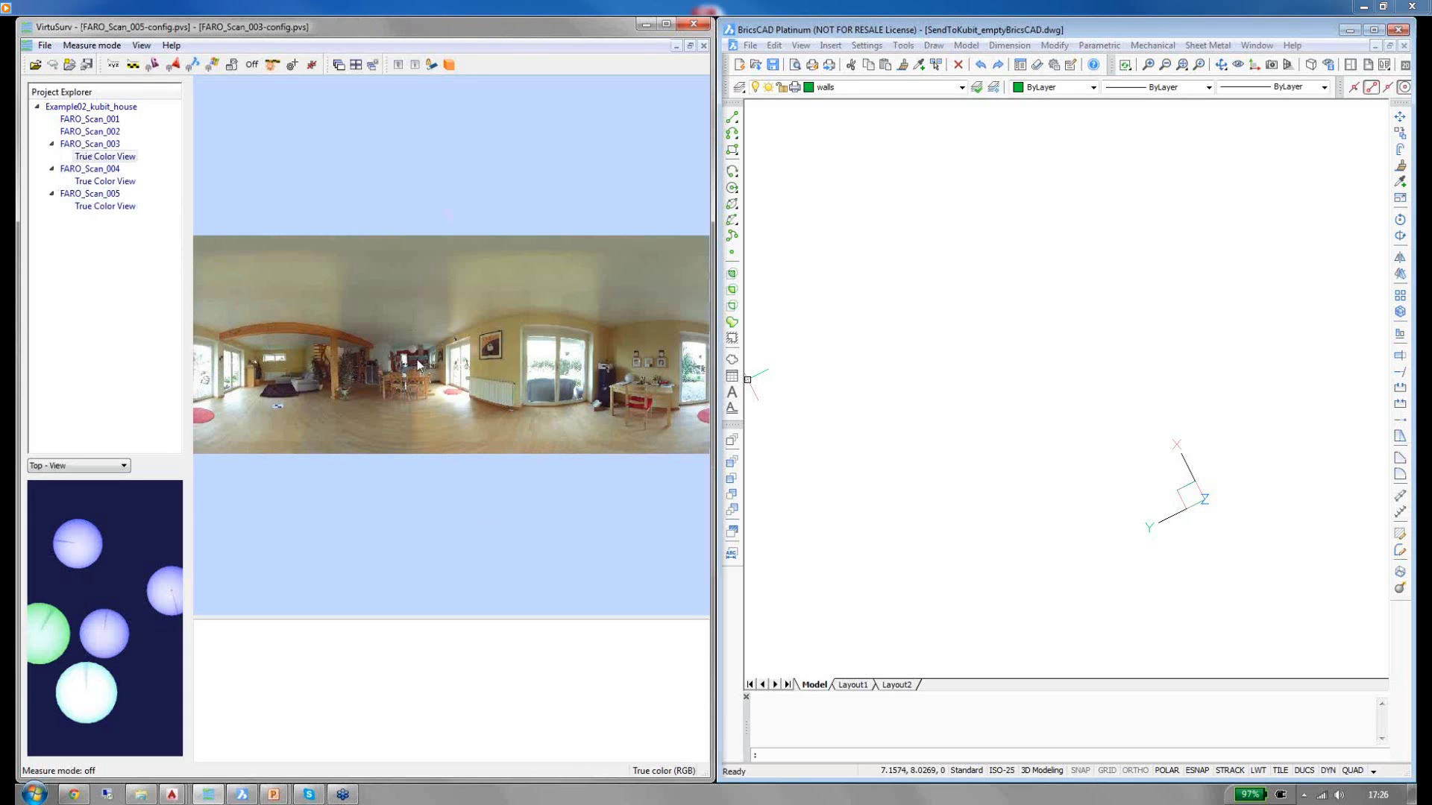
{"action": "scroll", "coordinate": [435, 360], "scroll_direction": "up", "scroll_amount": 5}
{"action": "left_click_drag", "start_coordinate": [436, 361], "coordinate": [551, 314]}
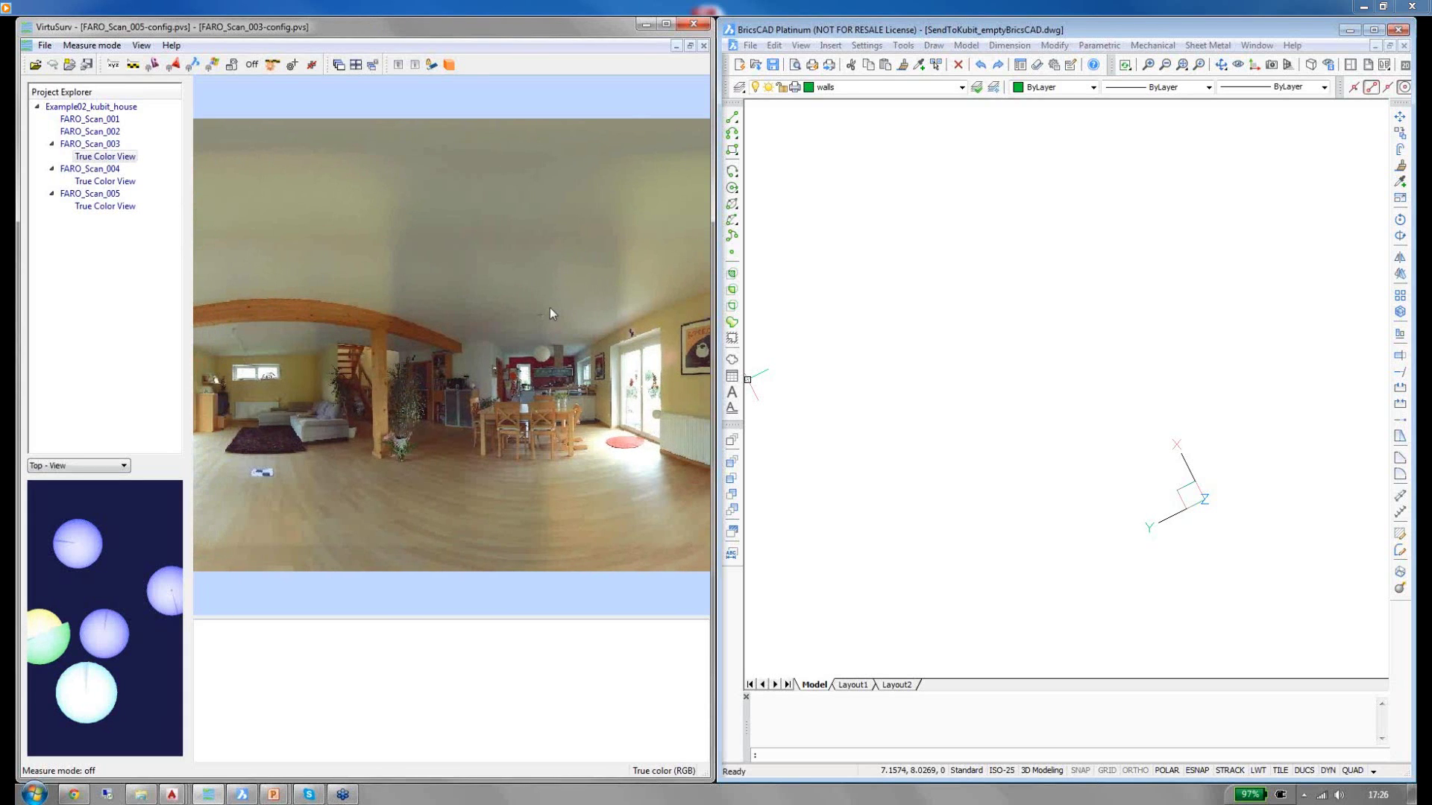
{"action": "left_click", "coordinate": [192, 66]}
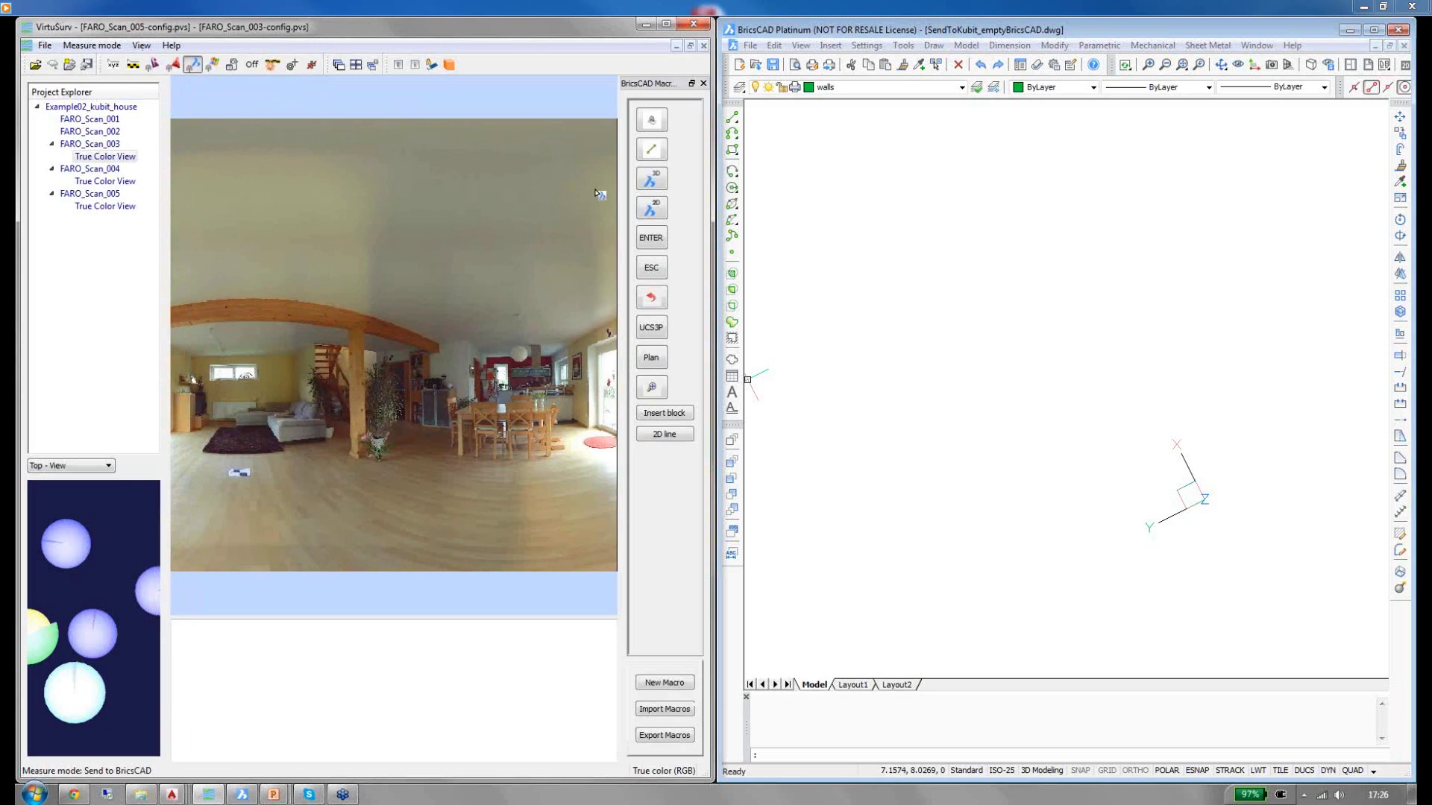
{"action": "left_click", "coordinate": [649, 120]}
{"action": "left_click", "coordinate": [671, 415]}
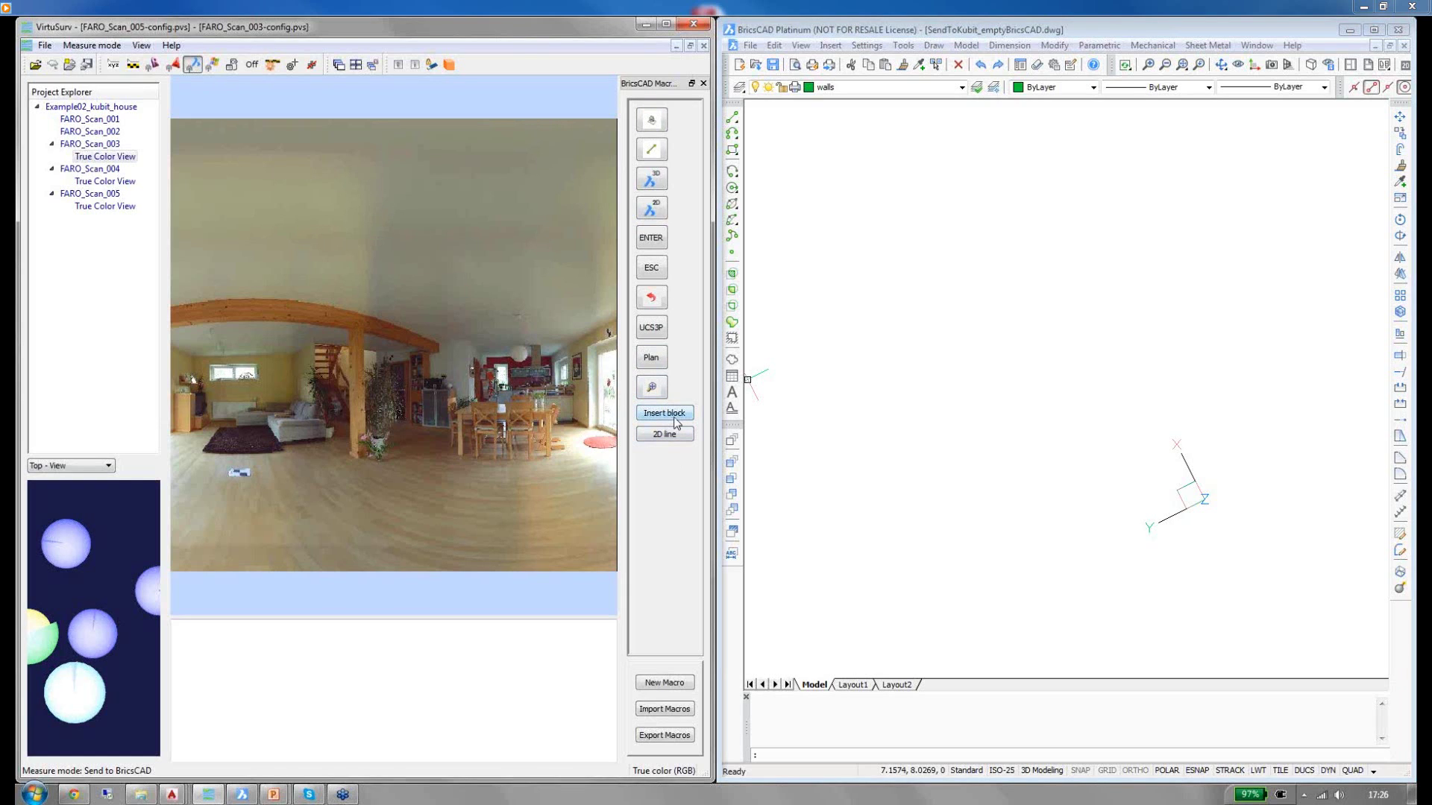
- Draw connected BricsCAD lines with the line macro by picking points along the window wall and the adjoining wall towards the stairs in FARO_Scan_003
{"action": "left_click", "coordinate": [653, 151]}
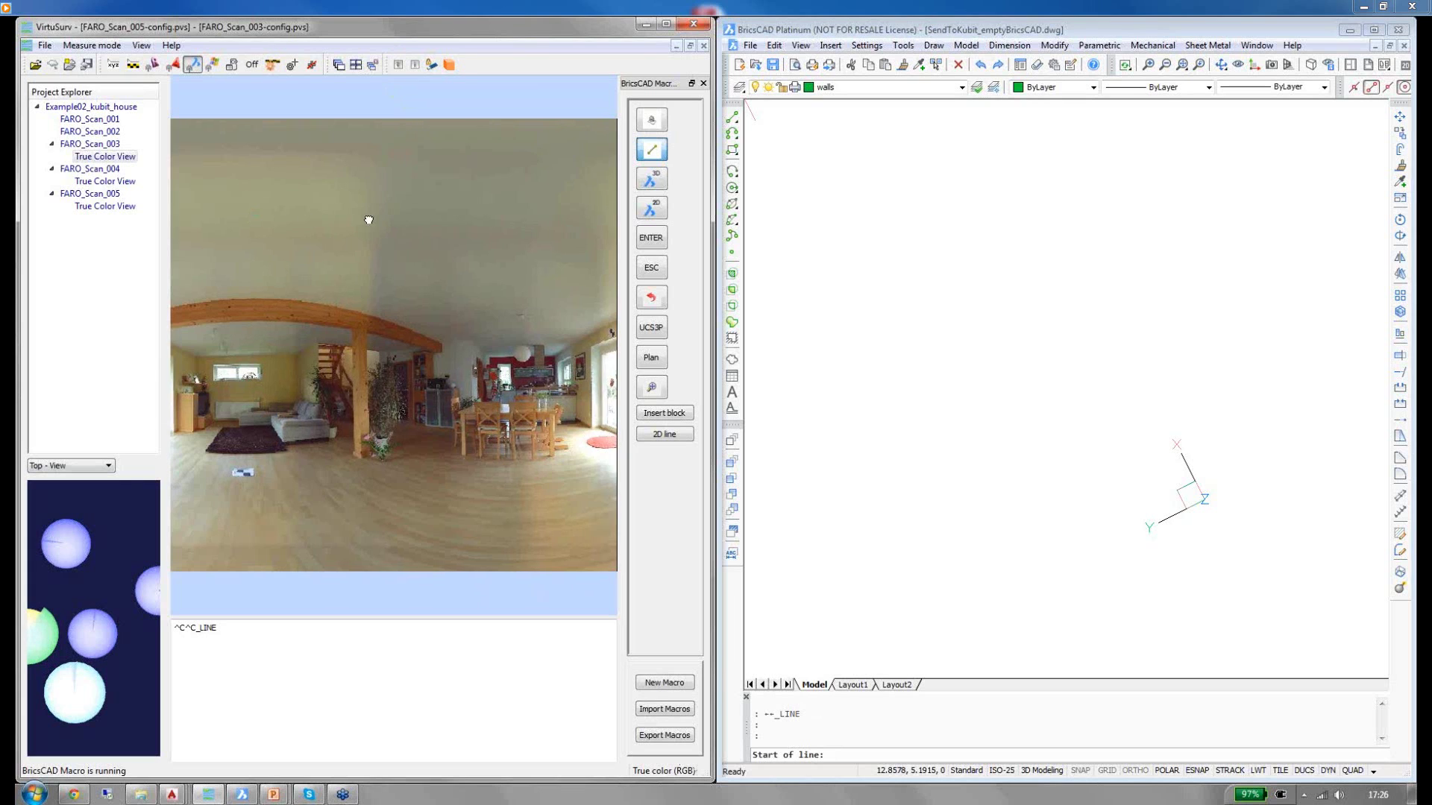
{"action": "left_click_drag", "start_coordinate": [279, 219], "coordinate": [368, 217]}
{"action": "scroll", "coordinate": [306, 368], "scroll_direction": "up", "scroll_amount": 5}
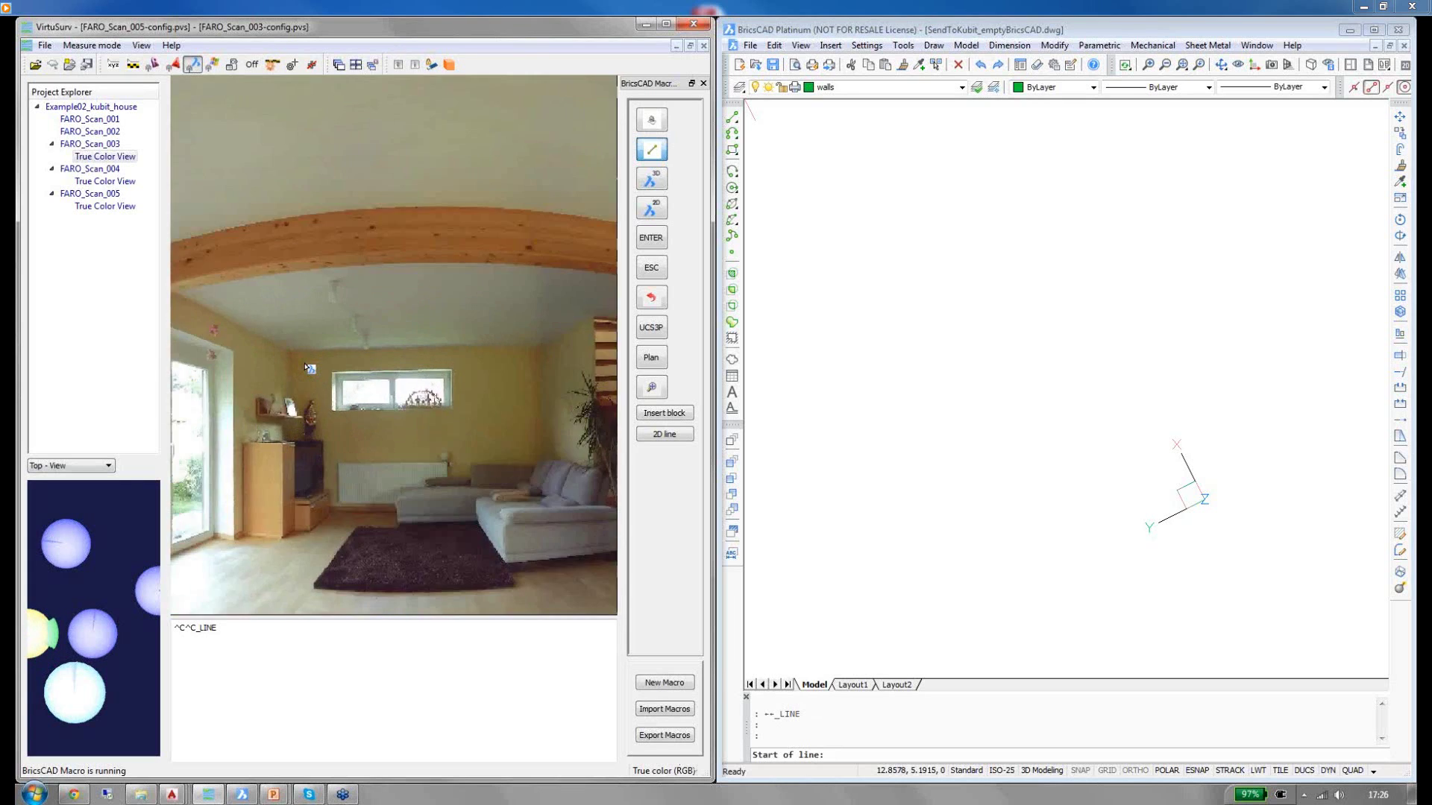
{"action": "left_click", "coordinate": [280, 381]}
{"action": "scroll", "coordinate": [280, 376], "scroll_direction": "down", "scroll_amount": 5}
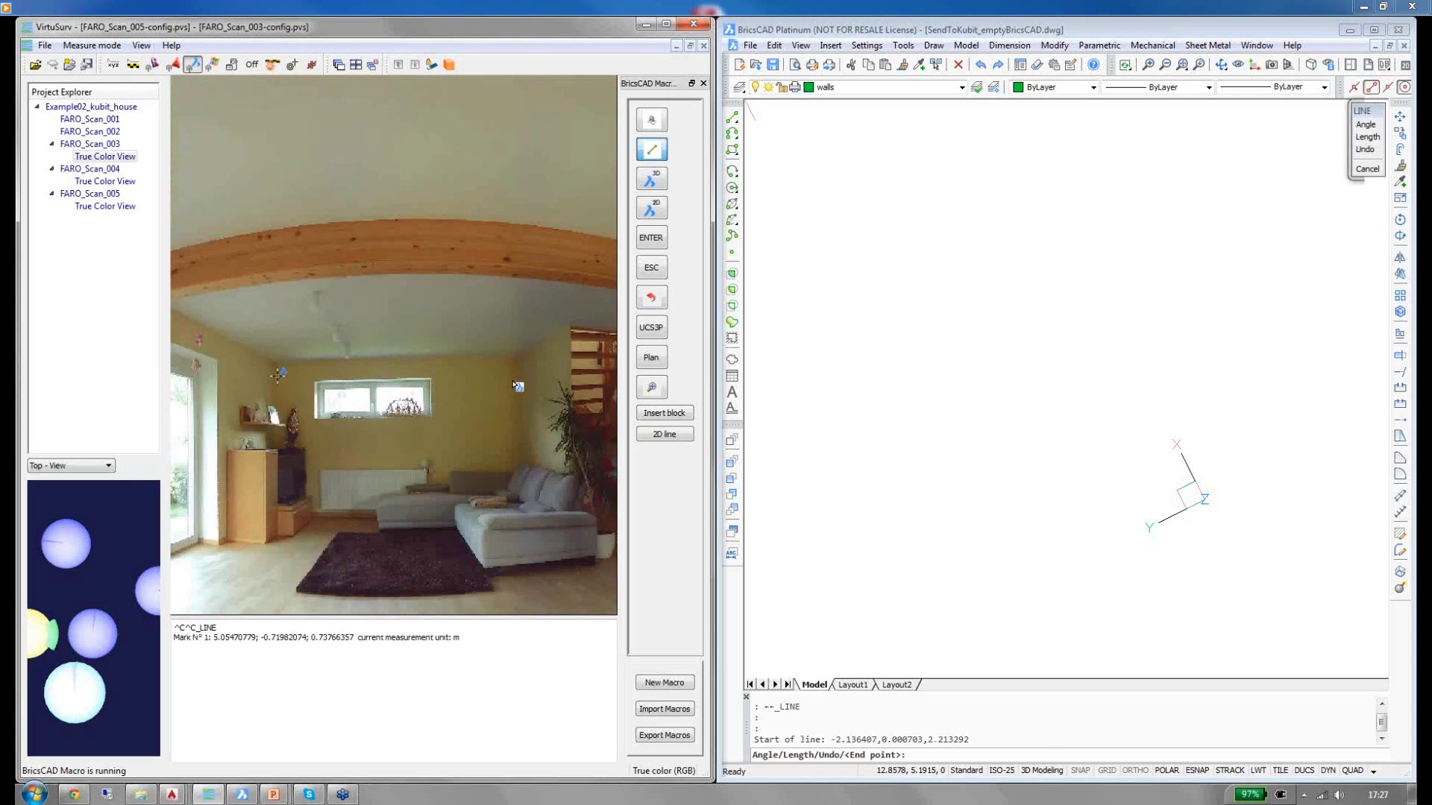
{"action": "left_click", "coordinate": [514, 377]}
{"action": "left_click", "coordinate": [528, 367]}
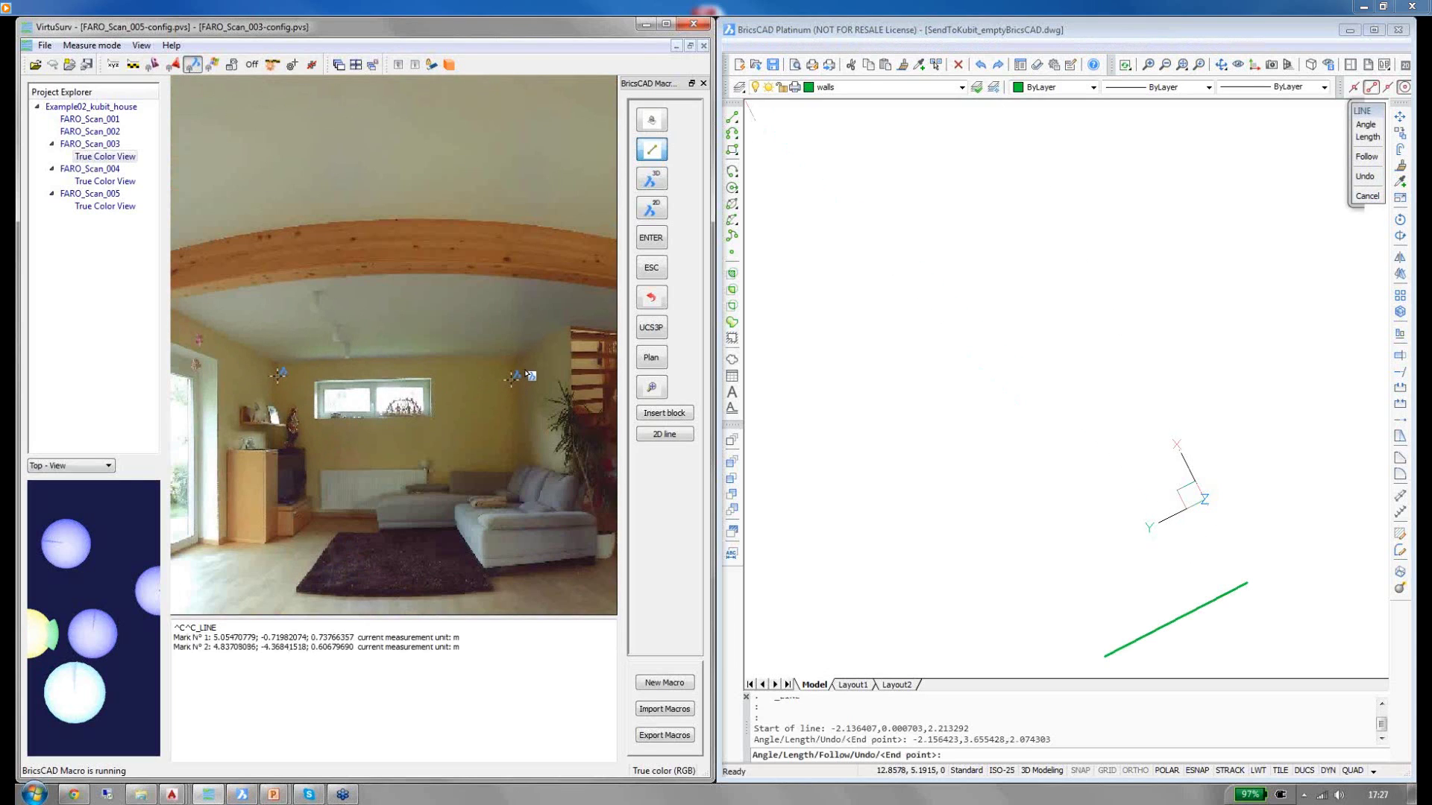
{"action": "left_click", "coordinate": [567, 356]}
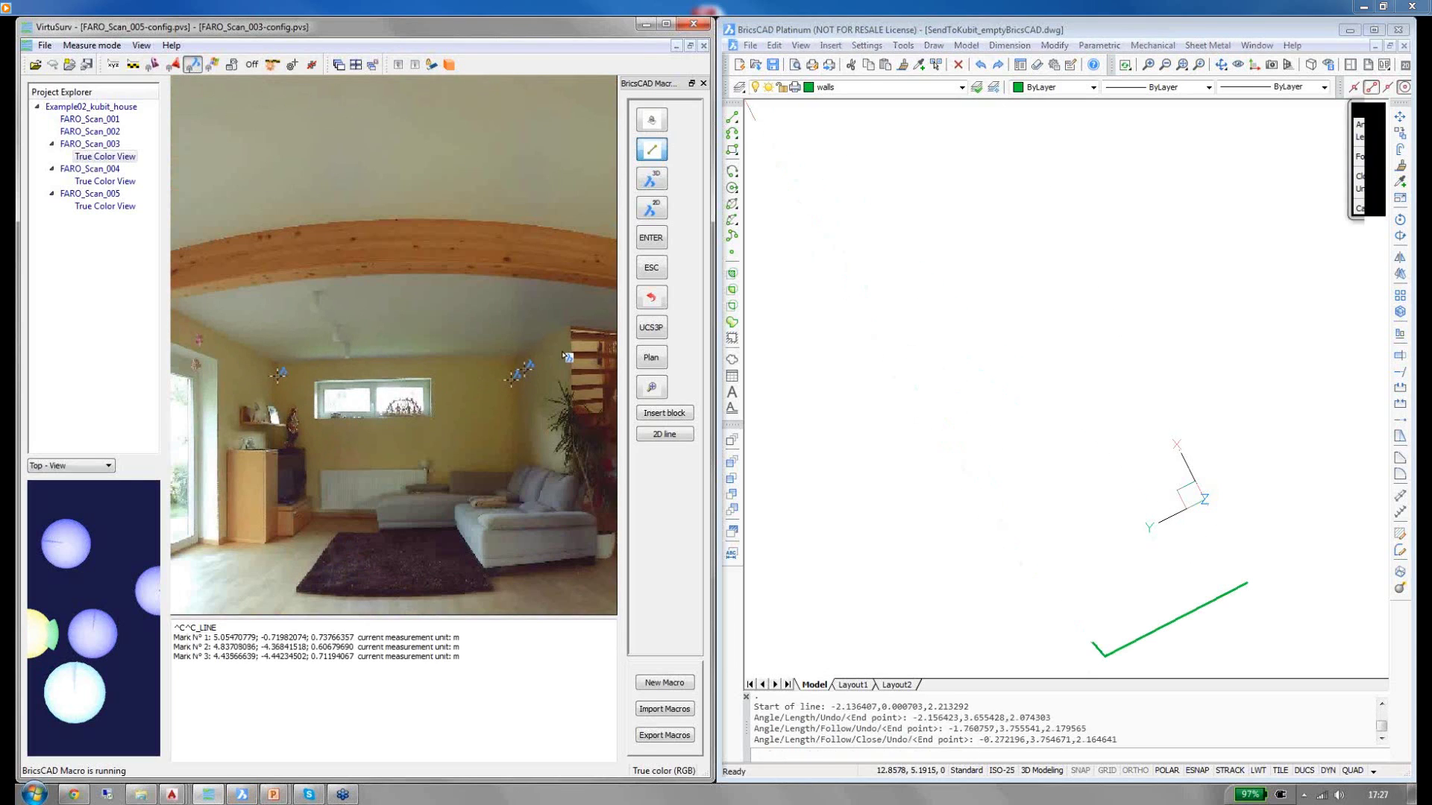
- Continue the line in FARO_Scan_005 by picking points at the wall edge beside the staircase and along the wall to the corner under the stairs
{"action": "left_click", "coordinate": [74, 195]}
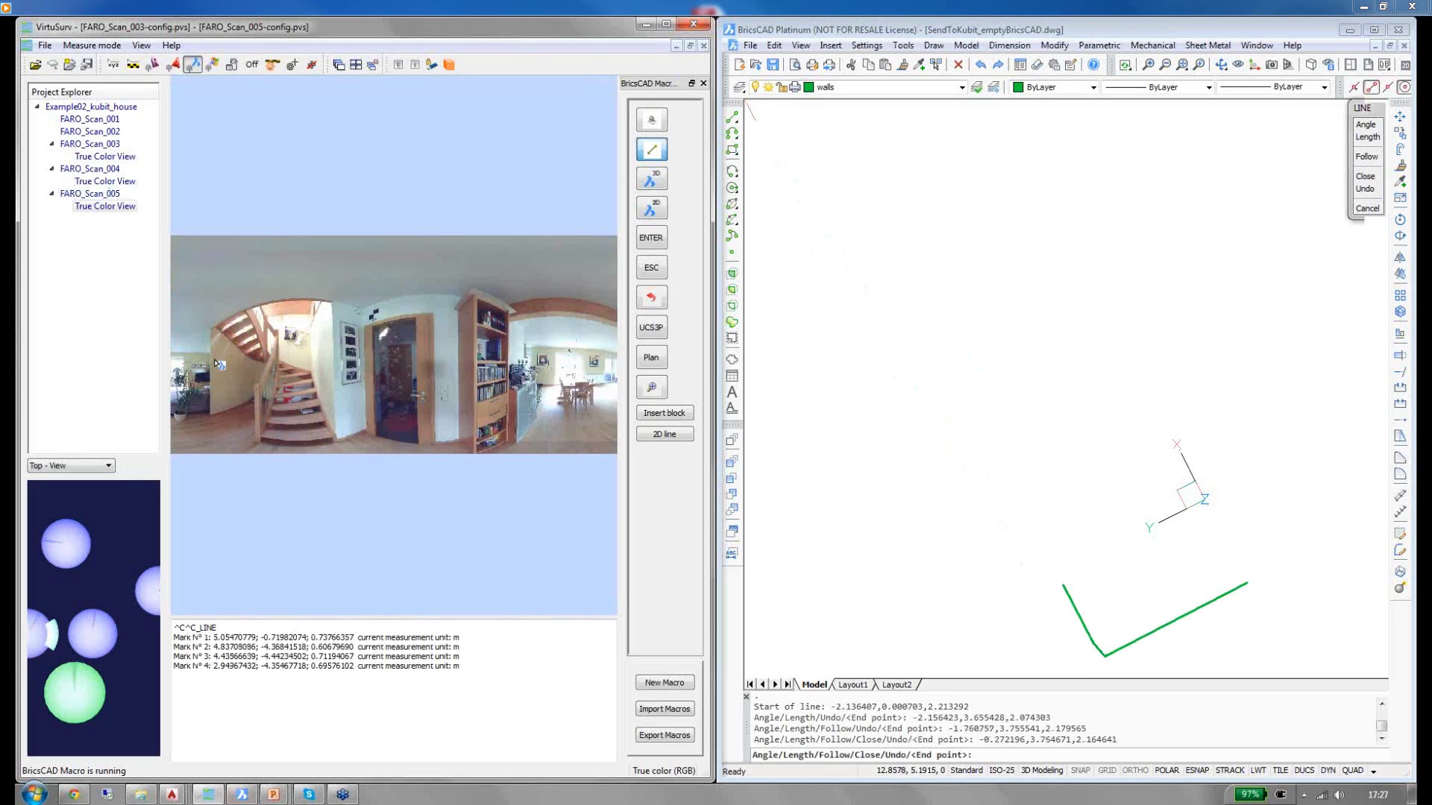
{"action": "scroll", "coordinate": [196, 382], "scroll_direction": "up", "scroll_amount": 2}
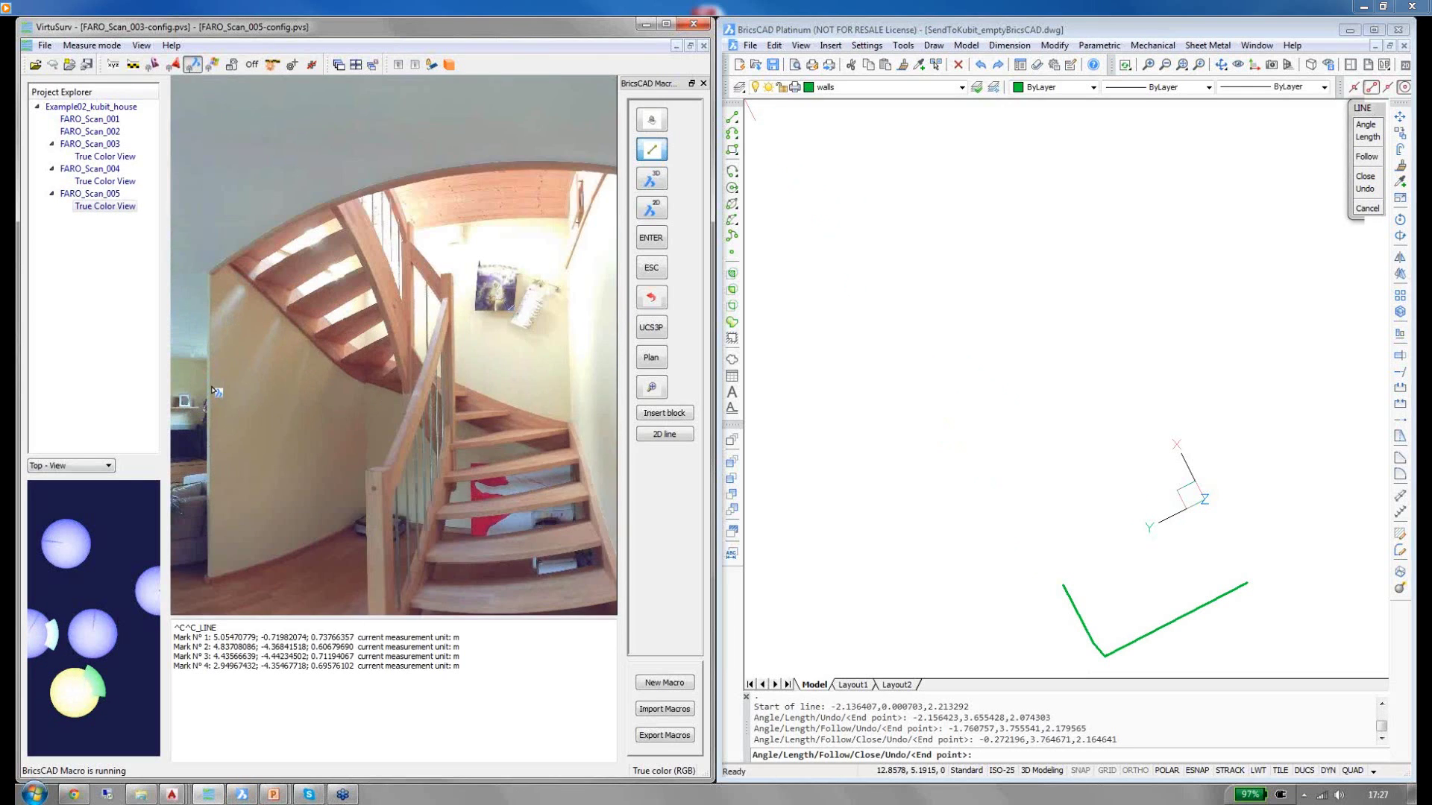
{"action": "left_click", "coordinate": [208, 383]}
{"action": "left_click", "coordinate": [208, 381]}
{"action": "left_click", "coordinate": [224, 409]}
{"action": "left_click", "coordinate": [431, 412]}
{"action": "left_click", "coordinate": [437, 414]}
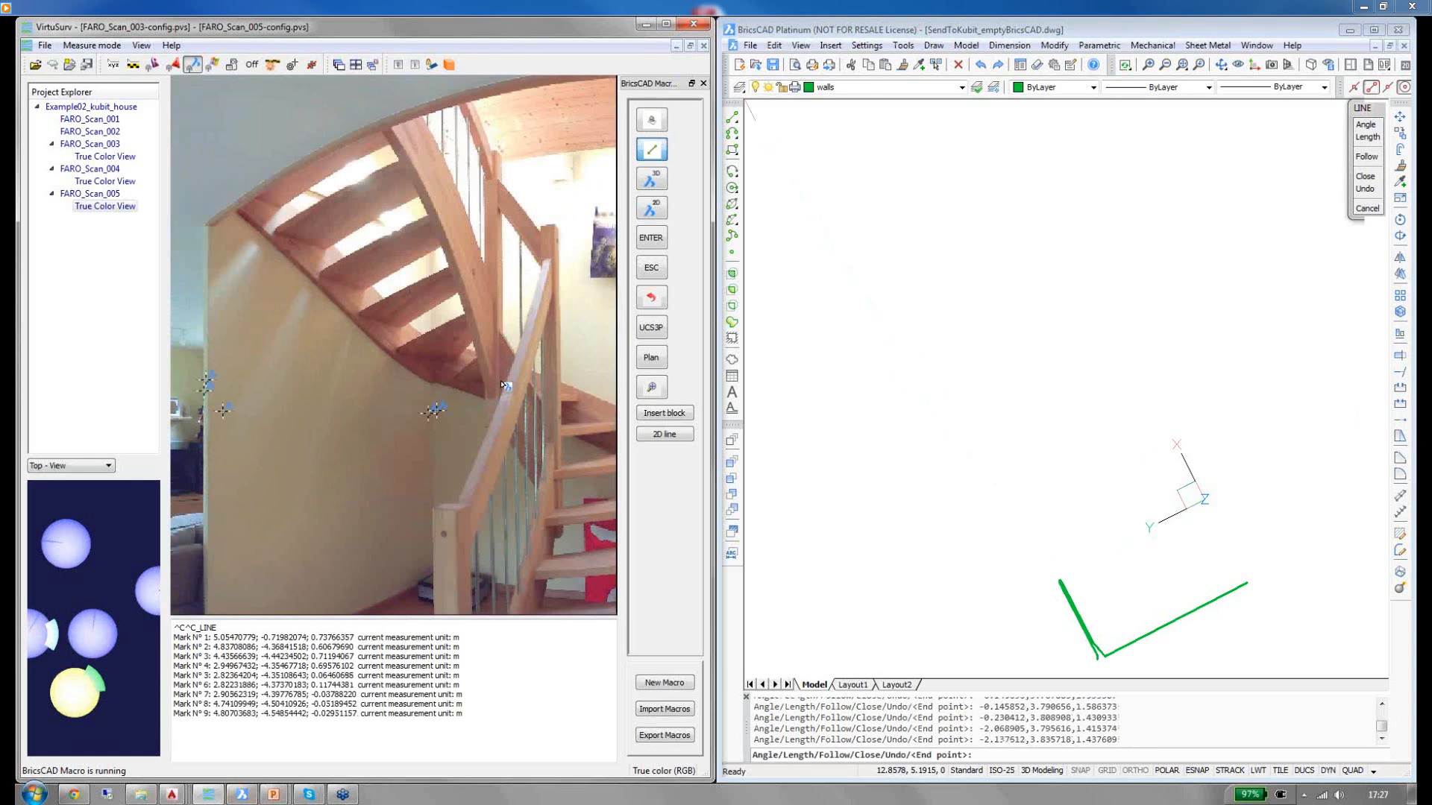
- Extend the line with points at the far stairwell corner and at the wall edge beside the framed pictures
{"action": "scroll", "coordinate": [477, 396], "scroll_direction": "down", "scroll_amount": 2}
{"action": "left_click_drag", "start_coordinate": [522, 377], "coordinate": [319, 387]}
{"action": "left_click", "coordinate": [407, 373]}
{"action": "left_click", "coordinate": [411, 357]}
{"action": "left_click", "coordinate": [480, 342]}
{"action": "left_click", "coordinate": [483, 340]}
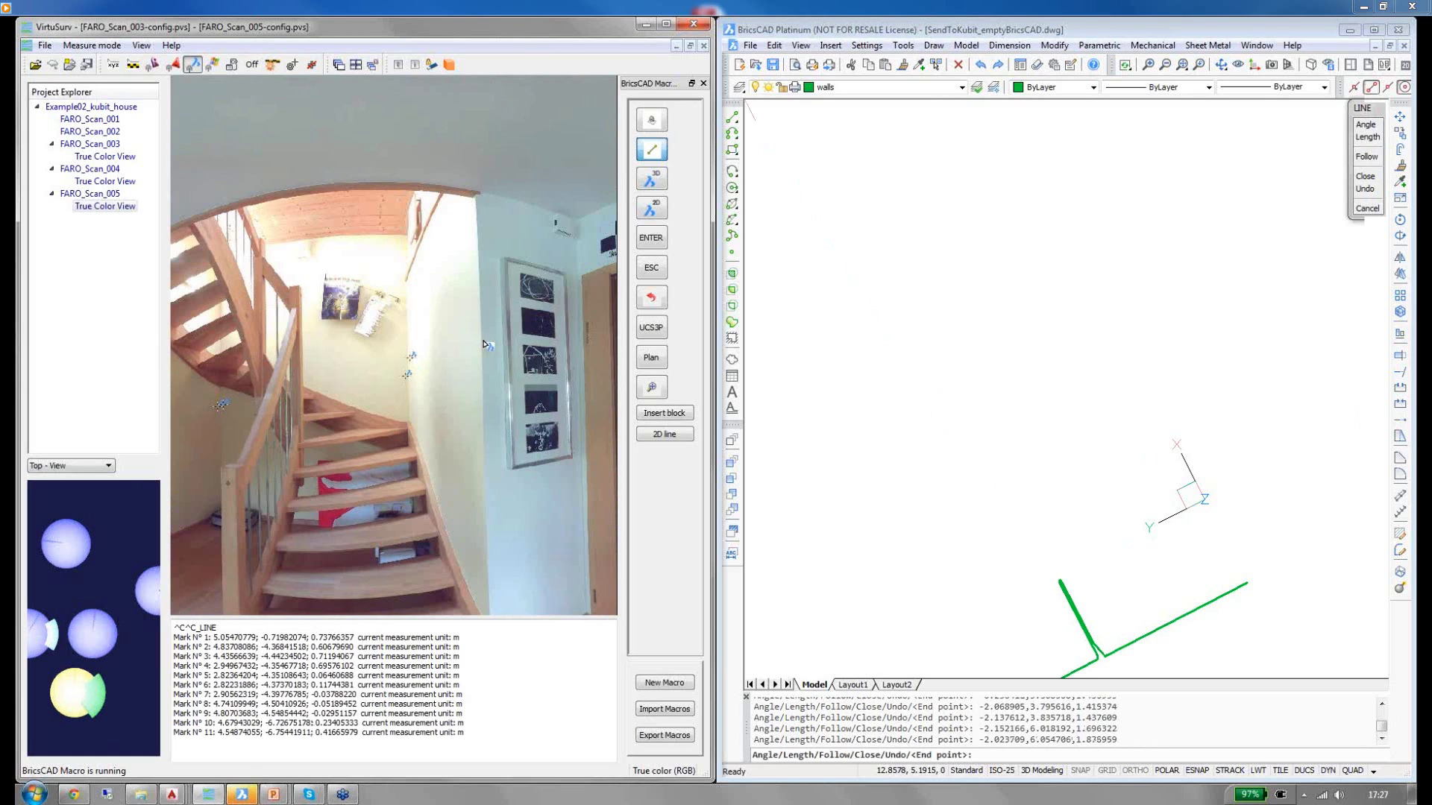
- Extend the line with points near the corner beside the glass door and on the wall behind the bookshelf
{"action": "left_click", "coordinate": [562, 255]}
{"action": "left_click_drag", "start_coordinate": [410, 269], "coordinate": [202, 272]}
{"action": "left_click", "coordinate": [373, 233]}
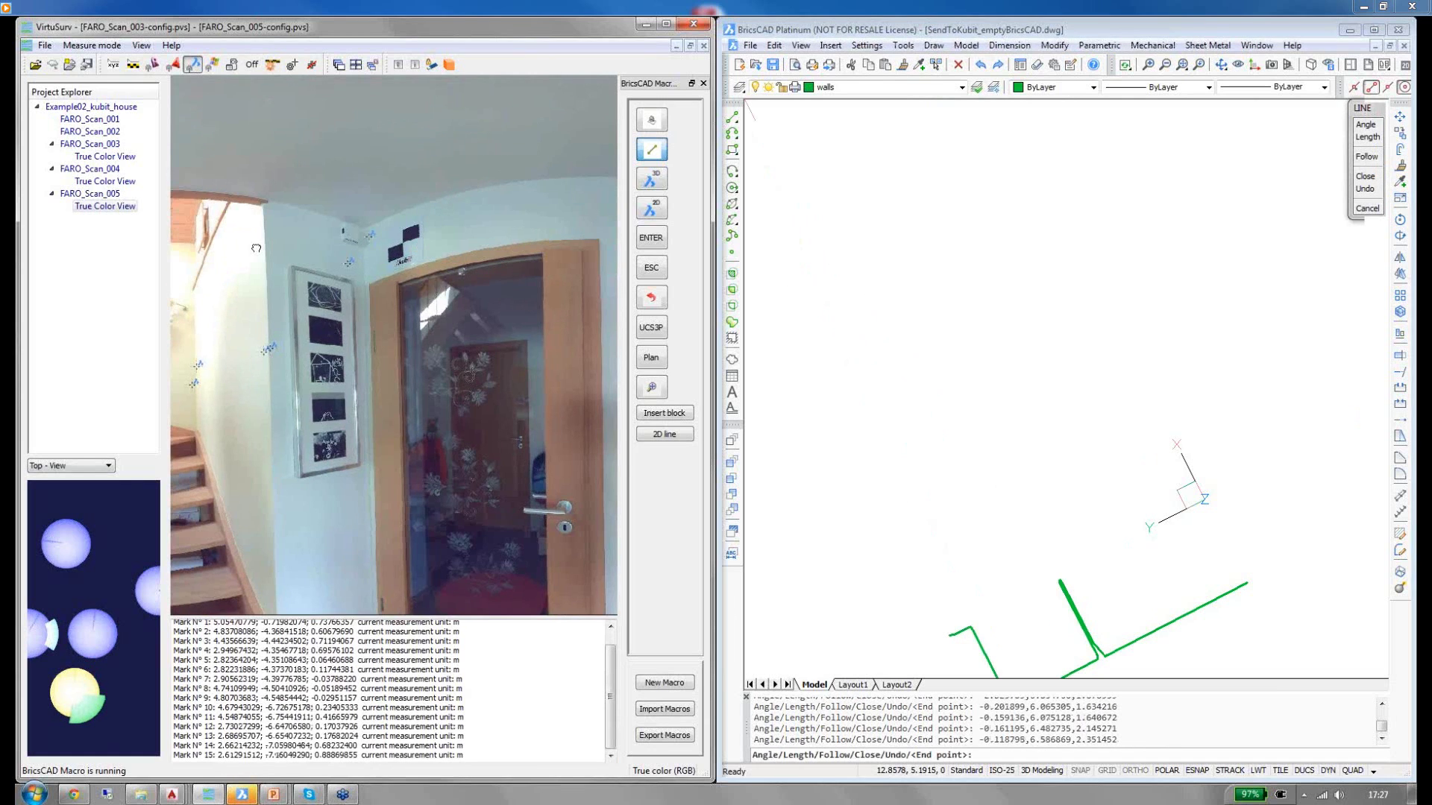
{"action": "left_click_drag", "start_coordinate": [418, 249], "coordinate": [488, 326]}
{"action": "left_click", "coordinate": [485, 321]}
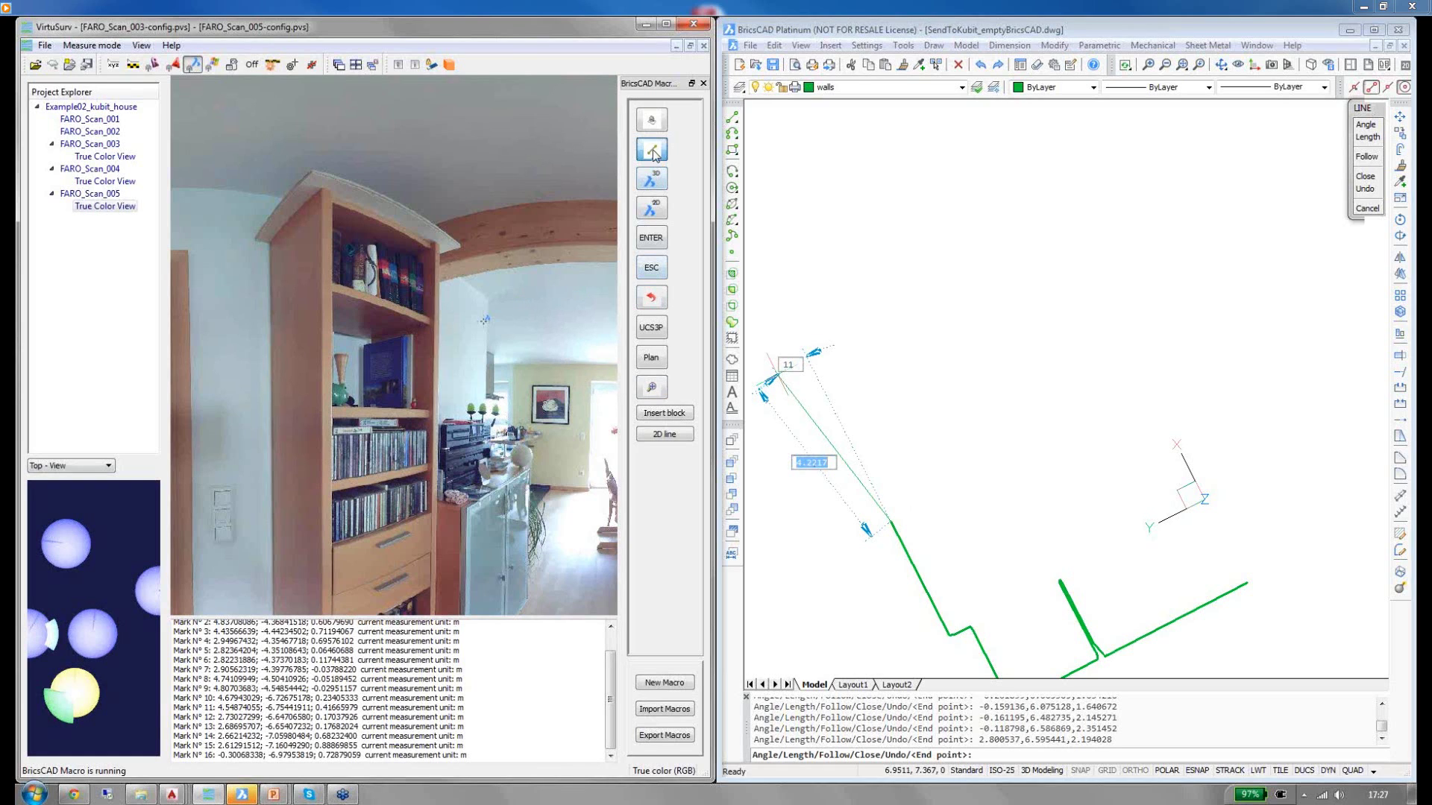
- End the line command and zoom the BricsCAD drawing to its extents
{"action": "left_click", "coordinate": [651, 267]}
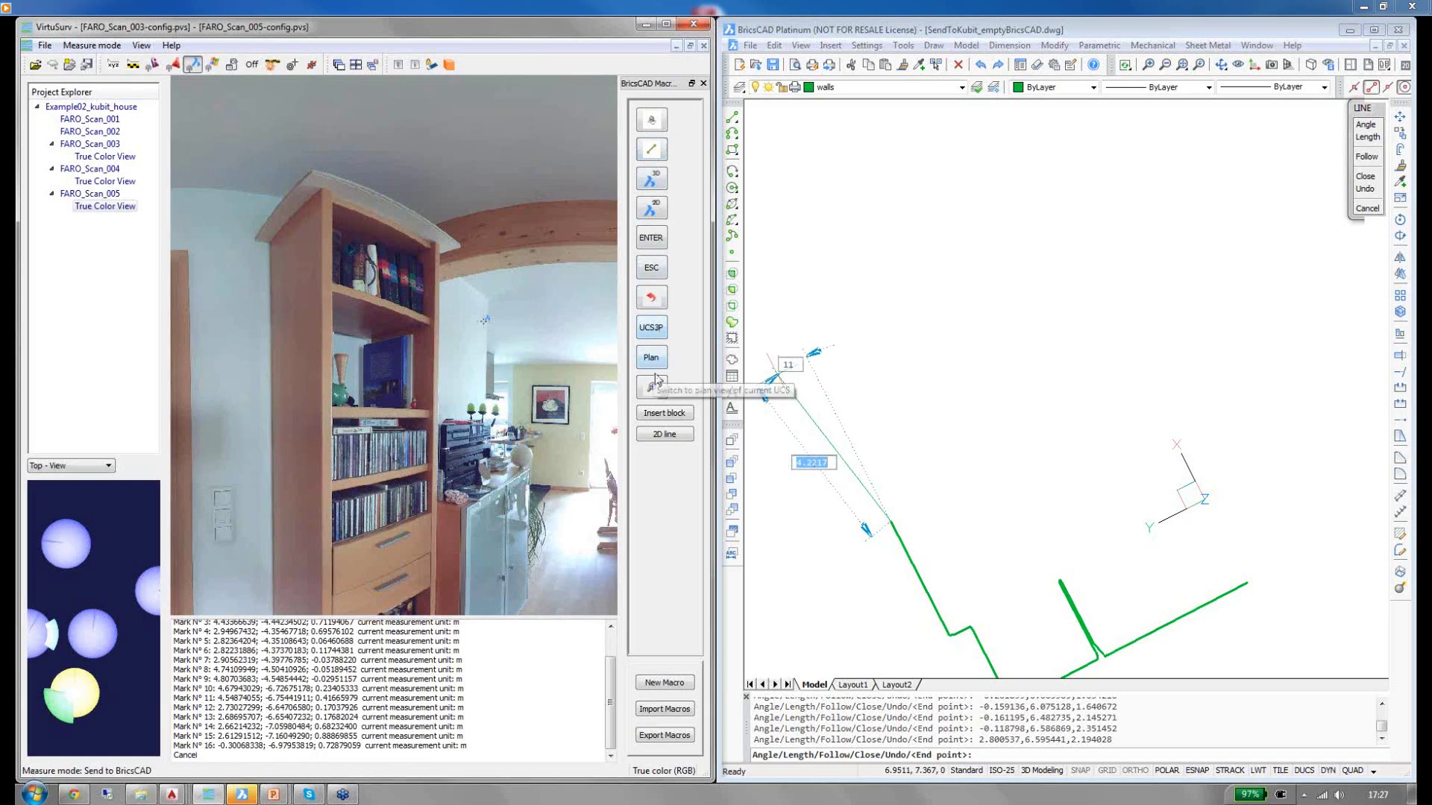
{"action": "left_click", "coordinate": [649, 269]}
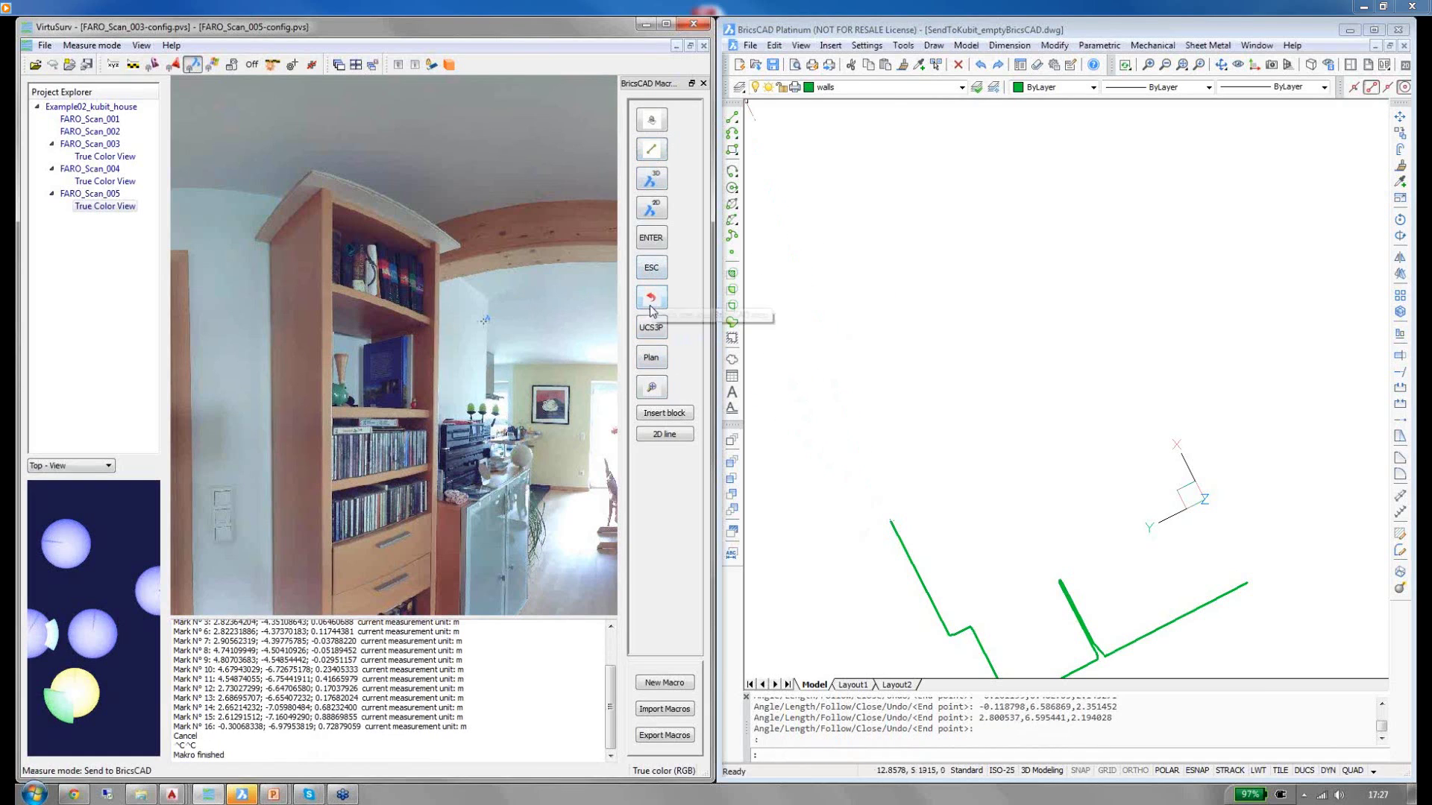
{"action": "left_click", "coordinate": [654, 390]}
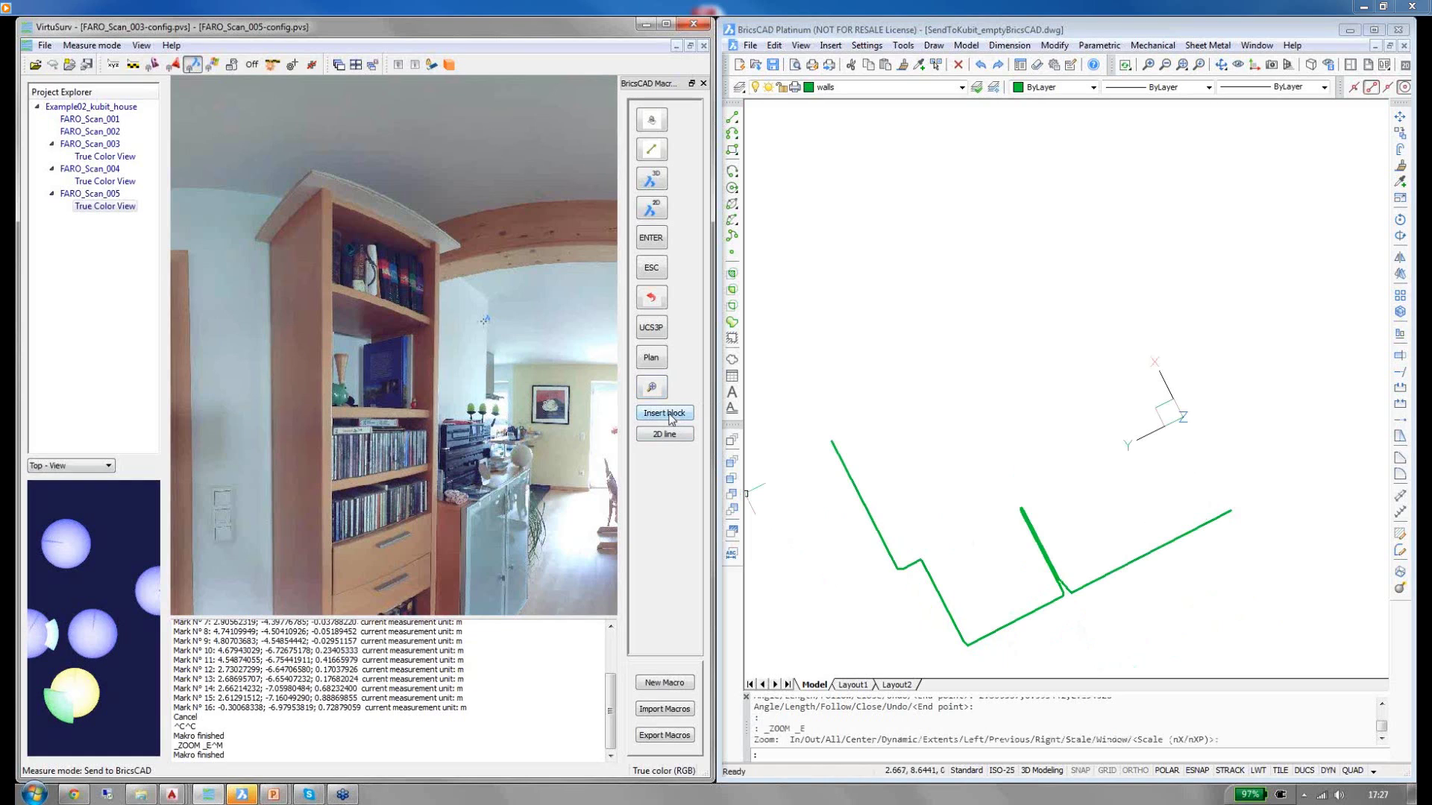
- Insert LAMP blocks in the BricsCAD drawing at the two ceiling lamps visible in the True Color View of FARO_Scan_003
{"action": "left_click", "coordinate": [666, 414]}
{"action": "left_click", "coordinate": [668, 415]}
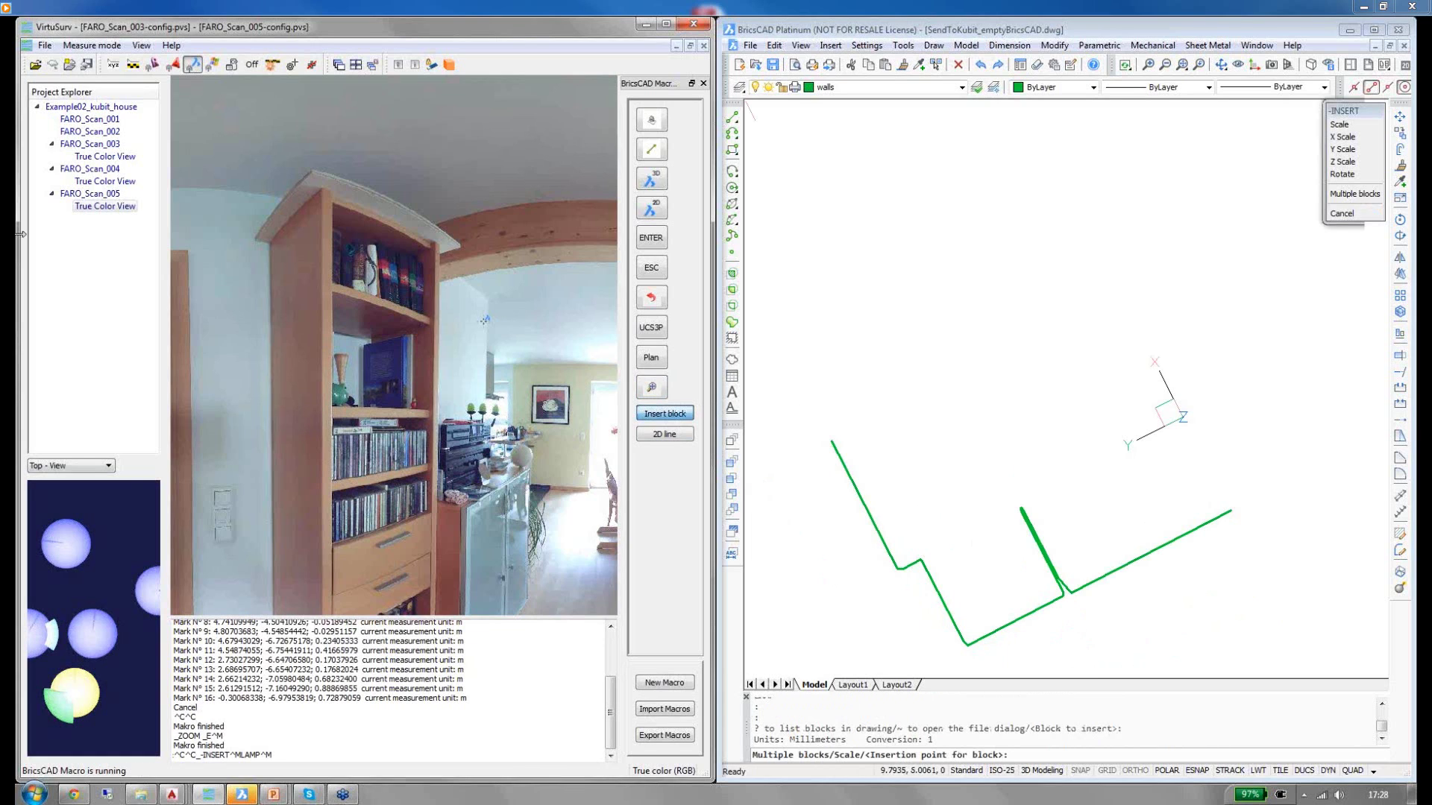
{"action": "left_click", "coordinate": [83, 145]}
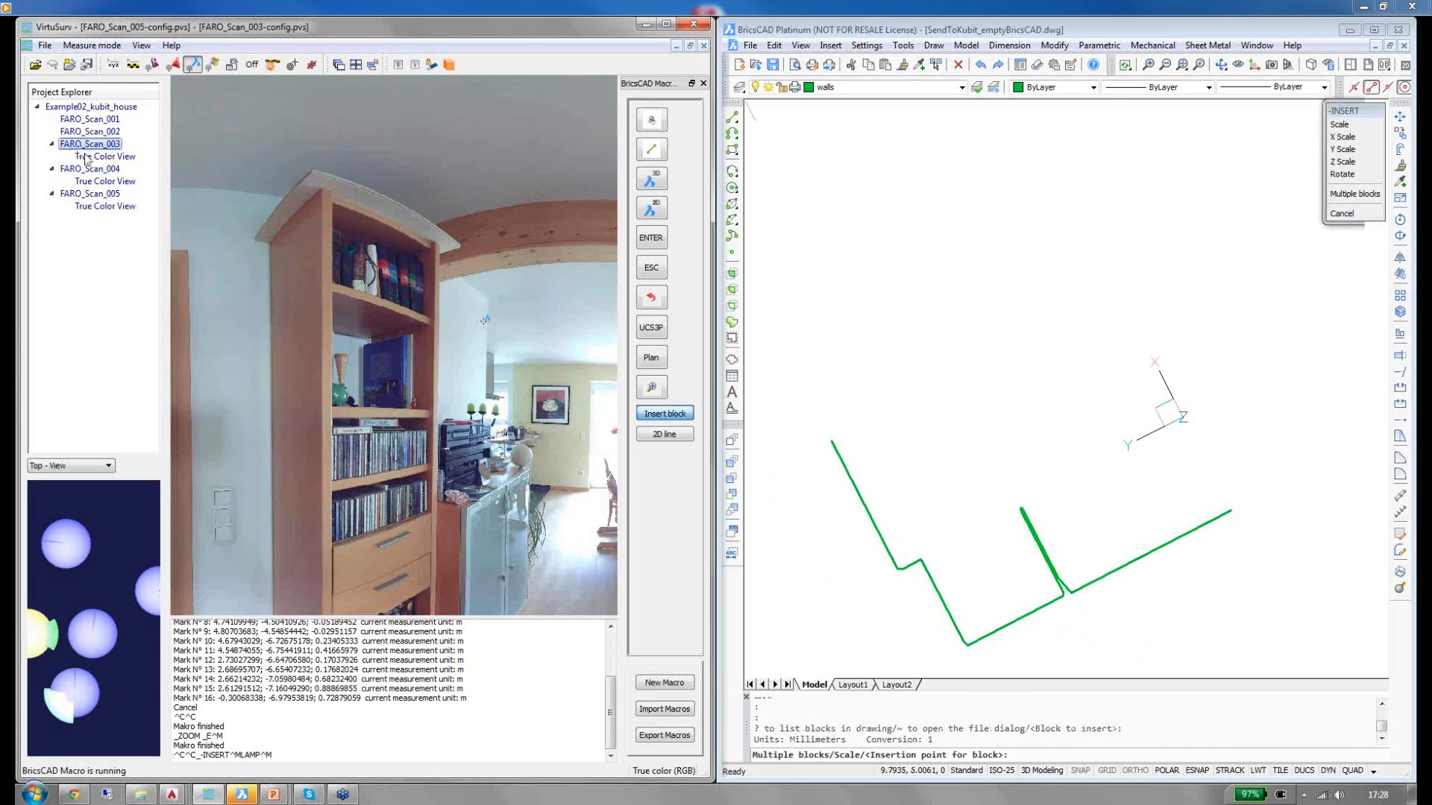
{"action": "left_click", "coordinate": [85, 157]}
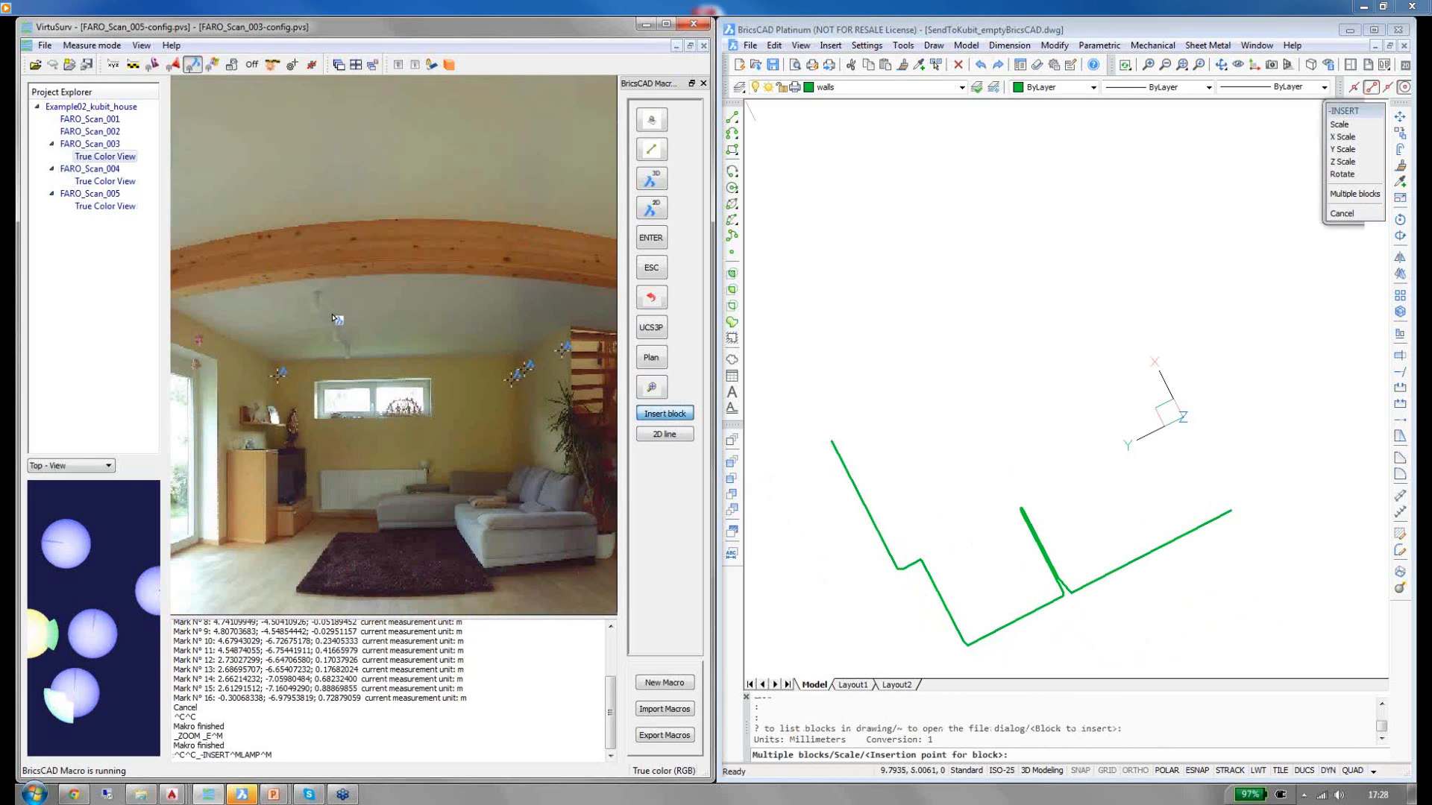
{"action": "left_click", "coordinate": [317, 290]}
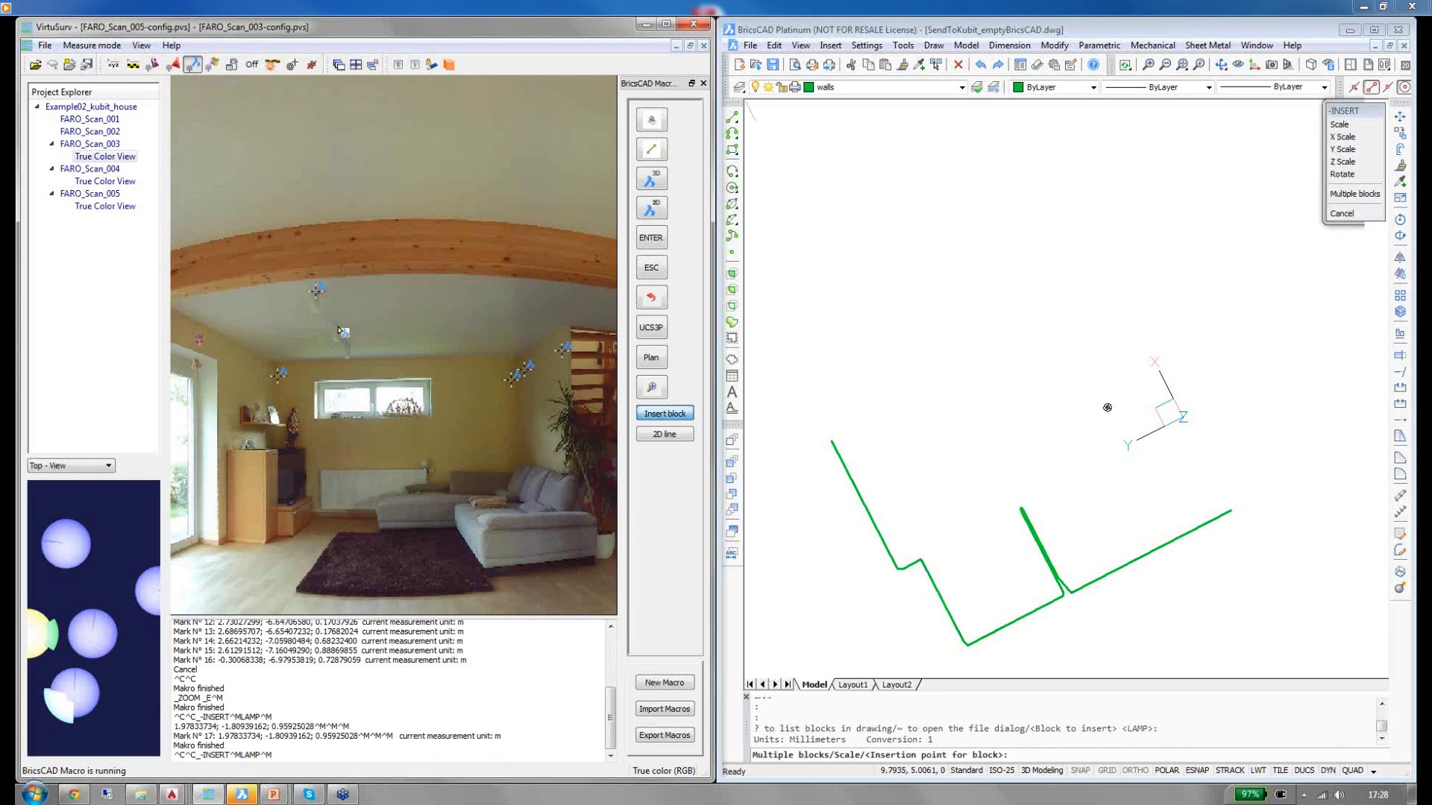
{"action": "left_click", "coordinate": [338, 325]}
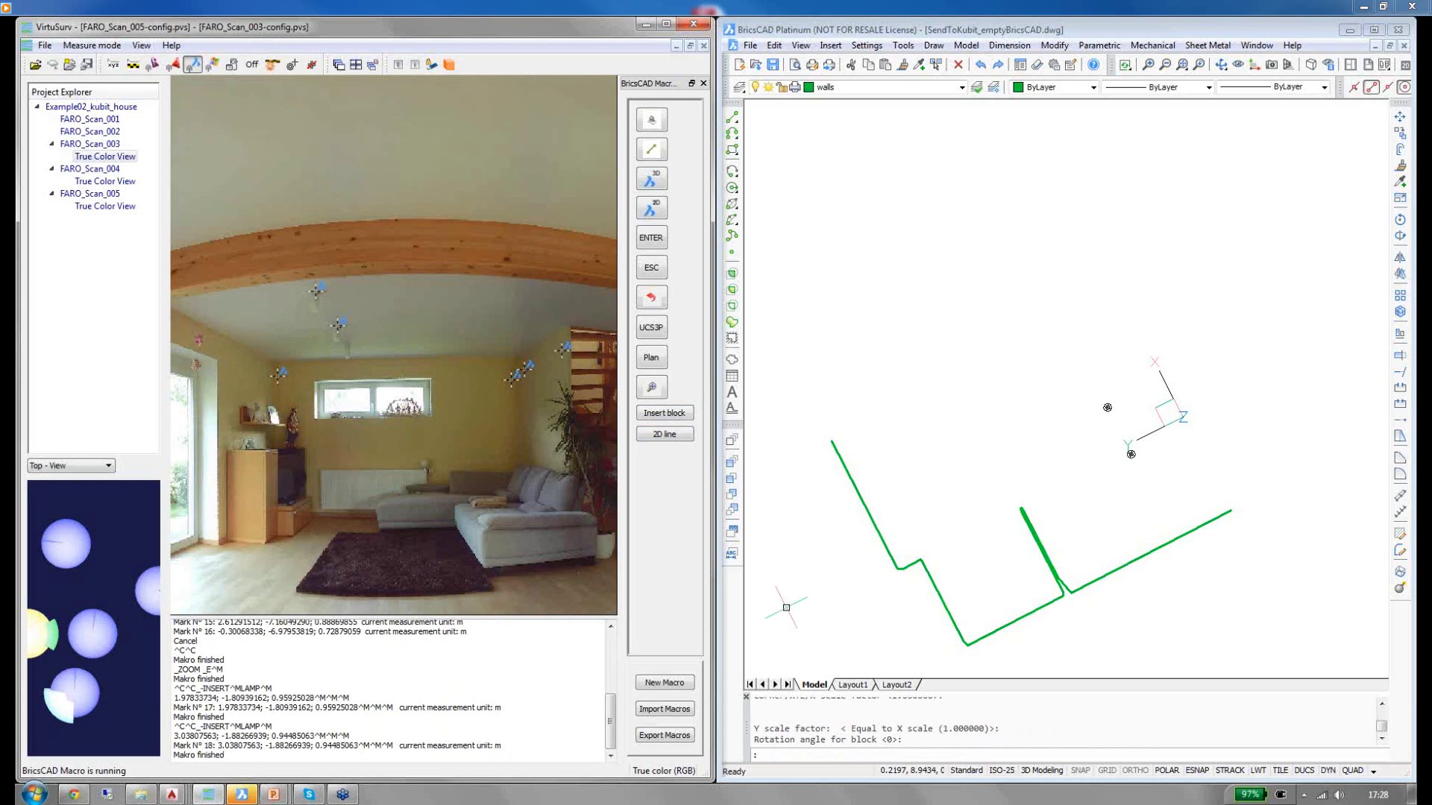
{"action": "mouse_move", "coordinate": [253, 788]}
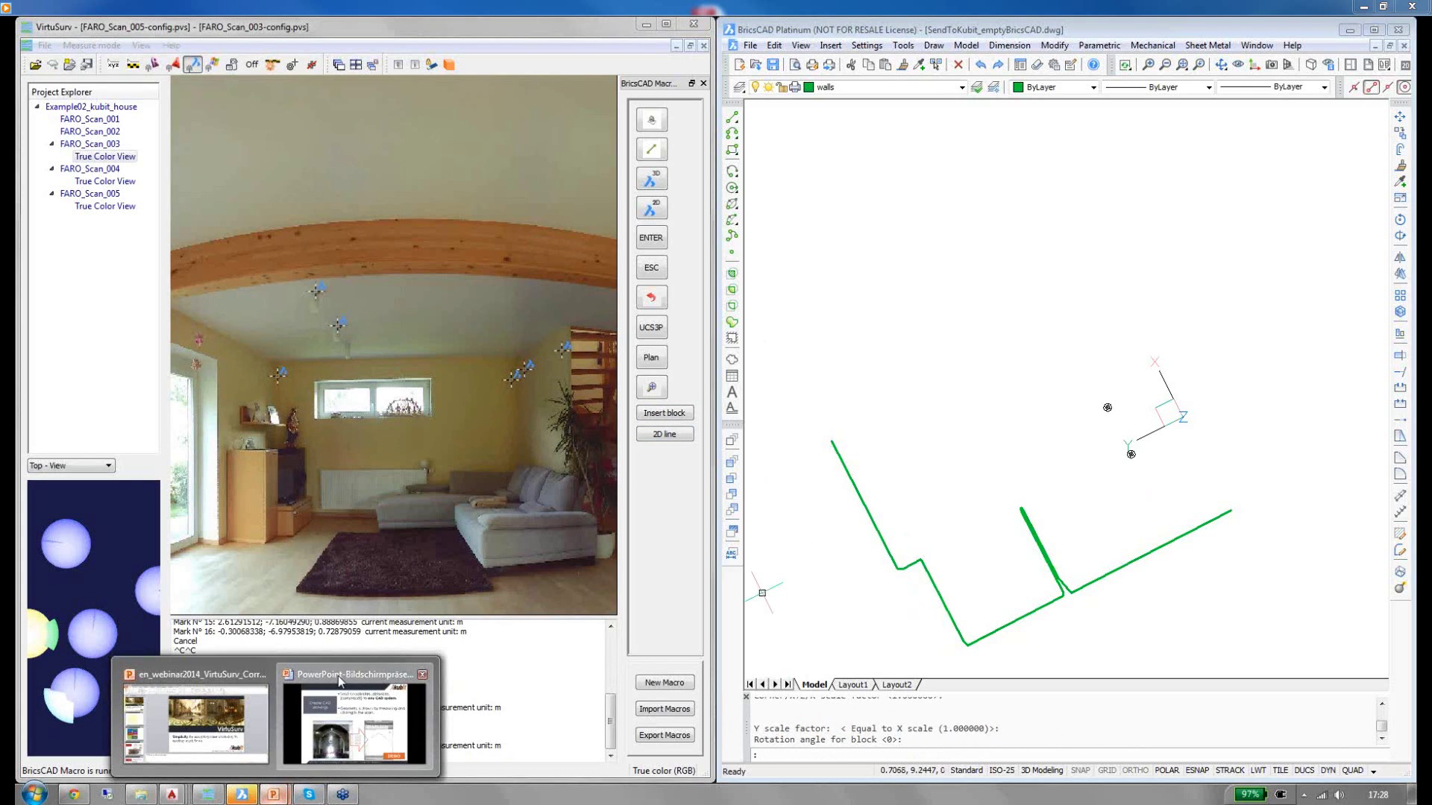
{"action": "left_click", "coordinate": [338, 676]}
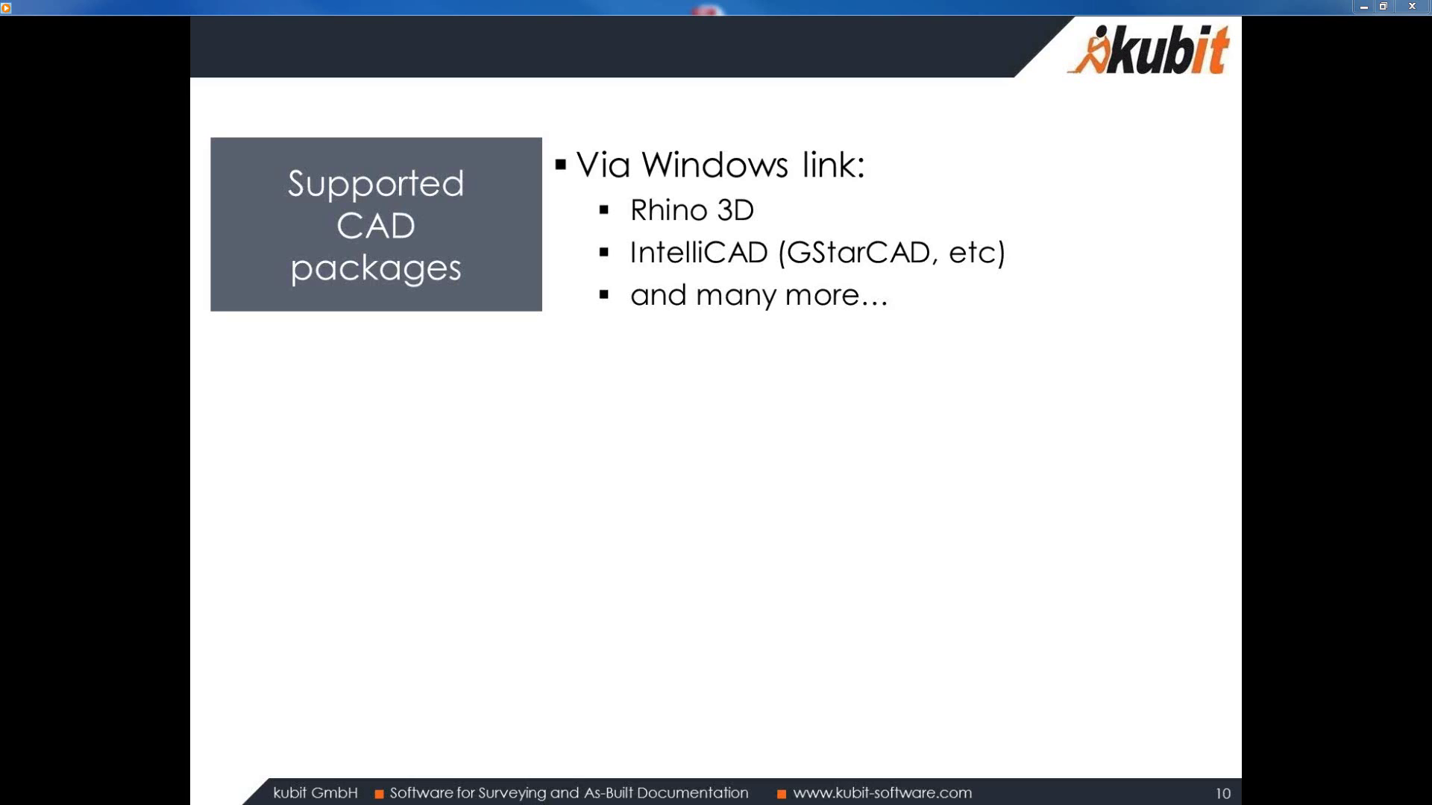
{"action": "key", "text": "Right"}
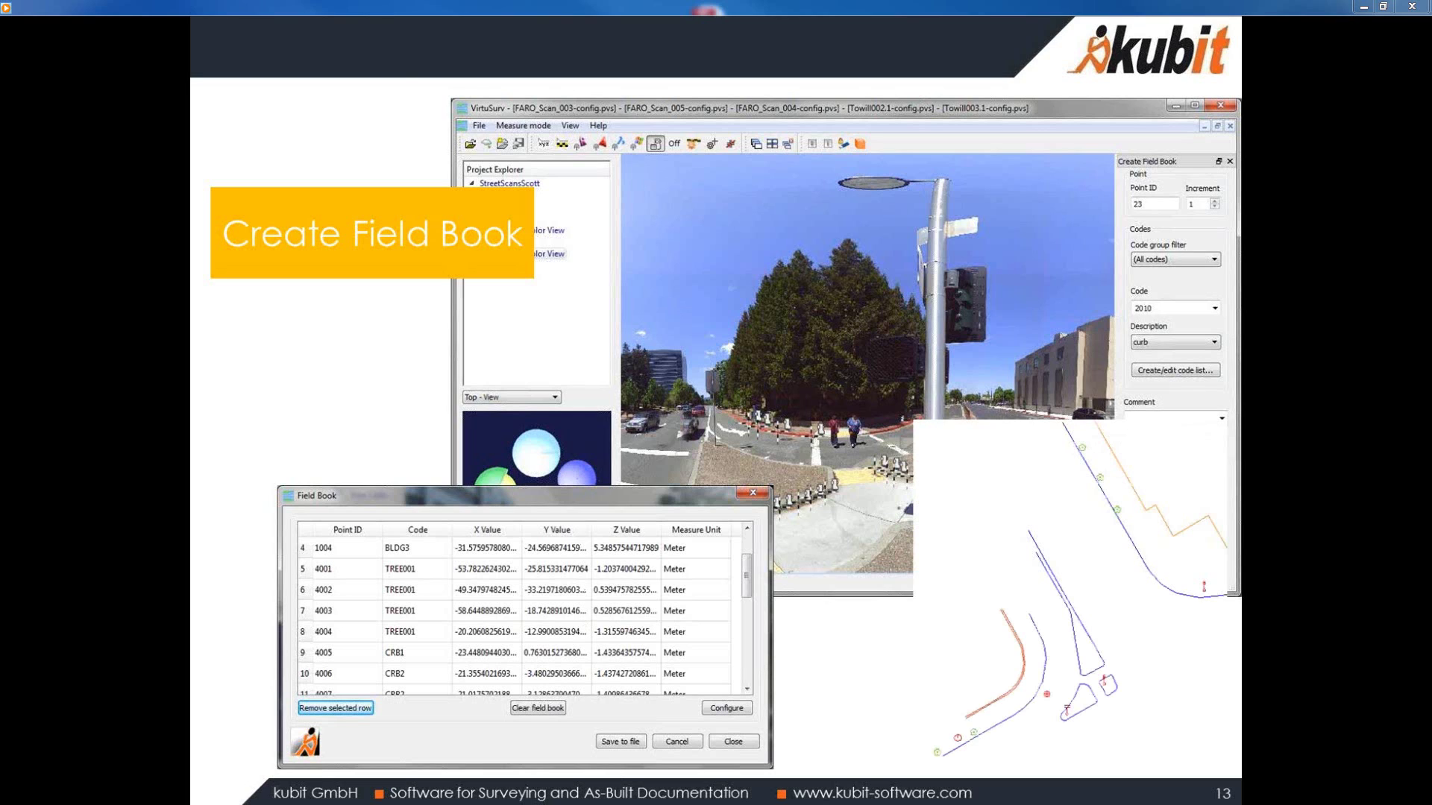
{"action": "key", "text": "Right"}
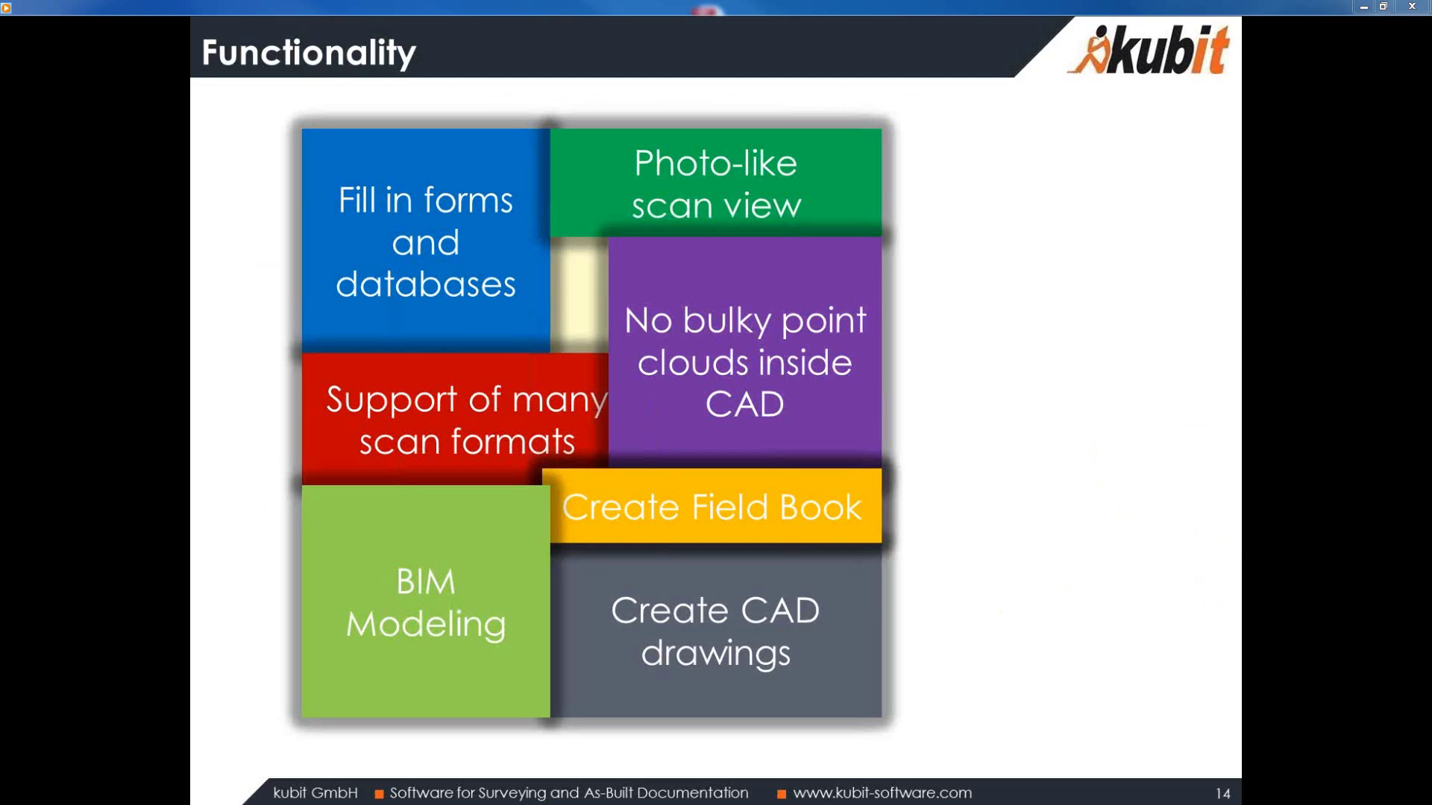
{"action": "key", "text": "Right"}
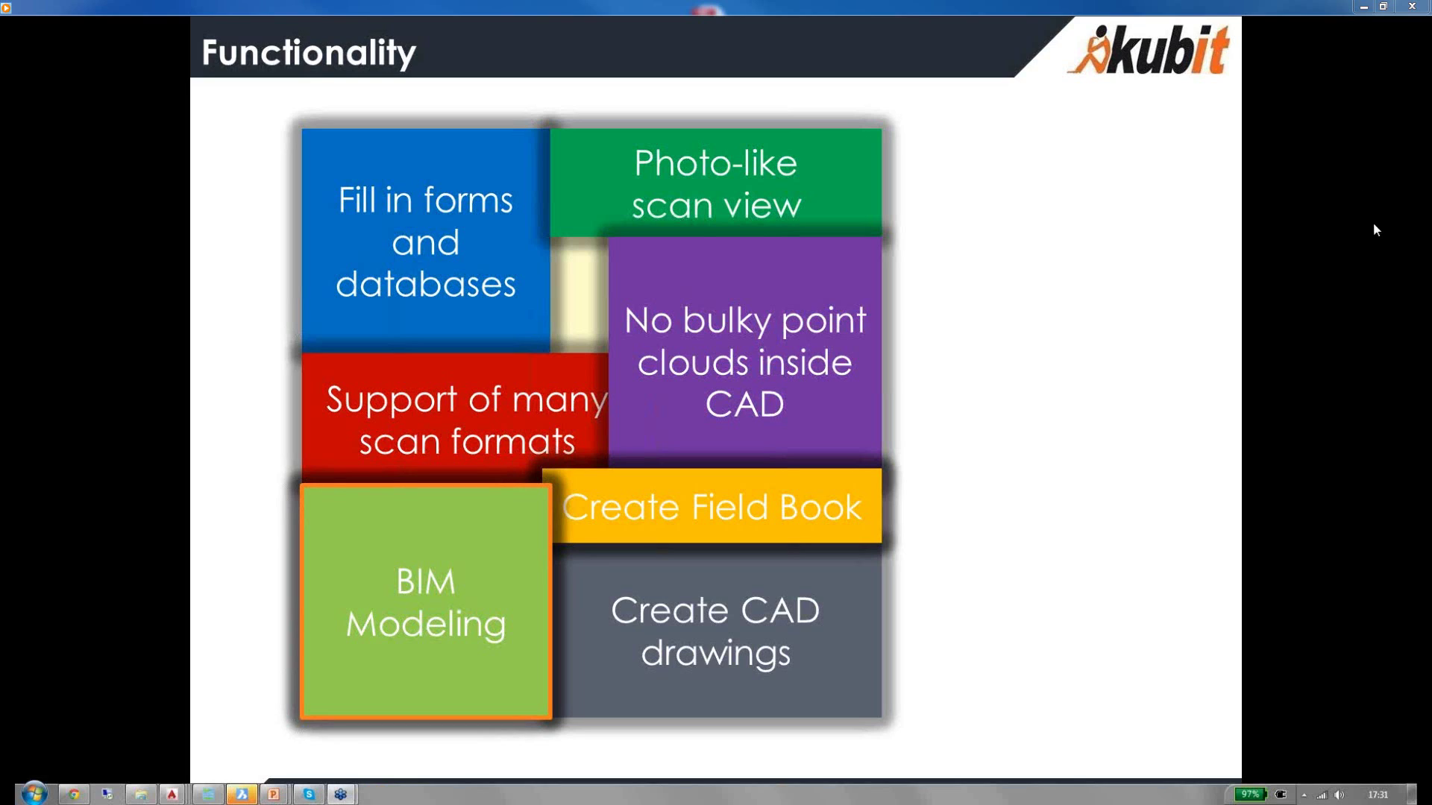
{"action": "left_click", "coordinate": [767, 431]}
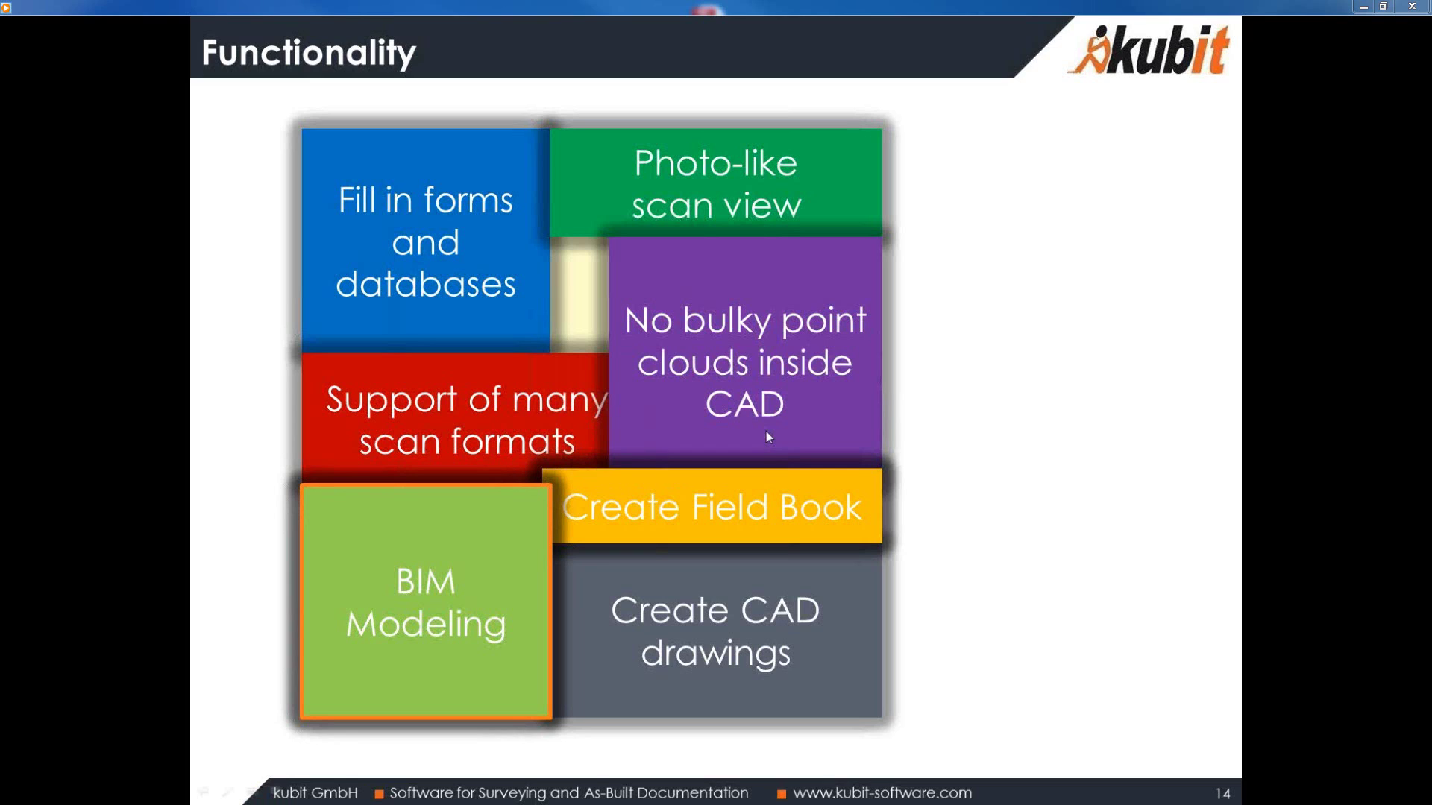
{"action": "left_click", "coordinate": [766, 433]}
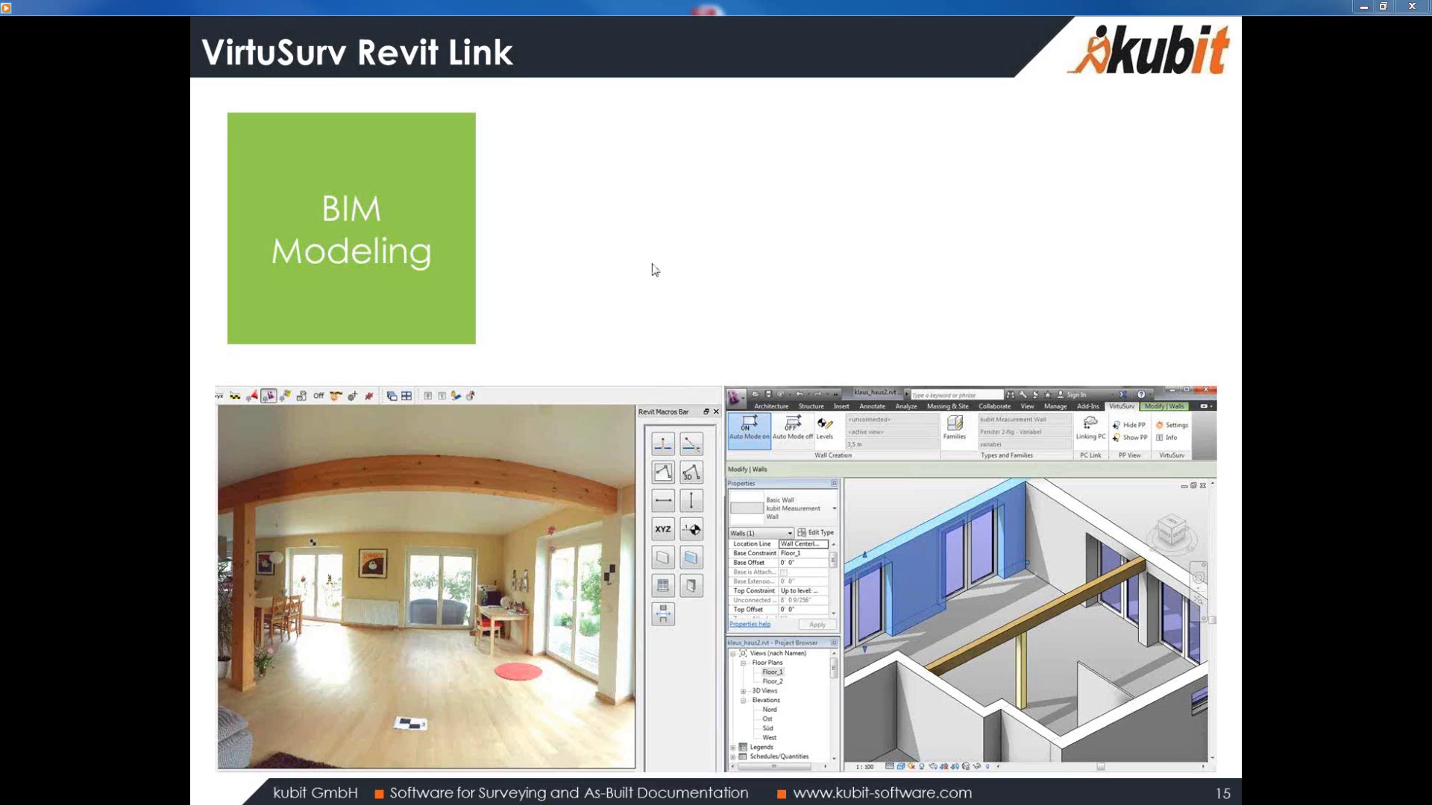
{"action": "left_click", "coordinate": [761, 270]}
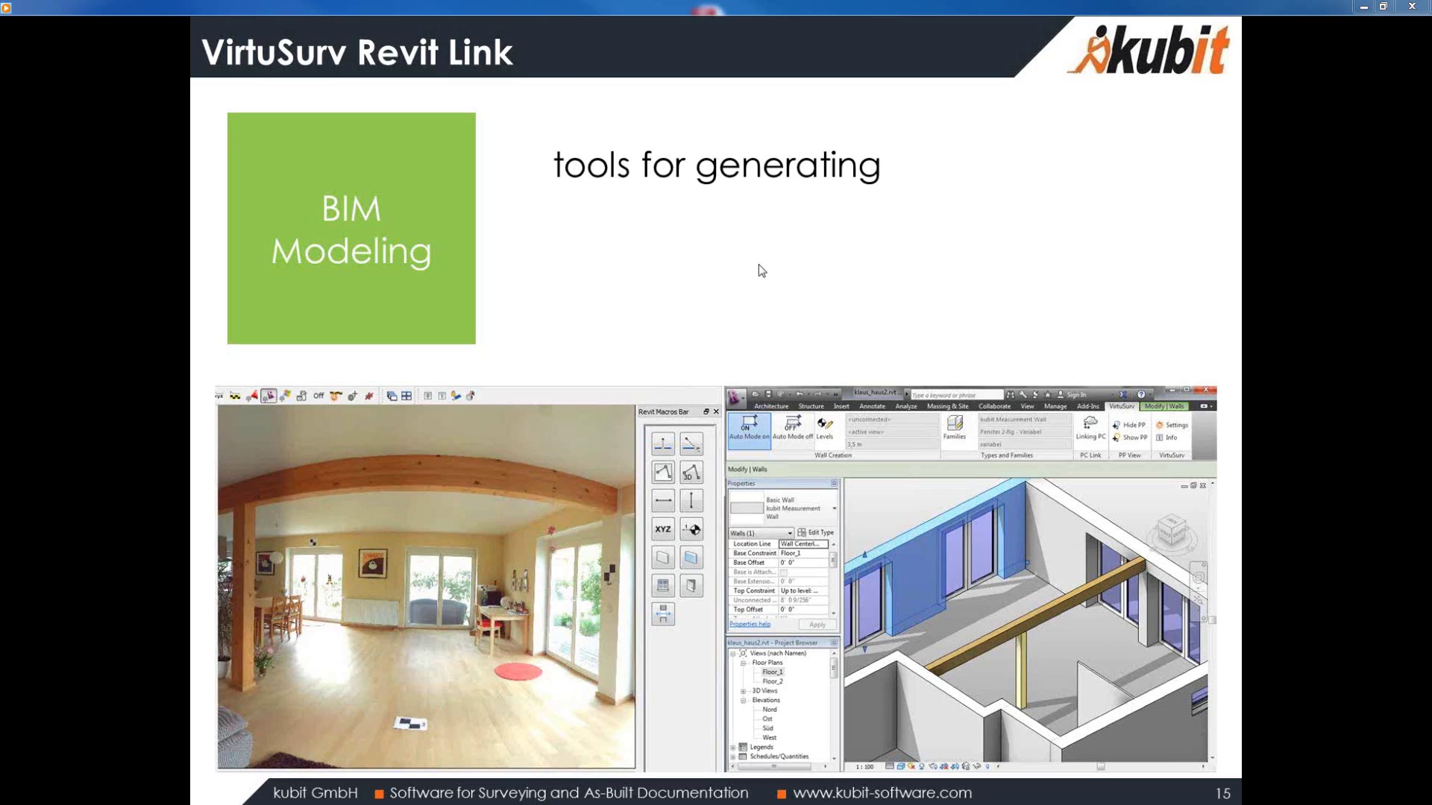
{"action": "left_click", "coordinate": [761, 270]}
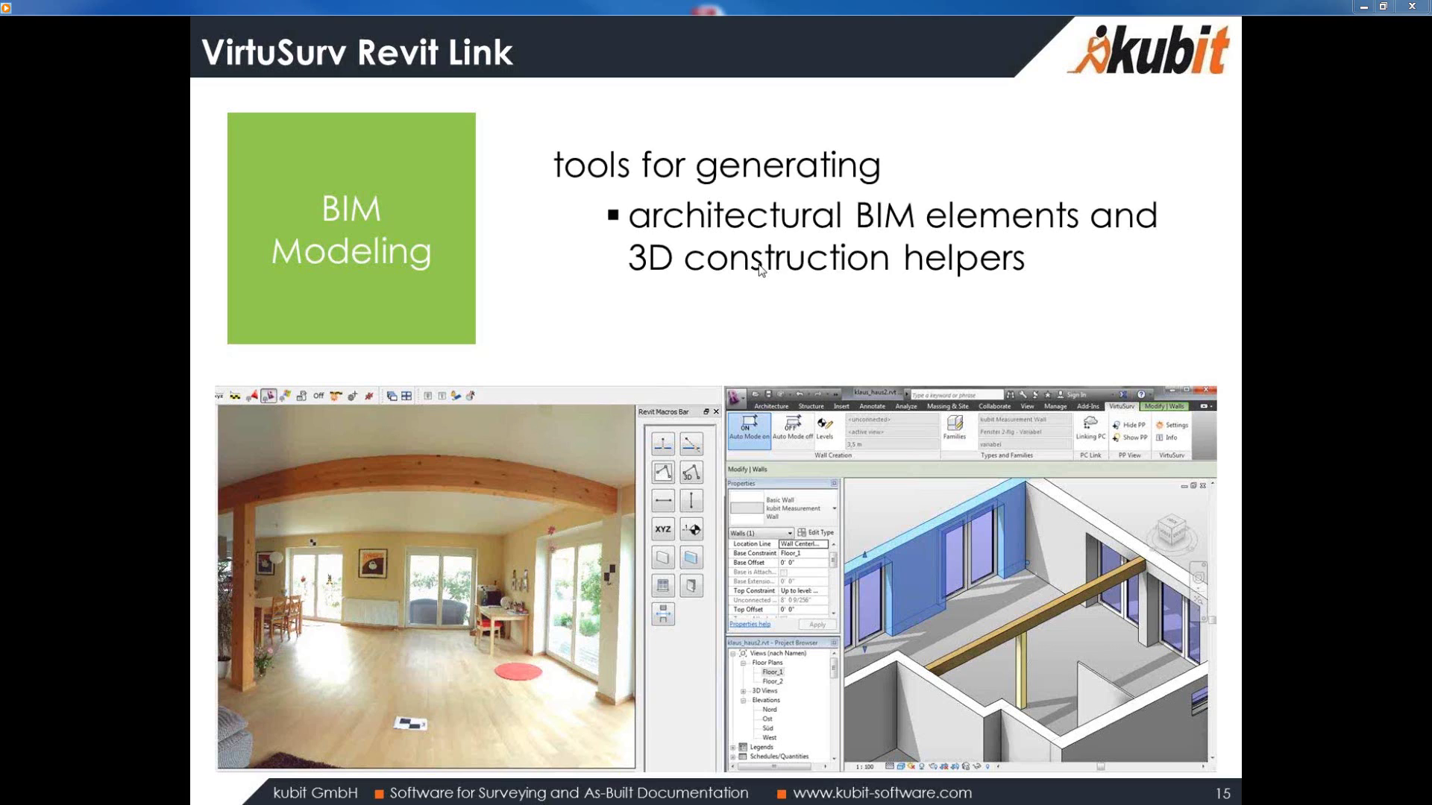
{"action": "left_click", "coordinate": [761, 270]}
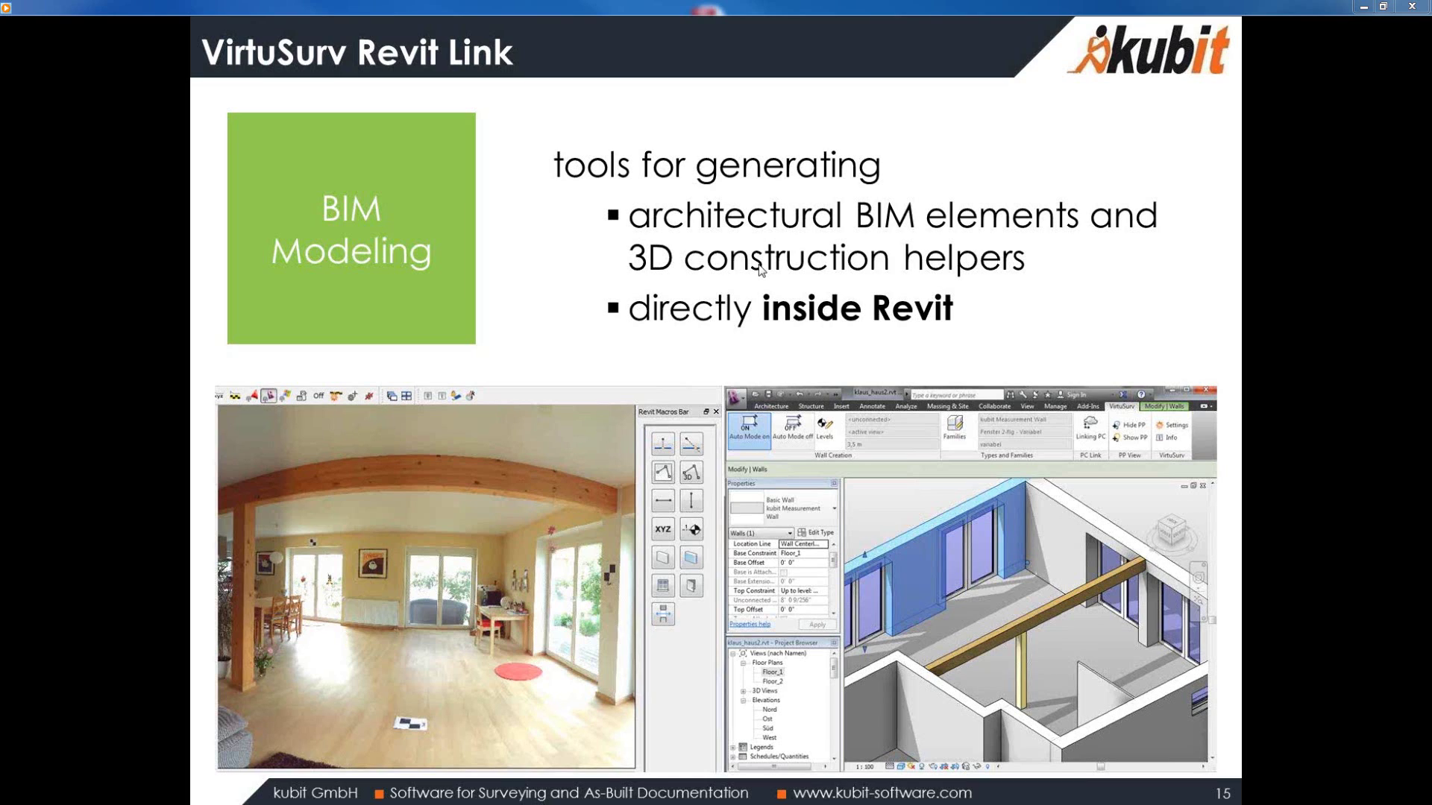
{"action": "left_click", "coordinate": [761, 270]}
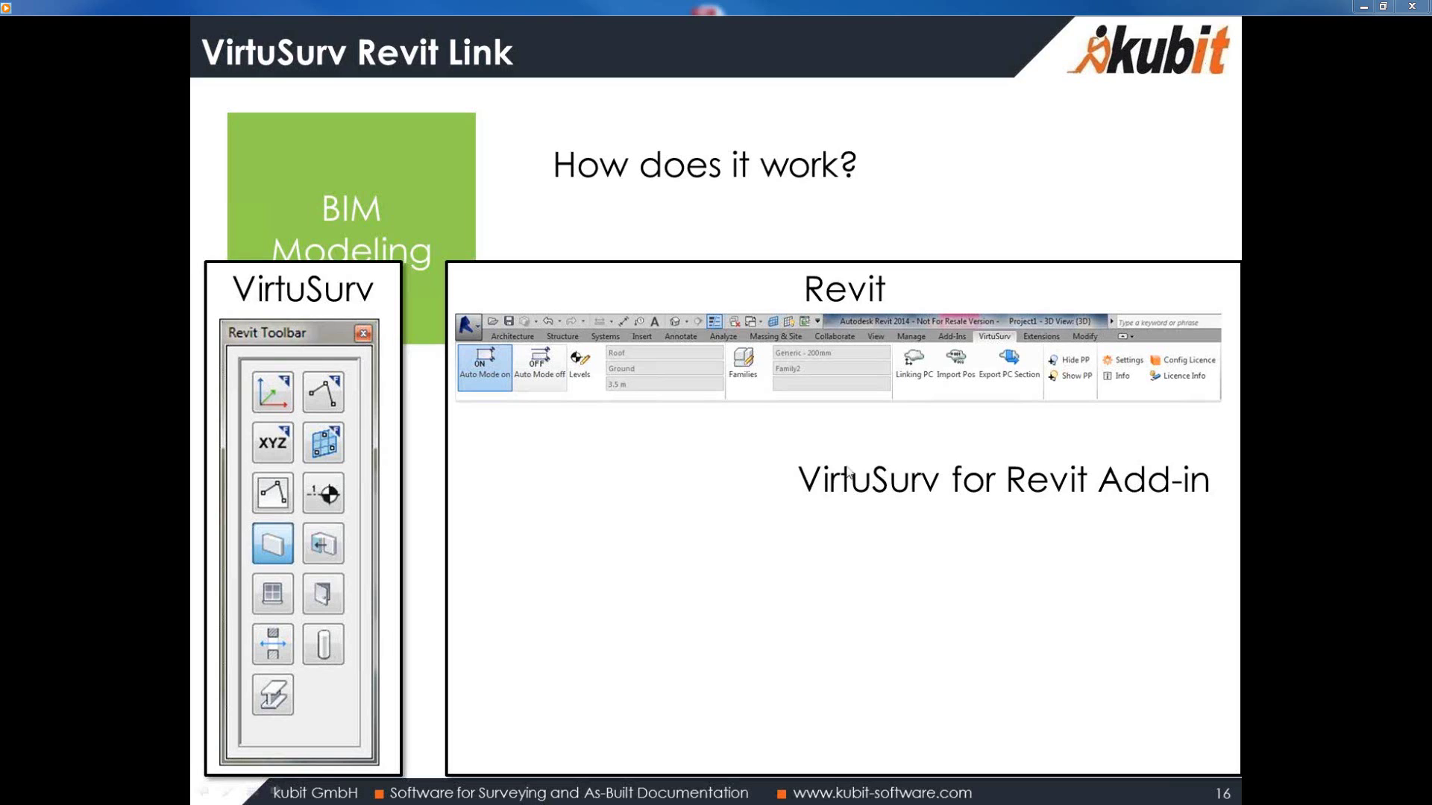
{"action": "left_click", "coordinate": [869, 457]}
{"action": "left_click", "coordinate": [868, 457]}
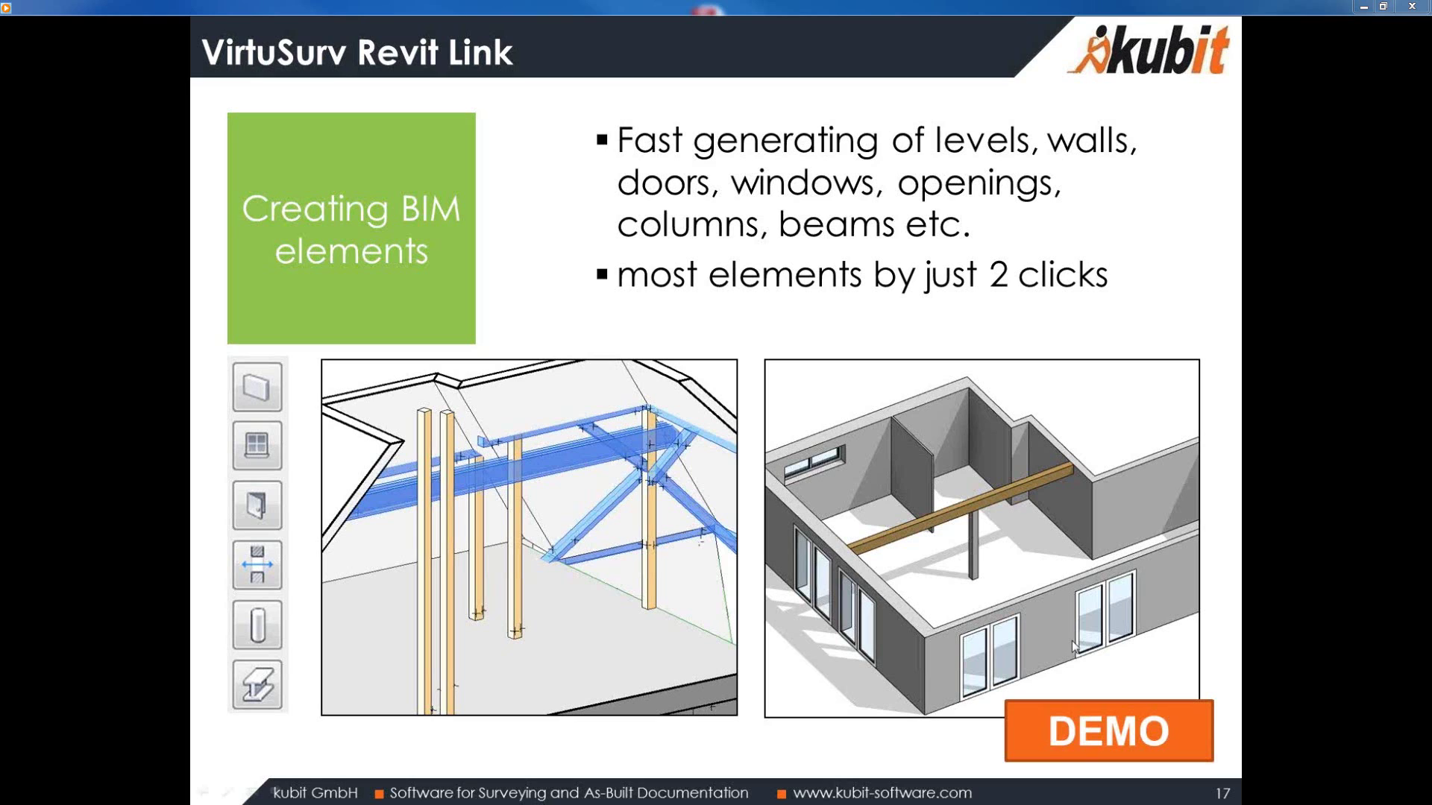
- Switch from the presentation to Revit with kubit_haus_leer.rvt and bring up VirtuSurv alongside it
{"action": "key", "text": "alt+Tab"}
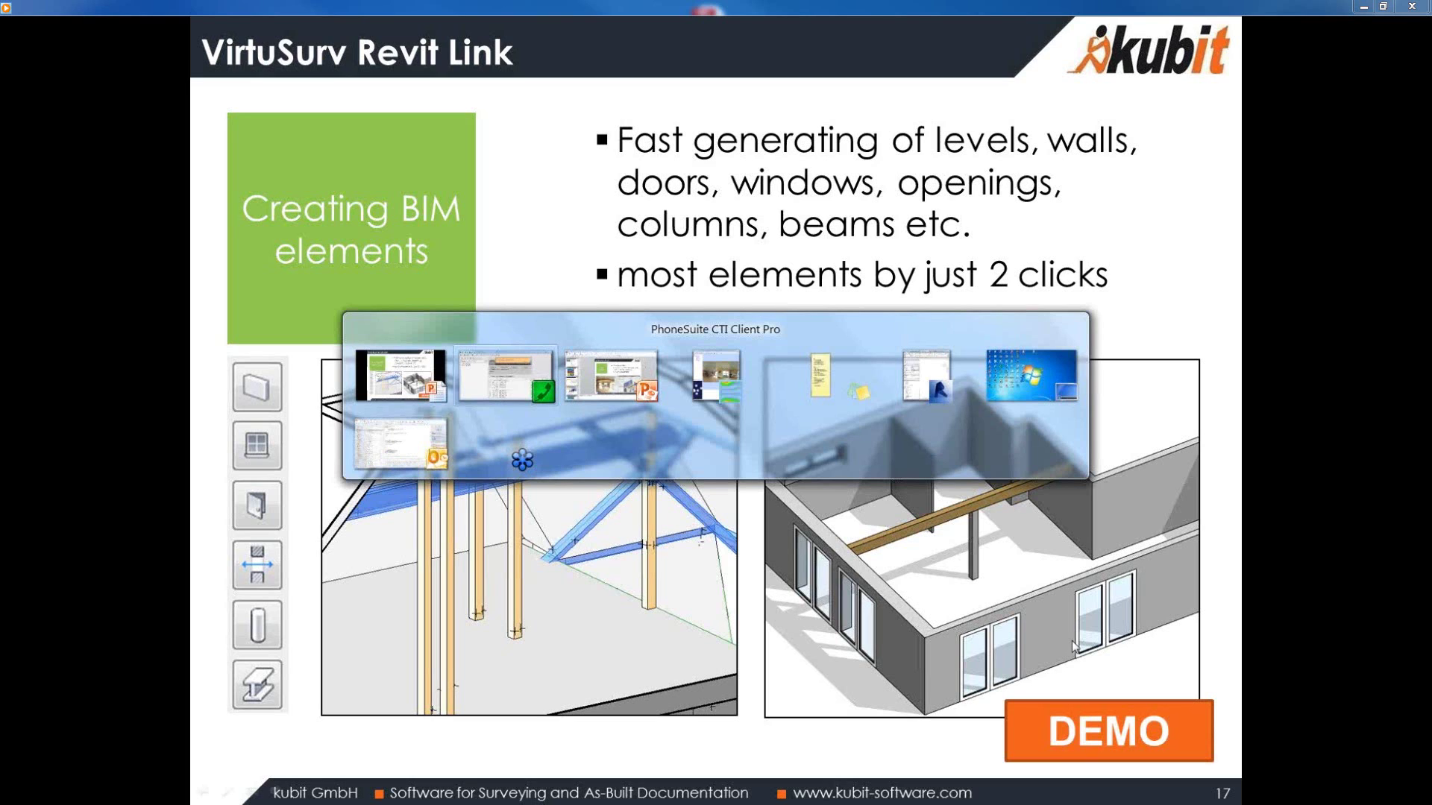
{"action": "key", "text": "alt+Tab"}
{"action": "key", "text": "alt+Tab"}
{"action": "key", "text": "alt+Tab"}
{"action": "key", "text": "alt+Tab"}
{"action": "key", "text": "alt+Tab"}
{"action": "left_click", "coordinate": [770, 791]}
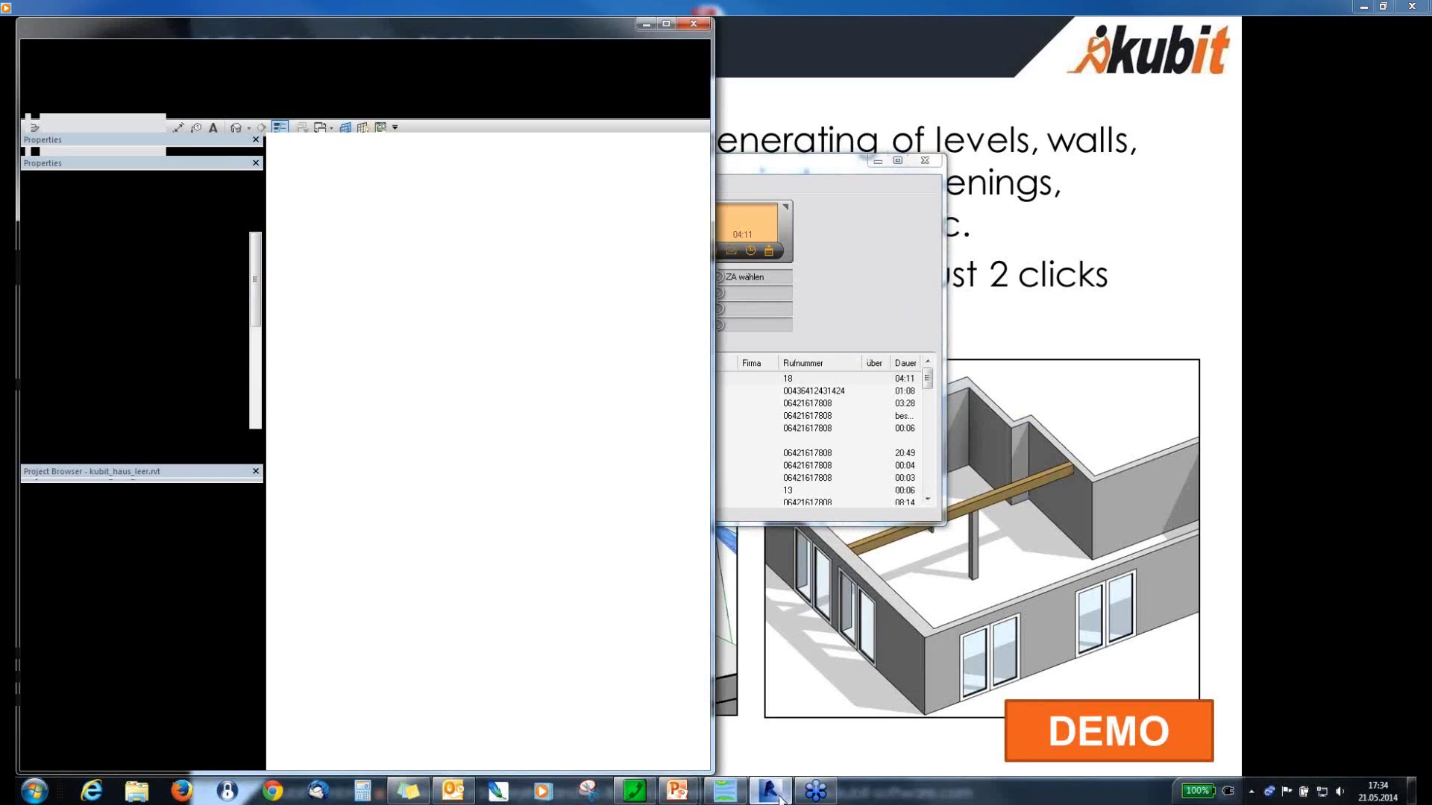
{"action": "left_click", "coordinate": [720, 792]}
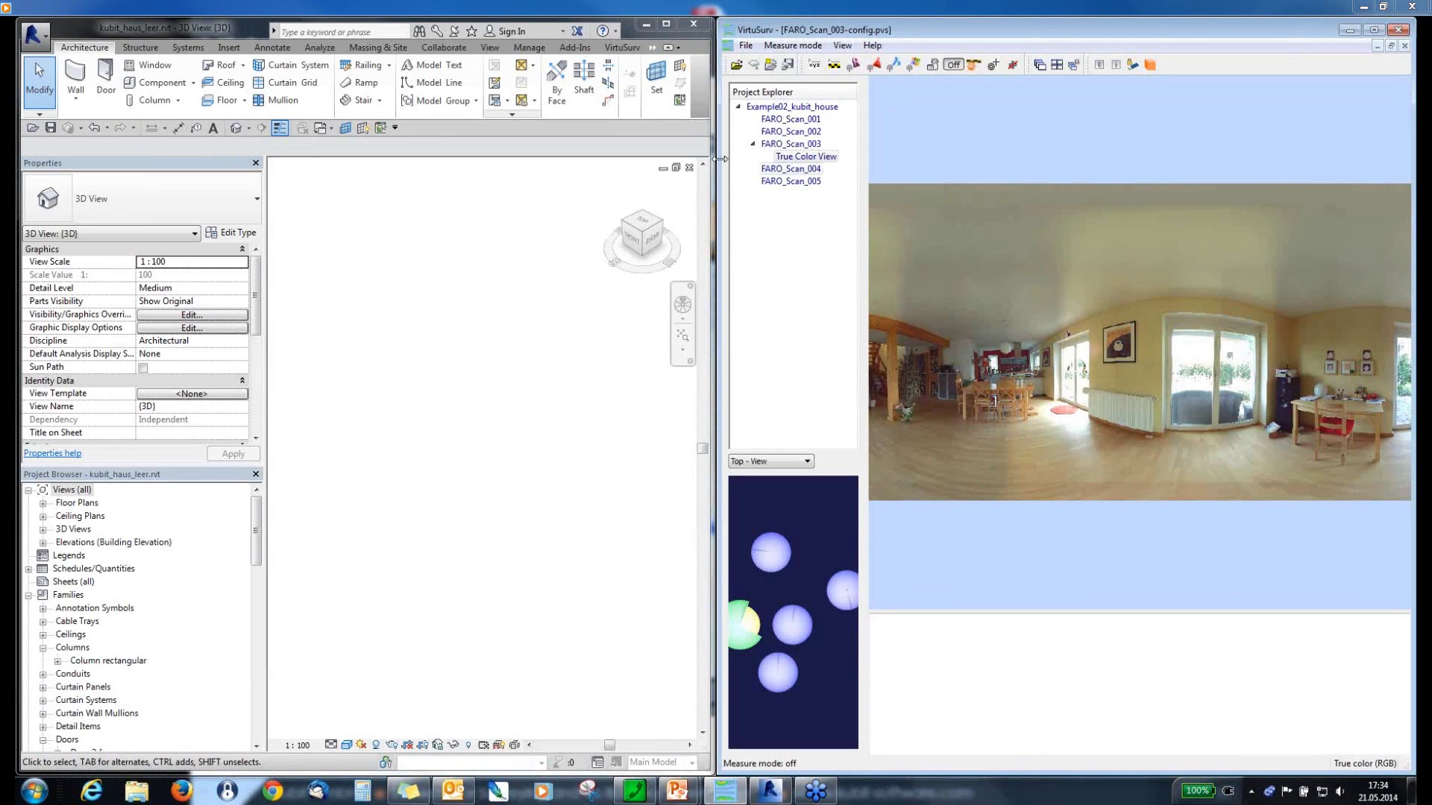
- Set VirtuSurv to send to Revit and start continuous wall creation with the type kubit measurement wall
{"action": "left_click", "coordinate": [856, 67]}
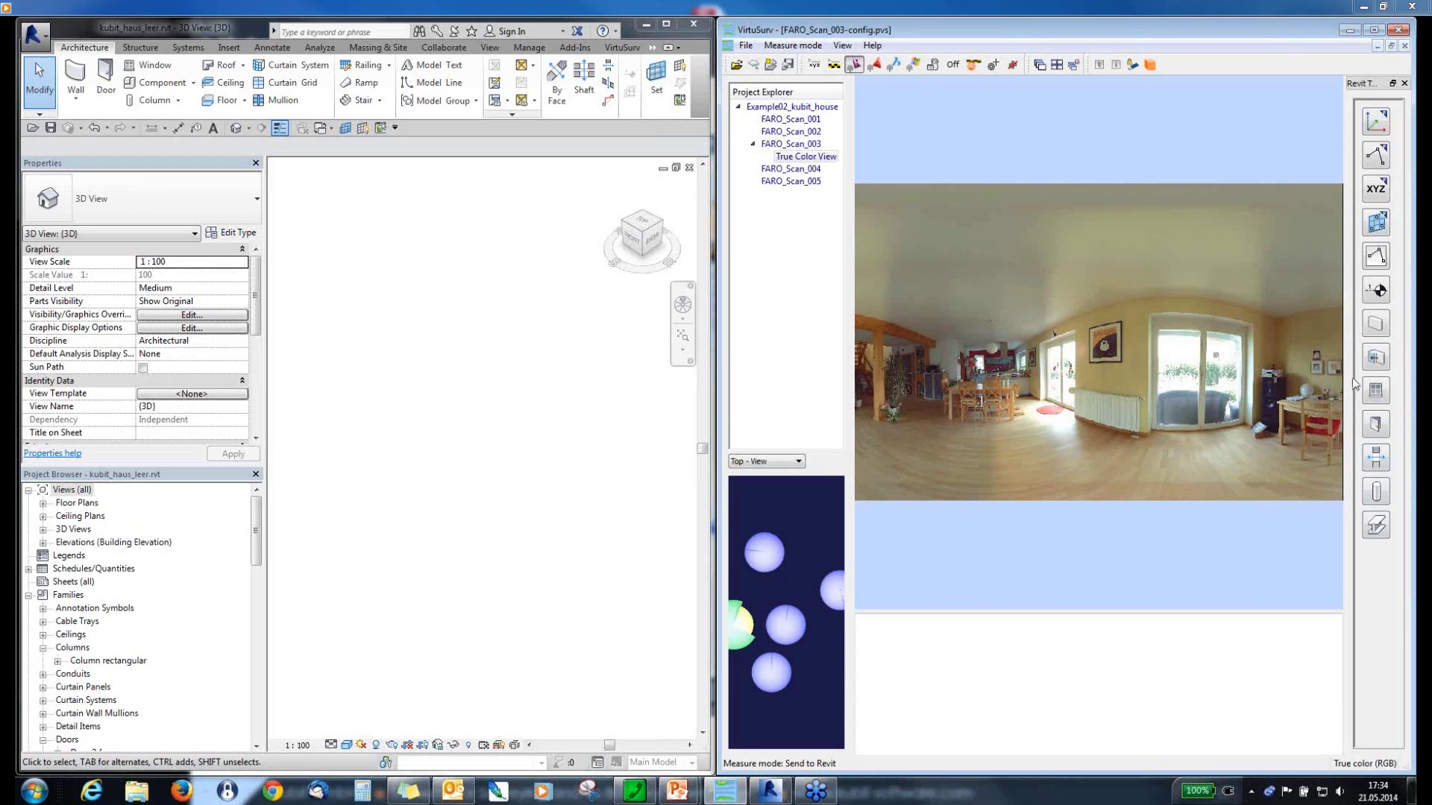
{"action": "left_click", "coordinate": [1377, 325]}
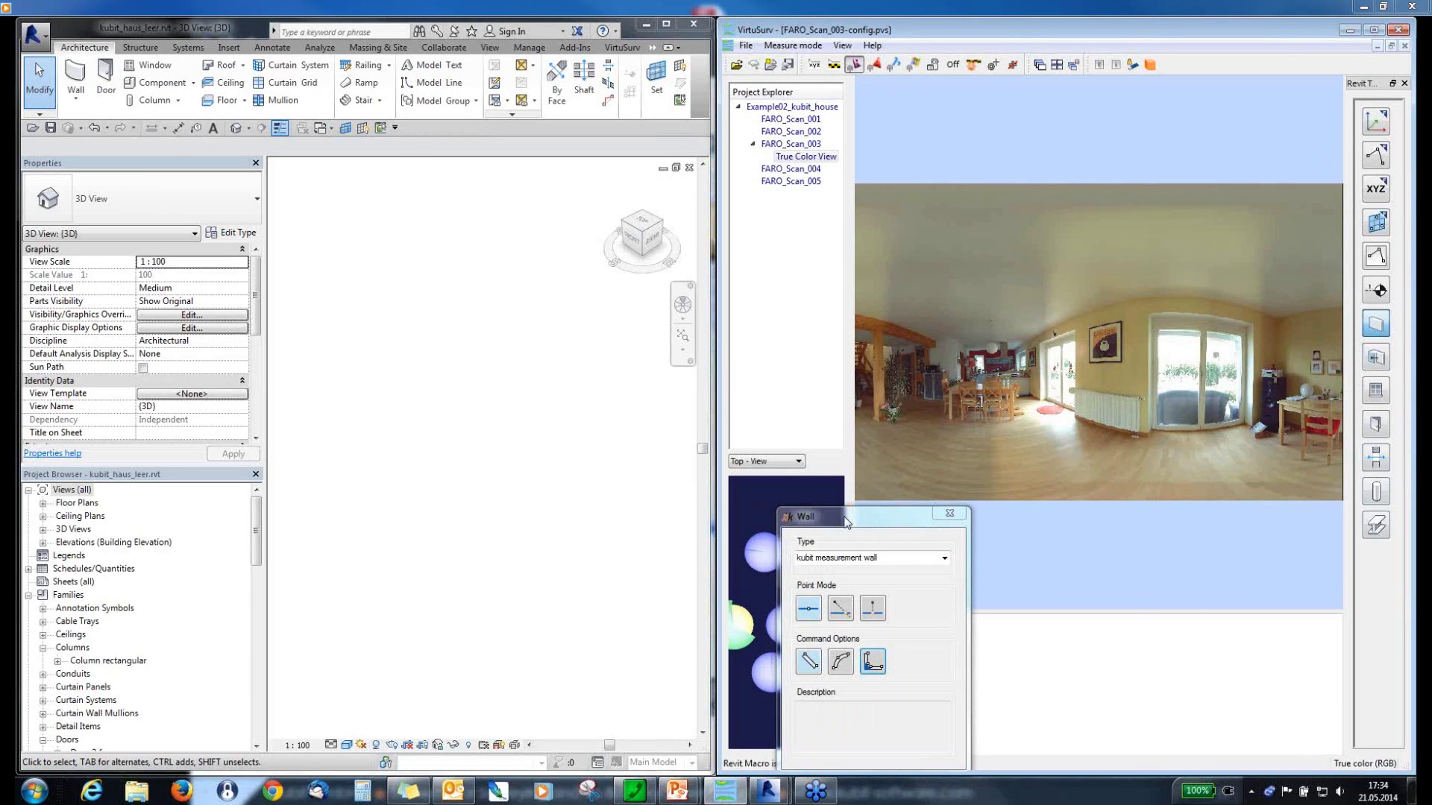
{"action": "left_click_drag", "start_coordinate": [873, 516], "coordinate": [886, 482]}
{"action": "left_click", "coordinate": [958, 519]}
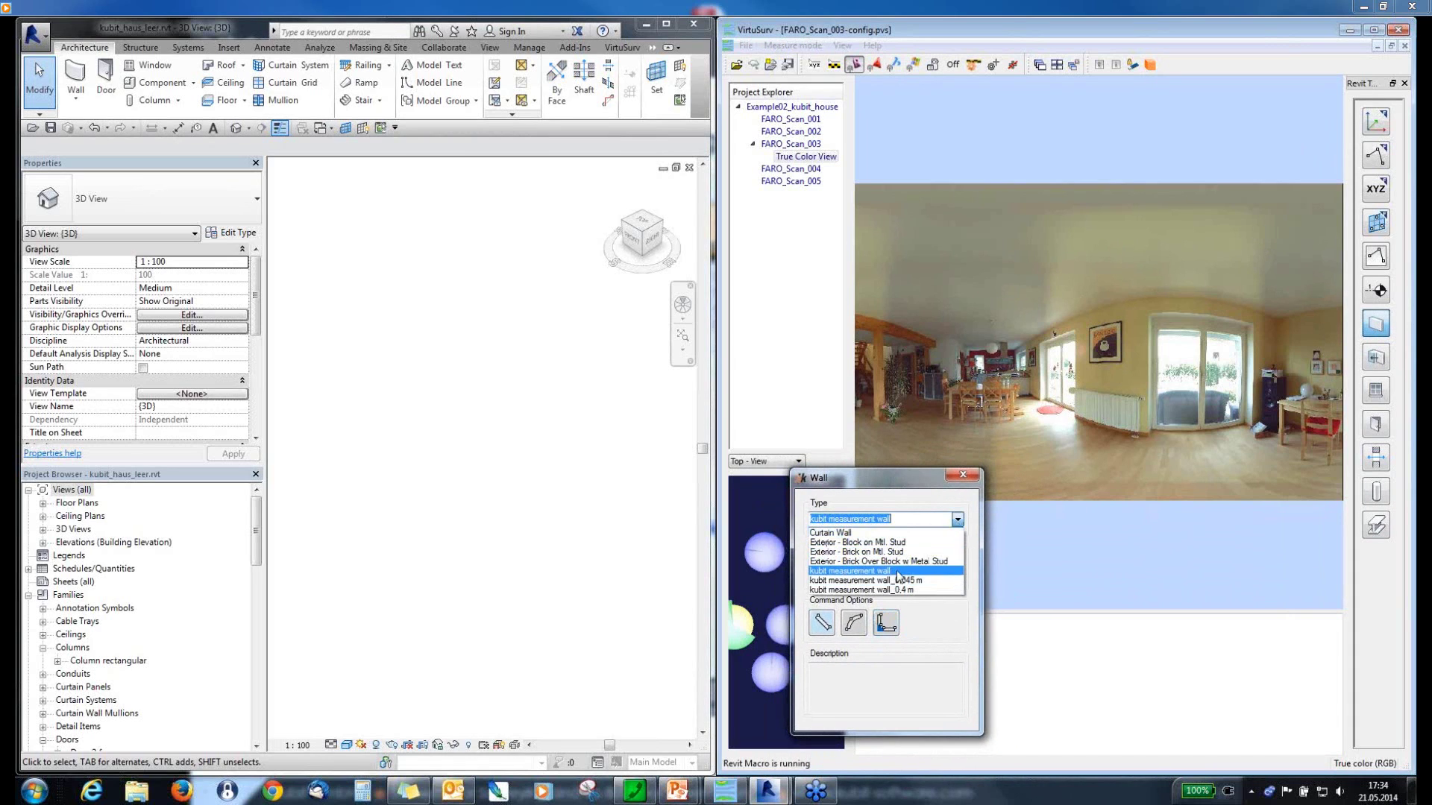
{"action": "left_click", "coordinate": [839, 571]}
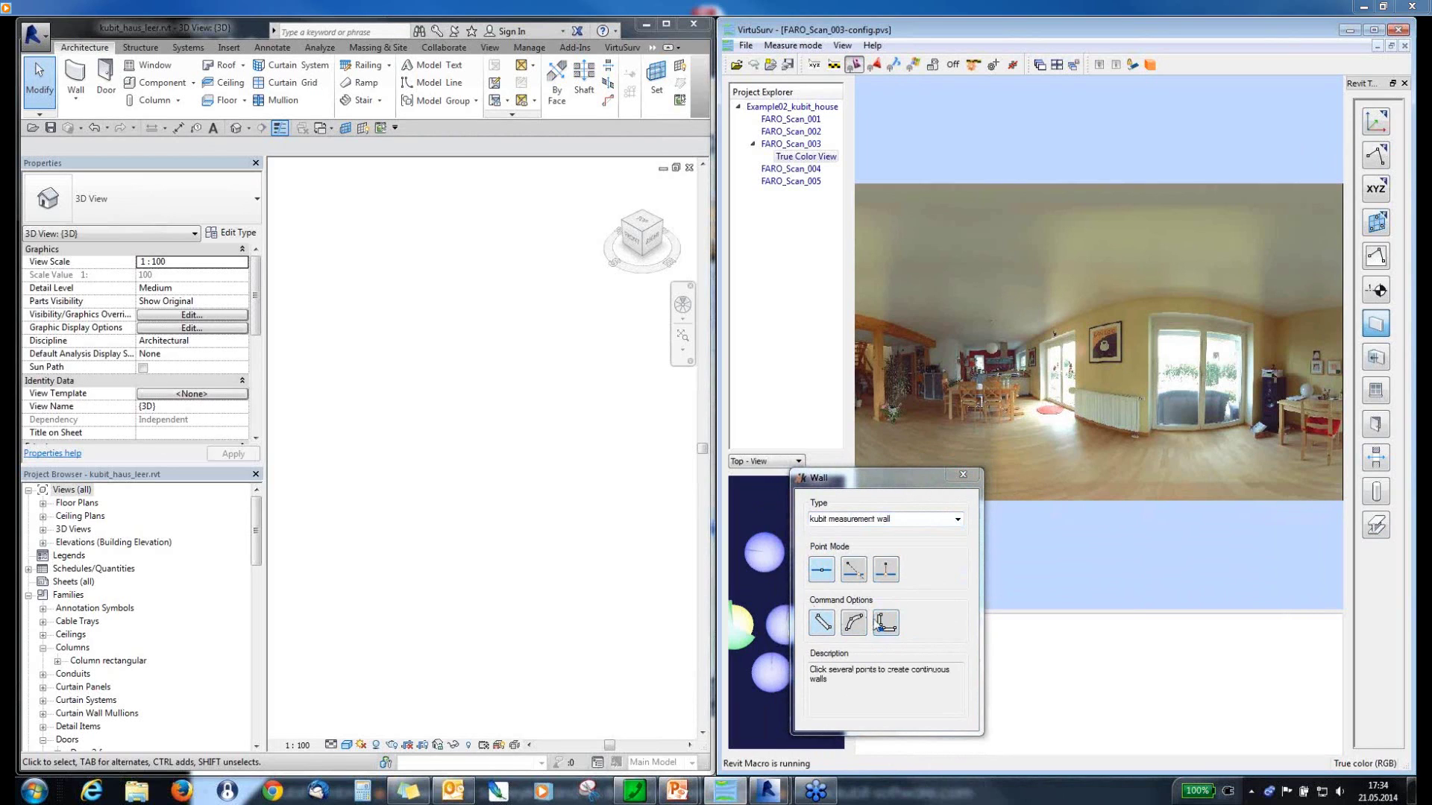
{"action": "left_click", "coordinate": [887, 630]}
- Create the first connected walls by picking two points on the red kitchen wall and two on the adjoining white wall
{"action": "scroll", "coordinate": [1078, 360], "scroll_direction": "up", "scroll_amount": 5}
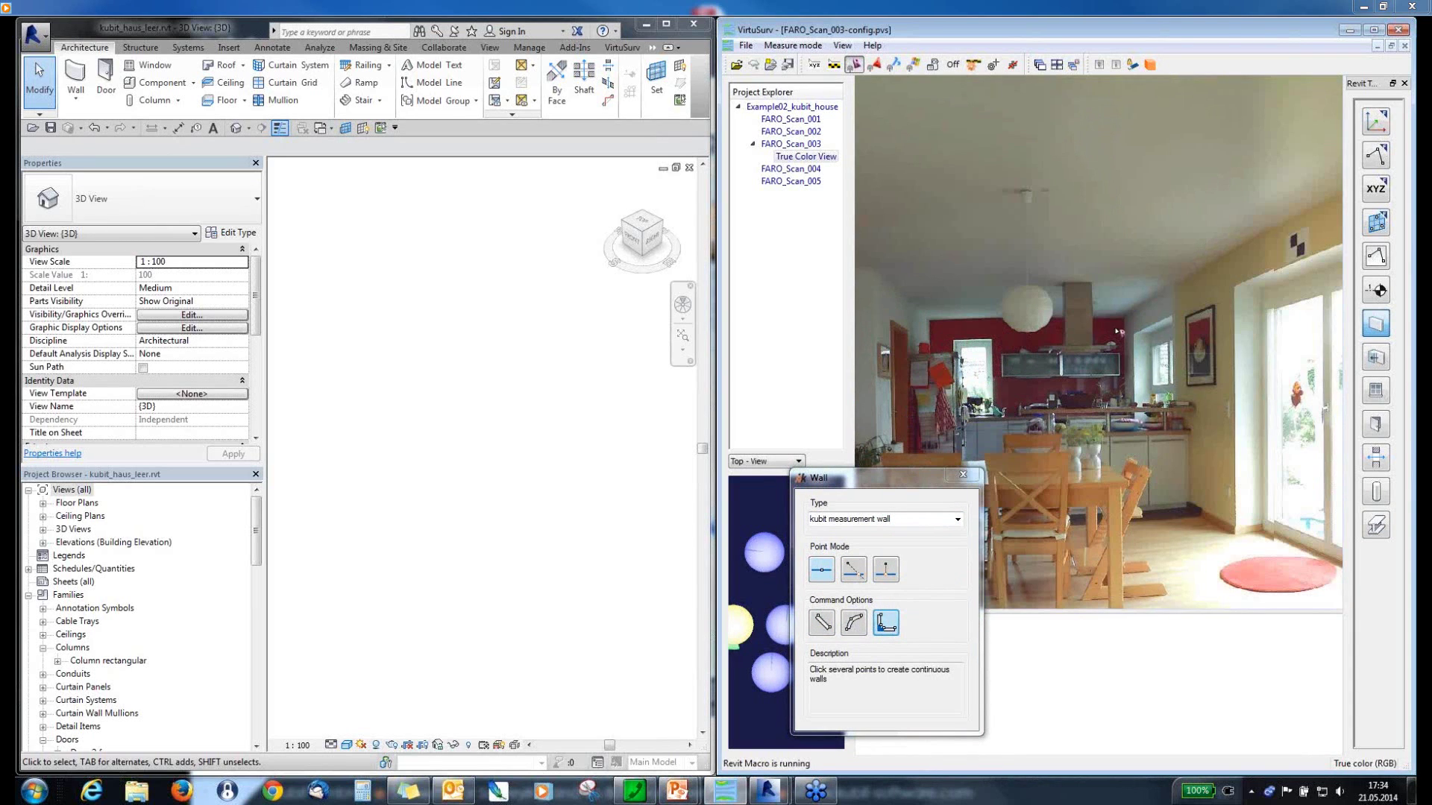
{"action": "left_click", "coordinate": [1115, 328]}
{"action": "left_click", "coordinate": [941, 332]}
{"action": "left_click", "coordinate": [923, 328]}
{"action": "left_click", "coordinate": [883, 300]}
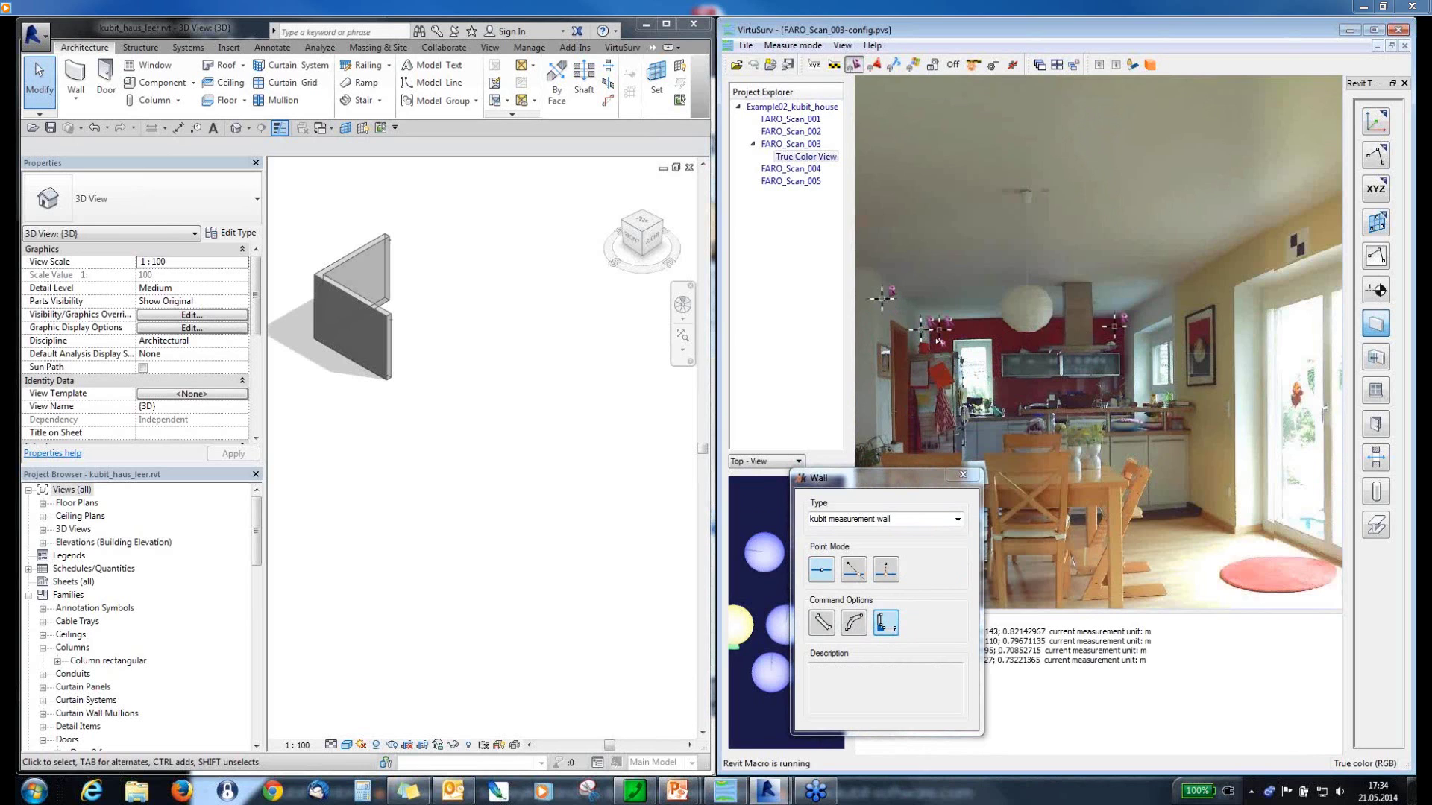
- Continue the walls with a point on the white wall beside the kitchen and one on the wall behind the tall plant
{"action": "scroll", "coordinate": [938, 340], "scroll_direction": "down", "scroll_amount": 2}
{"action": "scroll", "coordinate": [863, 310], "scroll_direction": "up", "scroll_amount": 3}
{"action": "left_click", "coordinate": [911, 319]}
{"action": "scroll", "coordinate": [969, 328], "scroll_direction": "down", "scroll_amount": 2}
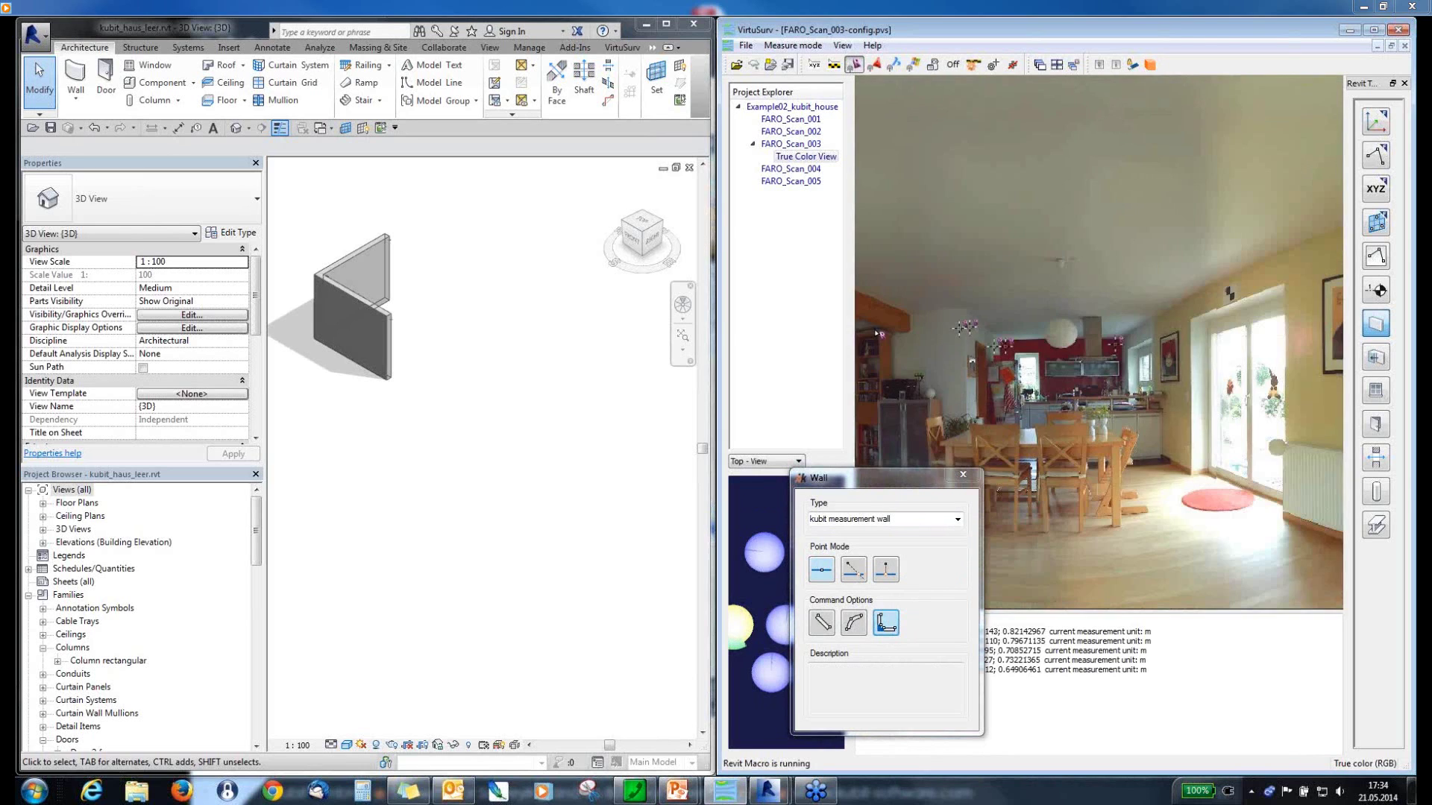
{"action": "scroll", "coordinate": [877, 334], "scroll_direction": "up", "scroll_amount": 3}
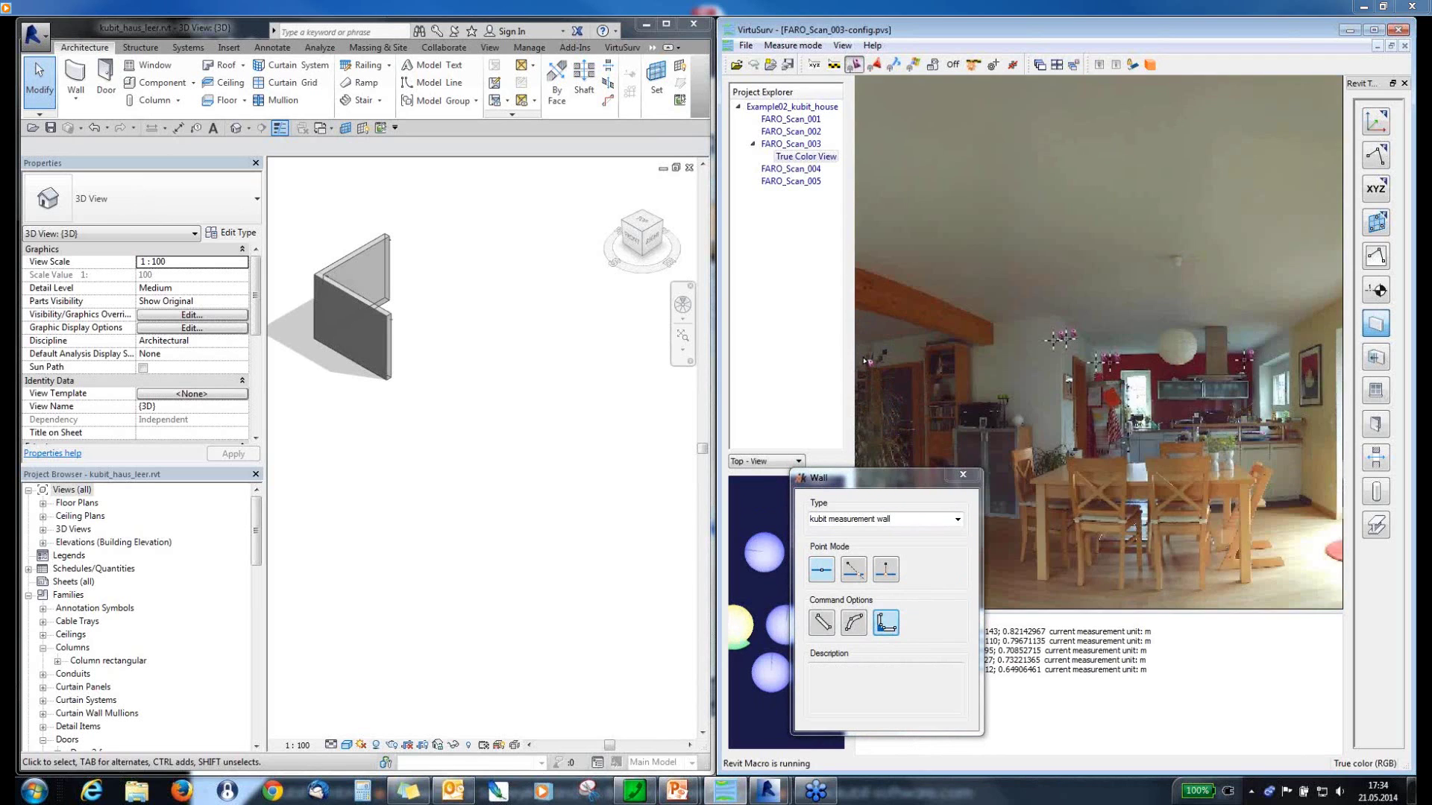
{"action": "scroll", "coordinate": [865, 361], "scroll_direction": "up", "scroll_amount": 3}
{"action": "left_click", "coordinate": [985, 348]}
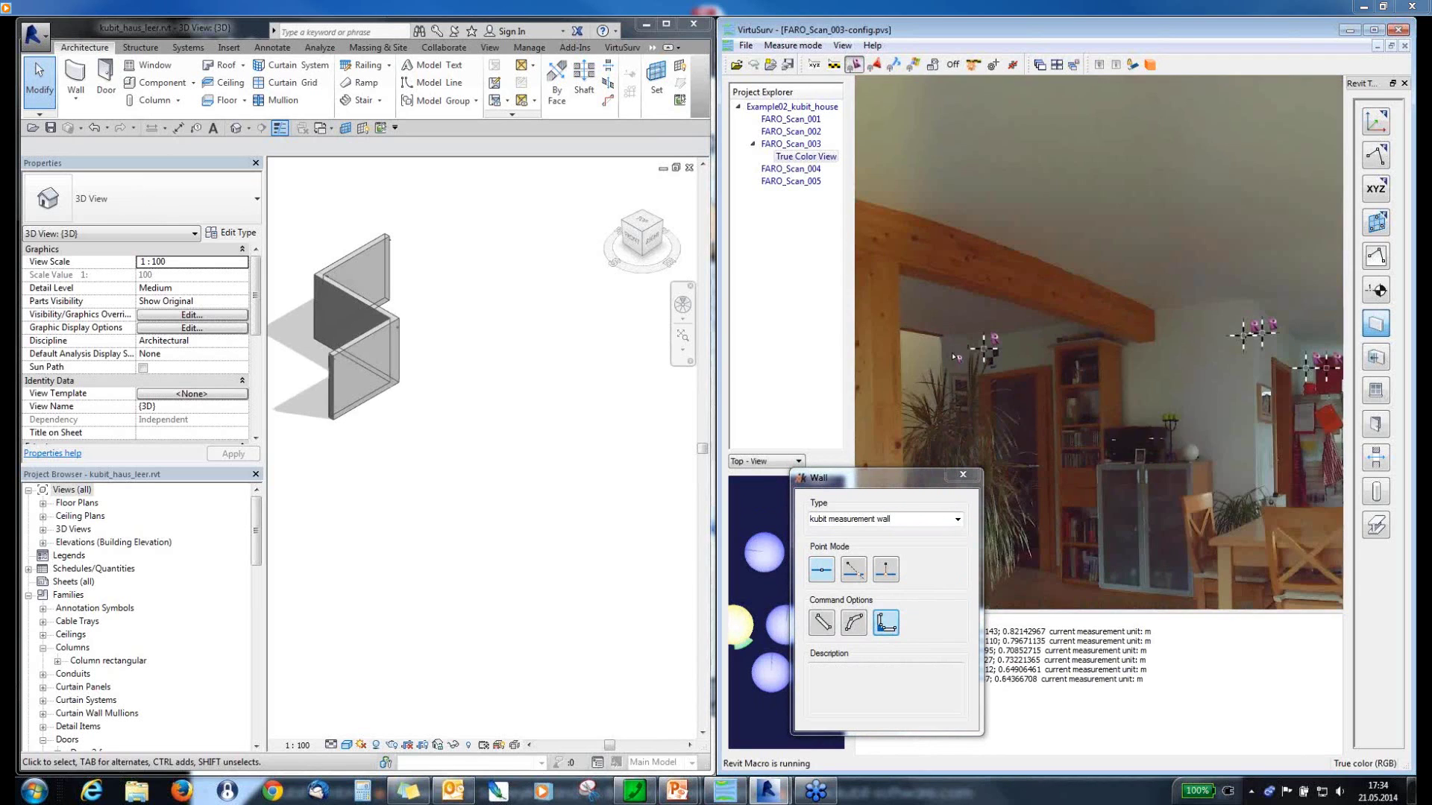
- Extend the wall chain with points at the wall edge behind the plant and on the stairwell wall beside the wooden post
{"action": "scroll", "coordinate": [954, 355], "scroll_direction": "up", "scroll_amount": 3}
{"action": "left_click", "coordinate": [954, 354]}
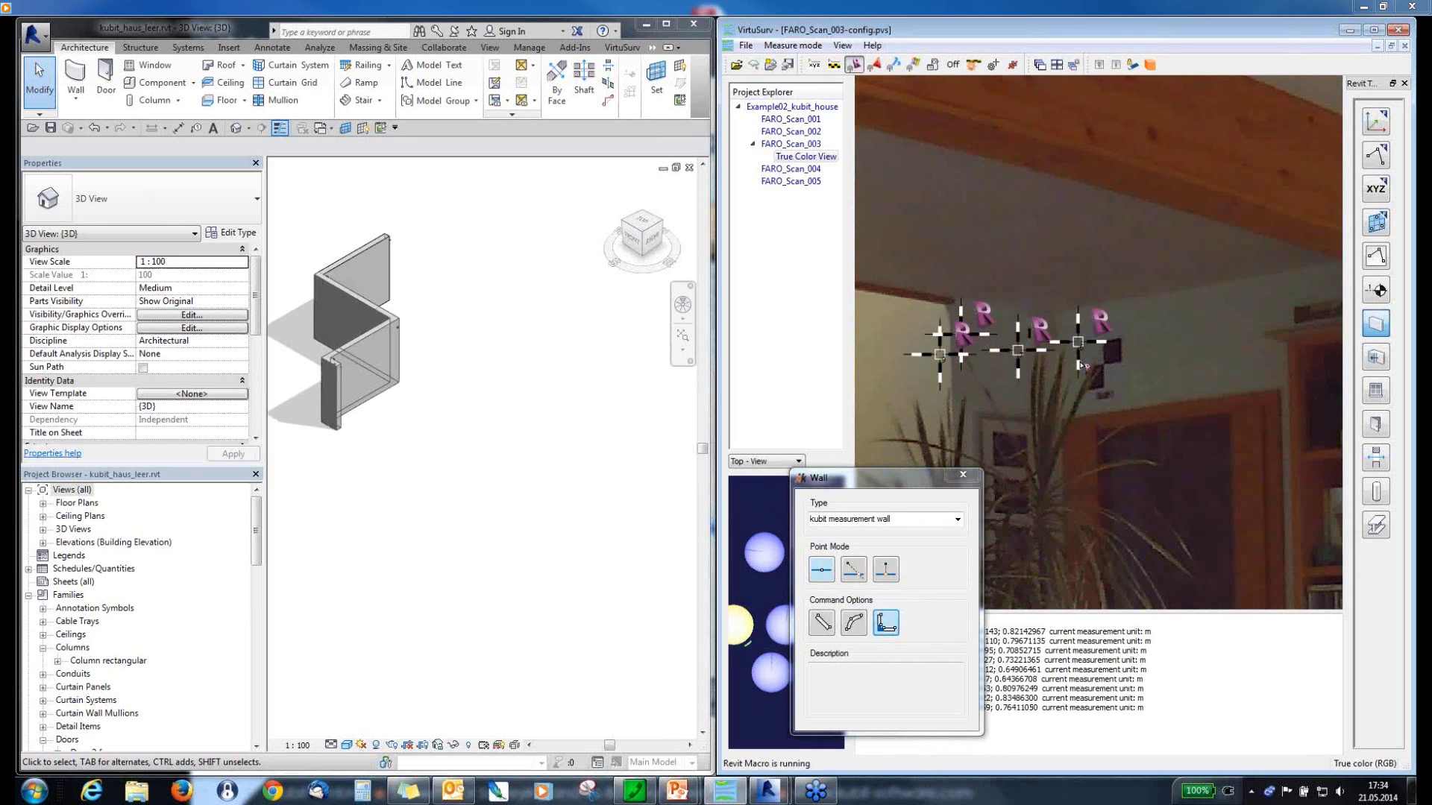
{"action": "scroll", "coordinate": [1081, 364], "scroll_direction": "down", "scroll_amount": 5}
{"action": "scroll", "coordinate": [983, 369], "scroll_direction": "up", "scroll_amount": 4}
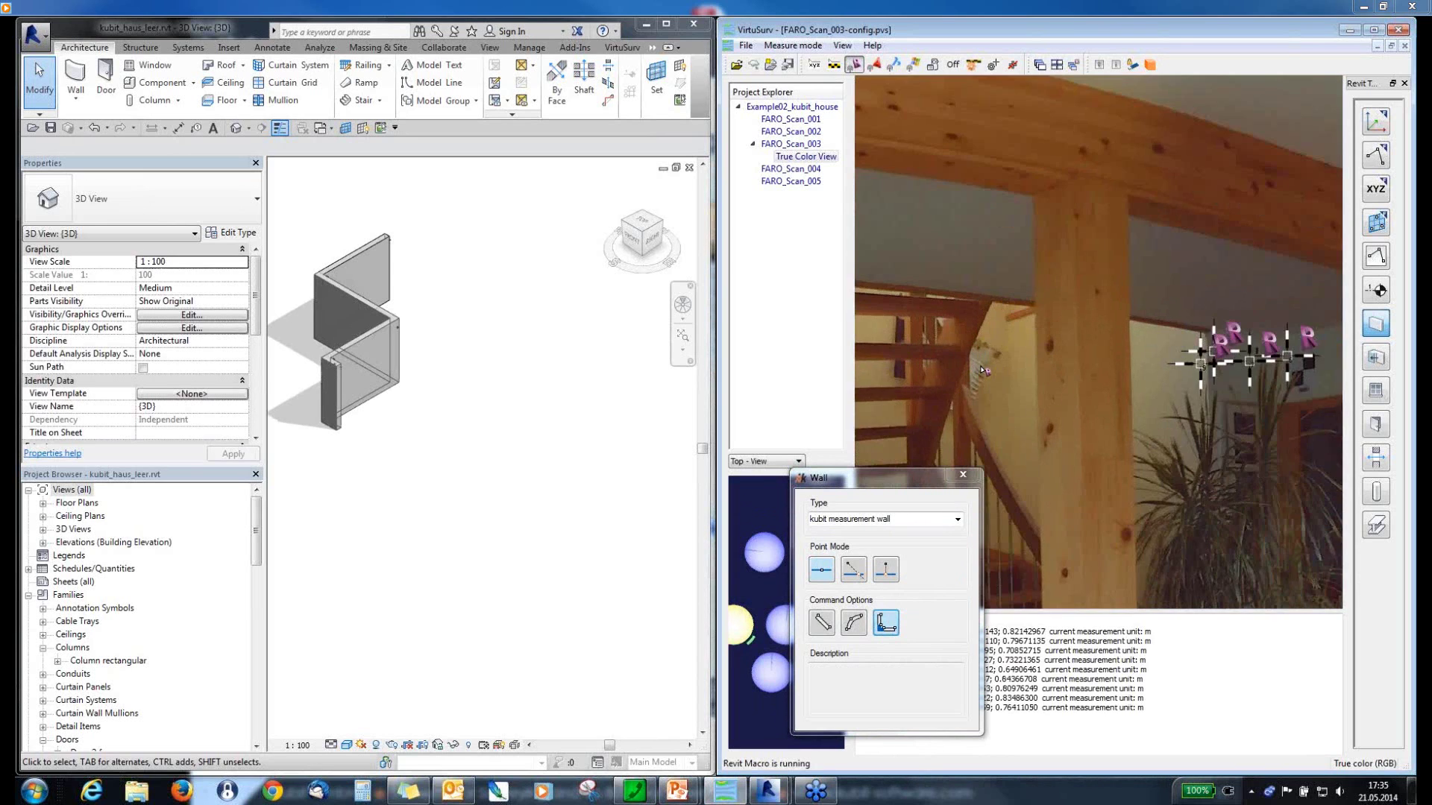
{"action": "scroll", "coordinate": [984, 371], "scroll_direction": "up", "scroll_amount": 2}
{"action": "left_click", "coordinate": [1005, 380]}
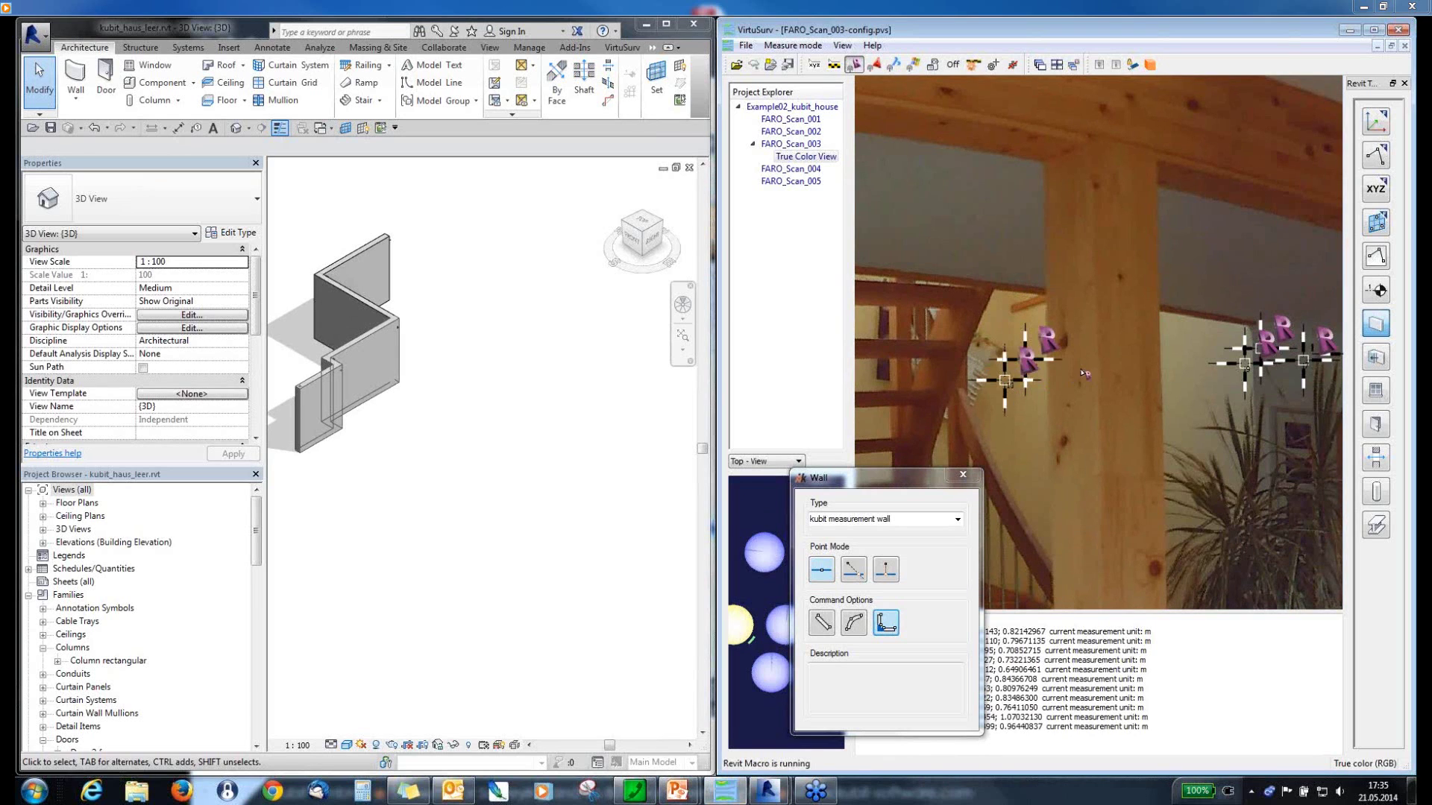
- Continue the wall chain with one point on the yellow window wall and one on the adjoining wall at their corner
{"action": "scroll", "coordinate": [1126, 389], "scroll_direction": "down", "scroll_amount": 3}
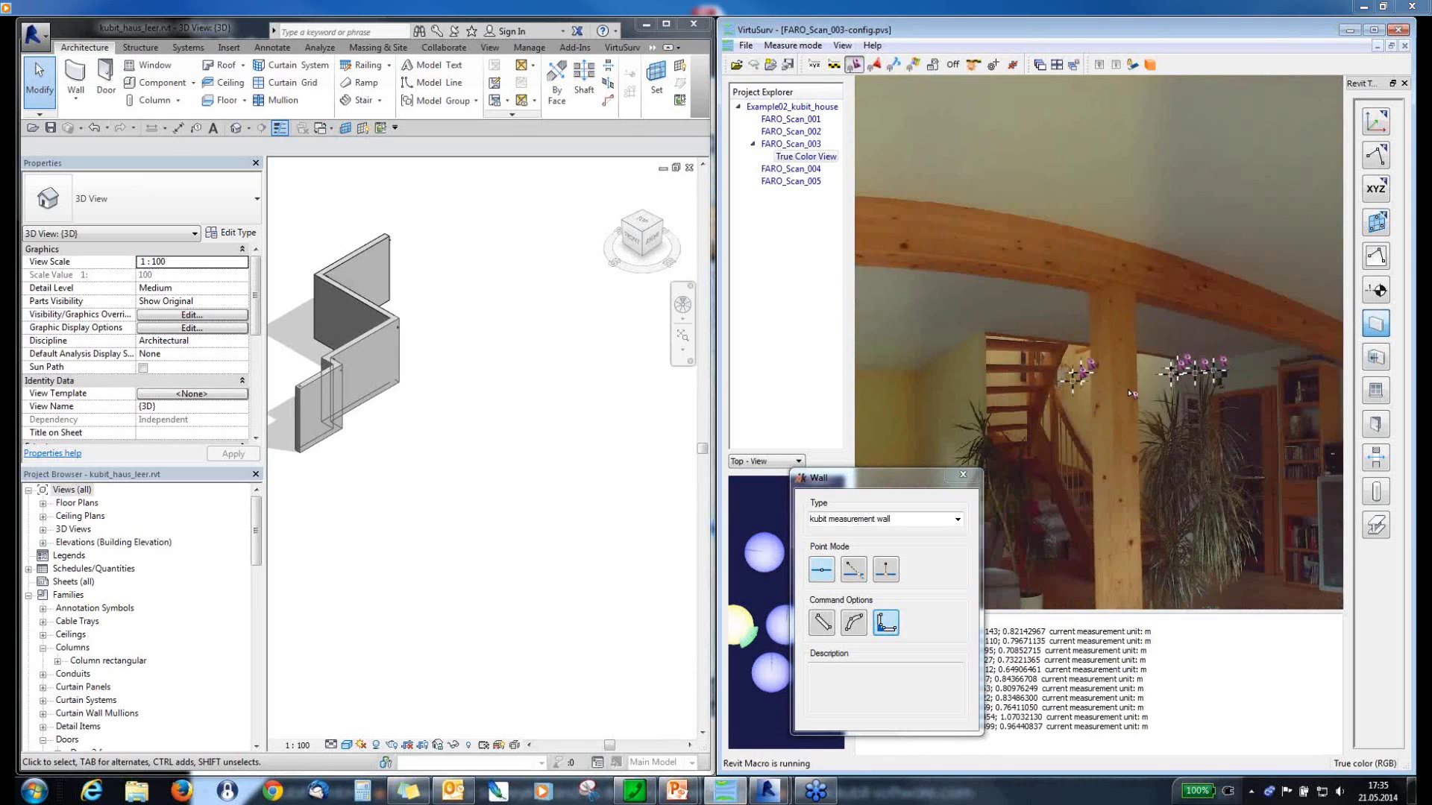
{"action": "scroll", "coordinate": [1131, 393], "scroll_direction": "down", "scroll_amount": 3}
{"action": "left_click_drag", "start_coordinate": [1131, 393], "coordinate": [952, 382]}
{"action": "scroll", "coordinate": [952, 382], "scroll_direction": "up", "scroll_amount": 3}
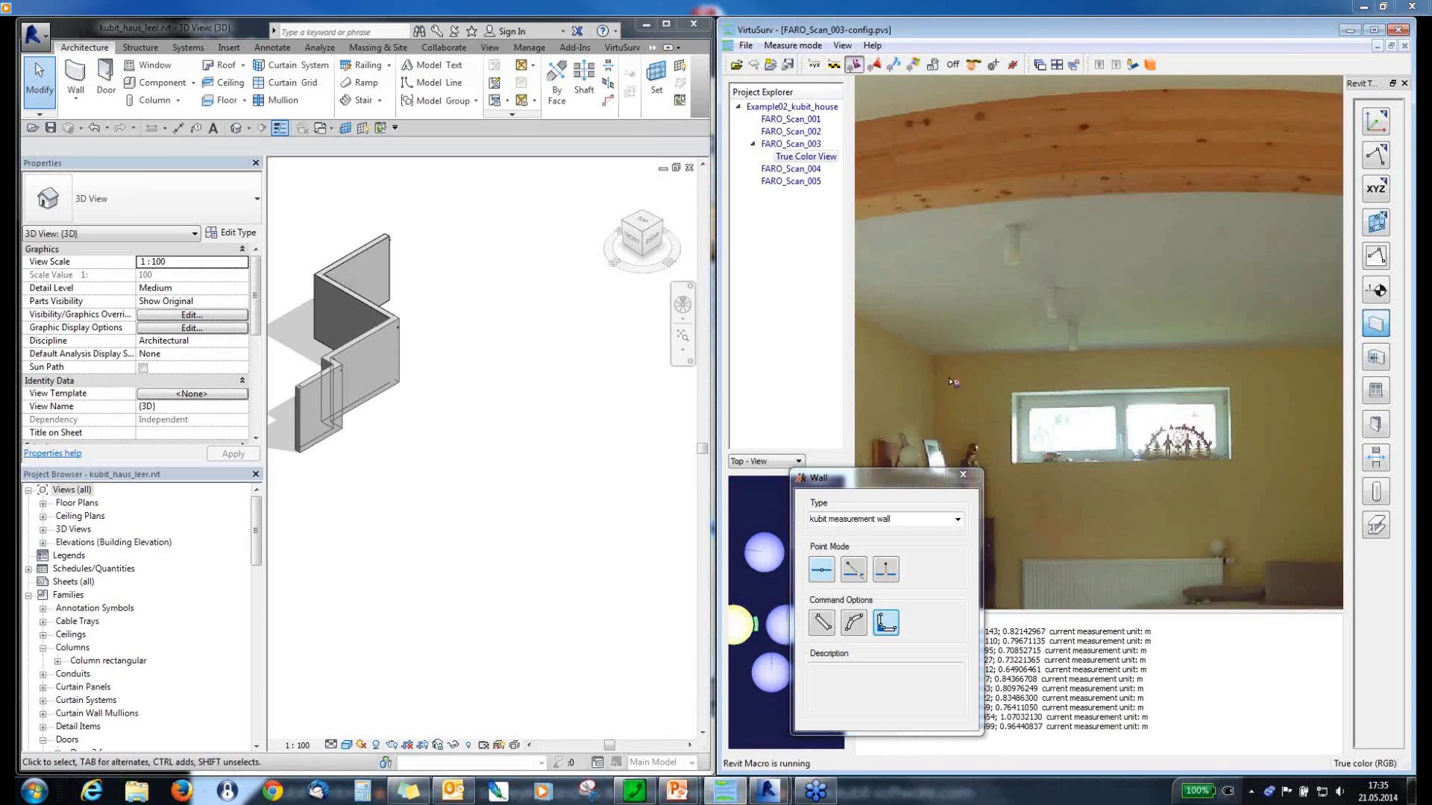
{"action": "left_click", "coordinate": [946, 376]}
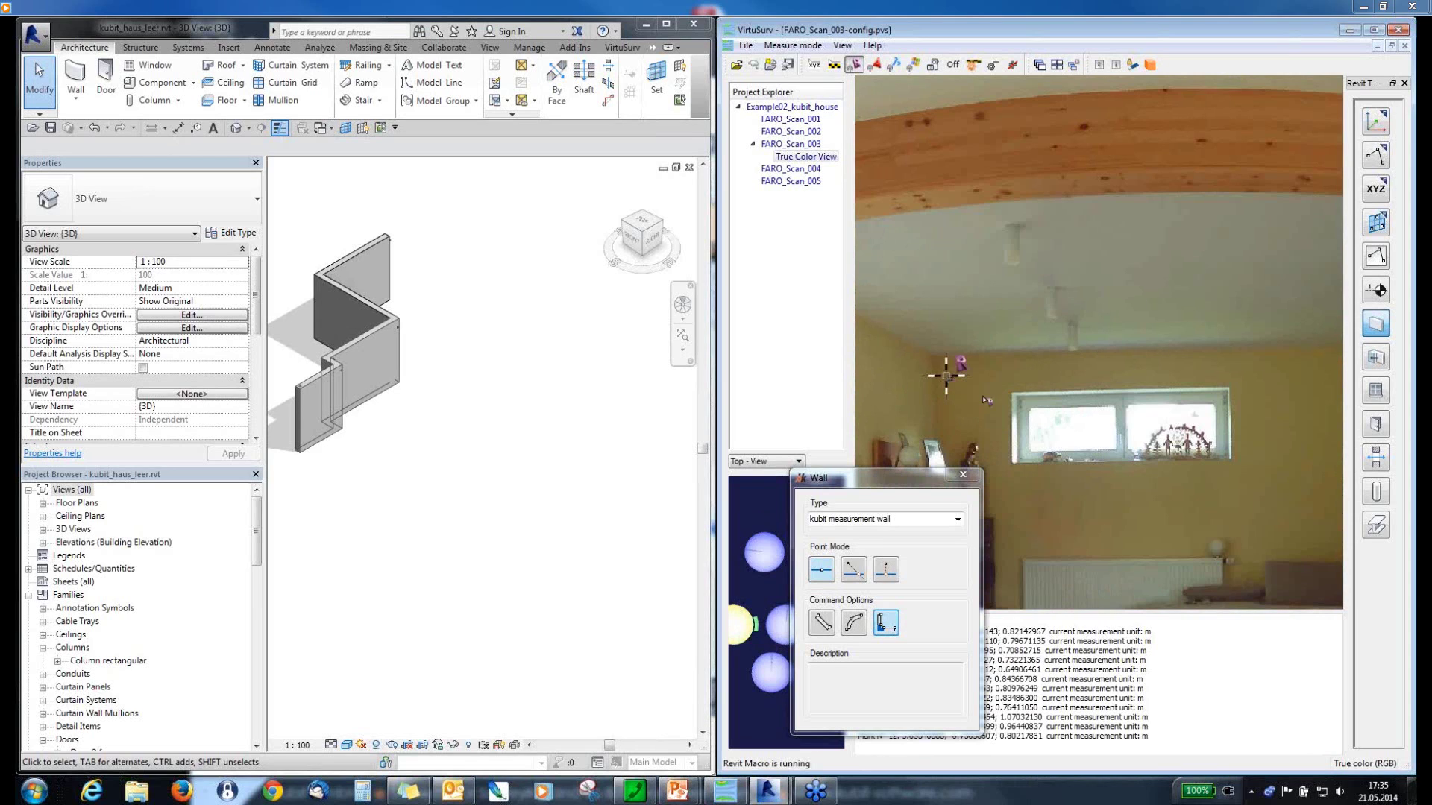
{"action": "left_click", "coordinate": [923, 383]}
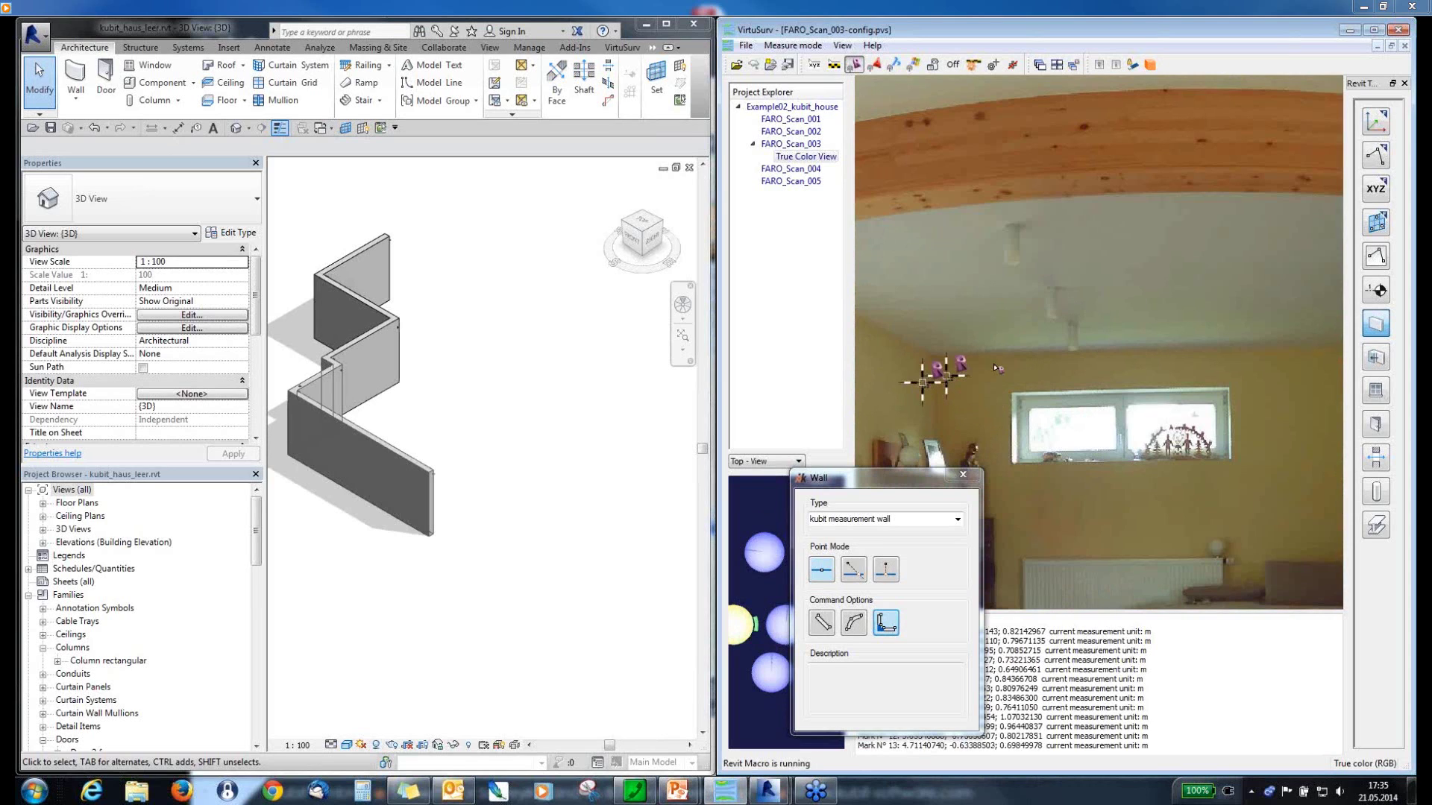
- Extend the wall chain with a point on each wall meeting at the corner beside the desk
{"action": "scroll", "coordinate": [997, 367], "scroll_direction": "down", "scroll_amount": 5}
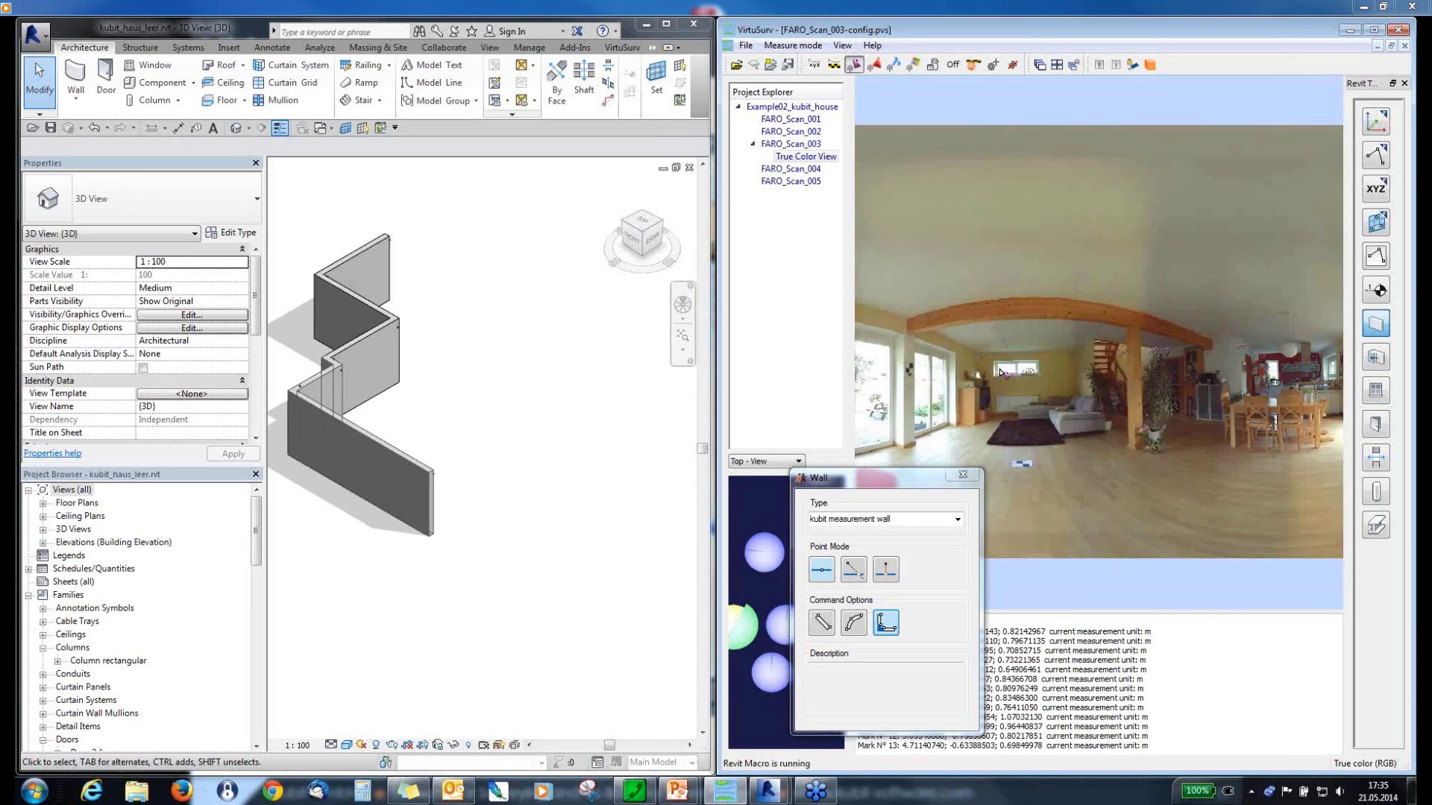
{"action": "scroll", "coordinate": [932, 364], "scroll_direction": "down", "scroll_amount": 1}
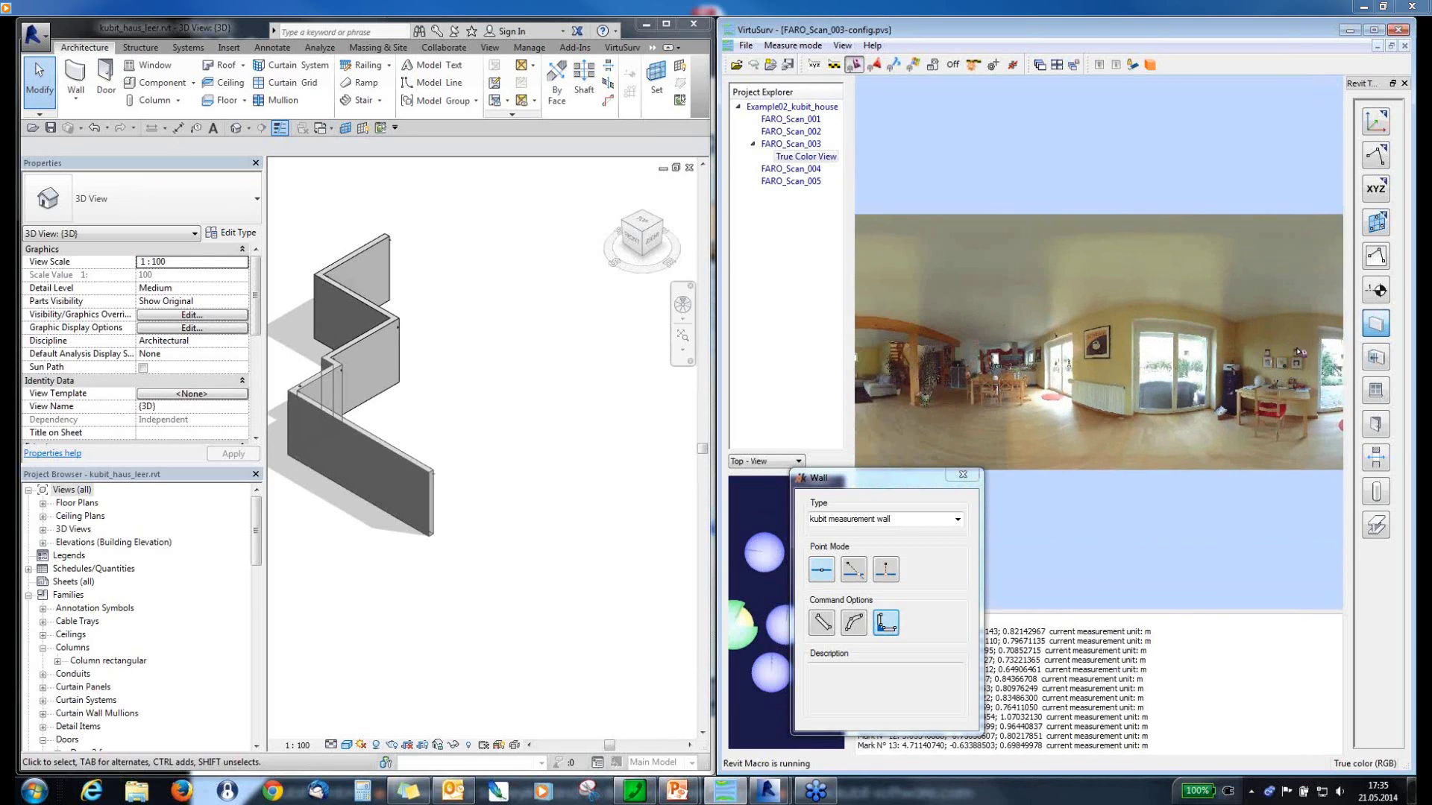
{"action": "scroll", "coordinate": [1313, 355], "scroll_direction": "up", "scroll_amount": 2}
{"action": "scroll", "coordinate": [1282, 332], "scroll_direction": "up", "scroll_amount": 2}
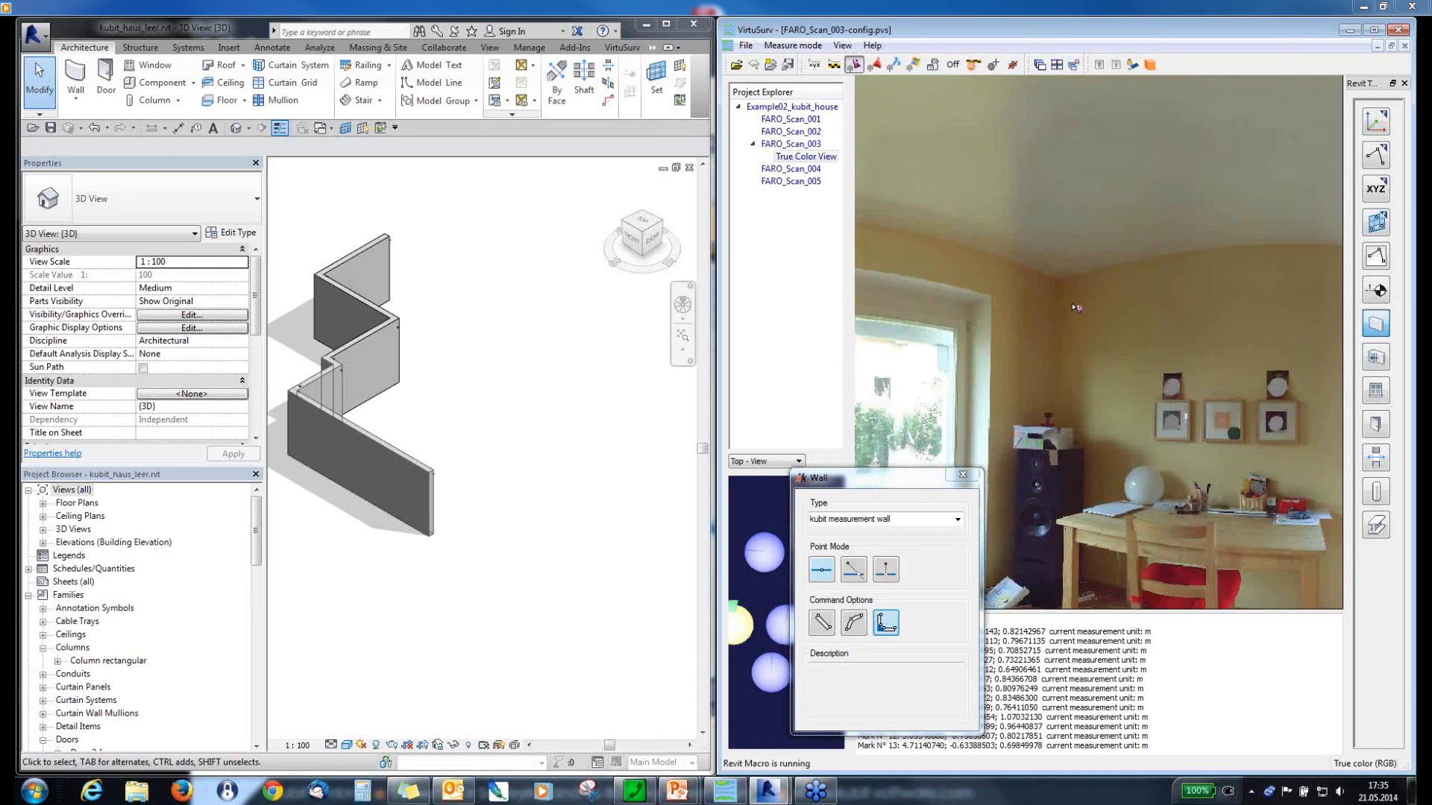
{"action": "left_click", "coordinate": [1072, 301]}
{"action": "left_click", "coordinate": [1038, 303]}
- Add the last wall of the chain with a point on the kitchen's window wall beside the extractor hood
{"action": "scroll", "coordinate": [1108, 340], "scroll_direction": "down", "scroll_amount": 3}
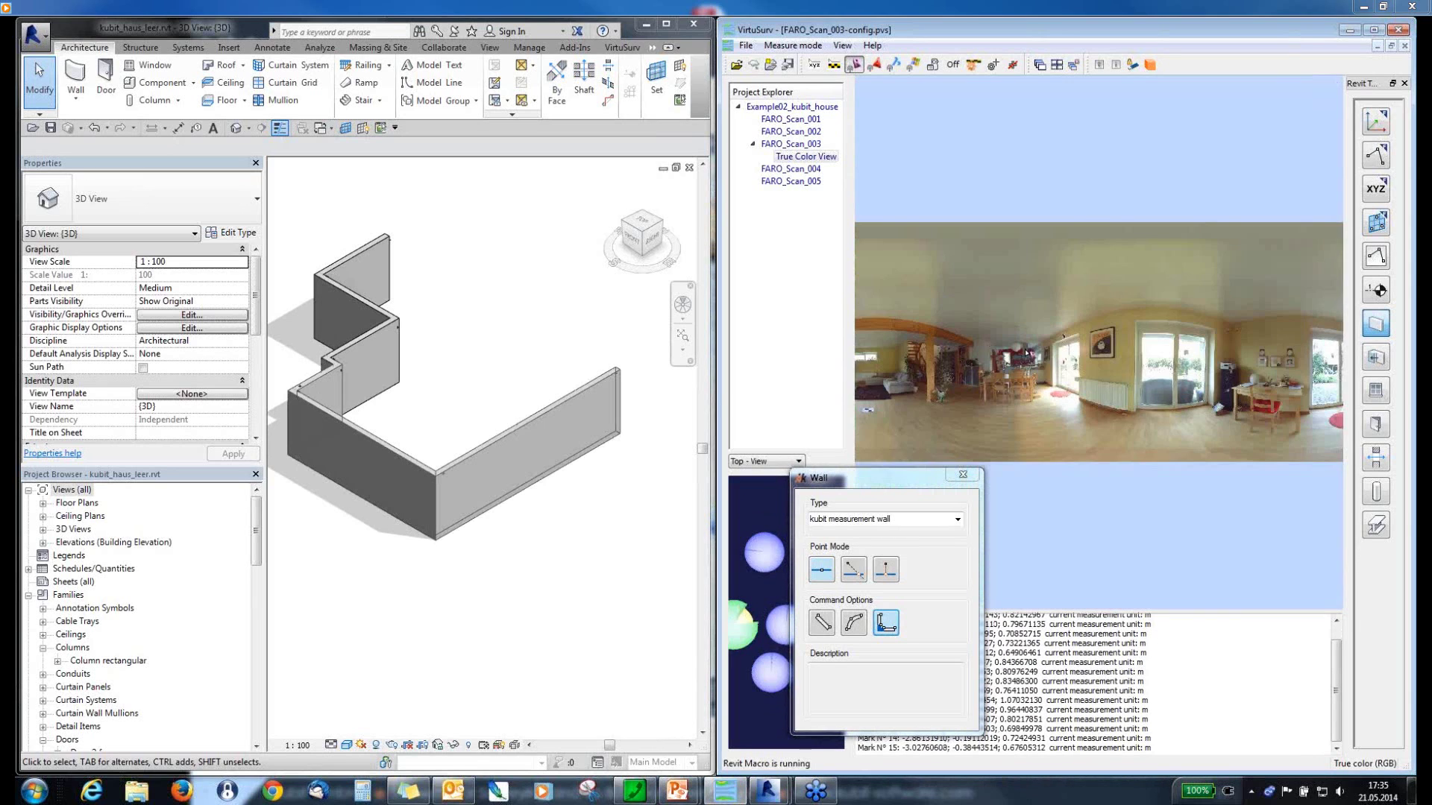
{"action": "left_click_drag", "start_coordinate": [1109, 340], "coordinate": [1044, 358]}
{"action": "scroll", "coordinate": [1032, 363], "scroll_direction": "up", "scroll_amount": 3}
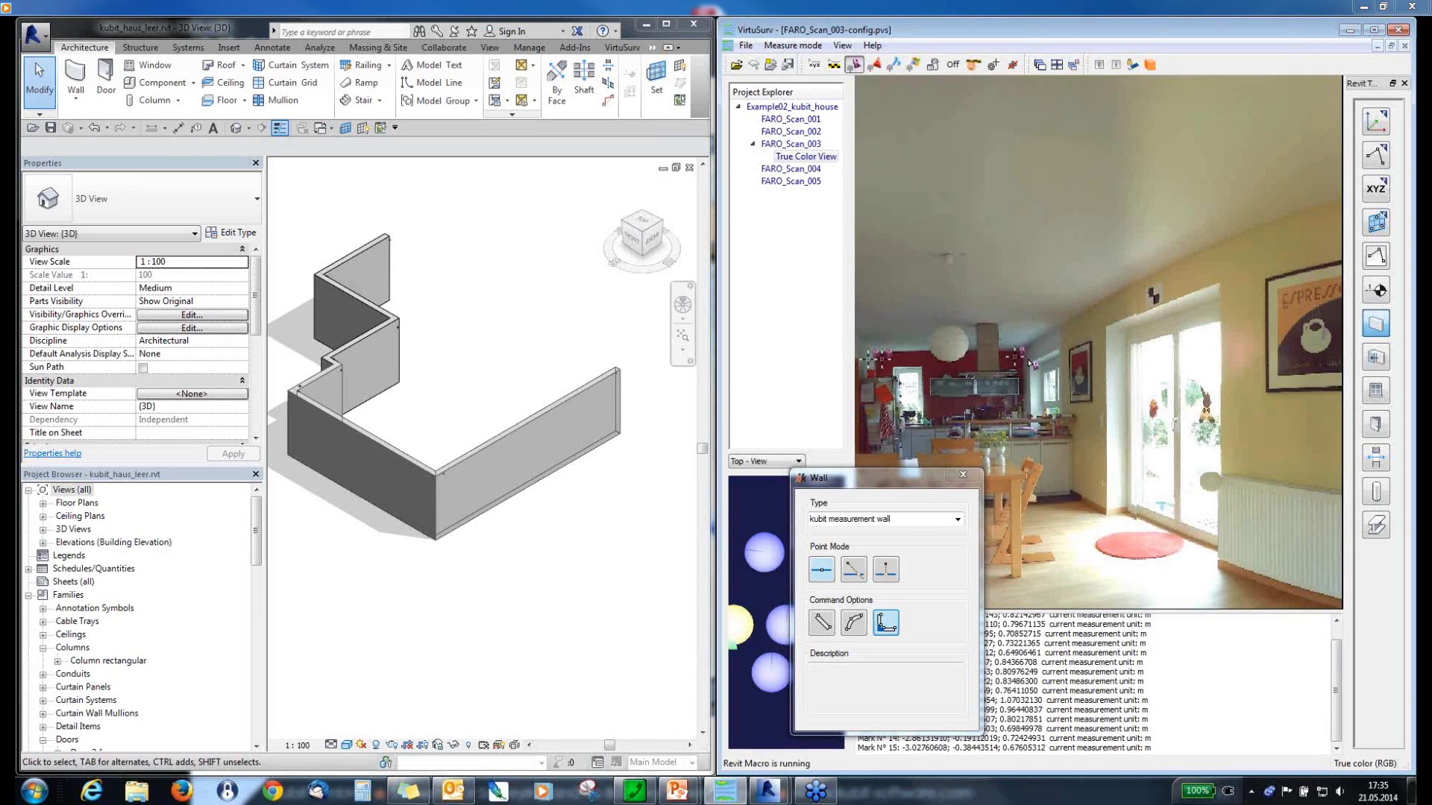
{"action": "left_click", "coordinate": [1031, 363]}
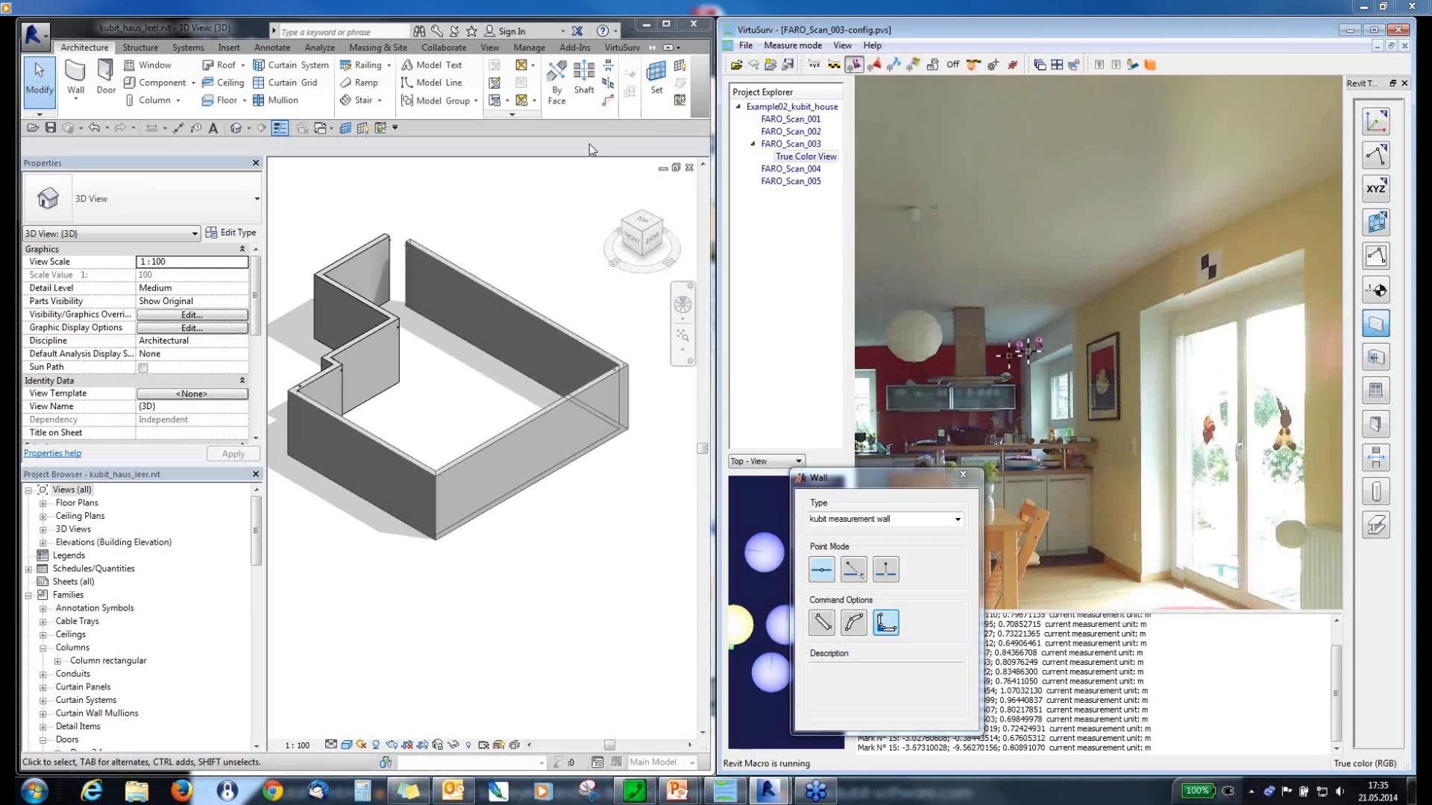
- Close the room outline in Revit by trimming and extending the last wall and the first kitchen wall to a corner
{"action": "left_click", "coordinate": [529, 47]}
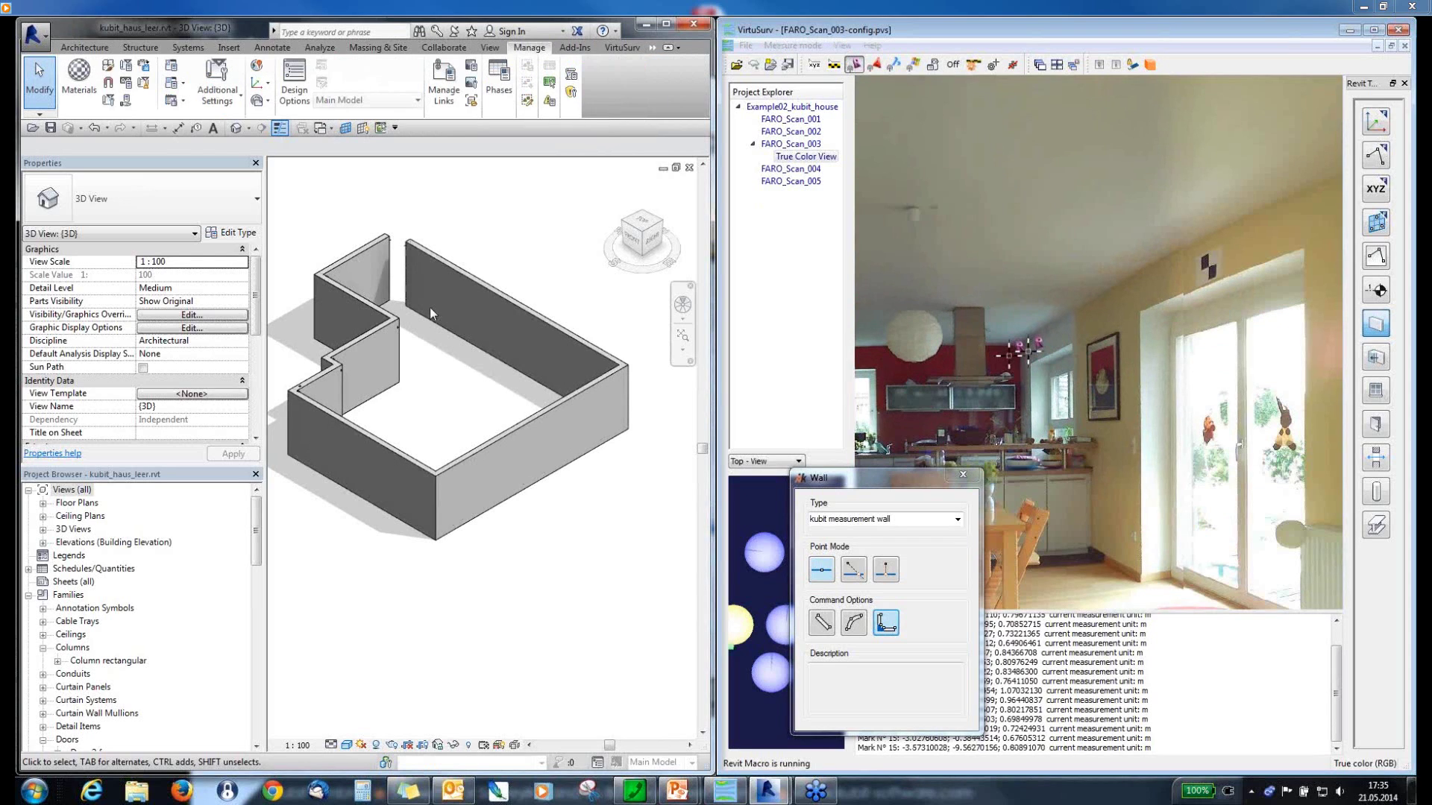
{"action": "left_click", "coordinate": [441, 273]}
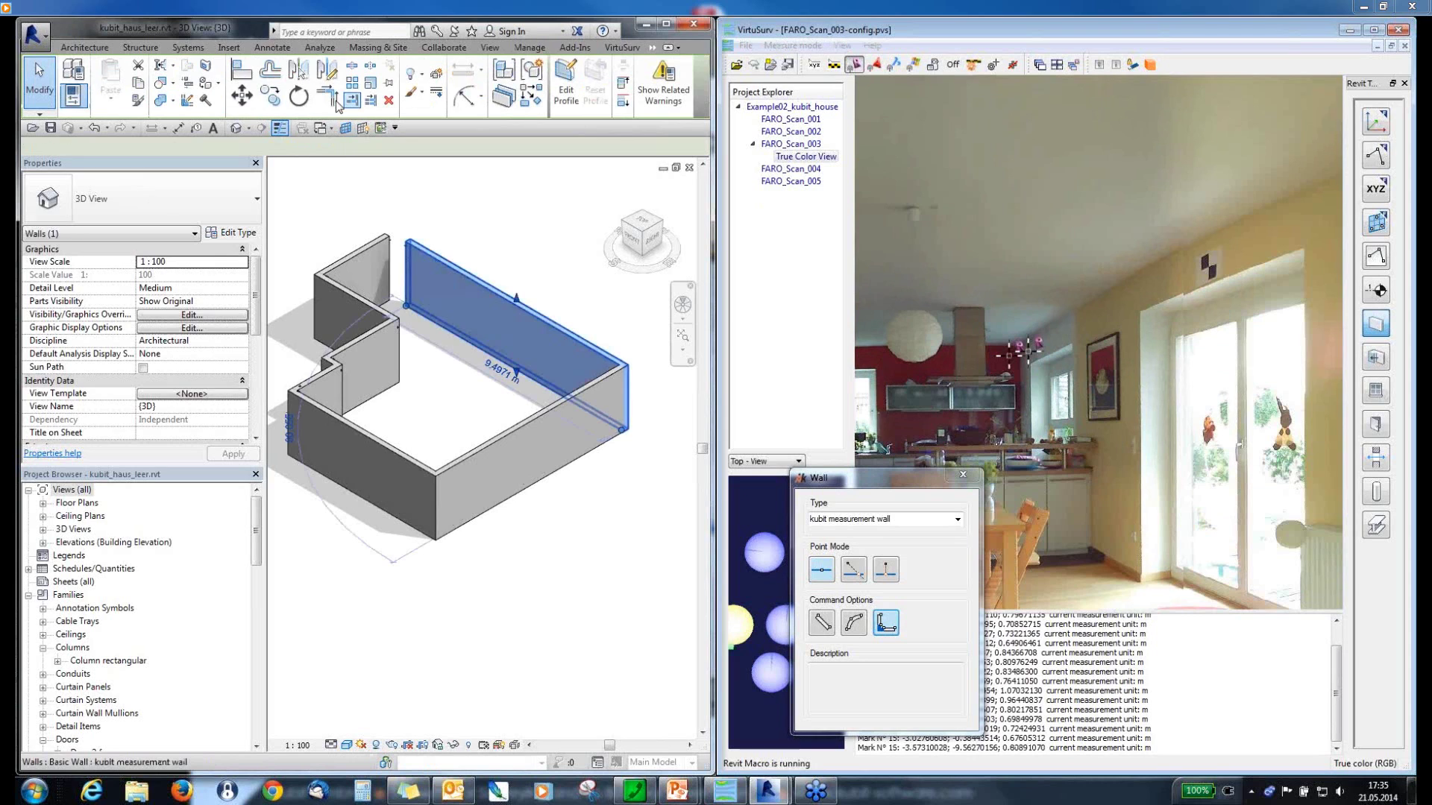
{"action": "key", "text": "Escape"}
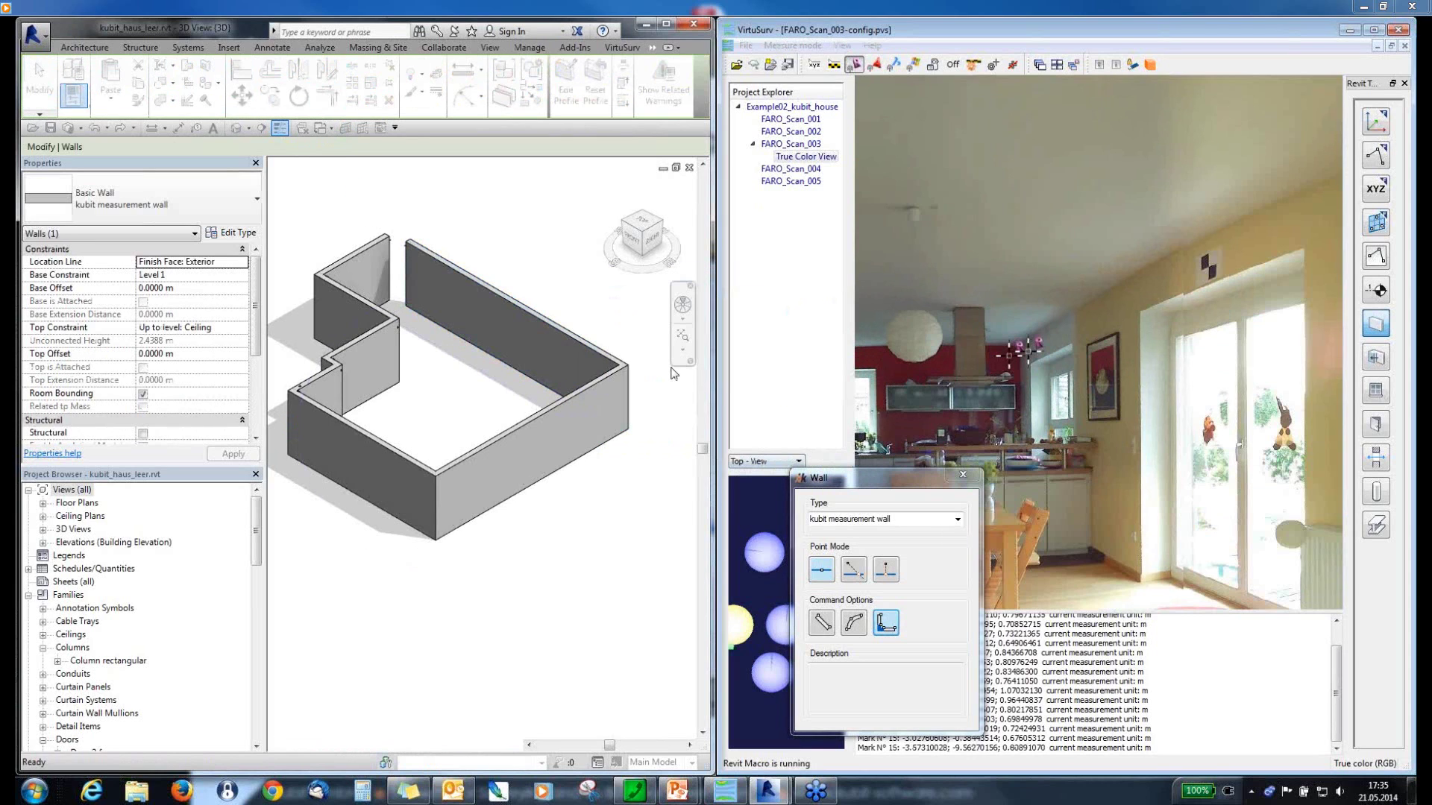
{"action": "left_click", "coordinate": [421, 247]}
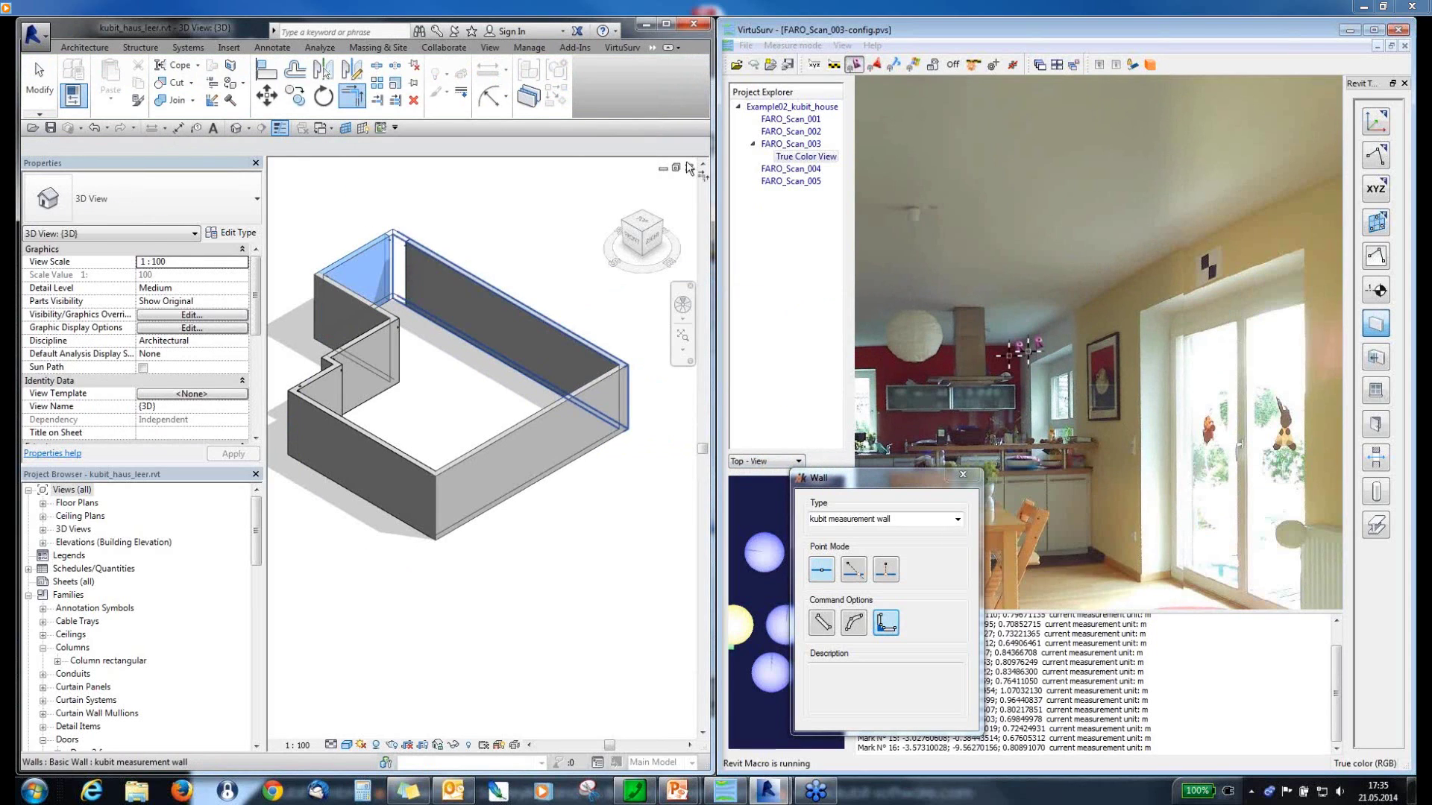
{"action": "left_click", "coordinate": [913, 65]}
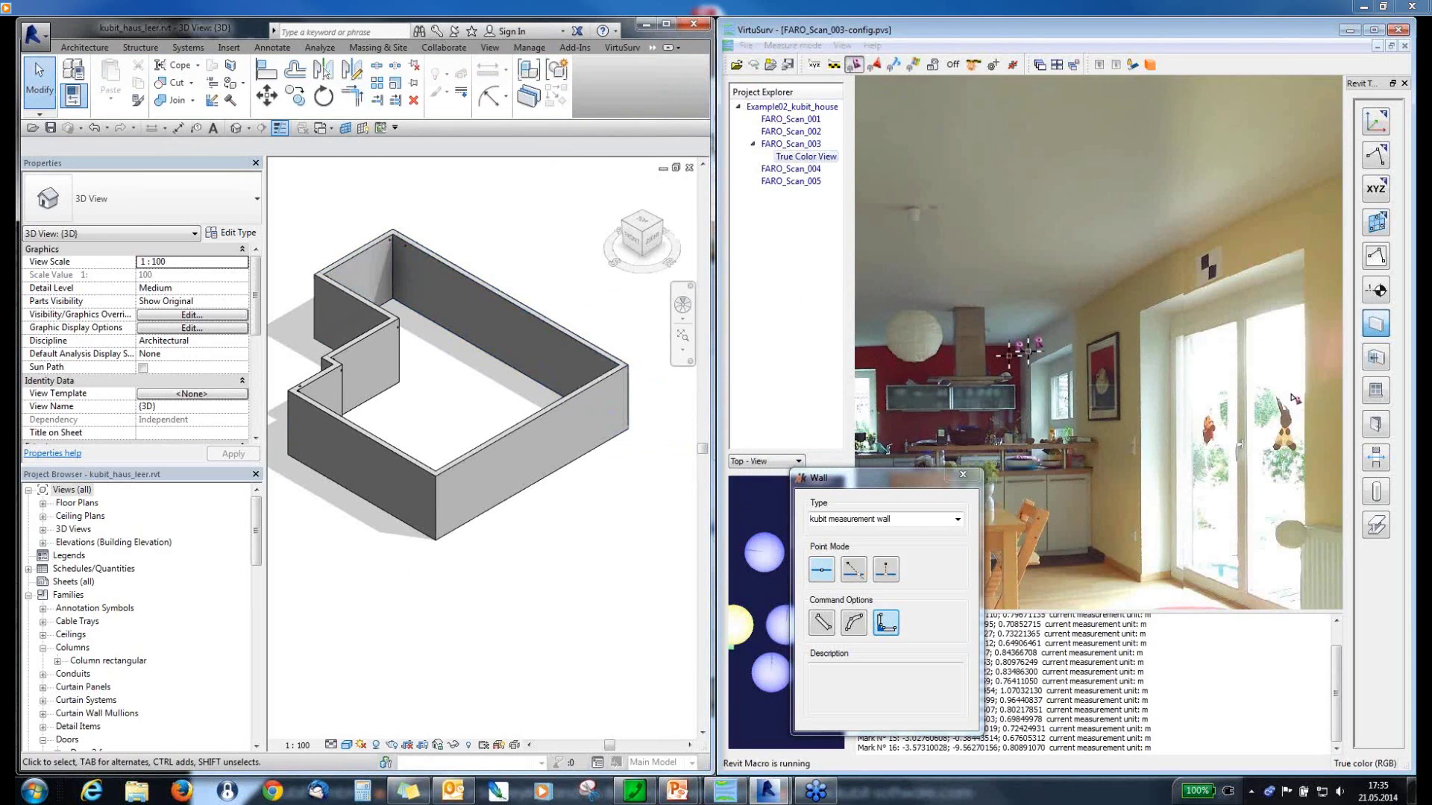
- Insert a Window 2 frame - variabel from two diagonal points at opposite corners of the window above the radiator
{"action": "left_click", "coordinate": [1376, 391]}
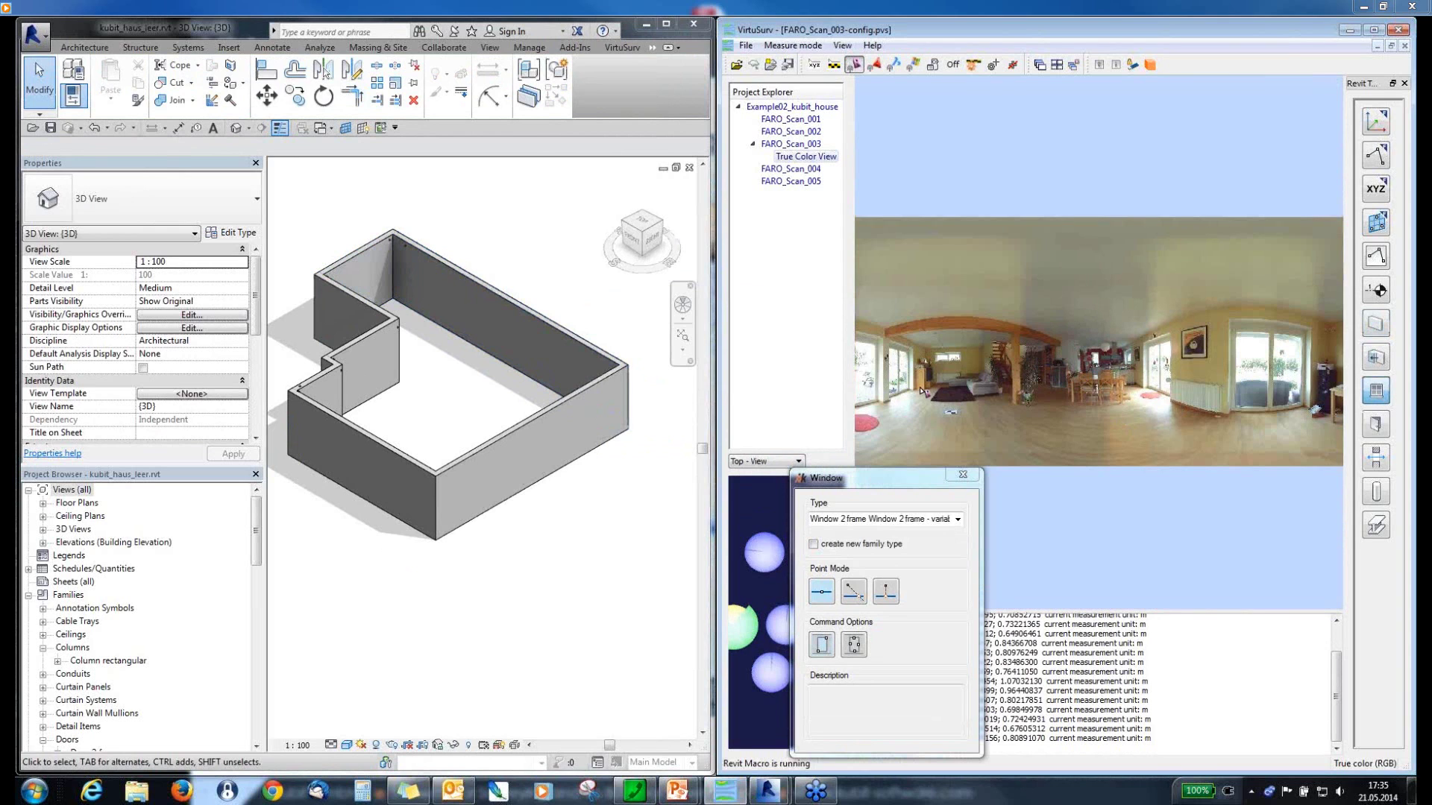
{"action": "scroll", "coordinate": [921, 390], "scroll_direction": "up", "scroll_amount": 8}
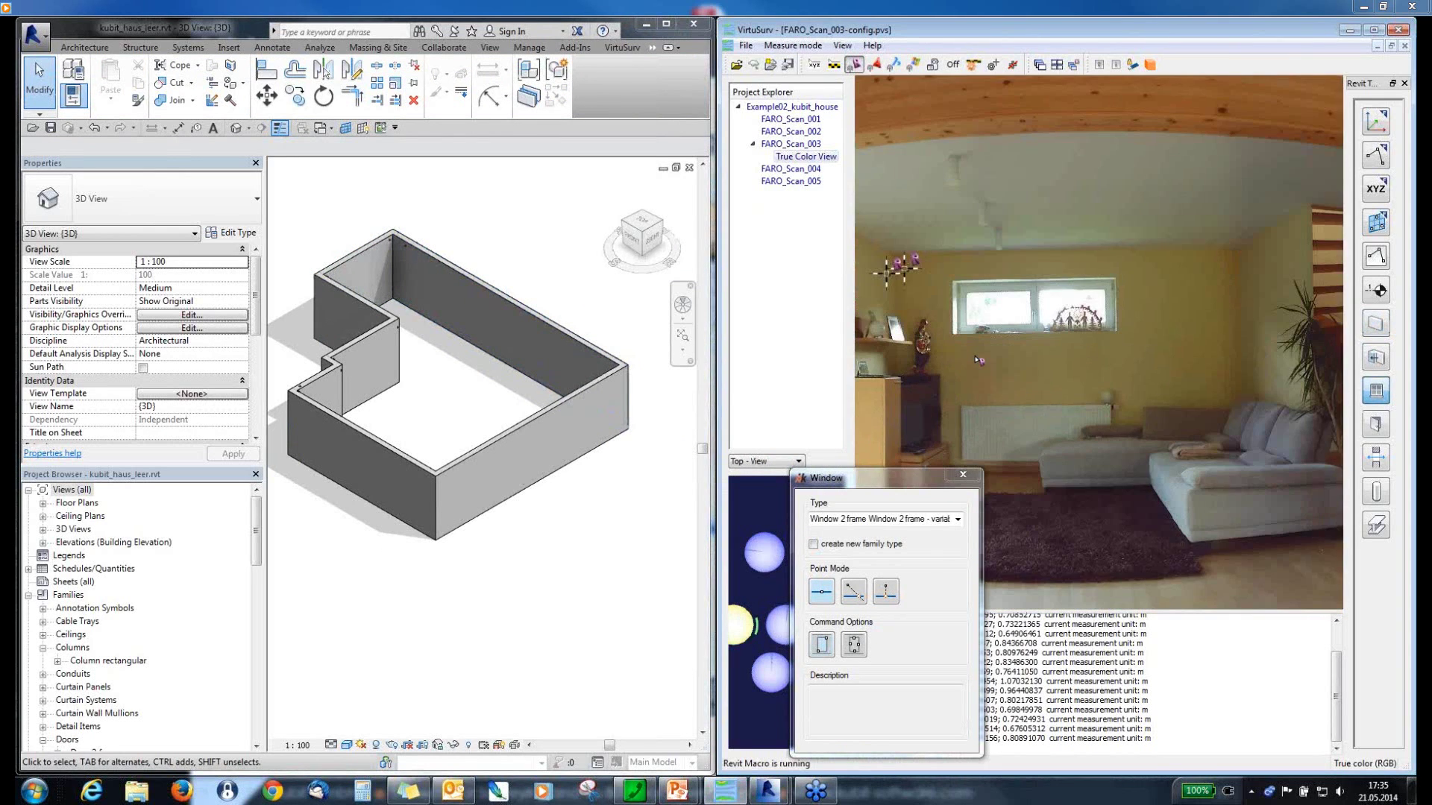
{"action": "left_click", "coordinate": [958, 519]}
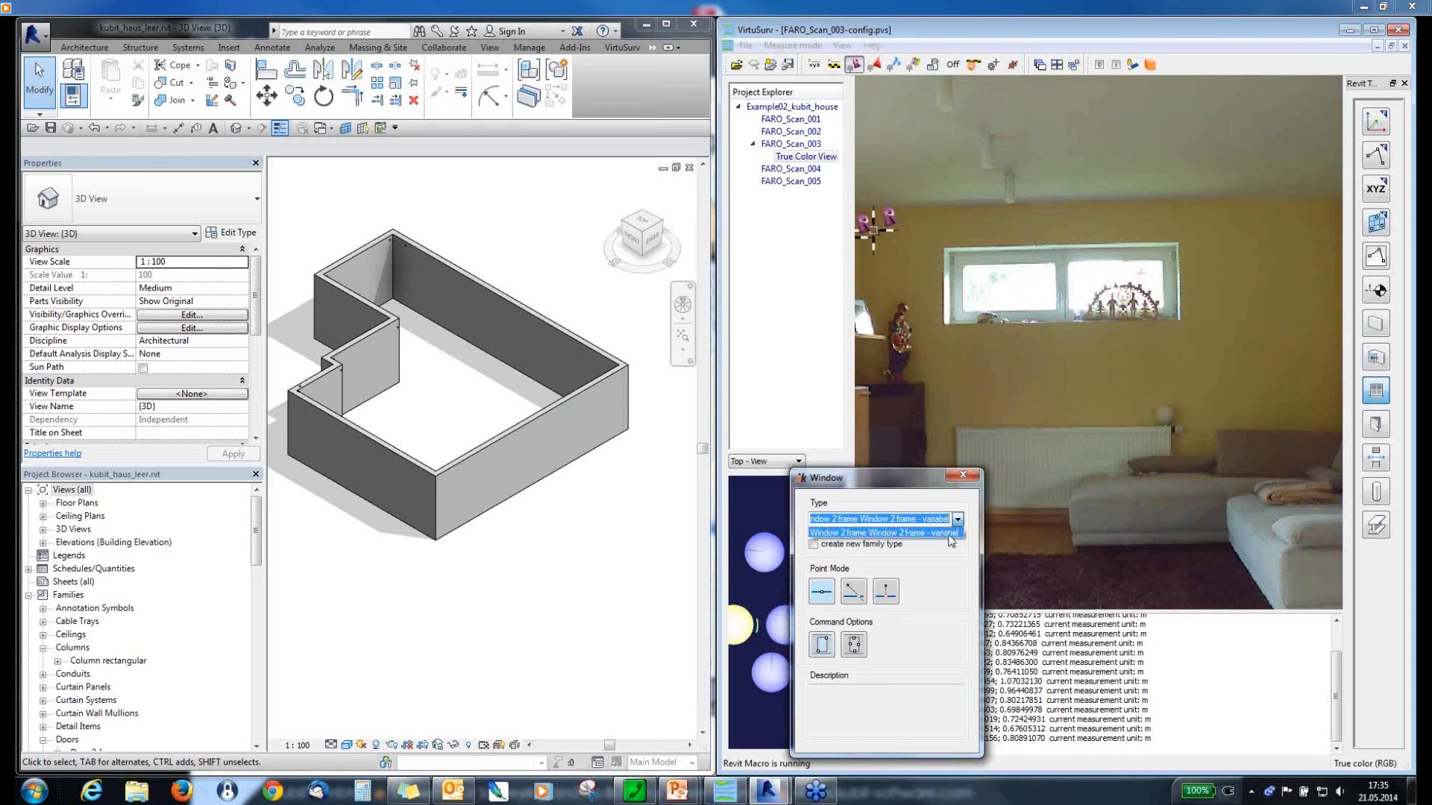
{"action": "left_click", "coordinate": [950, 533]}
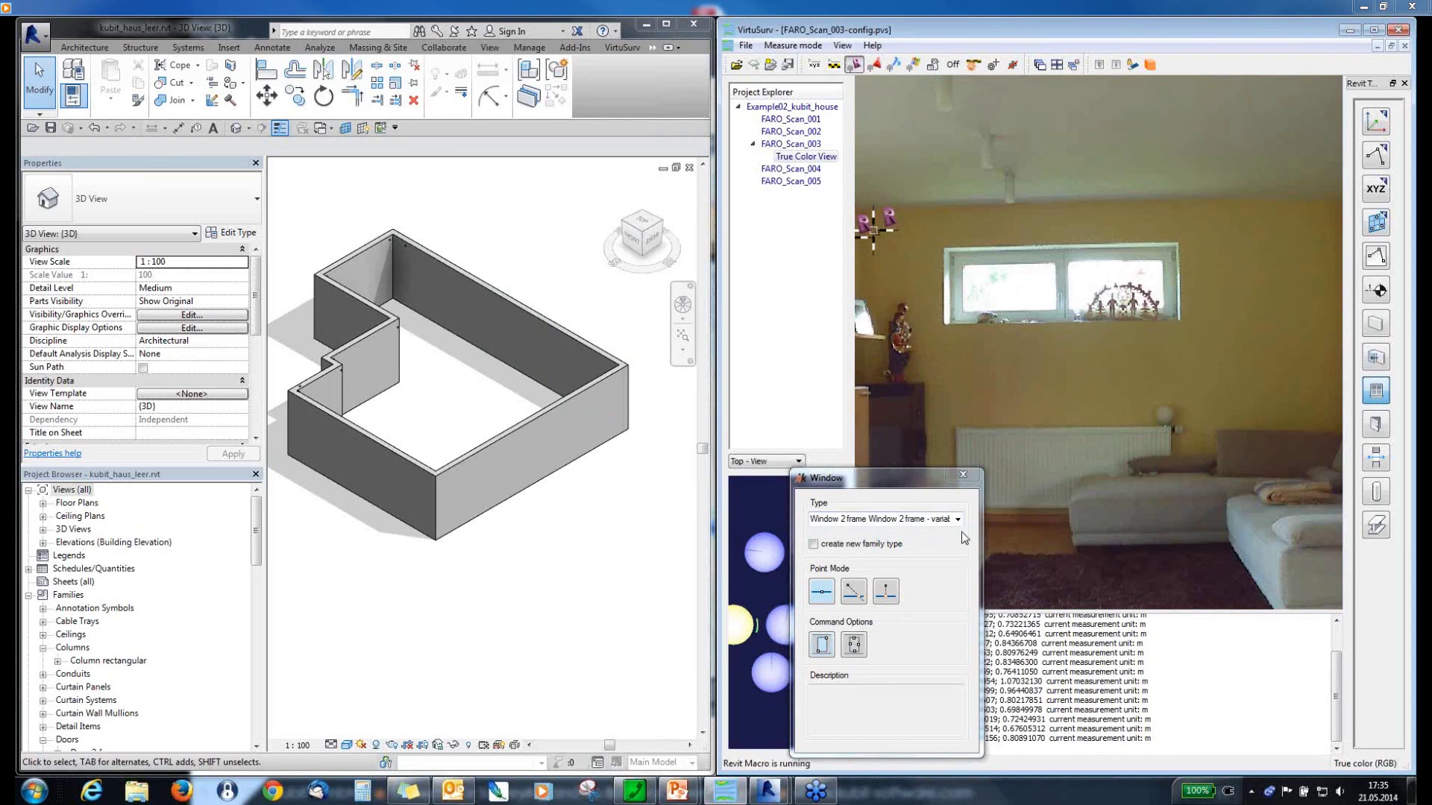
{"action": "left_click", "coordinate": [824, 653]}
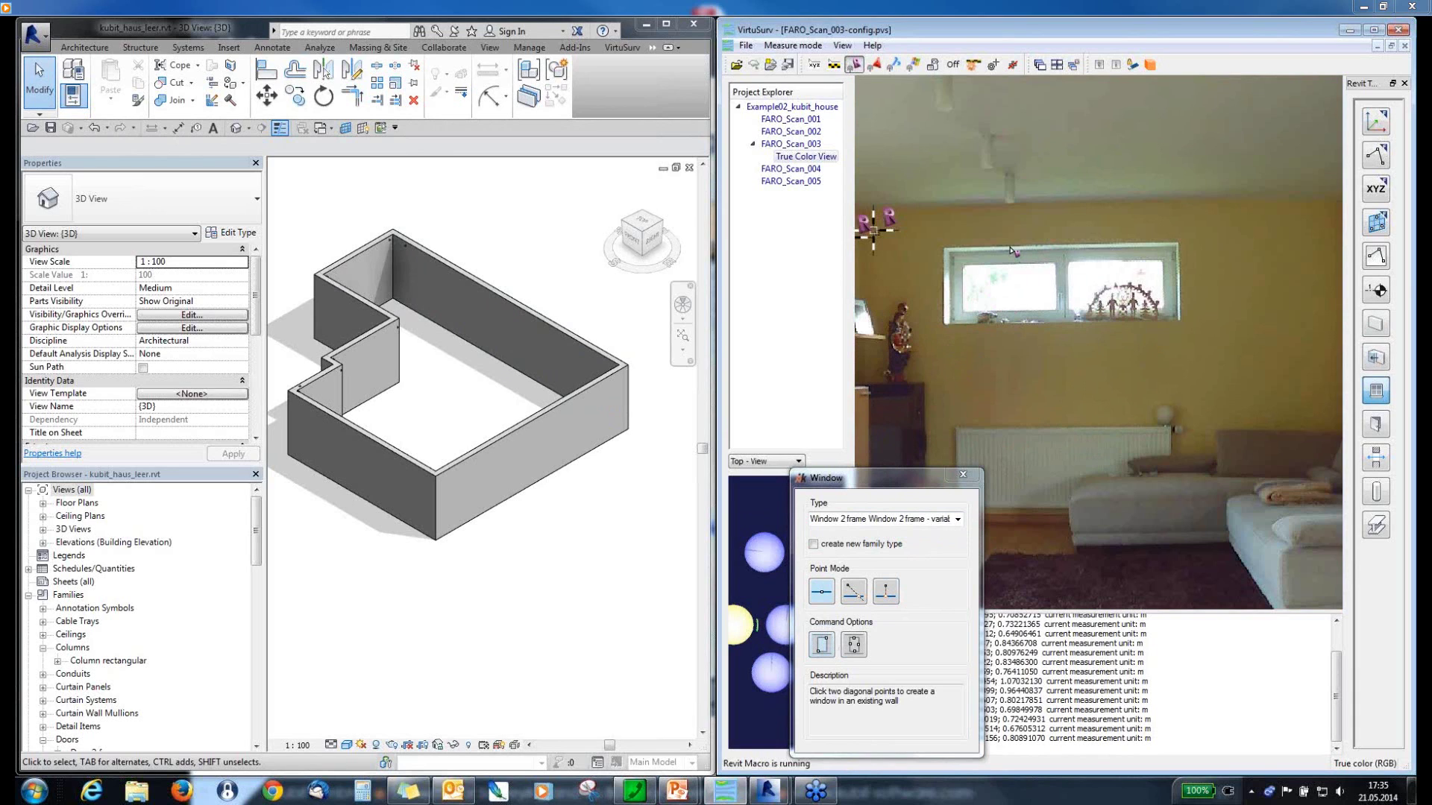
{"action": "scroll", "coordinate": [962, 313], "scroll_direction": "up", "scroll_amount": 4}
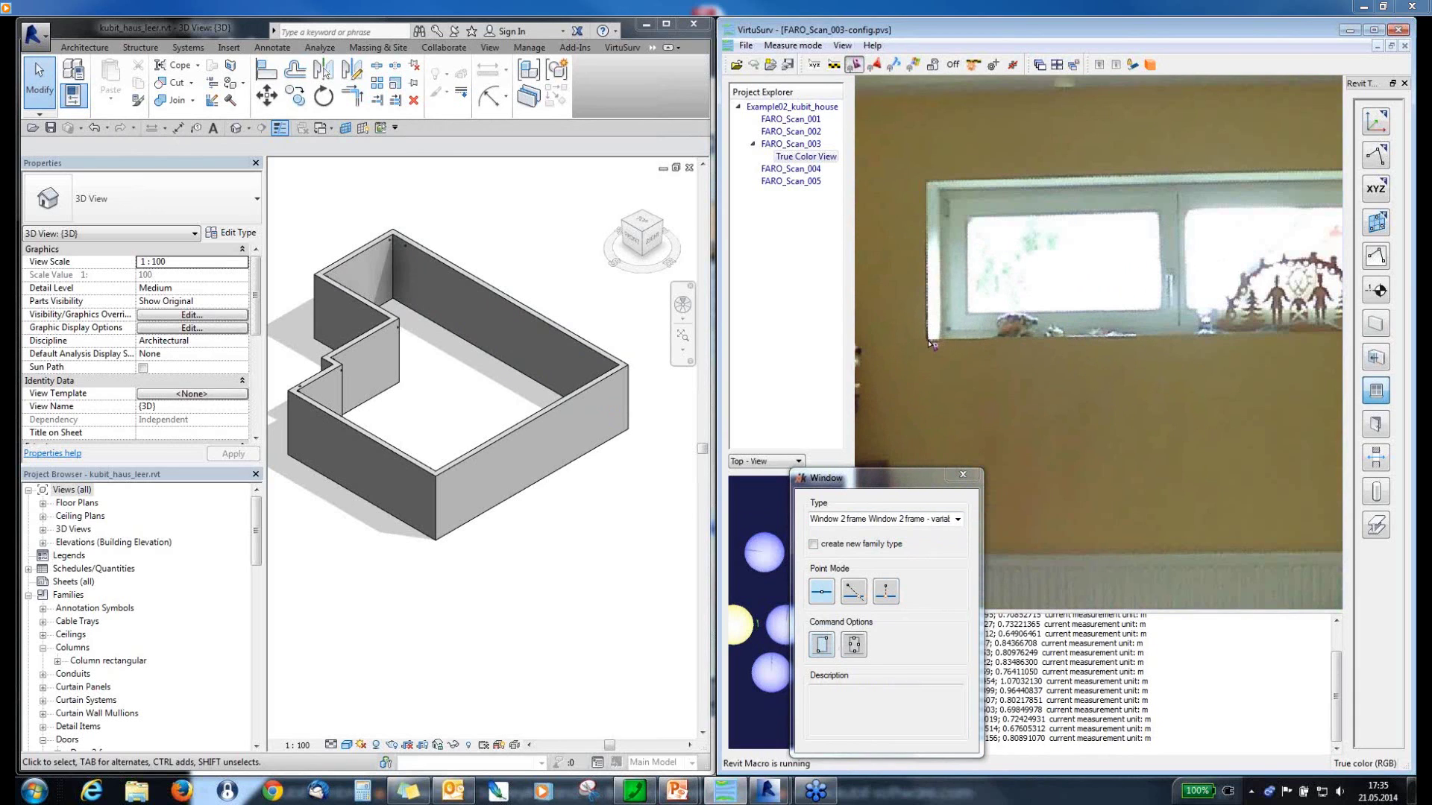
{"action": "left_click", "coordinate": [927, 340]}
{"action": "scroll", "coordinate": [927, 350], "scroll_direction": "down", "scroll_amount": 2}
{"action": "scroll", "coordinate": [1215, 254], "scroll_direction": "up", "scroll_amount": 4}
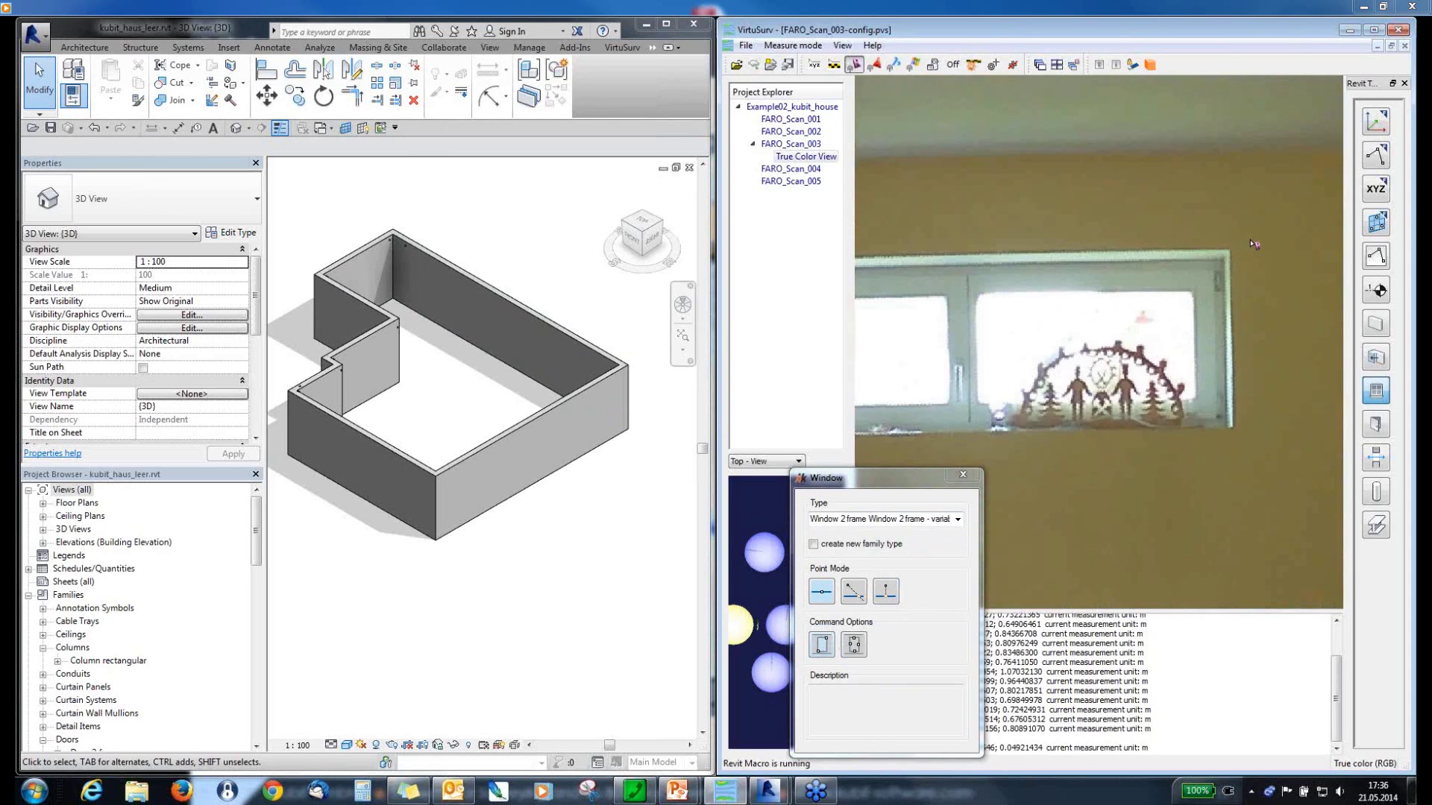
{"action": "left_click", "coordinate": [1221, 255]}
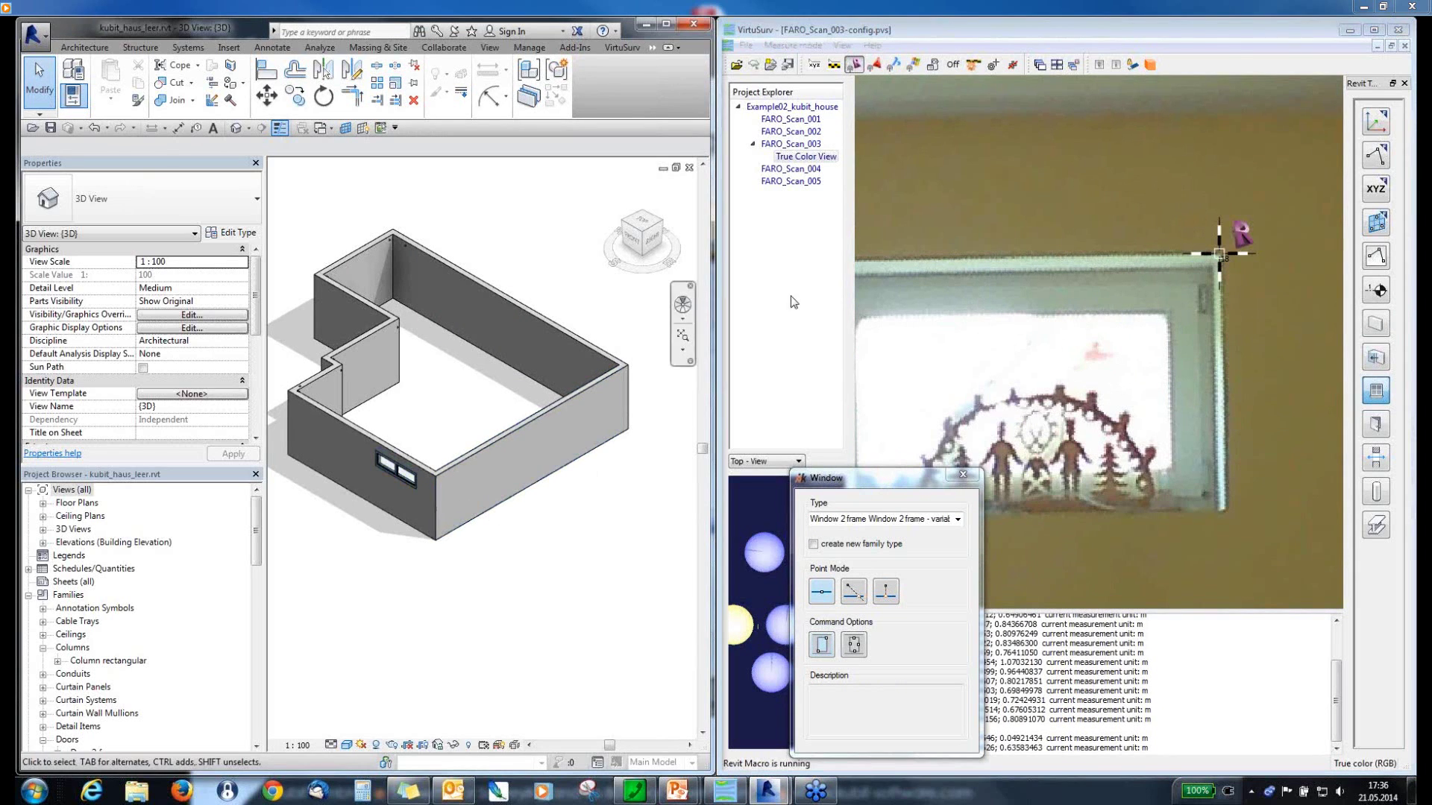
- Place a Column rectangular 17 x 17 wood from three rectangle points on the lower part of the wooden post, and inspect it in Revit
{"action": "scroll", "coordinate": [1032, 282], "scroll_direction": "down", "scroll_amount": 4}
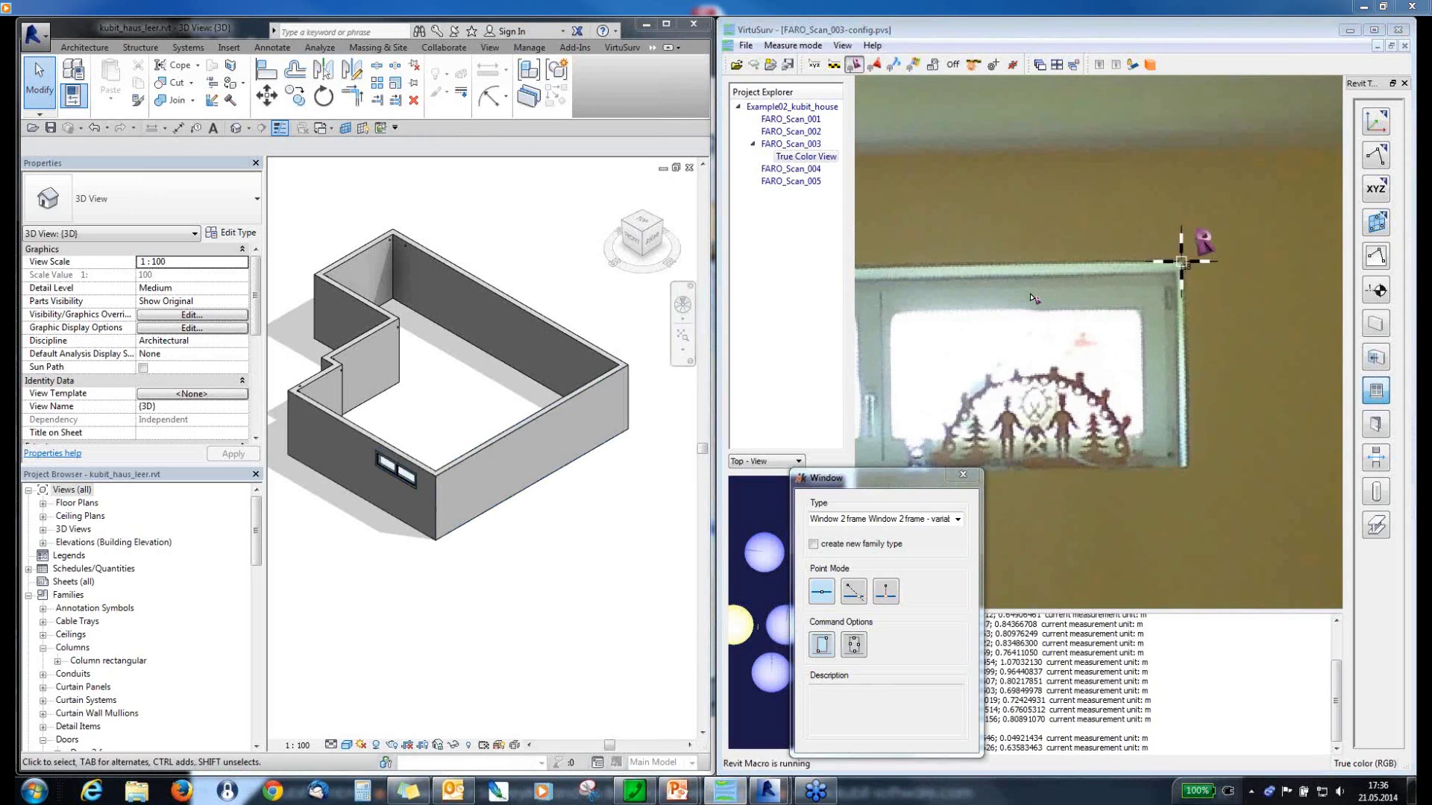
{"action": "left_click_drag", "start_coordinate": [1033, 282], "coordinate": [1313, 388]}
{"action": "scroll", "coordinate": [1314, 388], "scroll_direction": "up", "scroll_amount": 2}
{"action": "left_click", "coordinate": [1376, 492]}
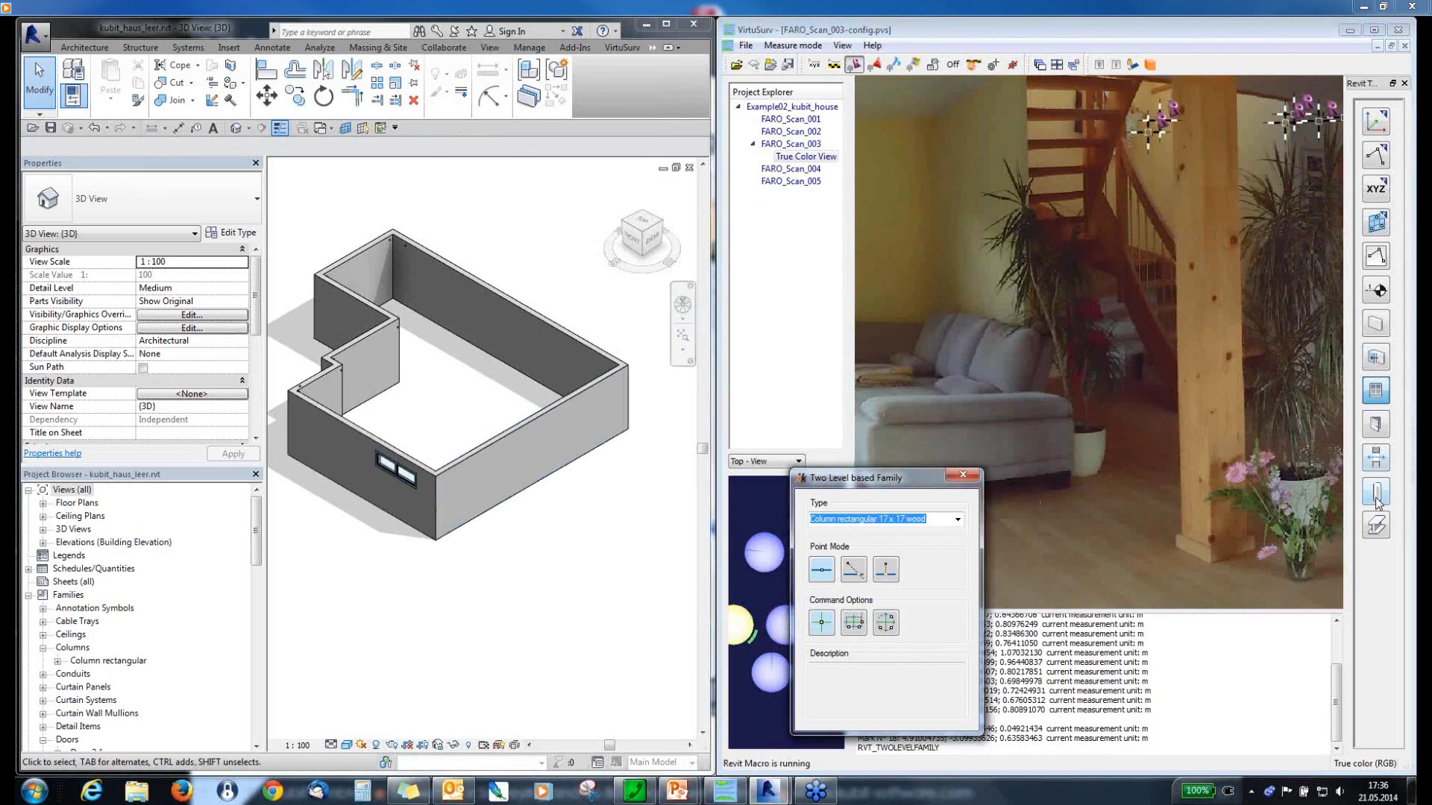
{"action": "left_click", "coordinate": [854, 622]}
{"action": "scroll", "coordinate": [1283, 440], "scroll_direction": "up", "scroll_amount": 2}
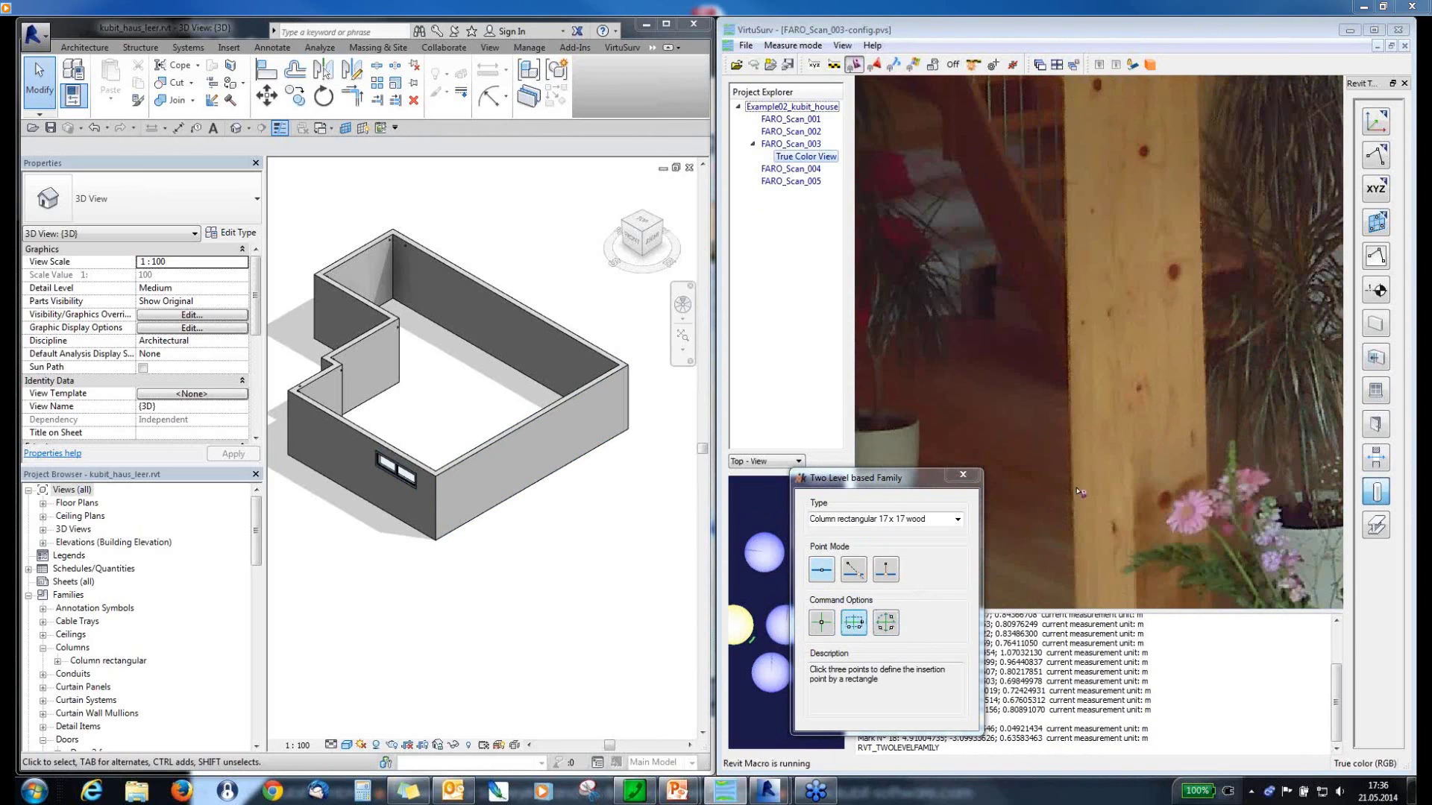
{"action": "left_click", "coordinate": [1077, 487]}
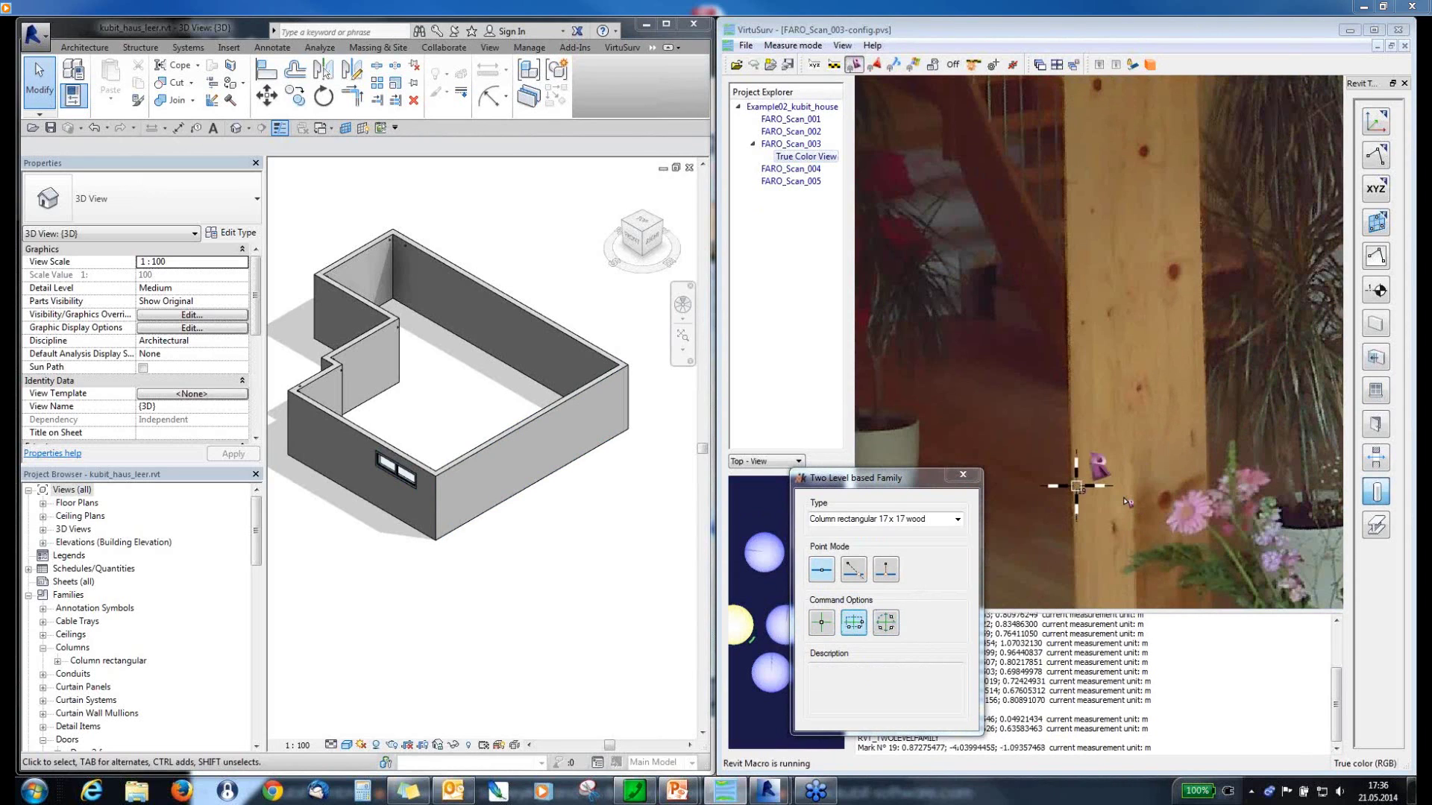
{"action": "left_click", "coordinate": [1123, 497]}
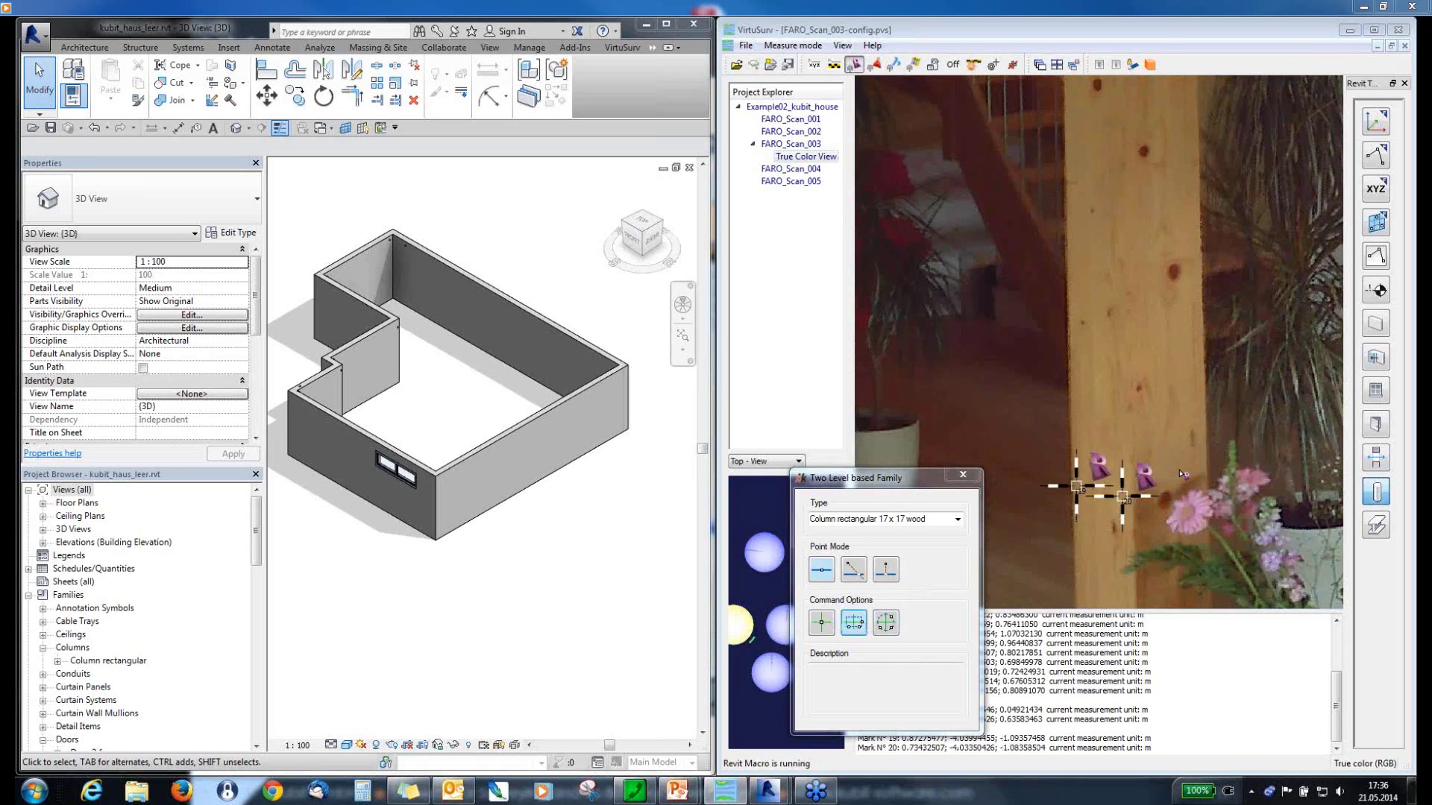
{"action": "left_click", "coordinate": [1179, 470]}
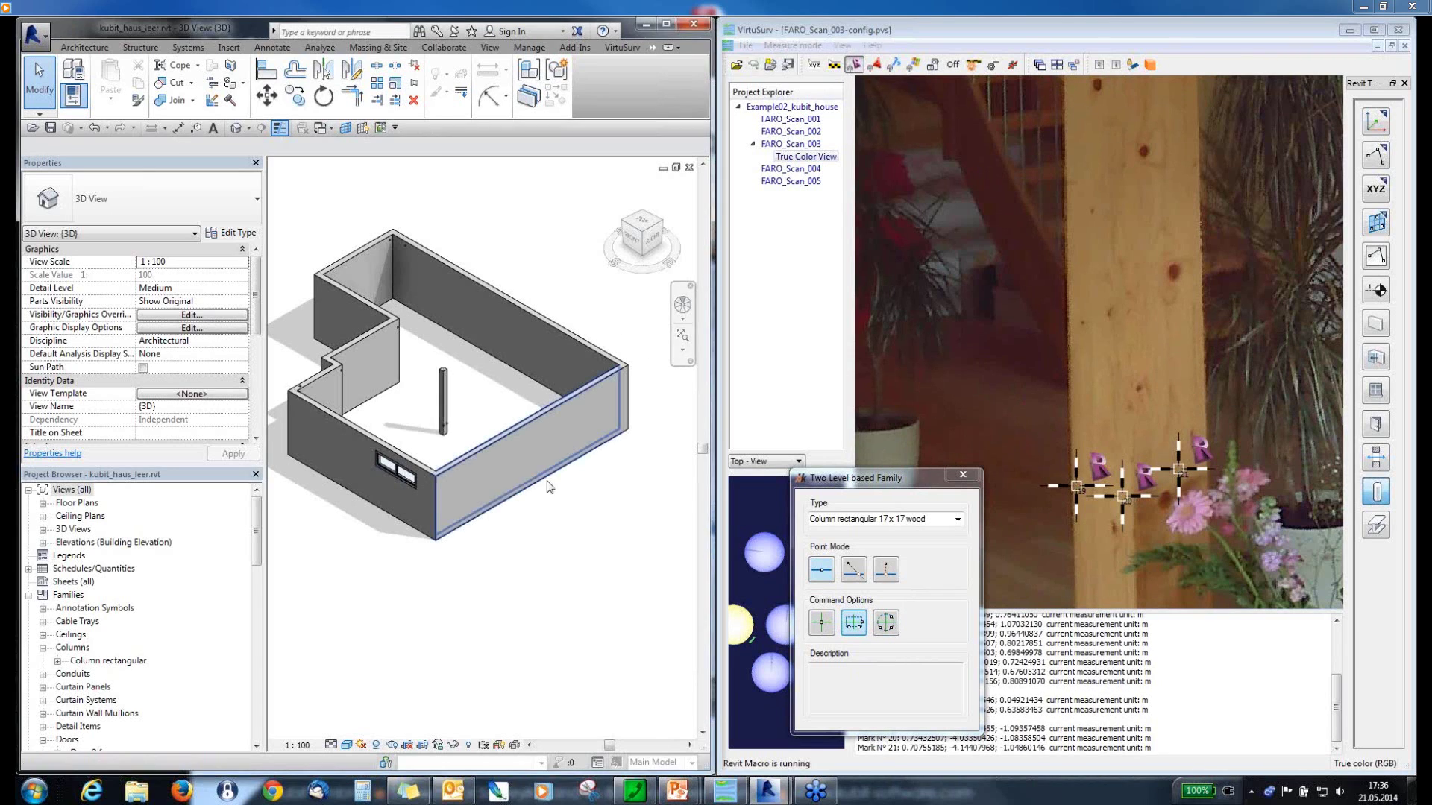
{"action": "middle_click_drag", "start_coordinate": [617, 531], "coordinate": [457, 278], "text": "shift"}
{"action": "scroll", "coordinate": [496, 310], "scroll_direction": "up", "scroll_amount": 4}
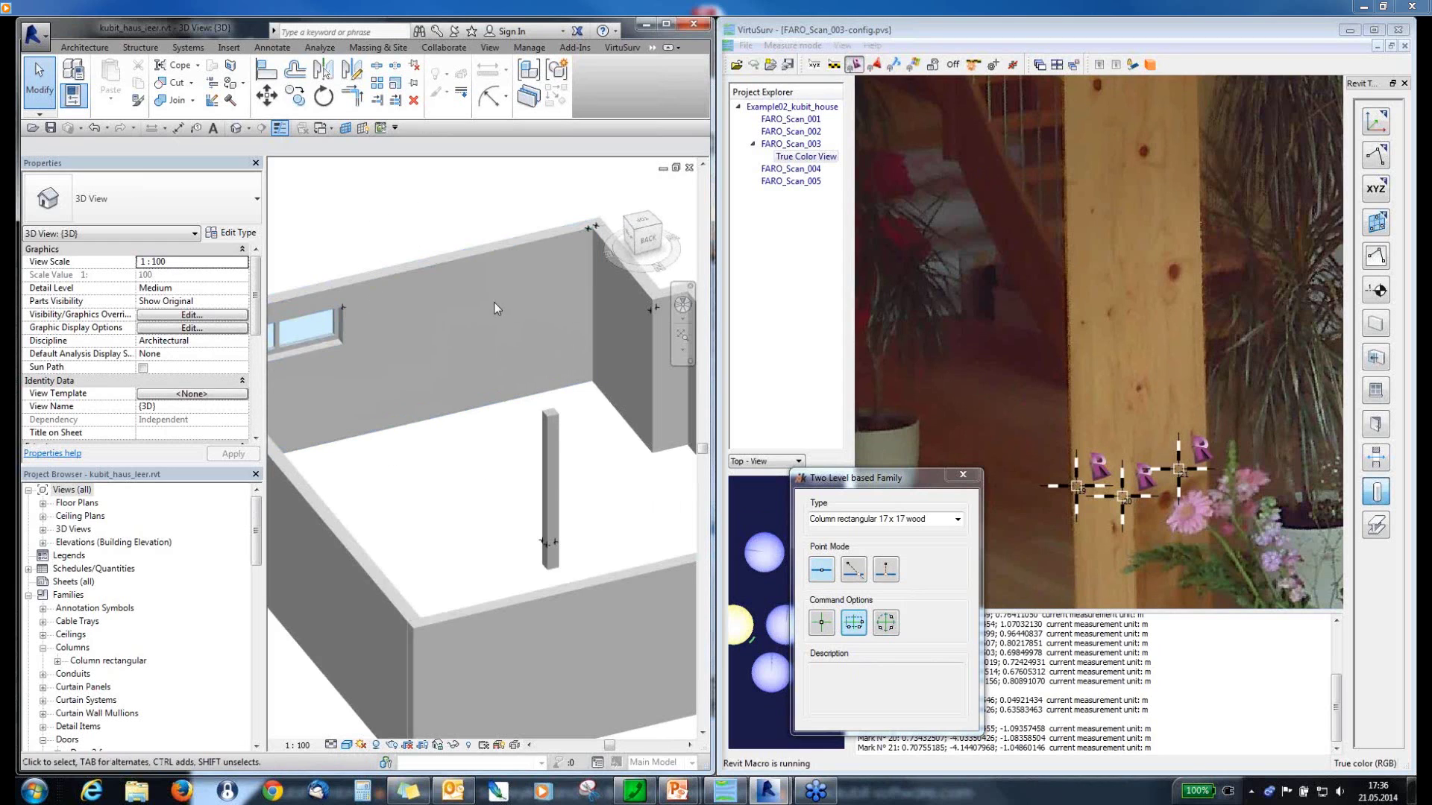
- Start a four-point 3D Laminated wooden beam1 170 x 287 mm with a point on the wooden beam's end above the bookcase
{"action": "left_click", "coordinate": [1376, 526]}
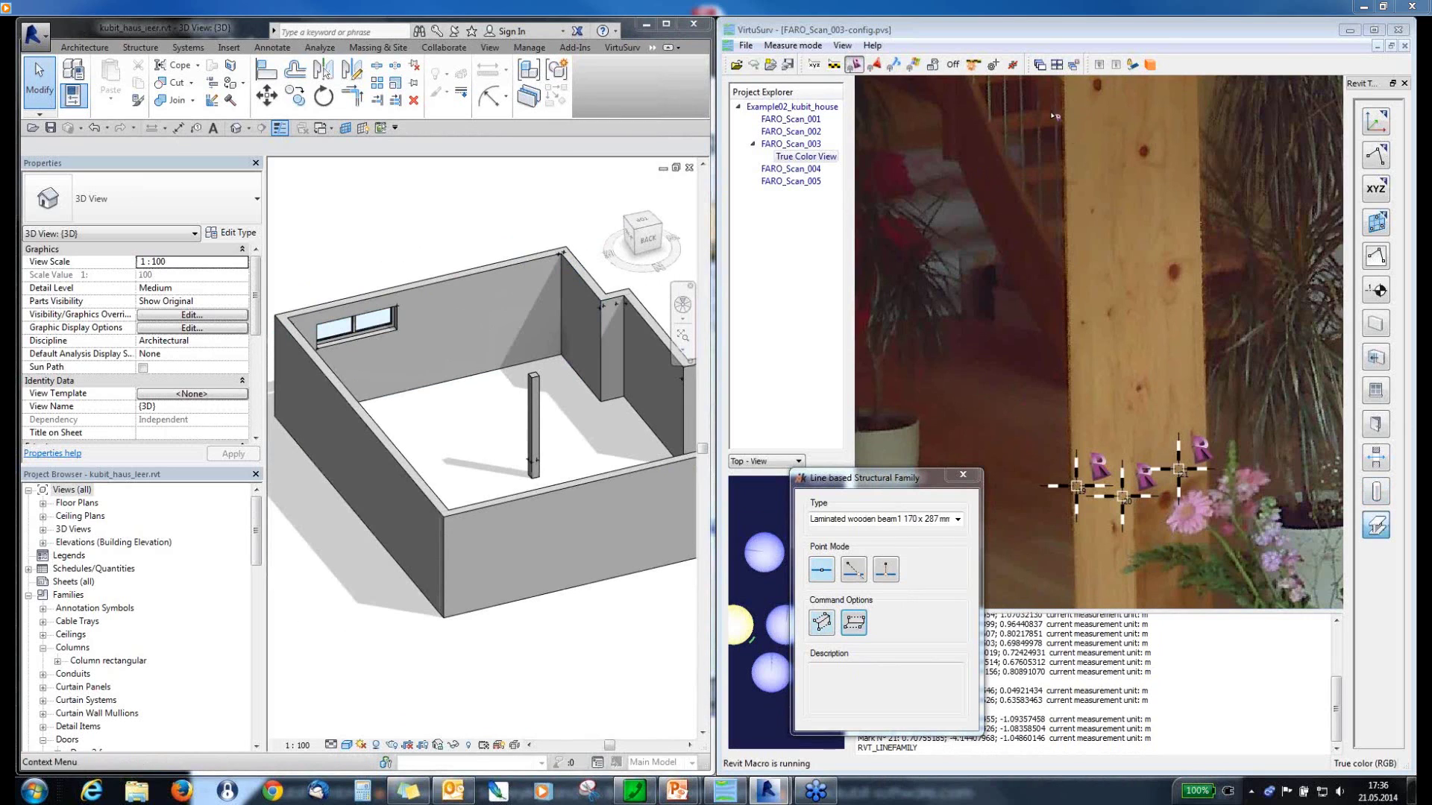
{"action": "left_click", "coordinate": [853, 629]}
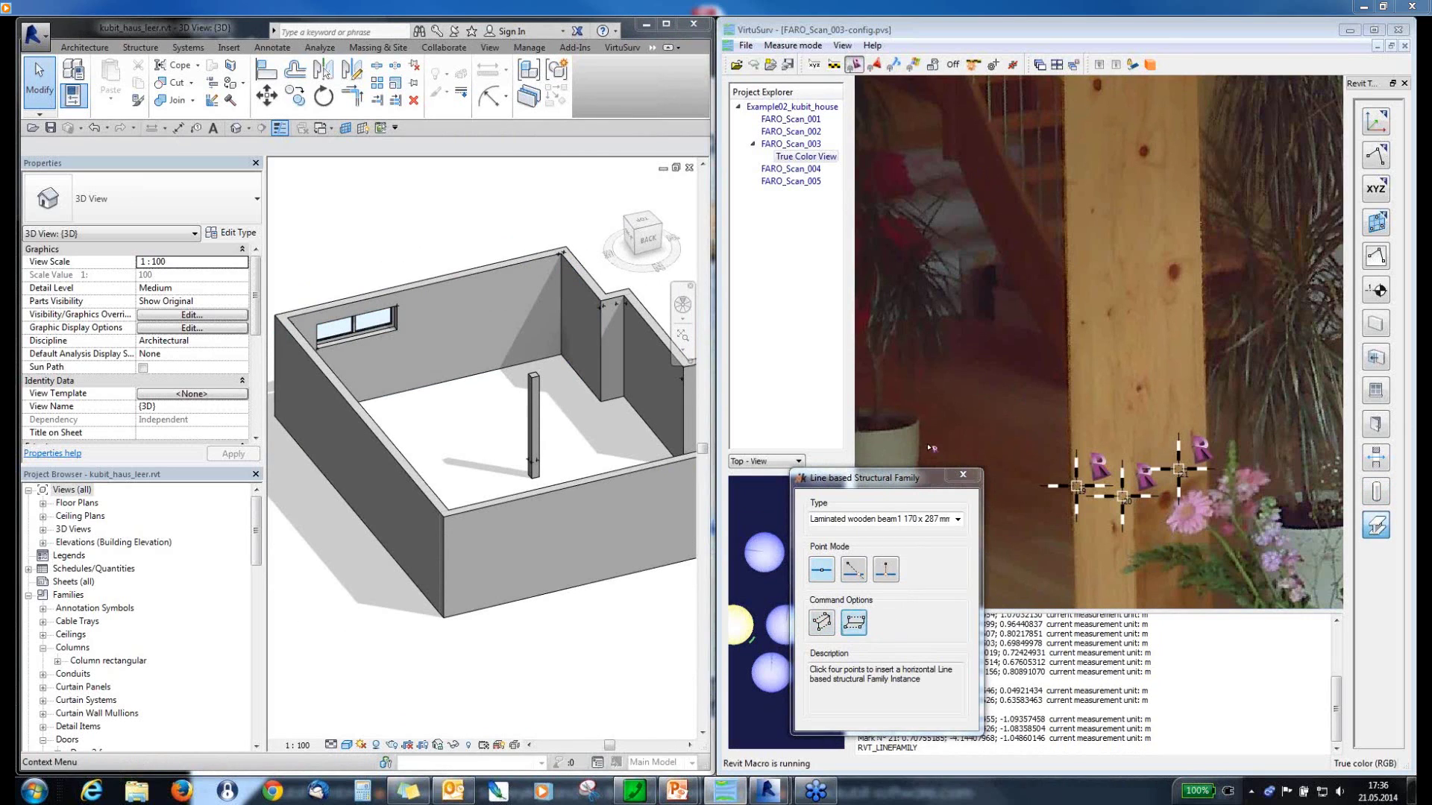
{"action": "scroll", "coordinate": [927, 447], "scroll_direction": "down", "scroll_amount": 5}
{"action": "left_click", "coordinate": [823, 624]}
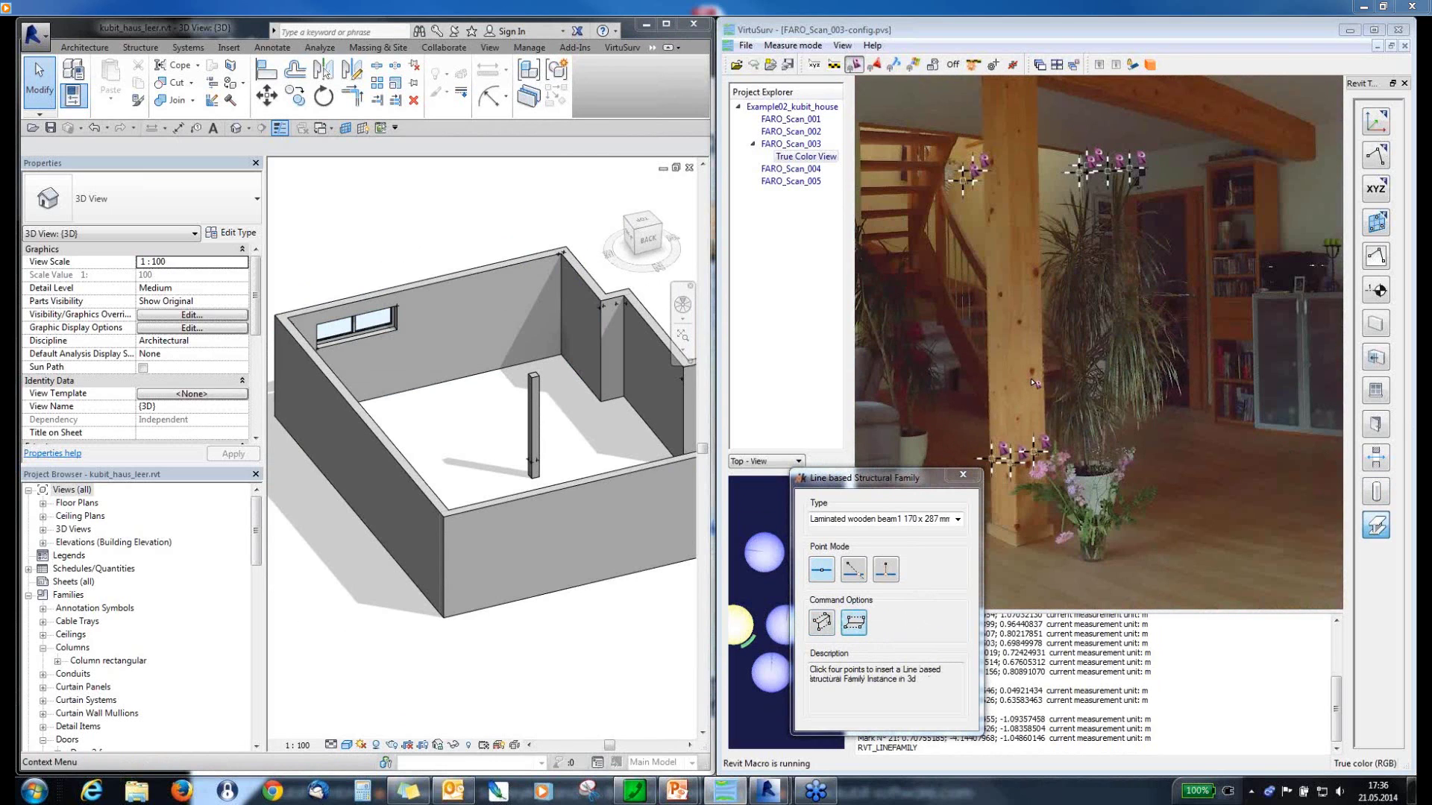
{"action": "scroll", "coordinate": [1190, 302], "scroll_direction": "up", "scroll_amount": 5}
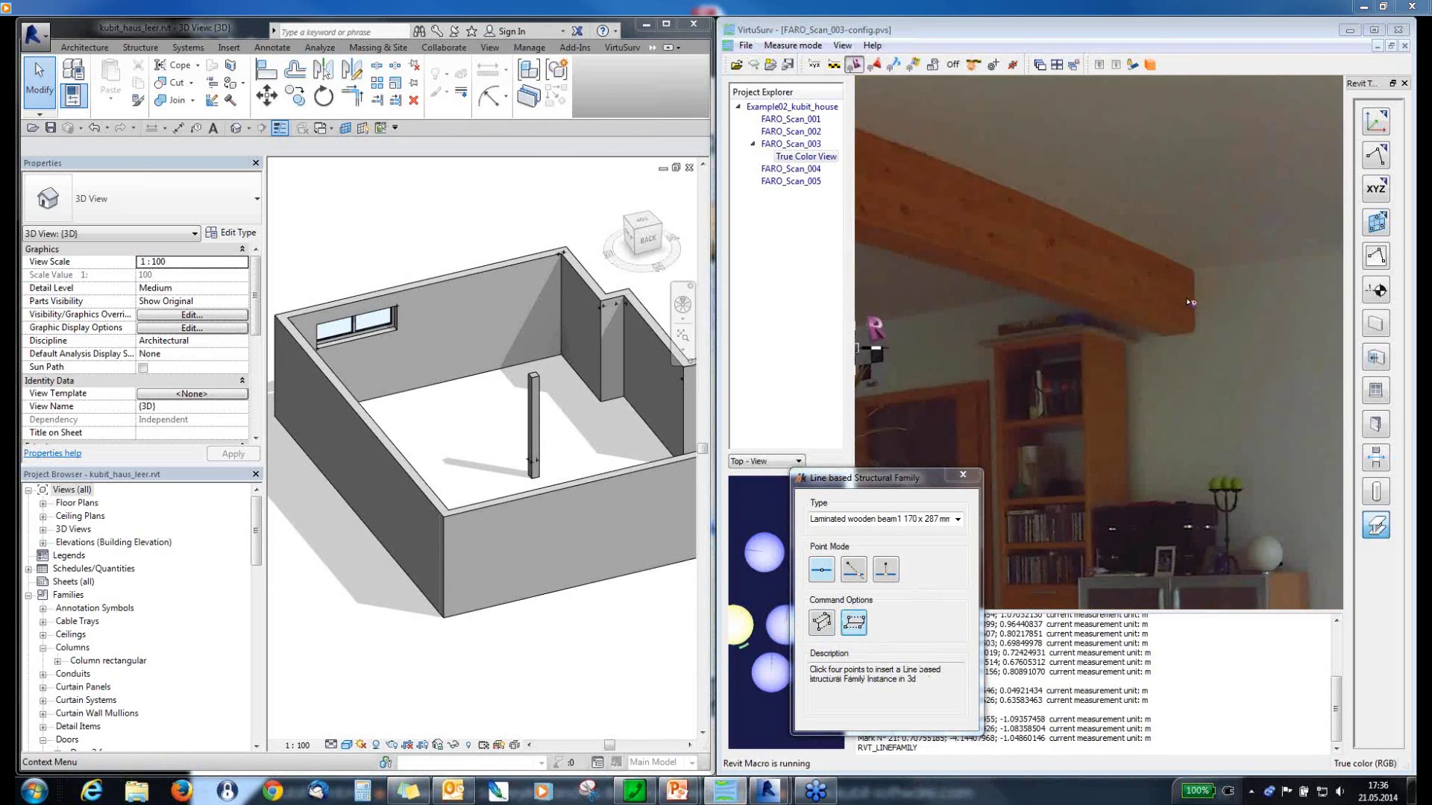
{"action": "left_click", "coordinate": [1187, 300]}
{"action": "scroll", "coordinate": [1262, 349], "scroll_direction": "down", "scroll_amount": 5}
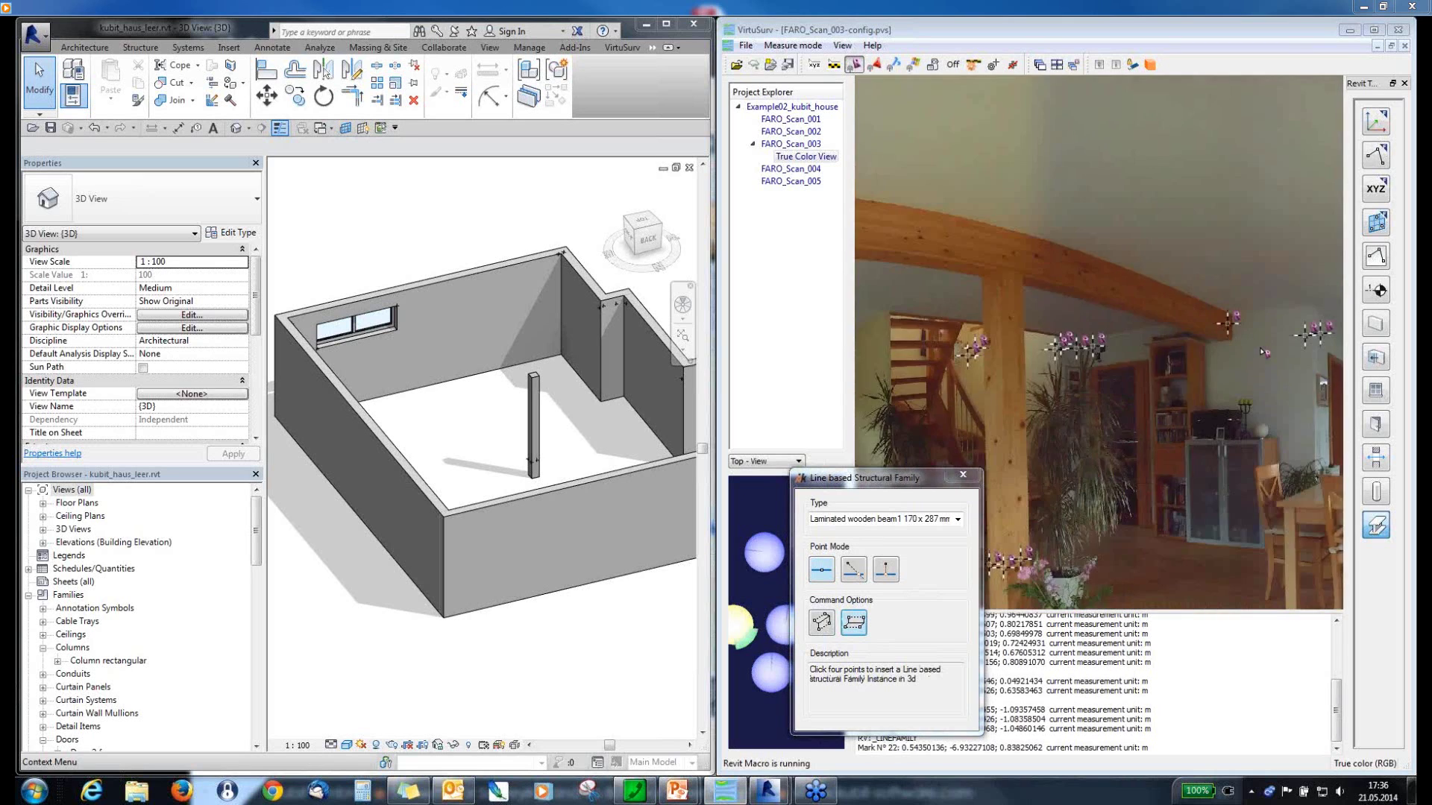
- Complete the laminated beam with two points at its end beside the glass door and a last point at its bookcase end
{"action": "scroll", "coordinate": [912, 321], "scroll_direction": "up", "scroll_amount": 5}
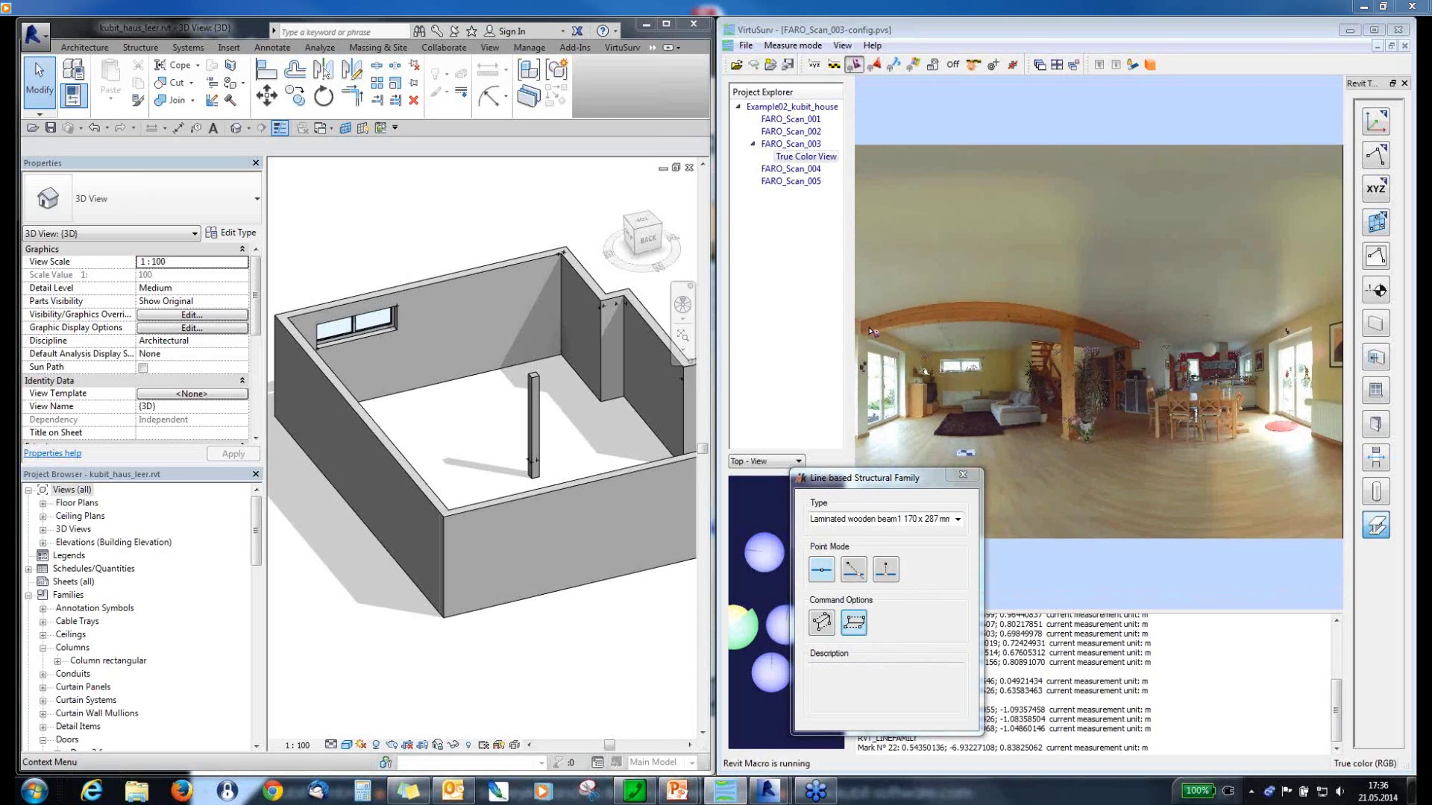
{"action": "left_click", "coordinate": [879, 341]}
{"action": "scroll", "coordinate": [880, 341], "scroll_direction": "down", "scroll_amount": 4}
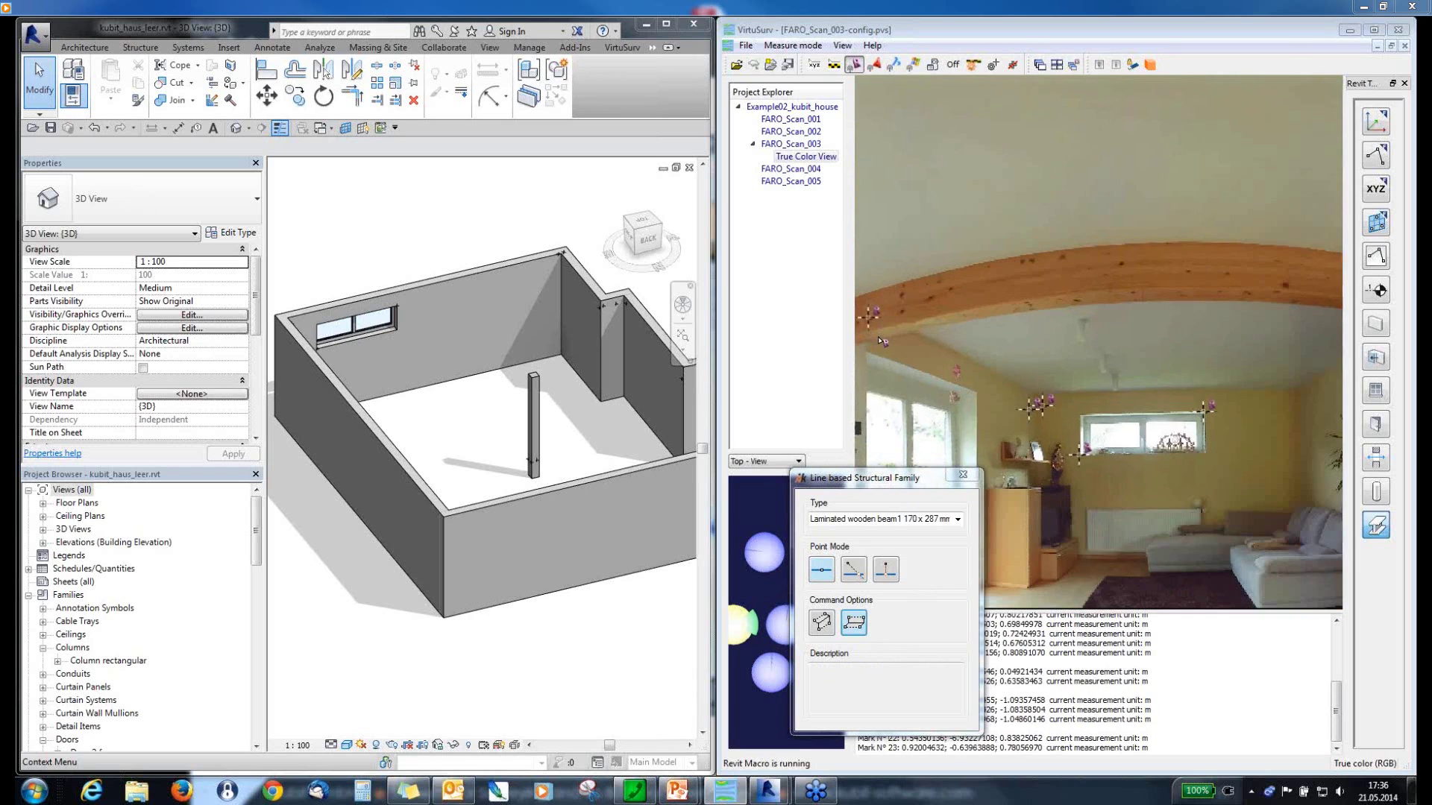
{"action": "scroll", "coordinate": [1298, 339], "scroll_direction": "up", "scroll_amount": 4}
{"action": "left_click", "coordinate": [1298, 339]}
{"action": "scroll", "coordinate": [1298, 339], "scroll_direction": "down", "scroll_amount": 2}
{"action": "scroll", "coordinate": [1324, 351], "scroll_direction": "up", "scroll_amount": 1}
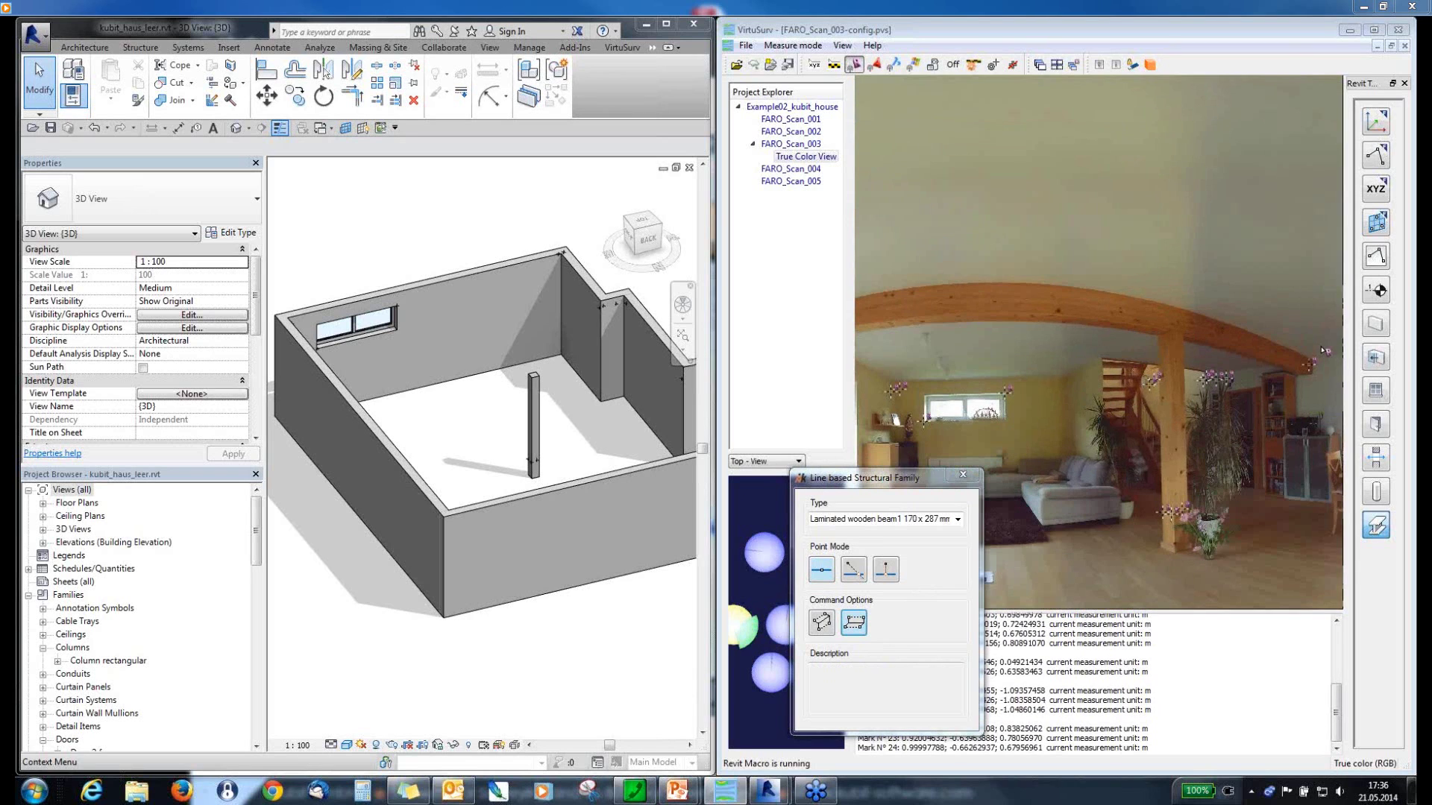
{"action": "scroll", "coordinate": [1323, 351], "scroll_direction": "up", "scroll_amount": 2}
{"action": "left_click", "coordinate": [1240, 440]}
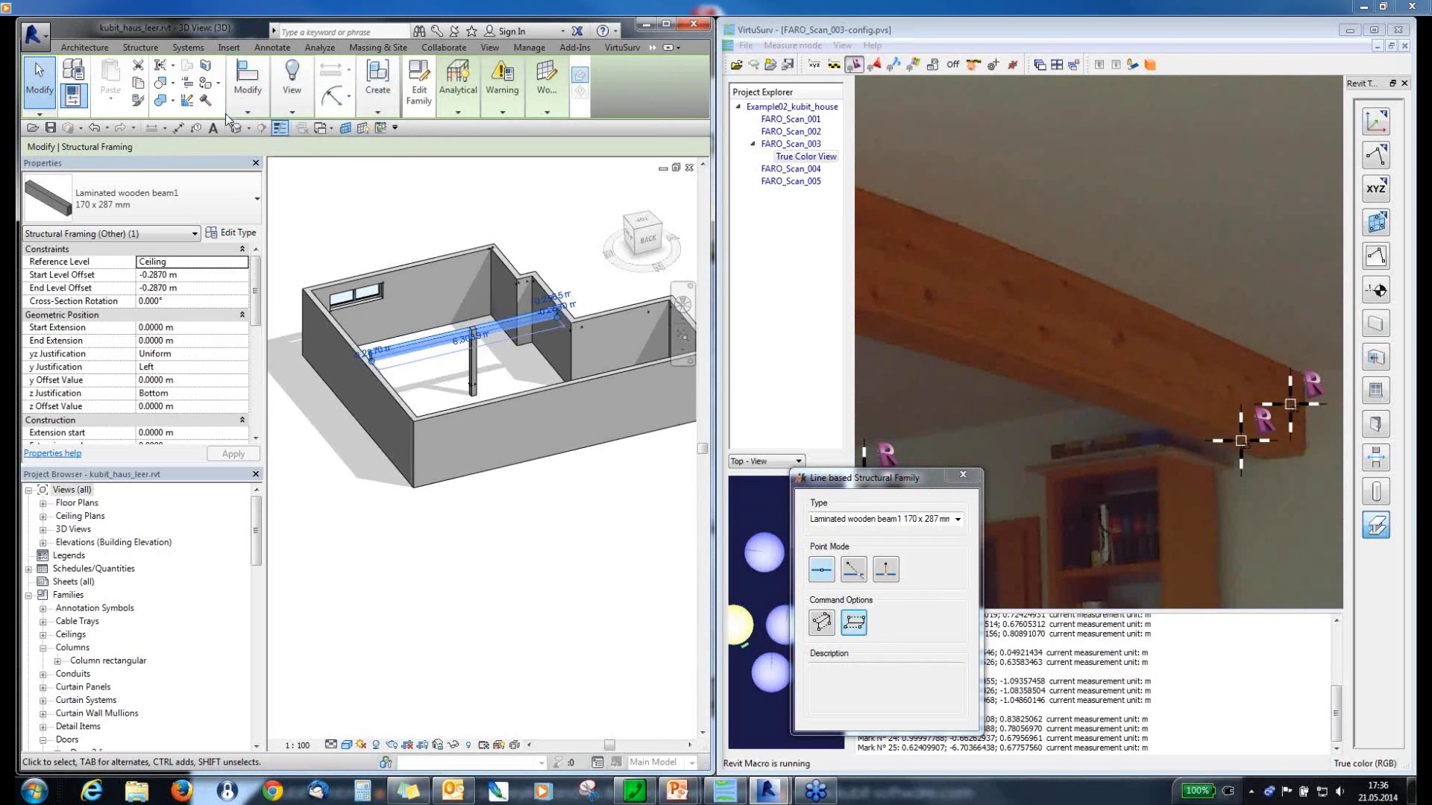
- Extend both ends of the laminated beam in Revit to the walls they face
{"action": "mouse_move", "coordinate": [237, 114]}
{"action": "left_click", "coordinate": [352, 163]}
{"action": "scroll", "coordinate": [565, 276], "scroll_direction": "up", "scroll_amount": 4}
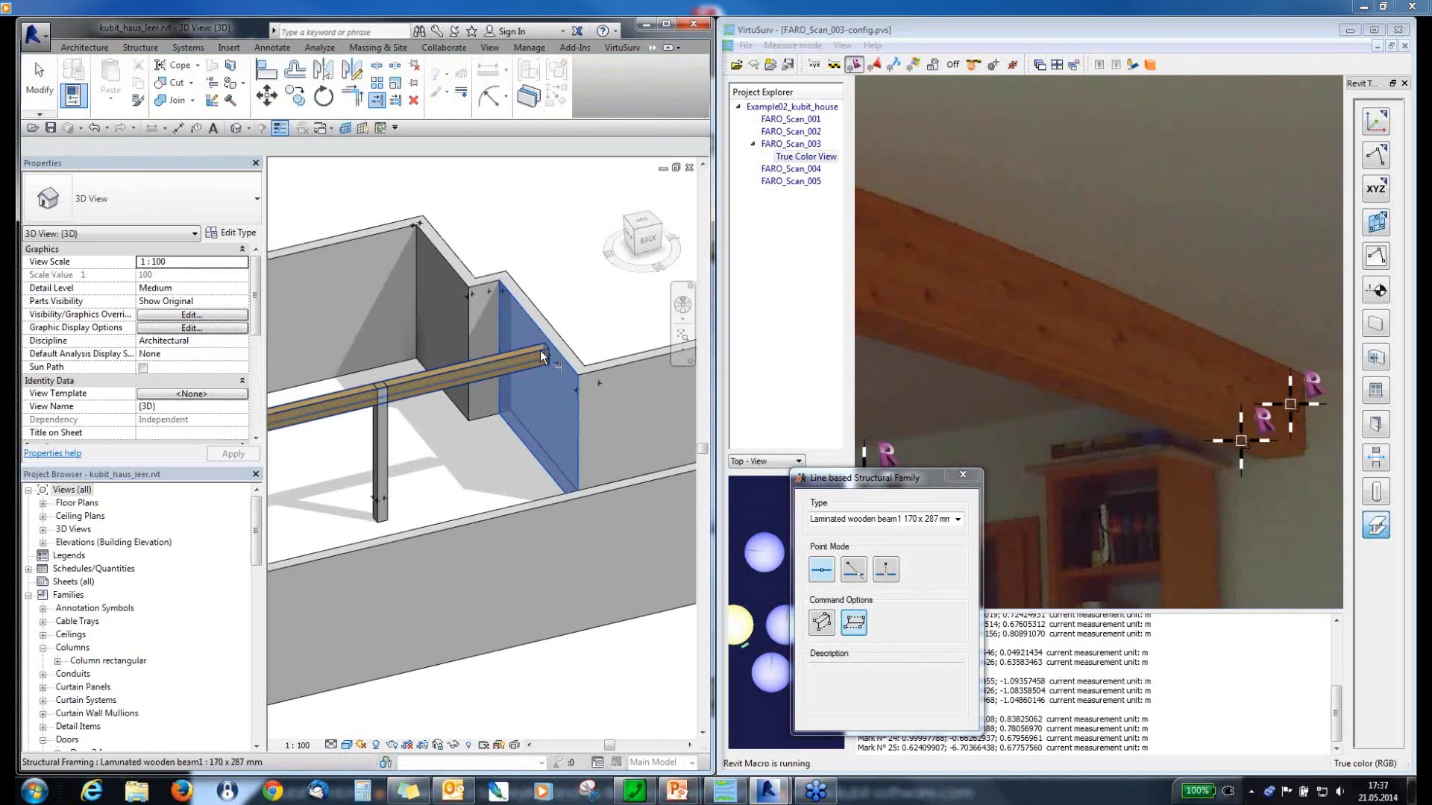
{"action": "scroll", "coordinate": [589, 284], "scroll_direction": "down", "scroll_amount": 4}
{"action": "scroll", "coordinate": [316, 347], "scroll_direction": "up", "scroll_amount": 5}
{"action": "left_click", "coordinate": [368, 379]}
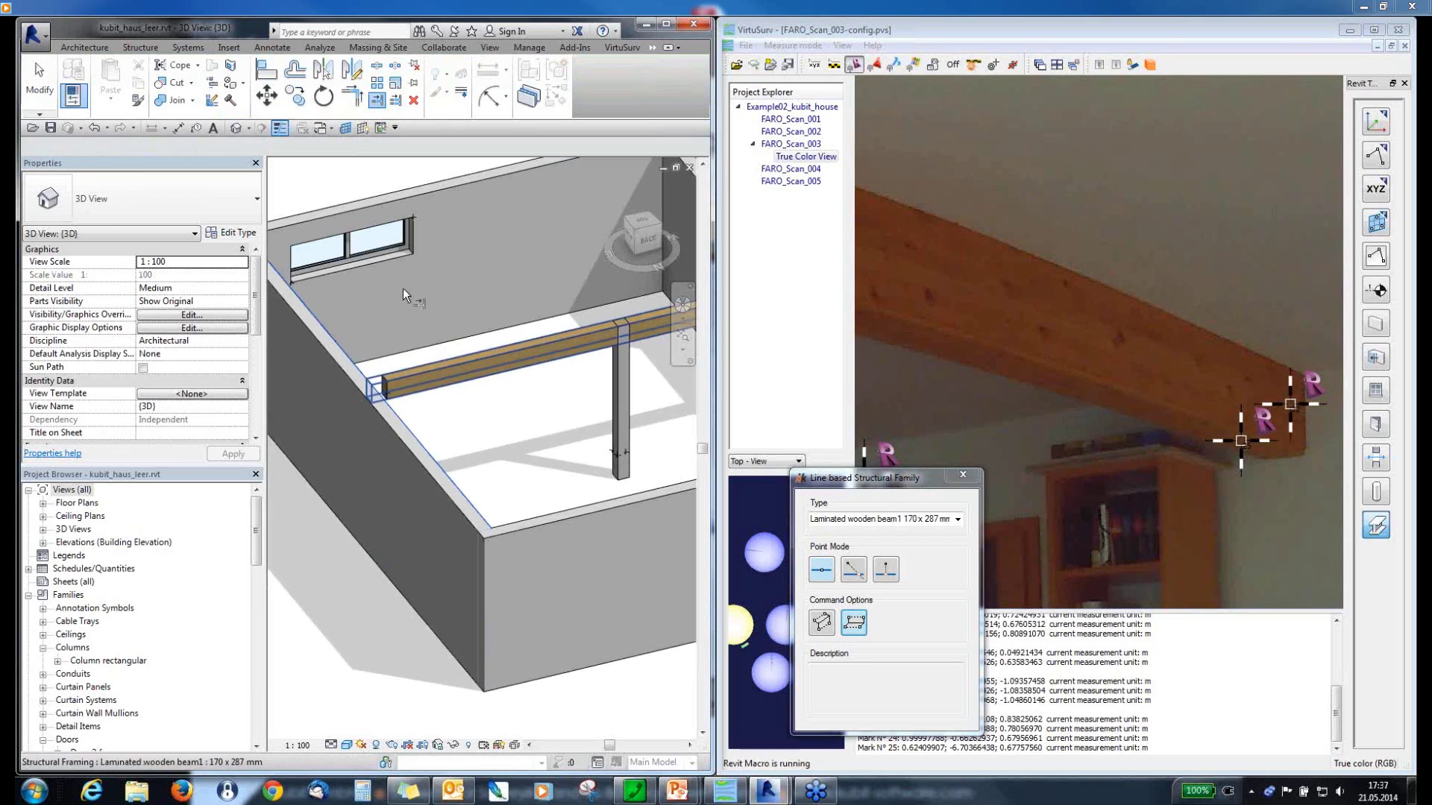
{"action": "scroll", "coordinate": [373, 313], "scroll_direction": "down", "scroll_amount": 2}
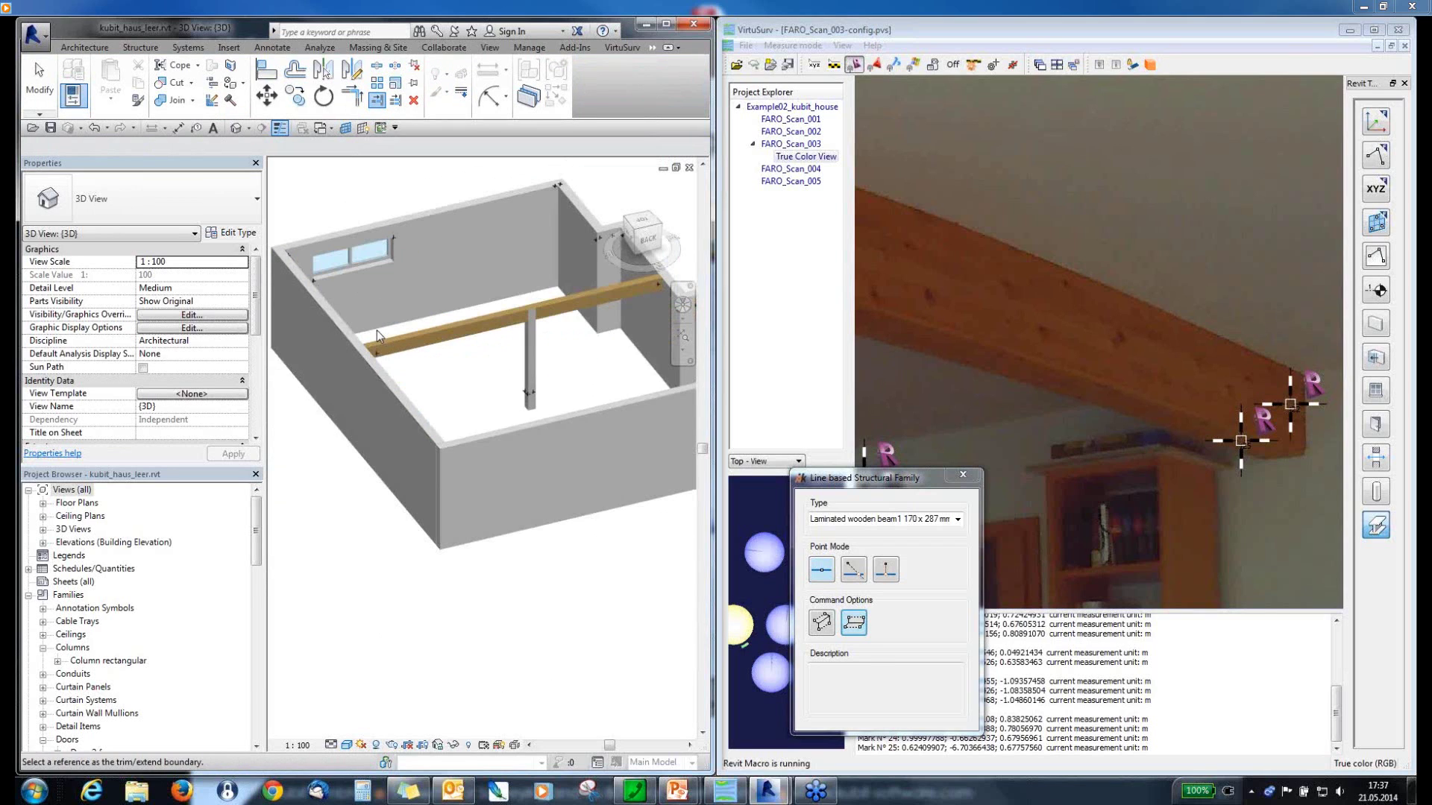
{"action": "key", "text": "Escape"}
- Attach the top of the wooden column to the laminated beam
{"action": "scroll", "coordinate": [547, 387], "scroll_direction": "down", "scroll_amount": 2}
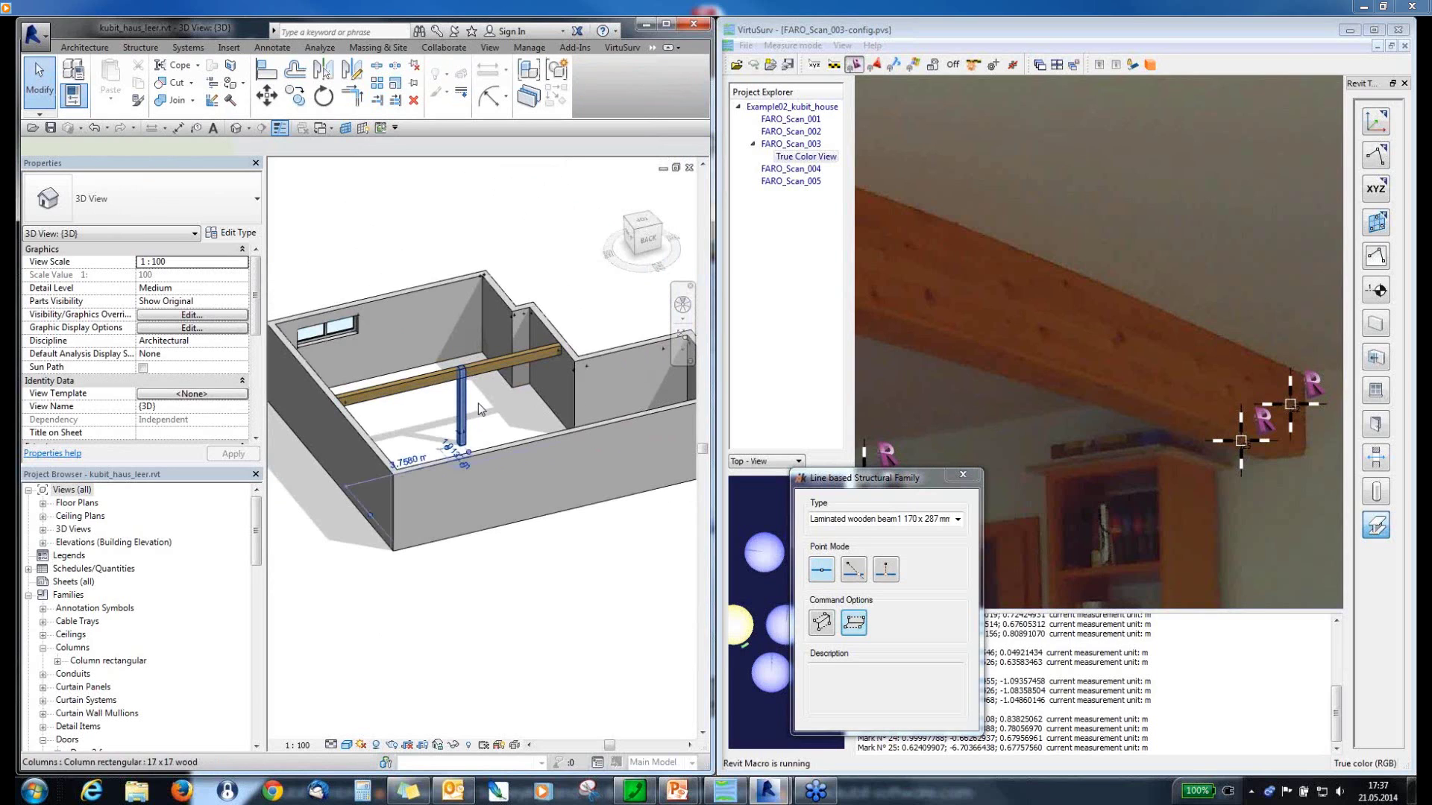
{"action": "left_click", "coordinate": [462, 404]}
{"action": "scroll", "coordinate": [483, 395], "scroll_direction": "up", "scroll_amount": 2}
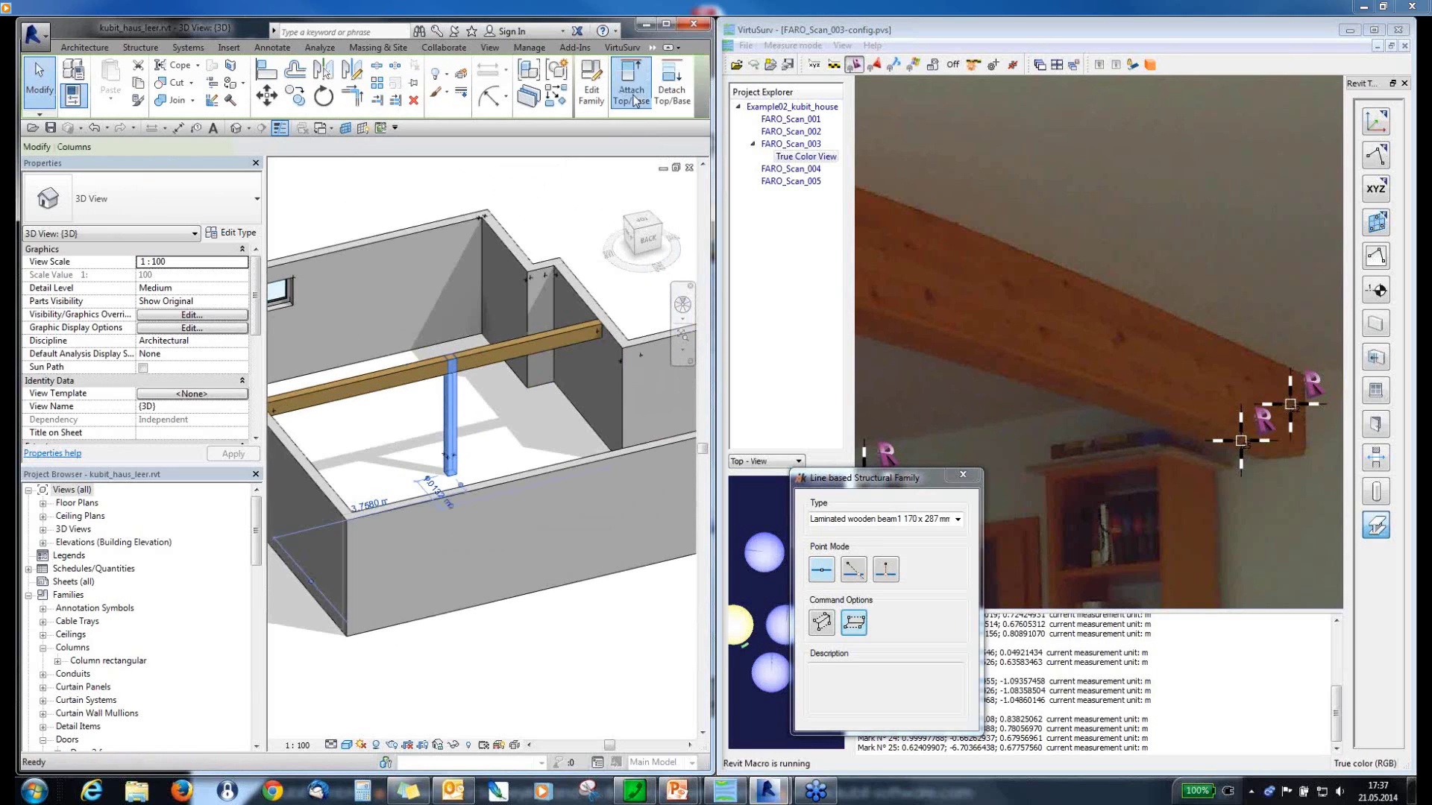
{"action": "left_click", "coordinate": [630, 89]}
{"action": "left_click", "coordinate": [477, 356]}
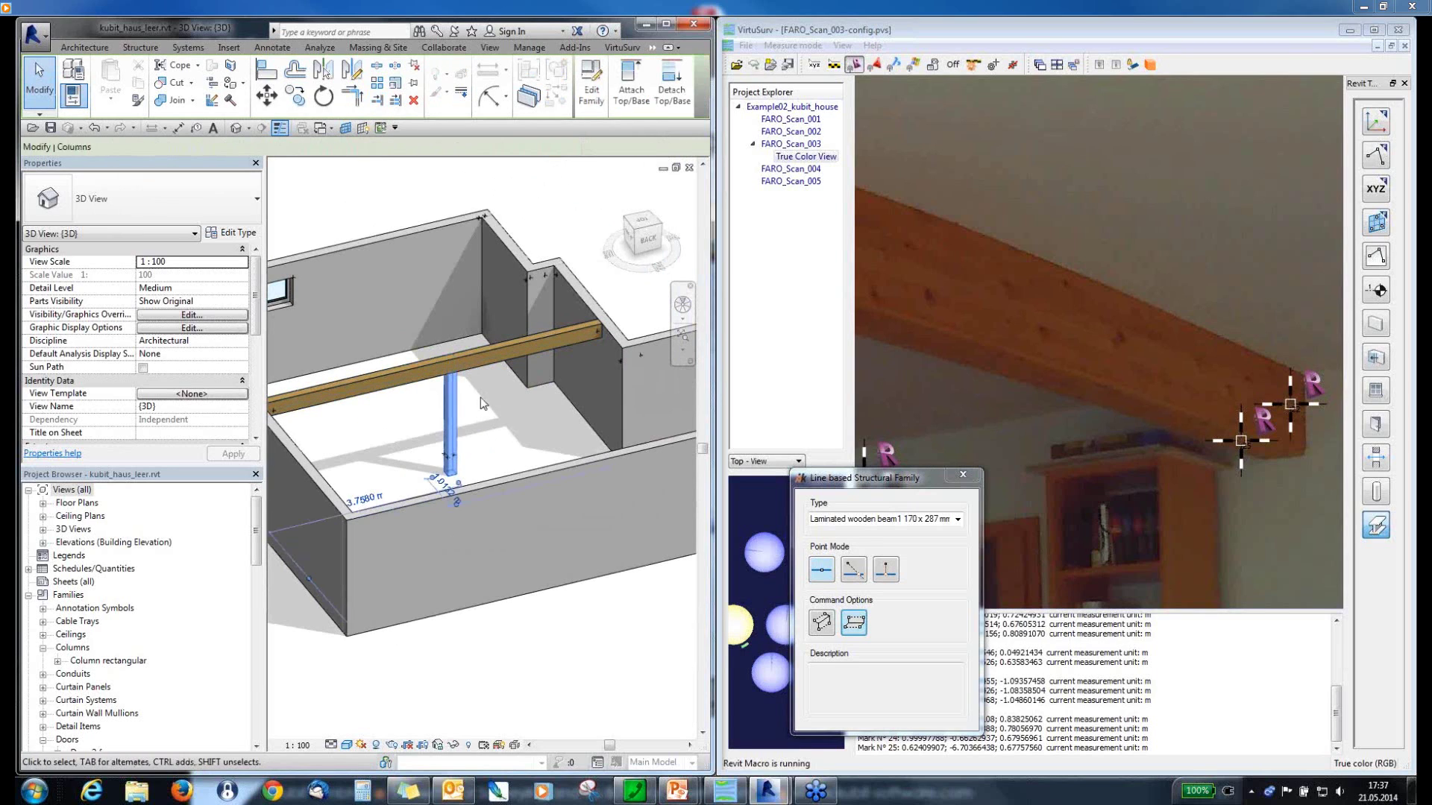
{"action": "key", "text": "Escape"}
{"action": "scroll", "coordinate": [575, 285], "scroll_direction": "down", "scroll_amount": 3}
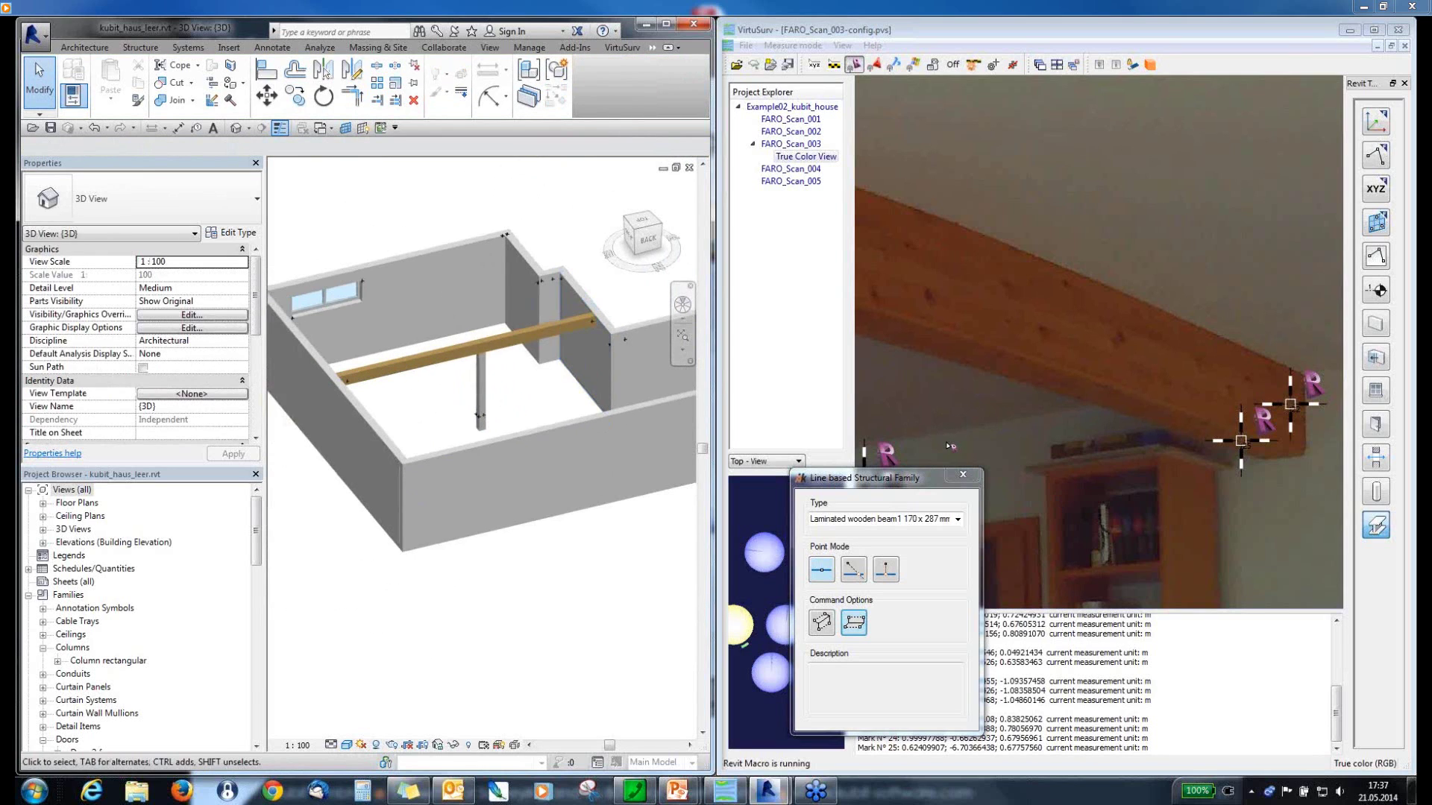
- Start a four-point Door 2 frame glass insertion and move its dialog clear of the glass door in the scan
{"action": "left_click", "coordinate": [1377, 391]}
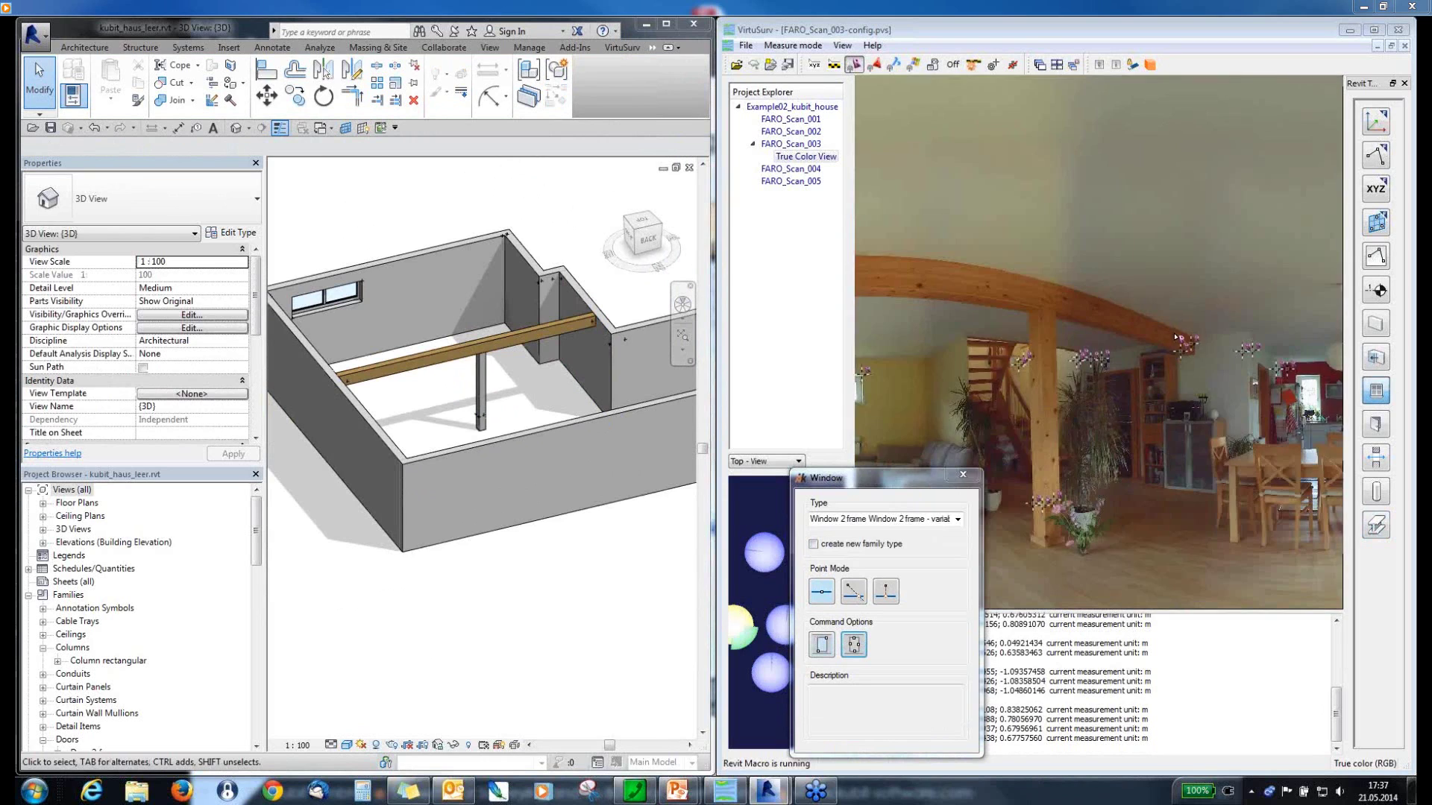
{"action": "left_click", "coordinate": [1376, 425]}
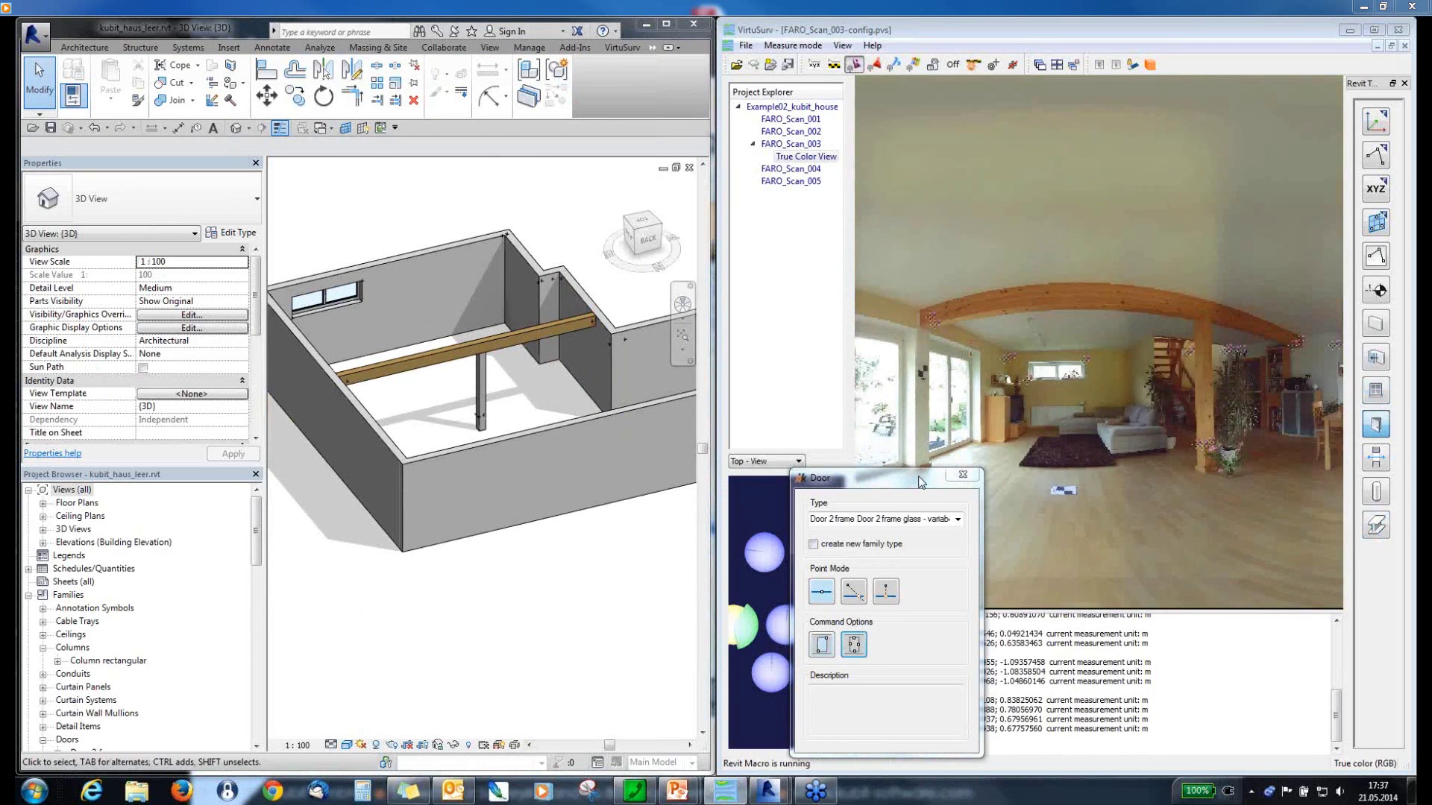
{"action": "left_click", "coordinate": [920, 476]}
{"action": "left_click_drag", "start_coordinate": [920, 476], "coordinate": [1196, 487]}
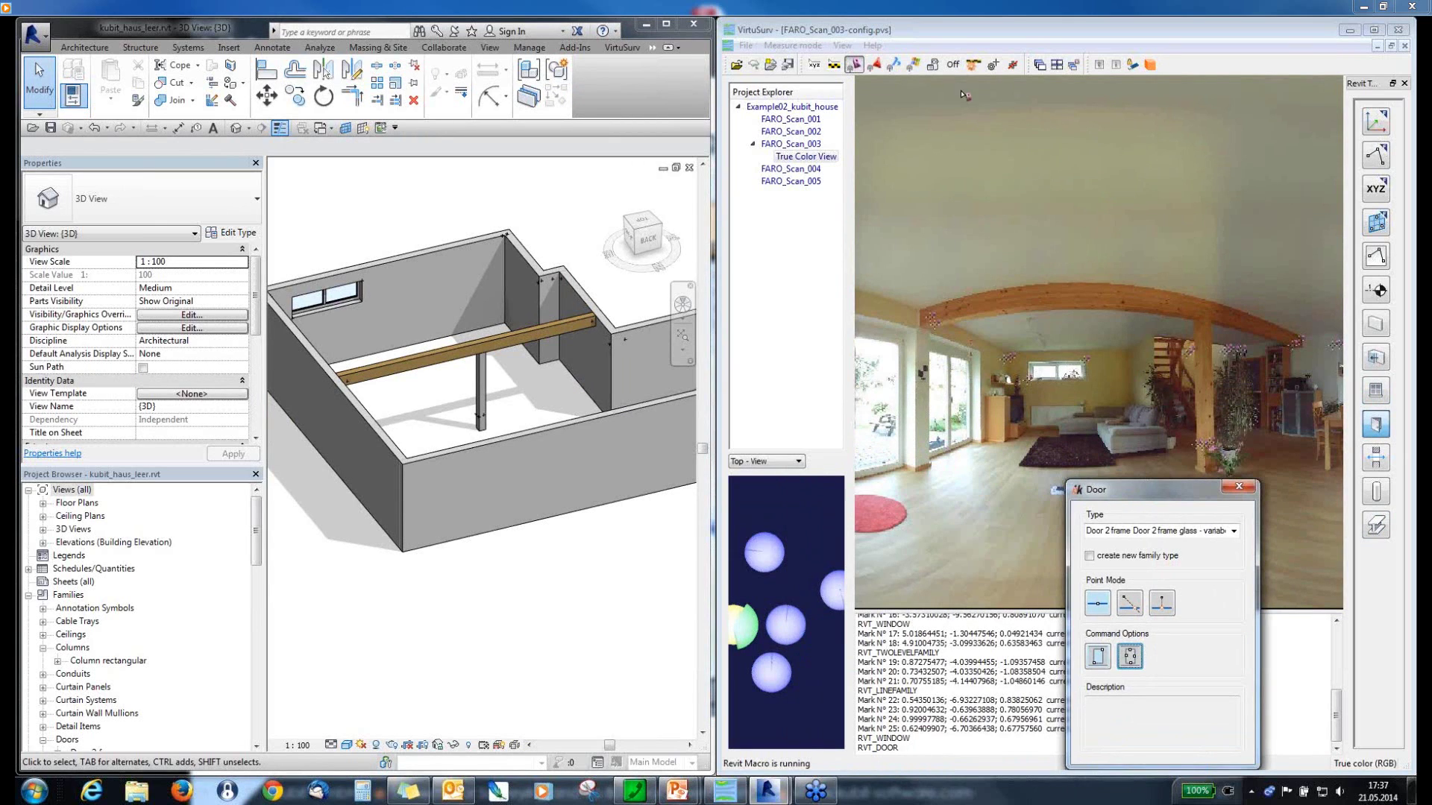
{"action": "left_click", "coordinate": [938, 445]}
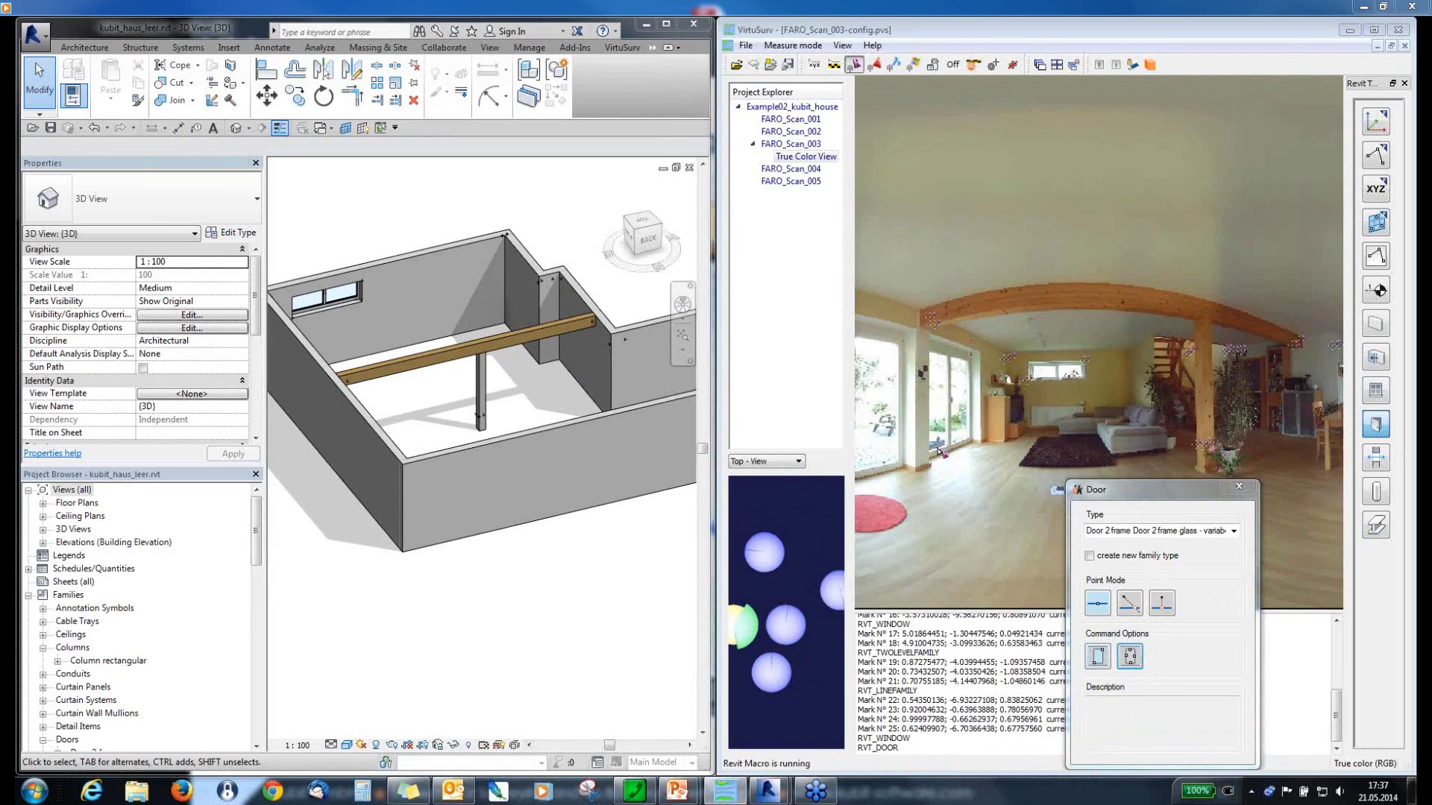
{"action": "scroll", "coordinate": [938, 450], "scroll_direction": "up", "scroll_amount": 5}
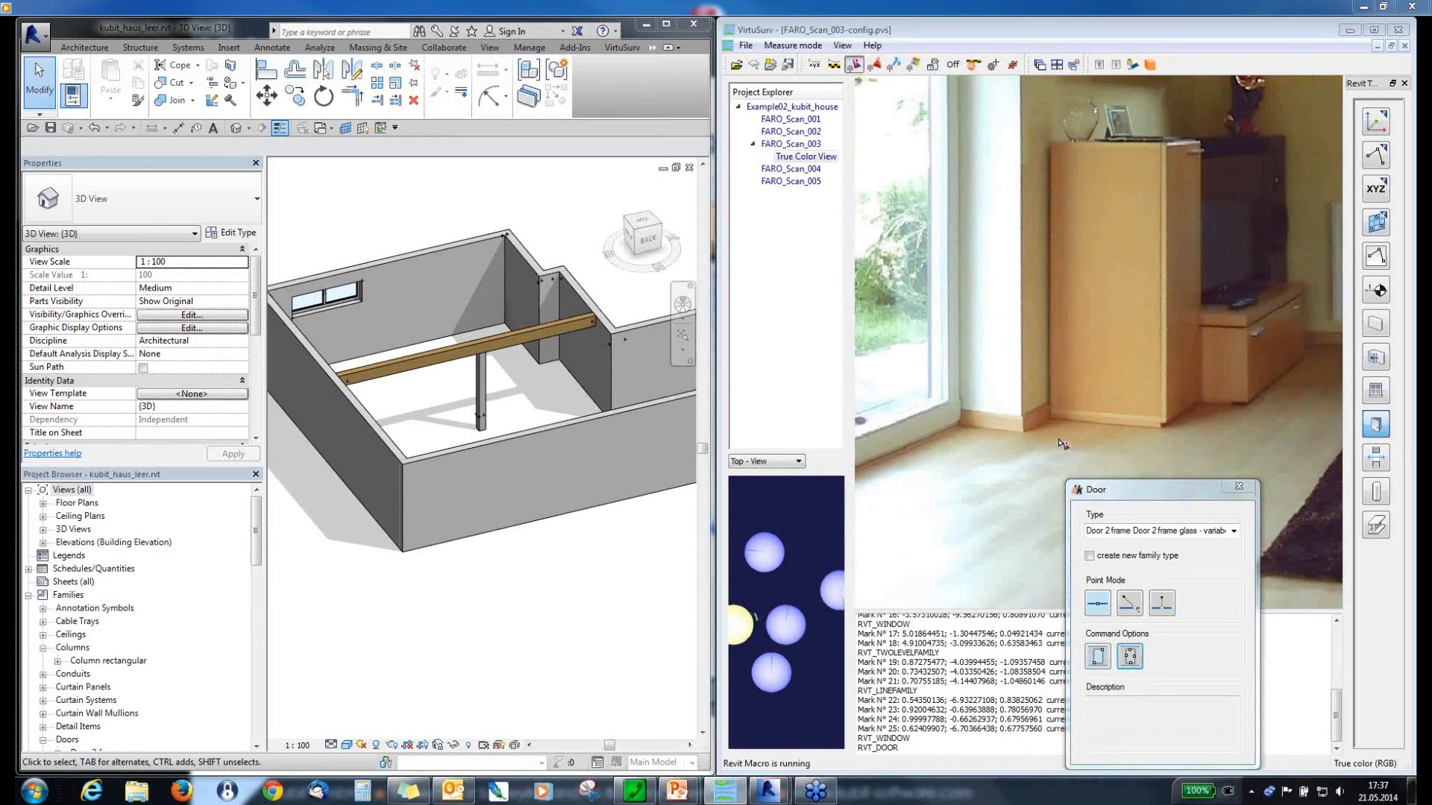
{"action": "scroll", "coordinate": [1063, 443], "scroll_direction": "up", "scroll_amount": 2}
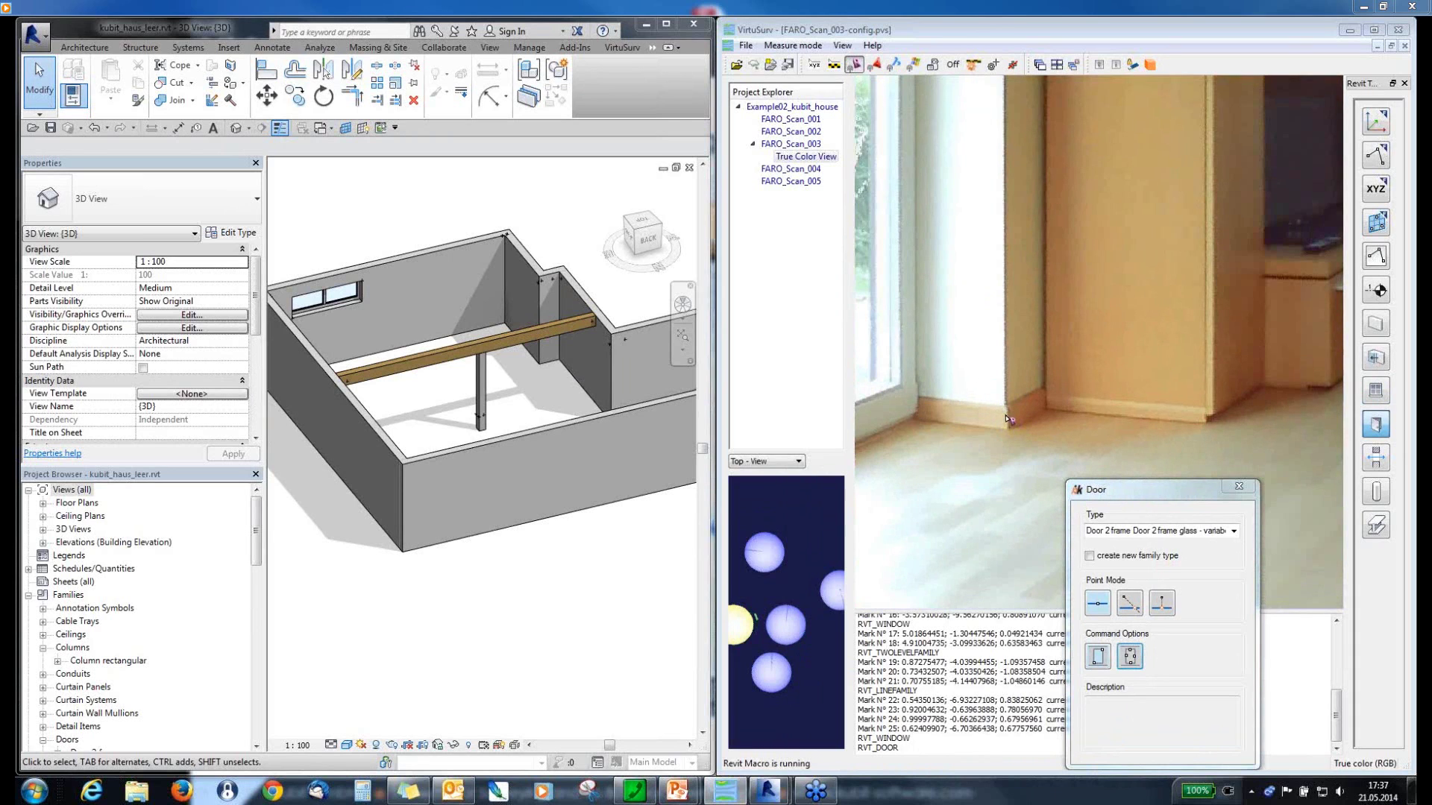
{"action": "scroll", "coordinate": [1037, 452], "scroll_direction": "down", "scroll_amount": 7}
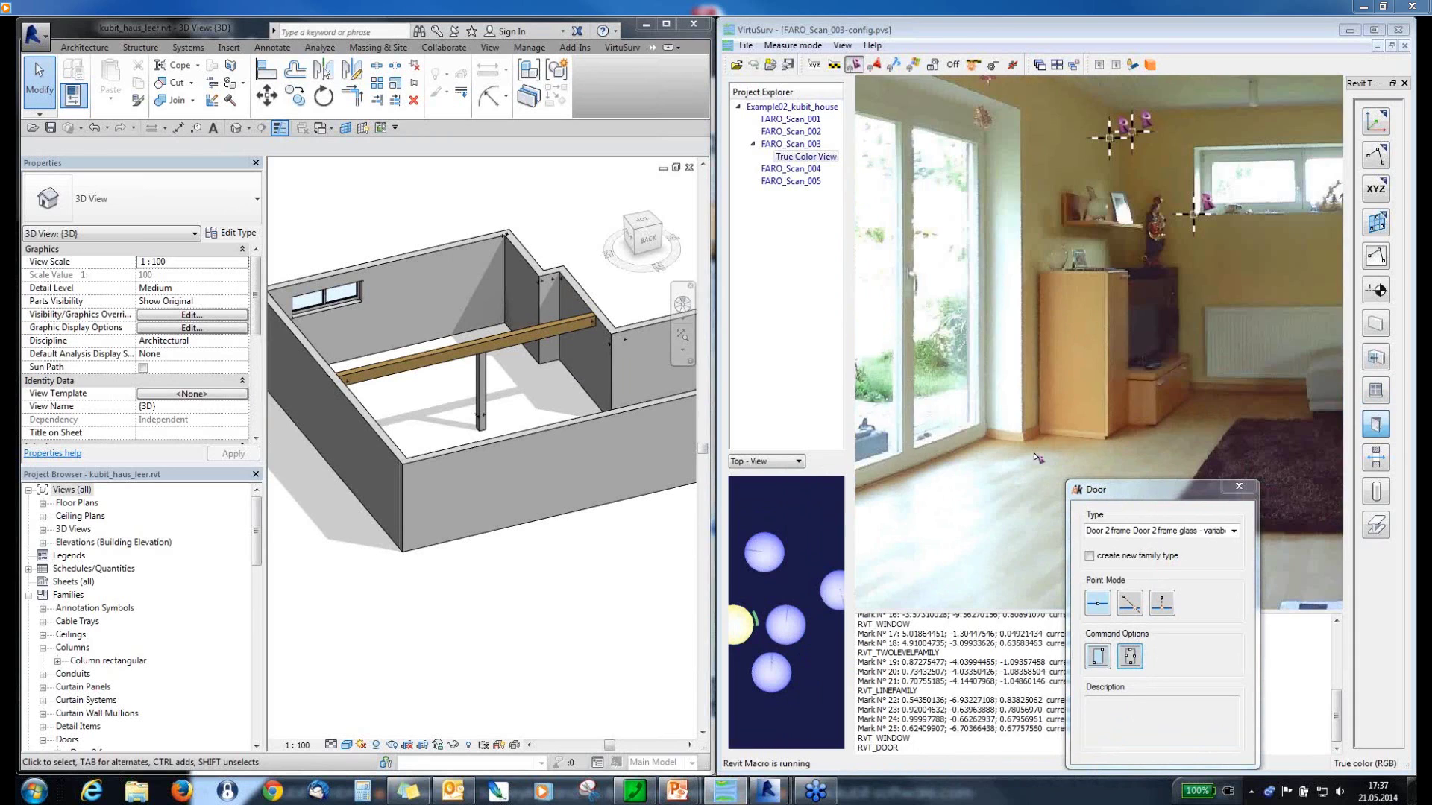
{"action": "left_click", "coordinate": [1133, 660]}
{"action": "left_click", "coordinate": [1128, 655]}
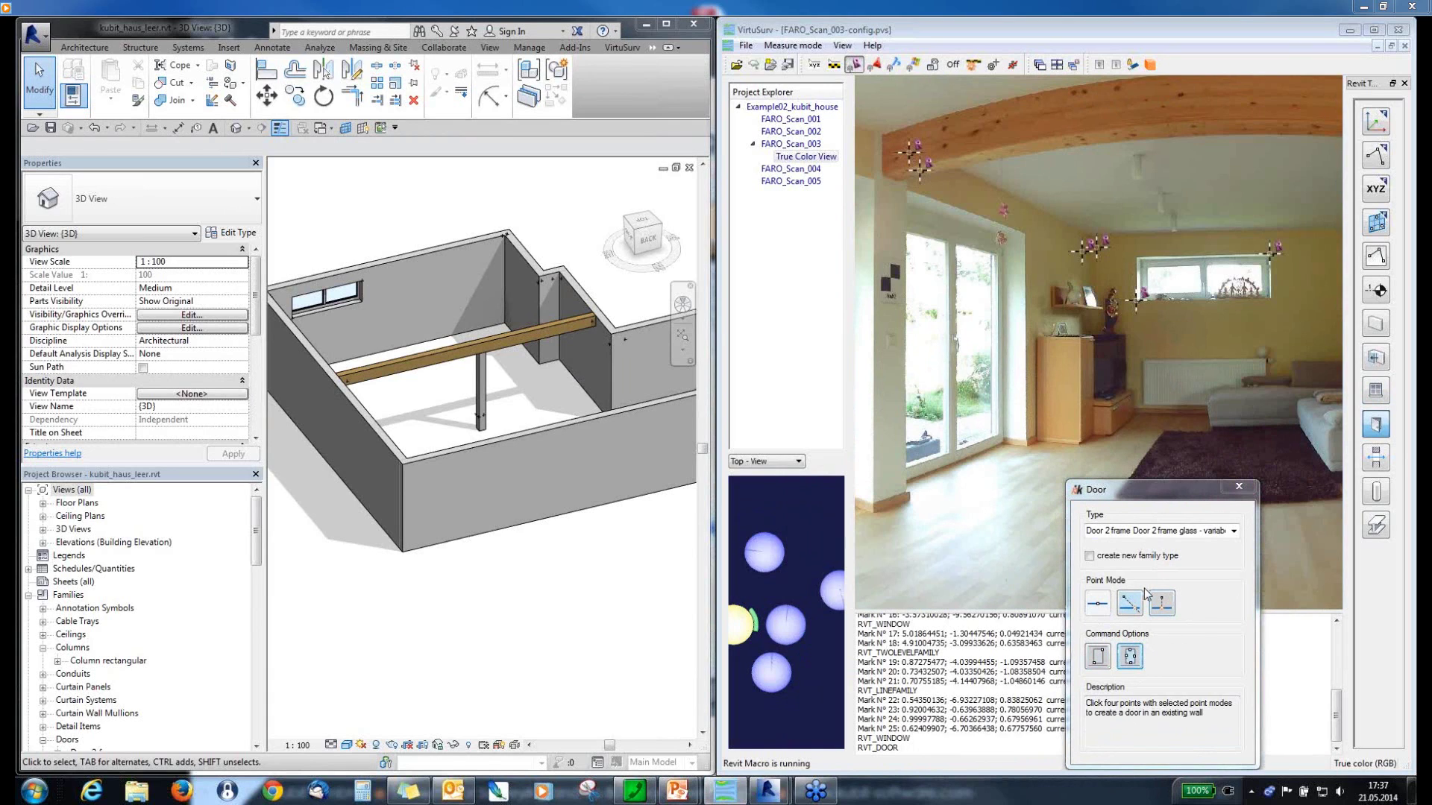
- Using perpendicular projection to the plane, set three door points: on the wall beside the glass door, at its foot and above it
{"action": "left_click", "coordinate": [1158, 613]}
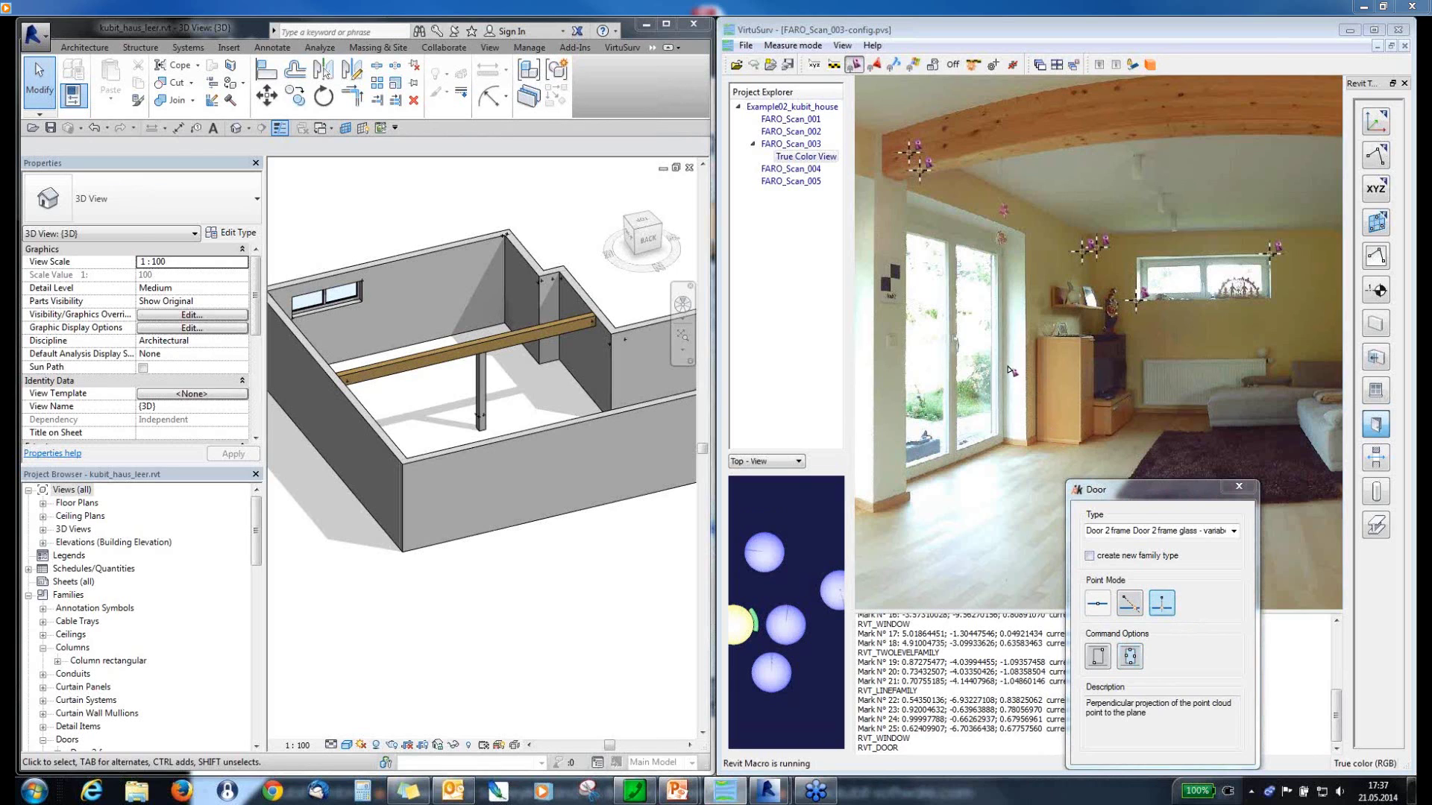
{"action": "scroll", "coordinate": [1010, 370], "scroll_direction": "up", "scroll_amount": 1}
{"action": "scroll", "coordinate": [1010, 371], "scroll_direction": "up", "scroll_amount": 2}
{"action": "left_click", "coordinate": [1024, 321]}
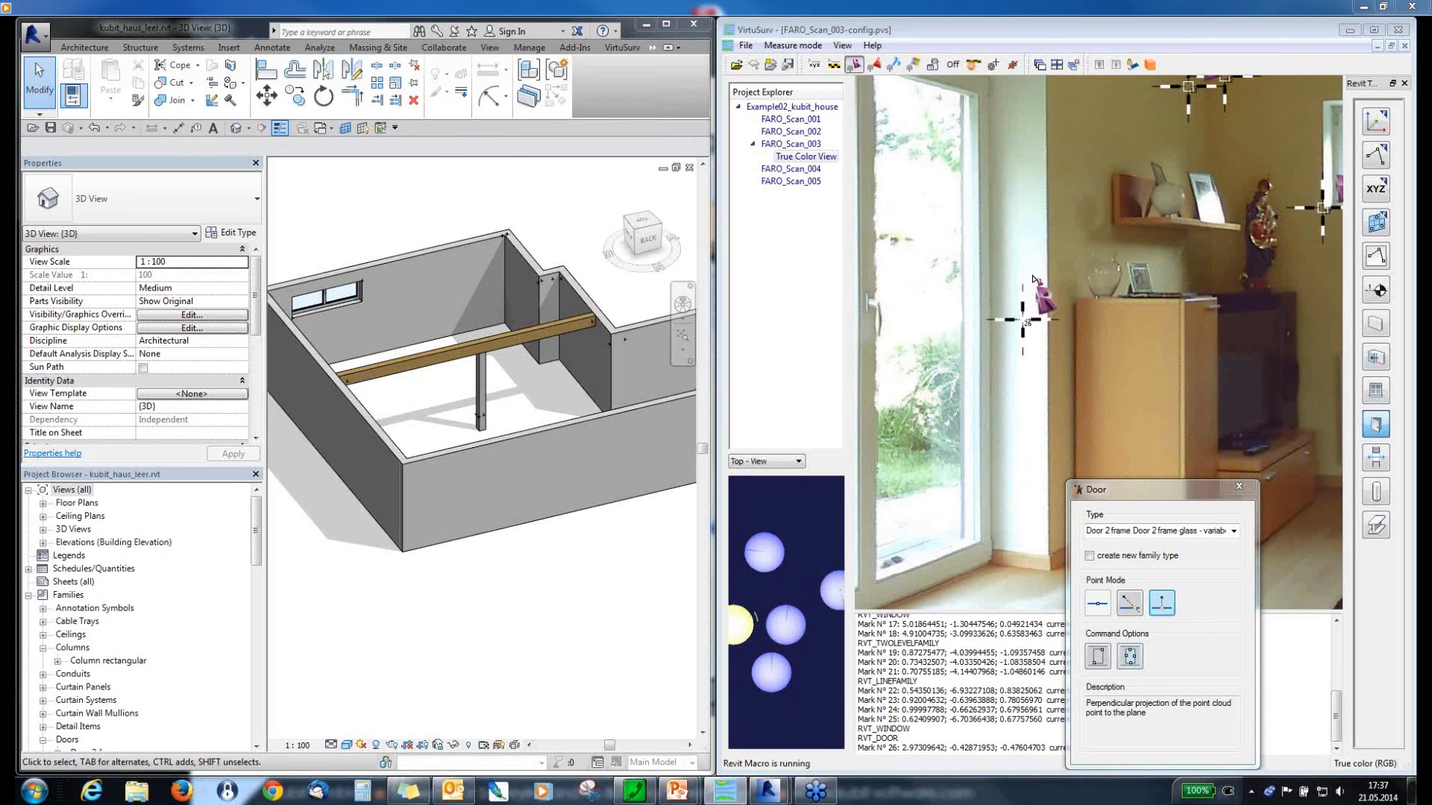
{"action": "scroll", "coordinate": [1023, 285], "scroll_direction": "down", "scroll_amount": 2}
{"action": "scroll", "coordinate": [1023, 286], "scroll_direction": "down", "scroll_amount": 3}
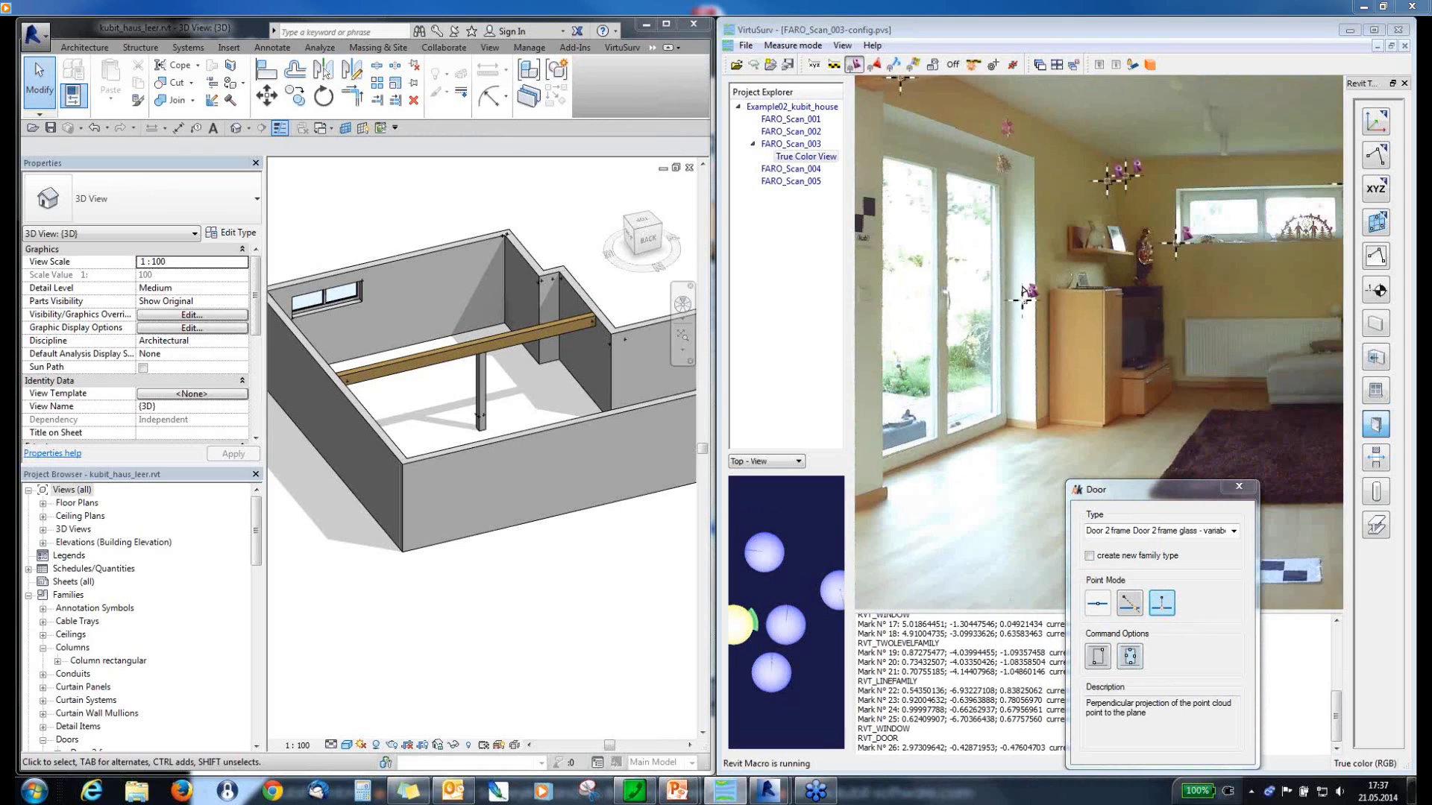
{"action": "left_click", "coordinate": [988, 412]}
{"action": "scroll", "coordinate": [1038, 373], "scroll_direction": "up", "scroll_amount": 4}
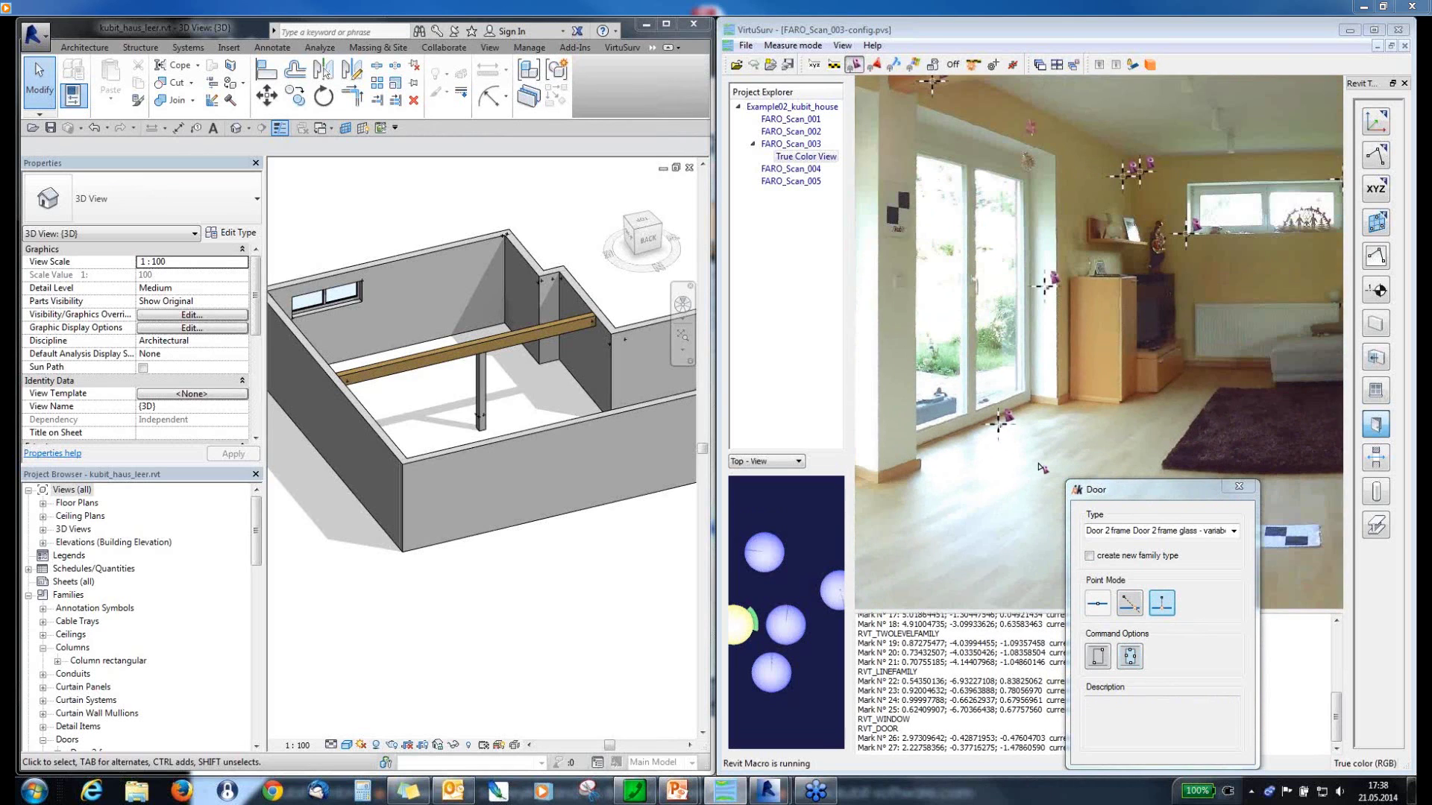
{"action": "left_click", "coordinate": [1033, 275]}
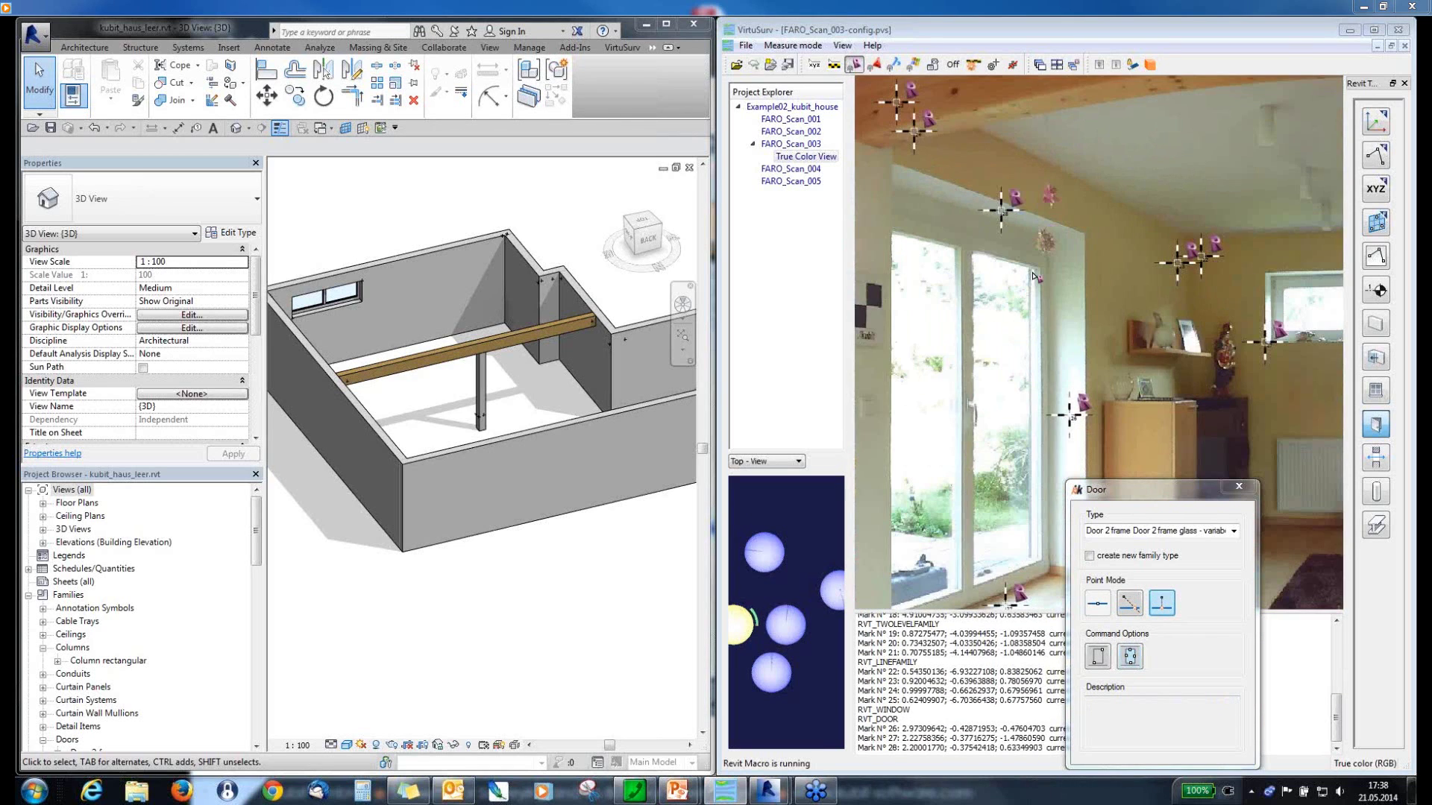
{"action": "scroll", "coordinate": [1034, 275], "scroll_direction": "down", "scroll_amount": 1}
{"action": "scroll", "coordinate": [1033, 276], "scroll_direction": "down", "scroll_amount": 1}
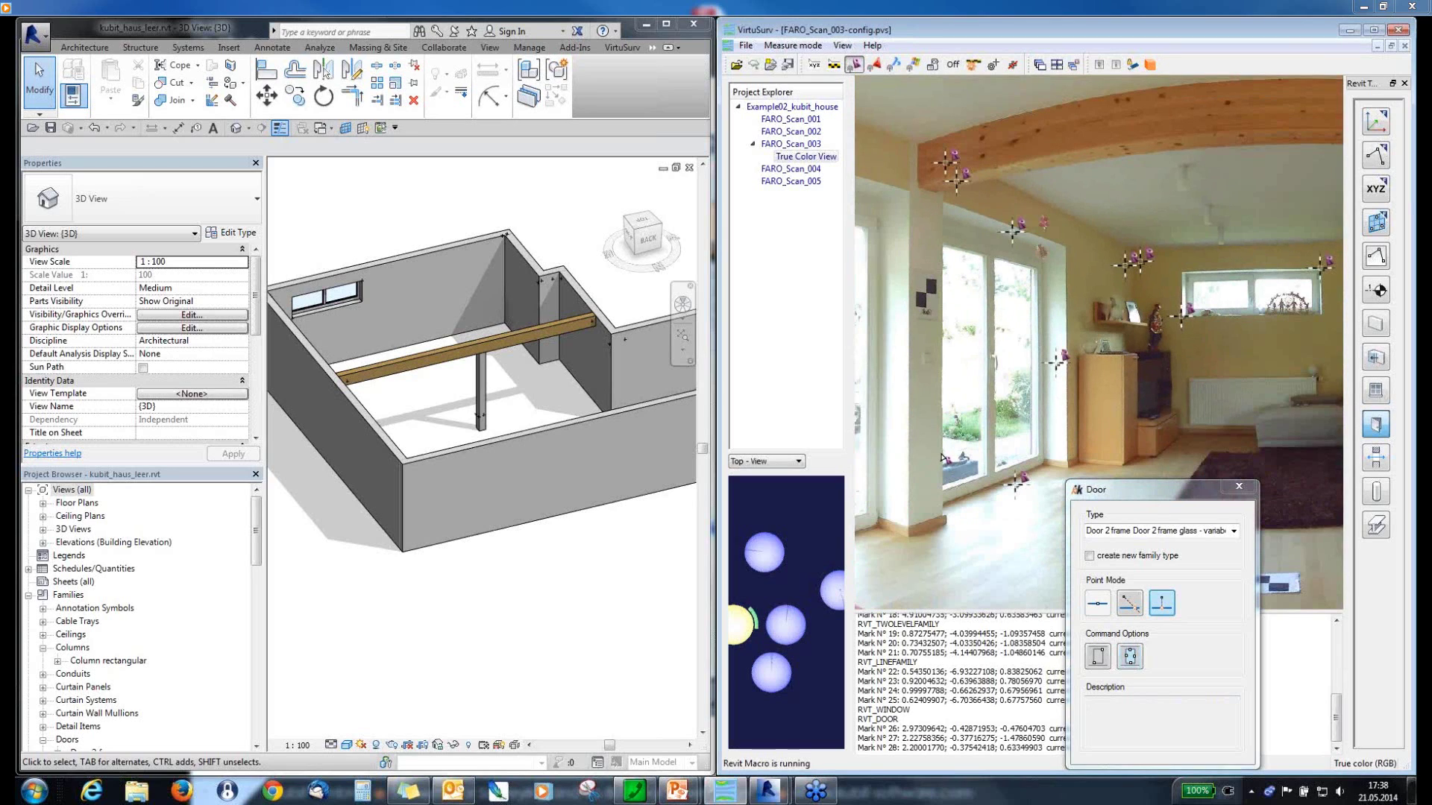
- Finish the door with a ray-plane intersection point at the glass door's lower corner beside the white pillar, and inspect it in Revit
{"action": "mouse_move", "coordinate": [1139, 610]}
{"action": "left_click", "coordinate": [1133, 606]}
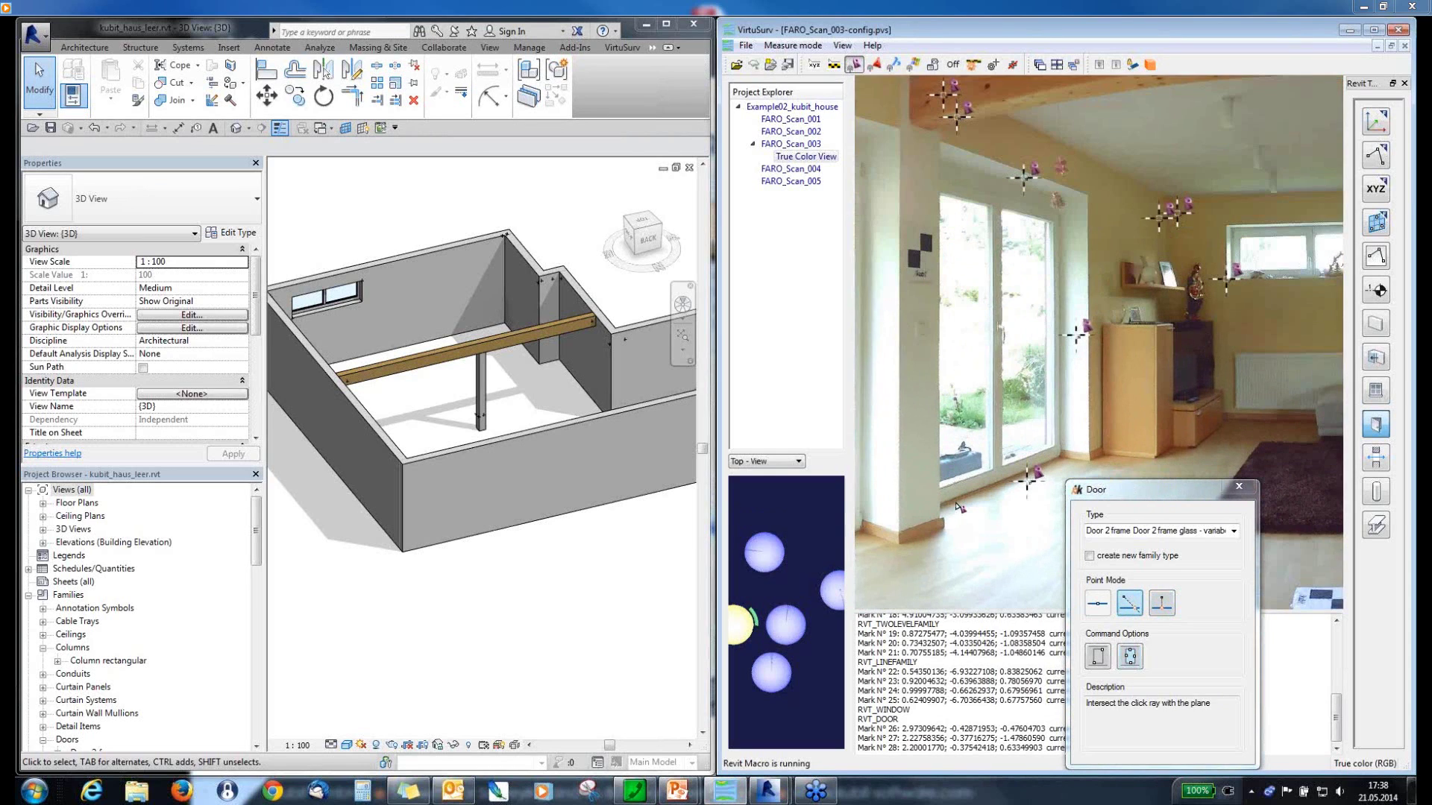
{"action": "scroll", "coordinate": [959, 507], "scroll_direction": "up", "scroll_amount": 2}
{"action": "scroll", "coordinate": [935, 513], "scroll_direction": "up", "scroll_amount": 2}
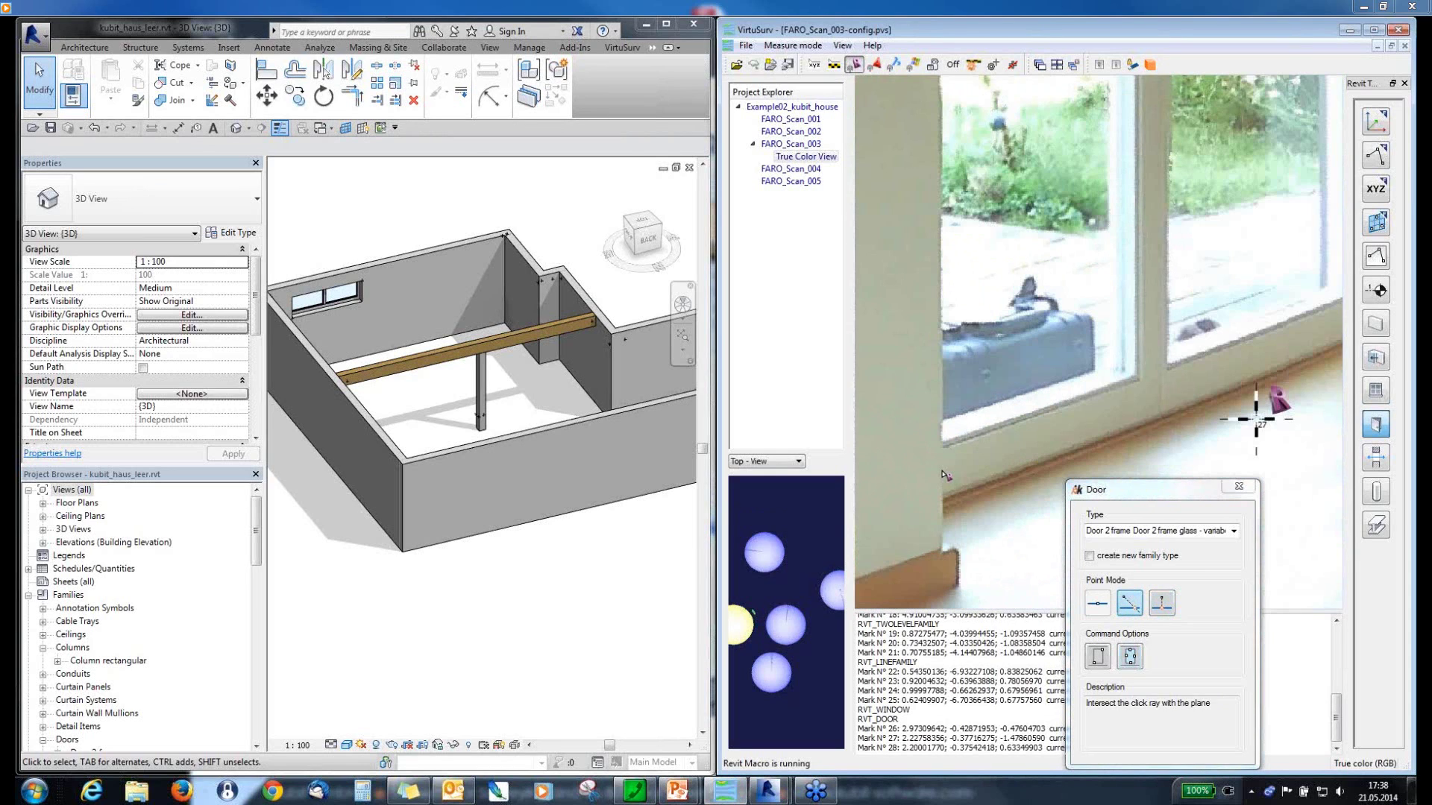
{"action": "left_click", "coordinate": [942, 470]}
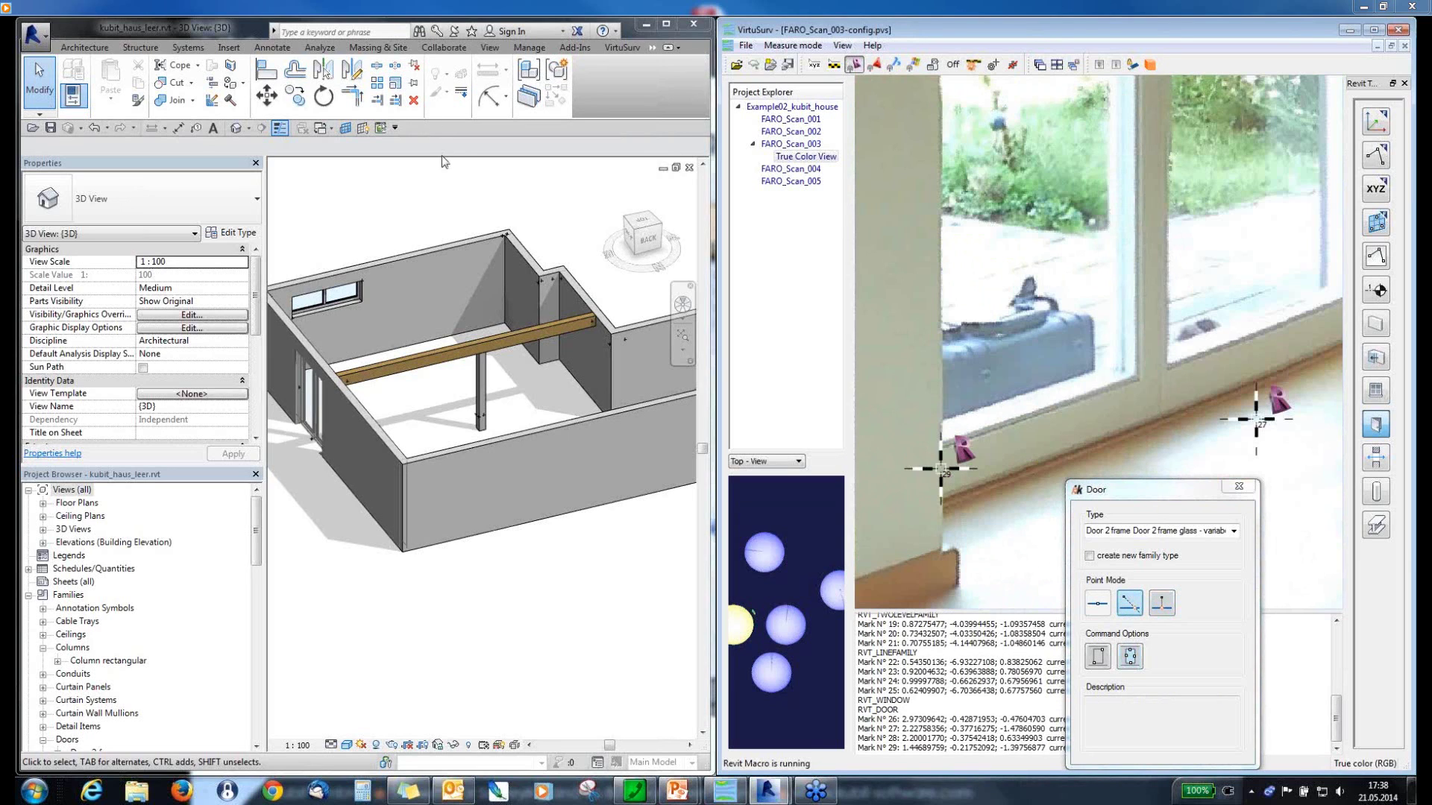
{"action": "middle_click", "coordinate": [355, 571]}
{"action": "middle_click_drag", "start_coordinate": [354, 571], "coordinate": [537, 313], "text": "shift"}
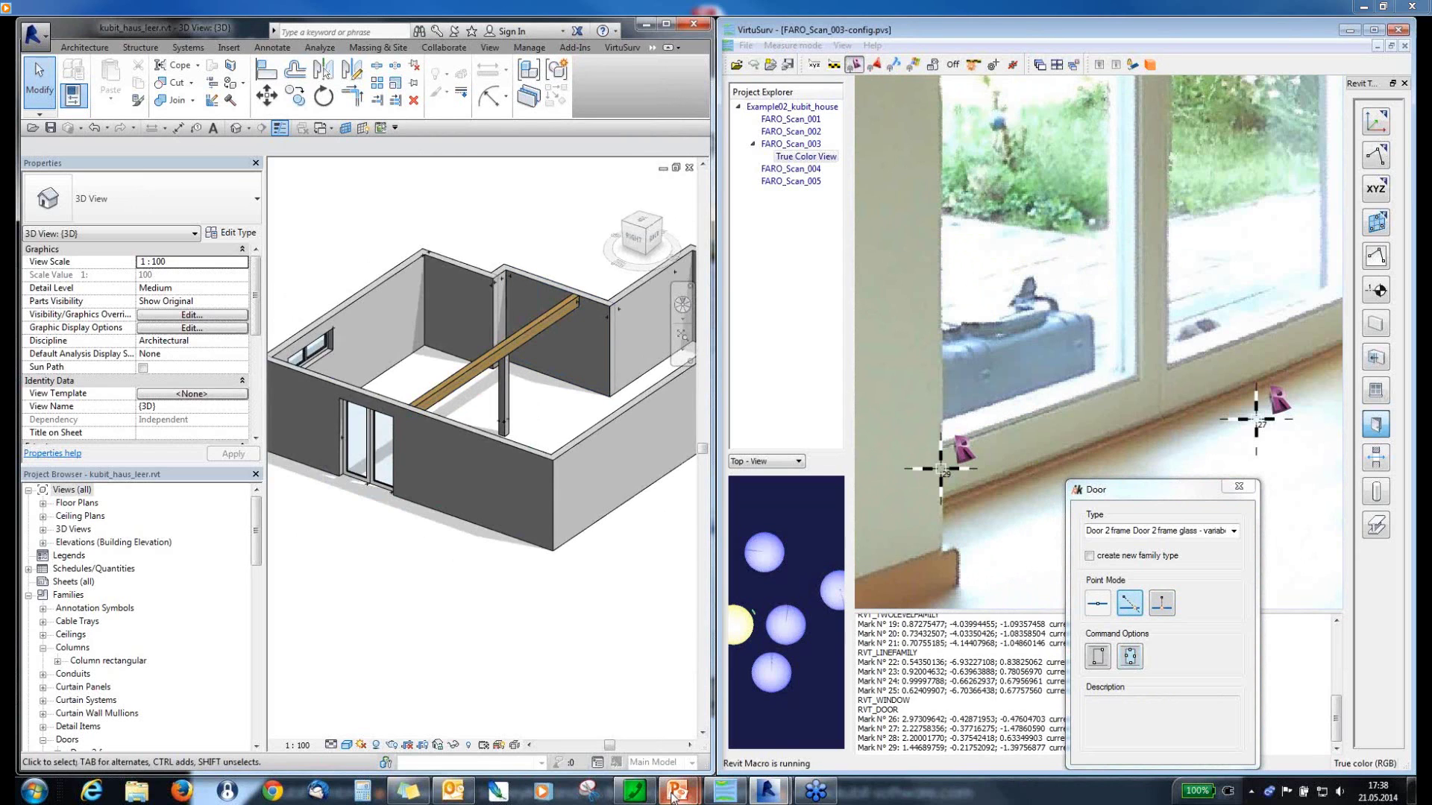
{"action": "mouse_move", "coordinate": [674, 795]}
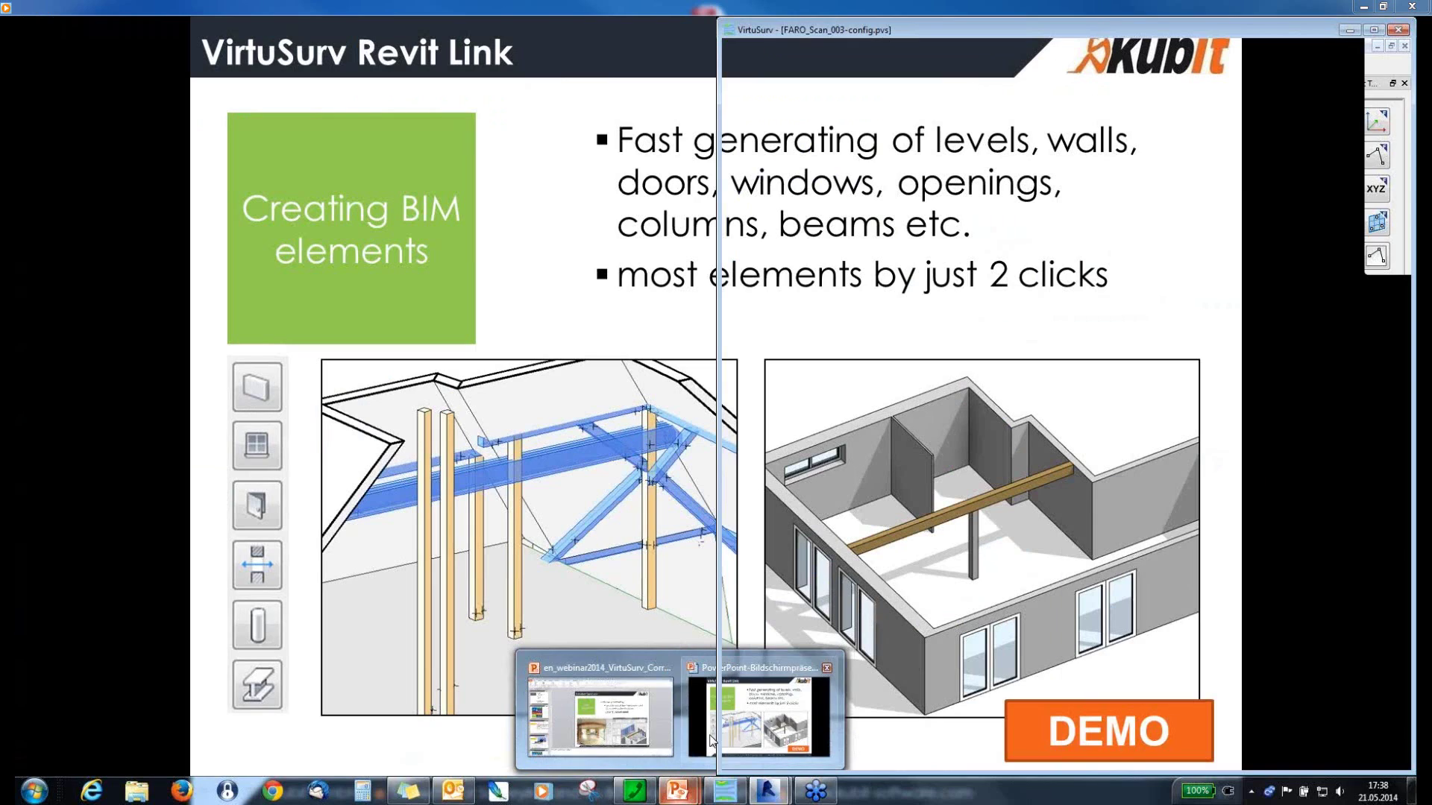
{"action": "left_click", "coordinate": [753, 716]}
{"action": "left_click", "coordinate": [1235, 479]}
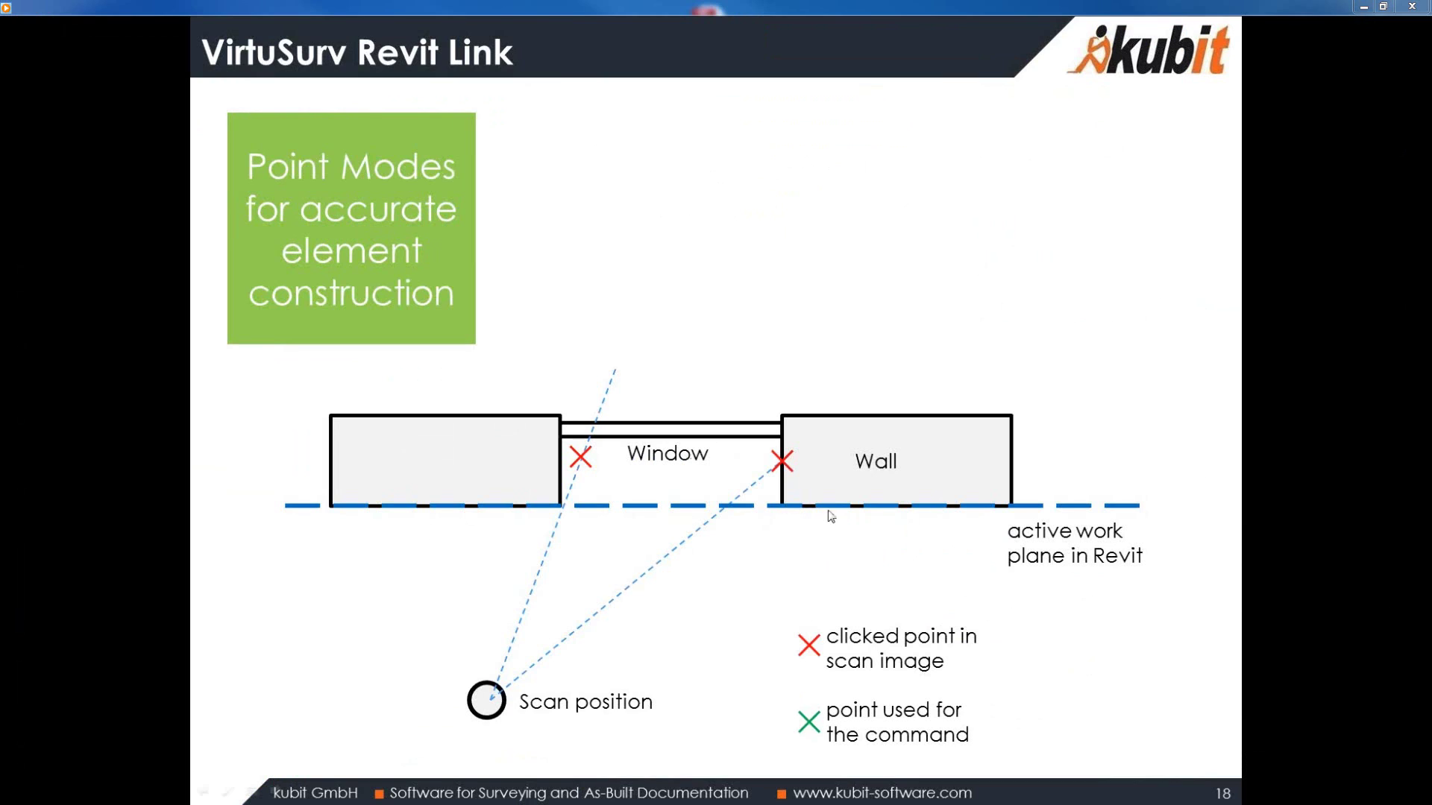
{"action": "left_click", "coordinate": [814, 477]}
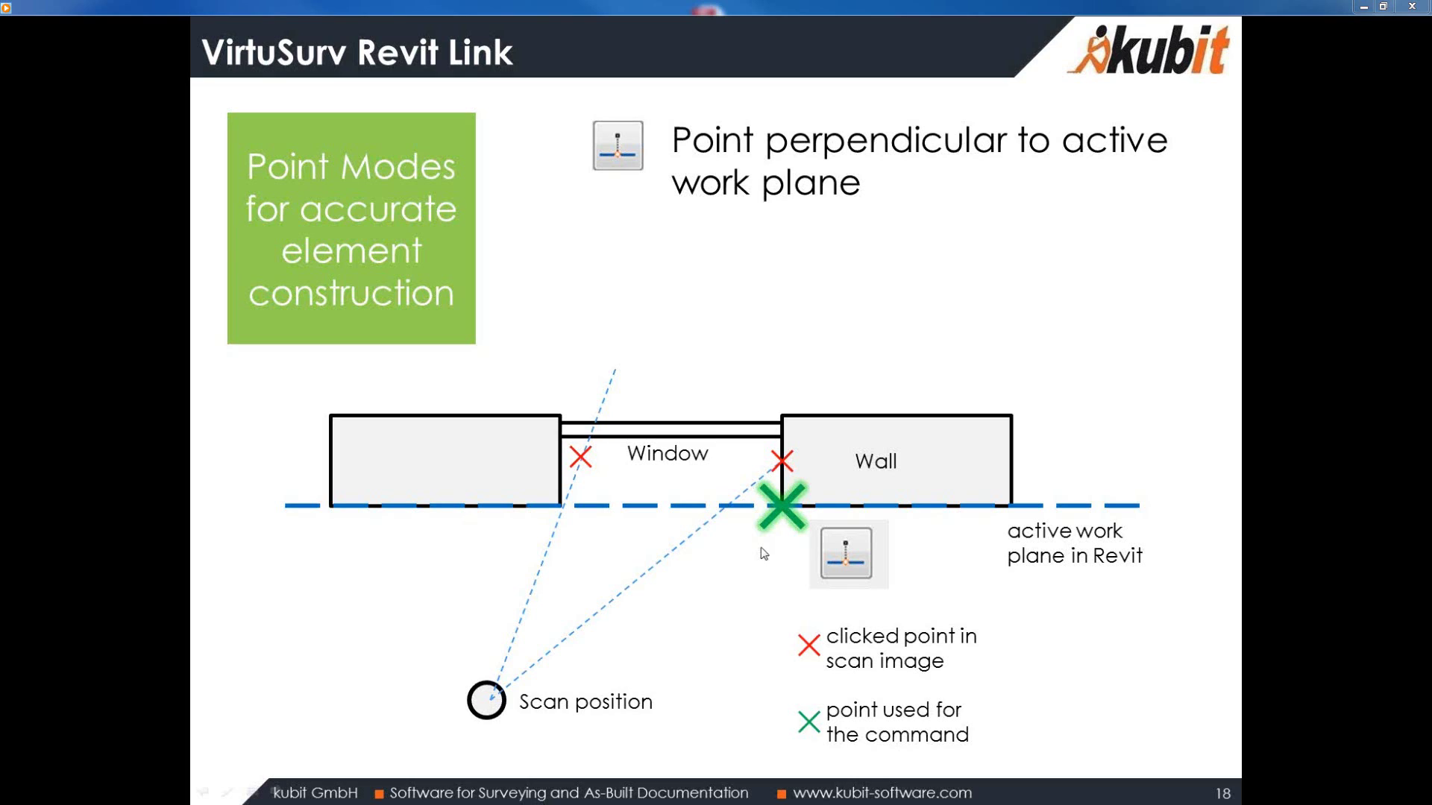
{"action": "left_click", "coordinate": [699, 236]}
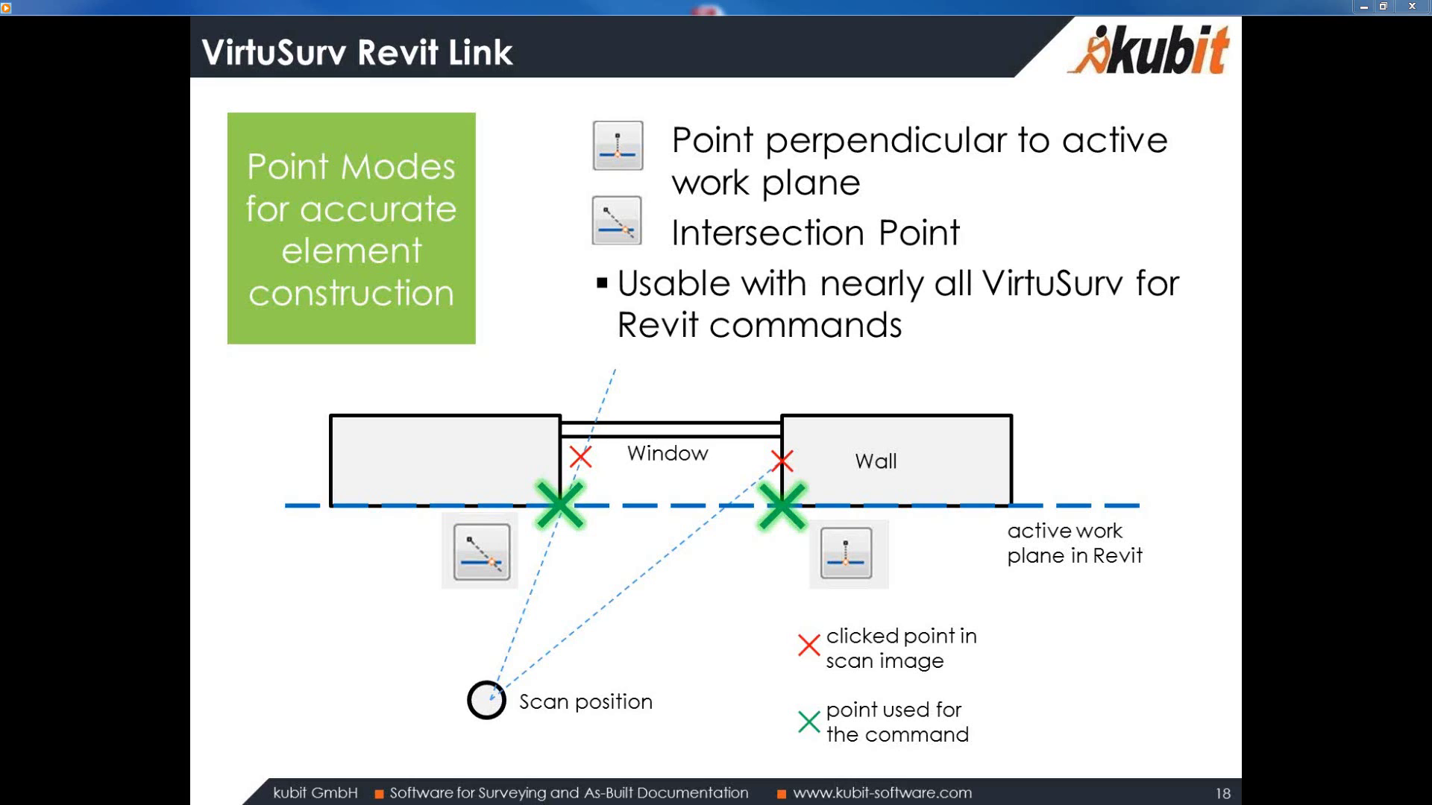
{"action": "key", "text": "Right"}
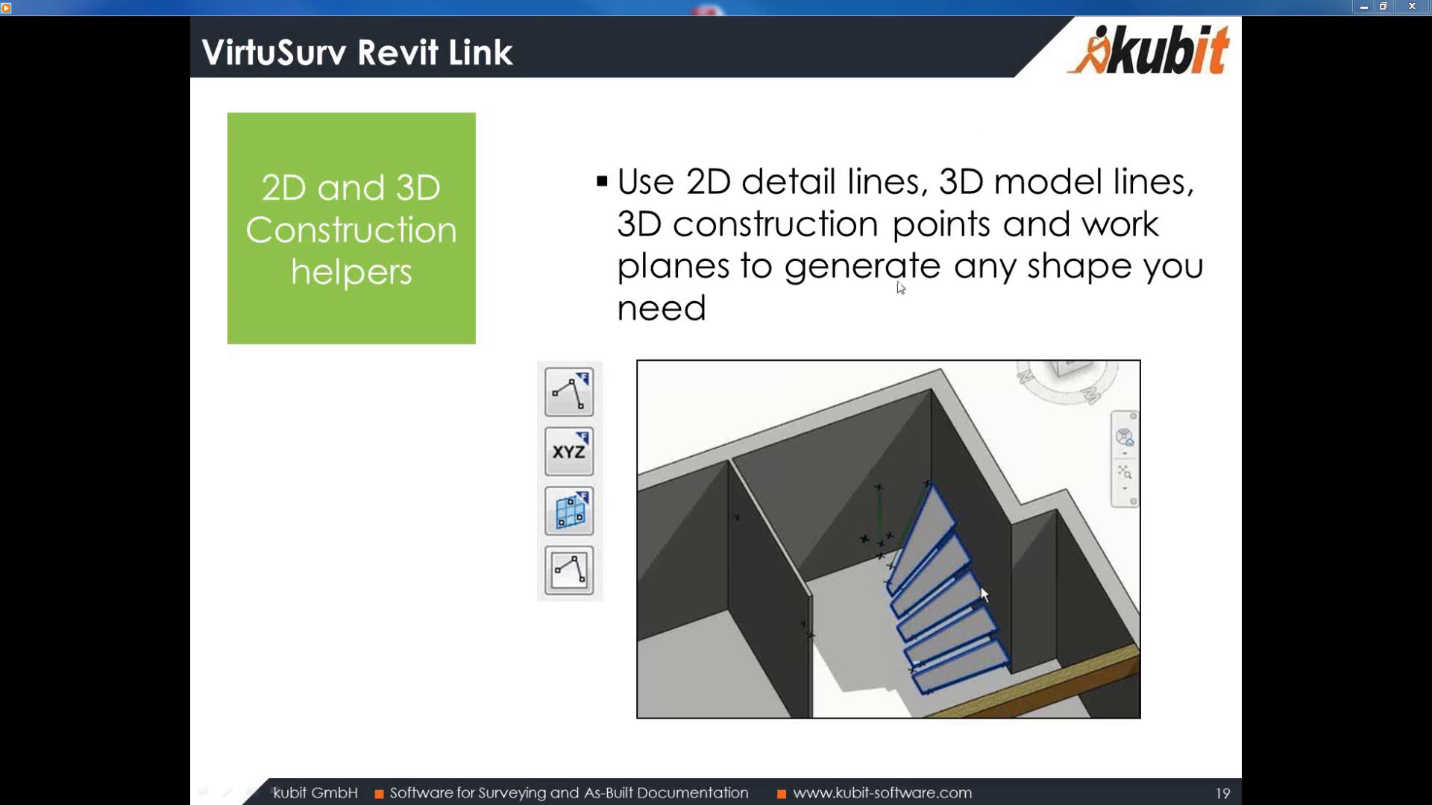
{"action": "mouse_move", "coordinate": [1068, 676]}
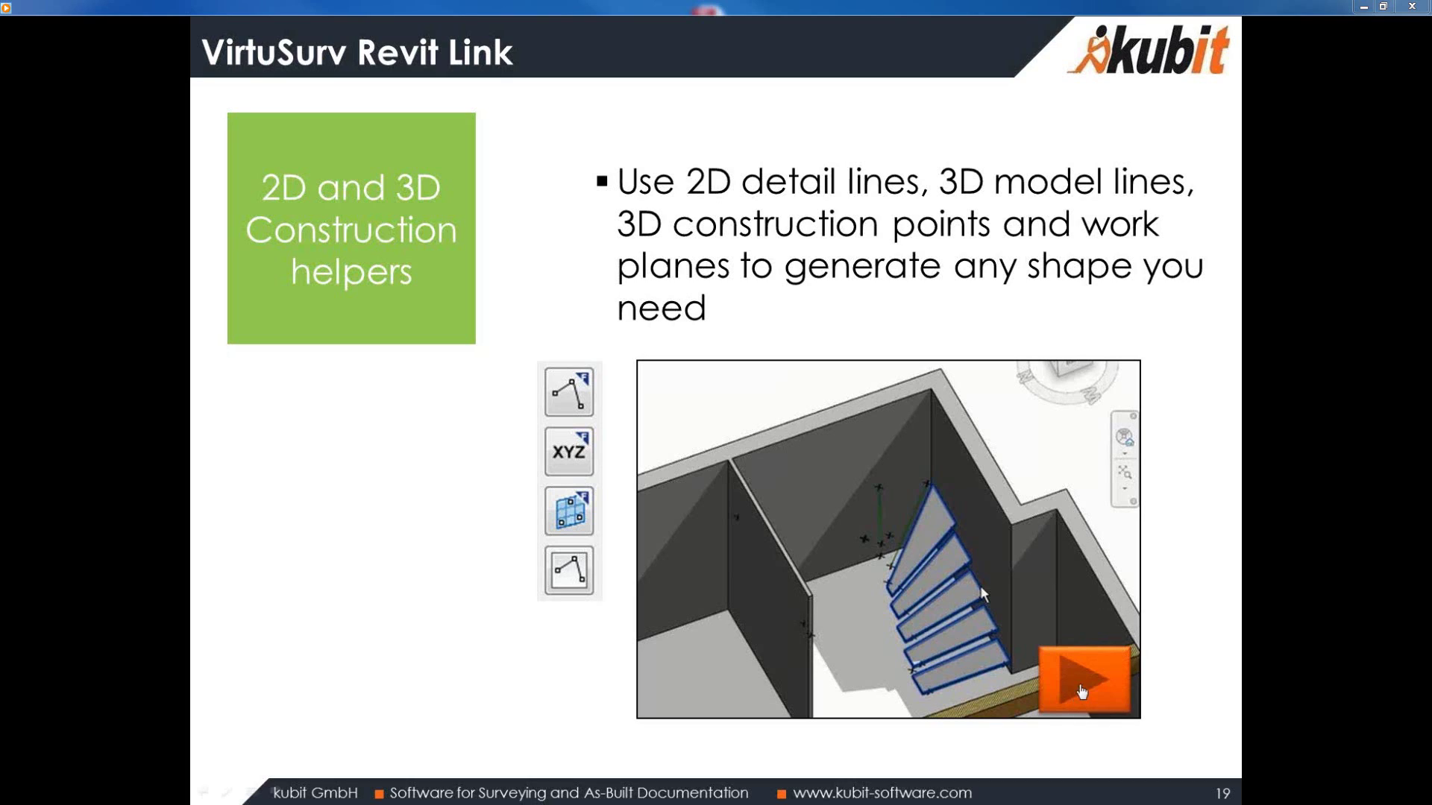
{"action": "left_click", "coordinate": [1097, 672]}
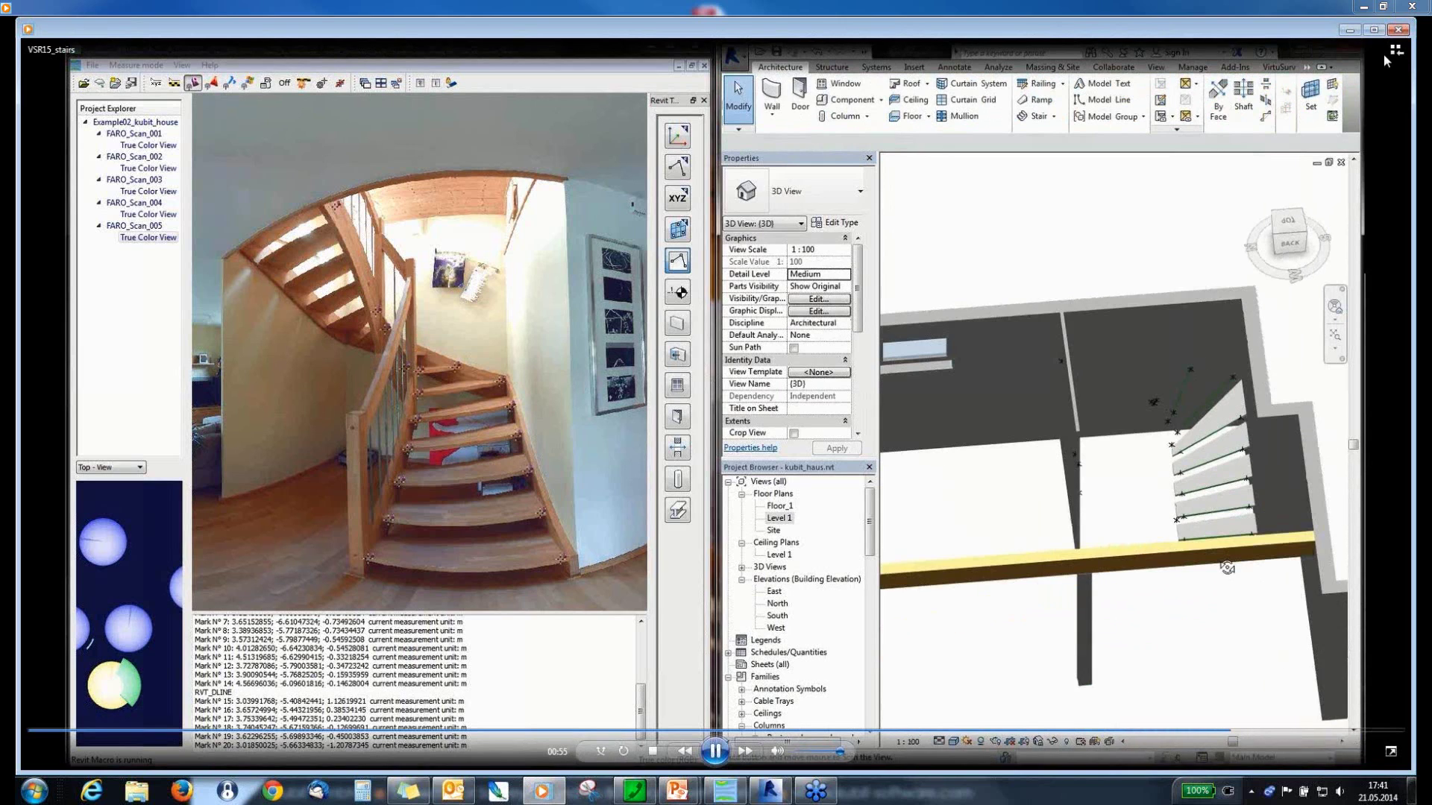
{"action": "left_click", "coordinate": [1397, 29]}
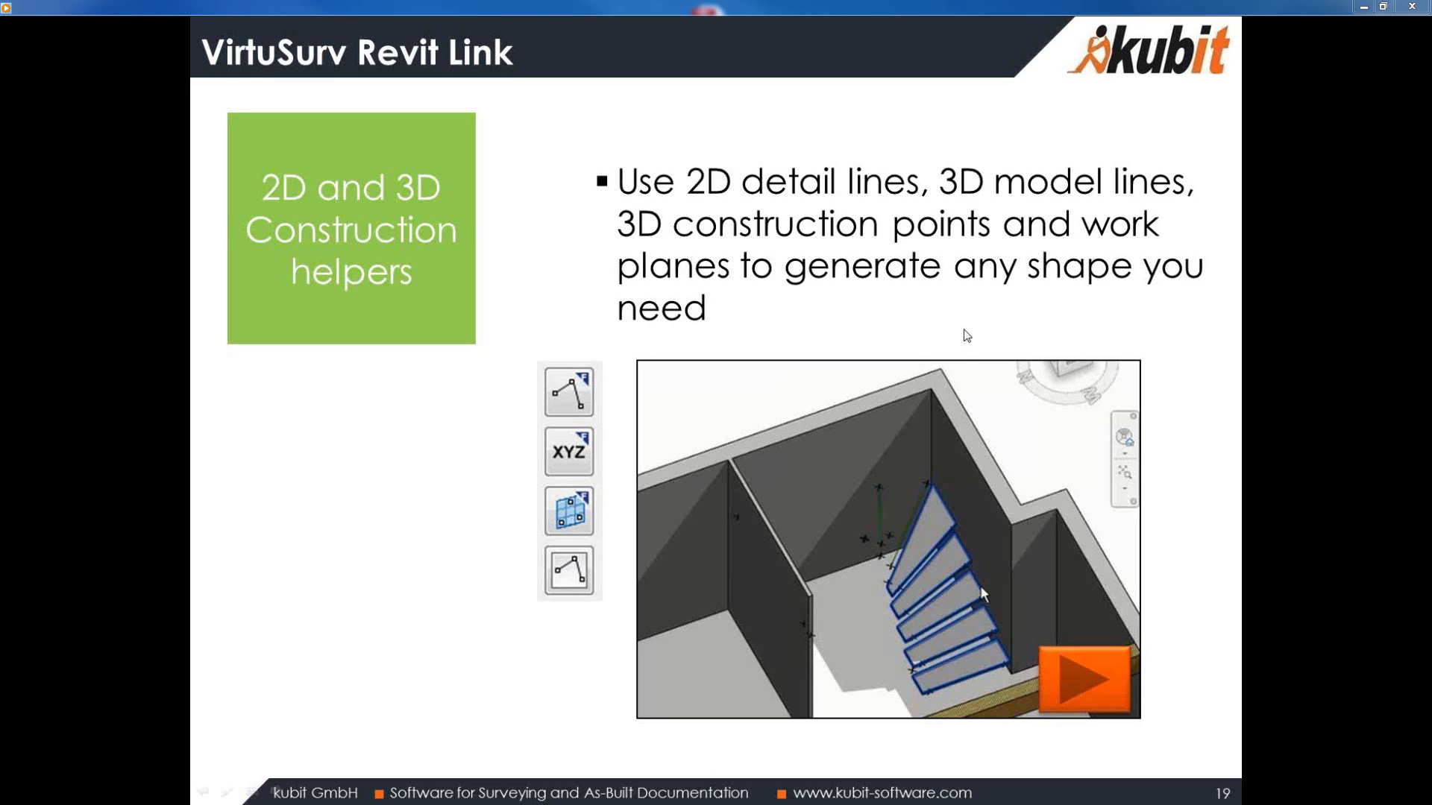
{"action": "left_click", "coordinate": [967, 336]}
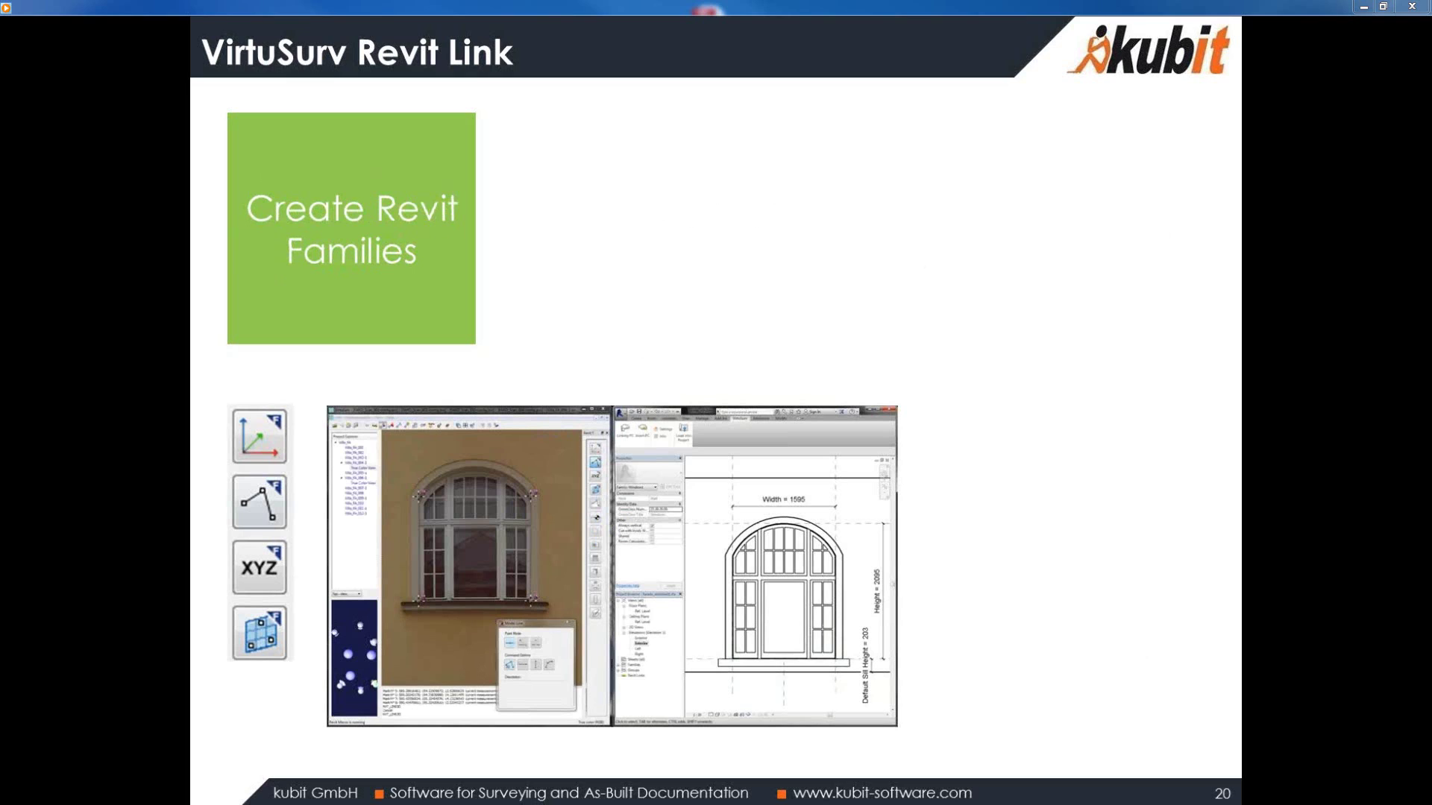
{"action": "key", "text": "Right"}
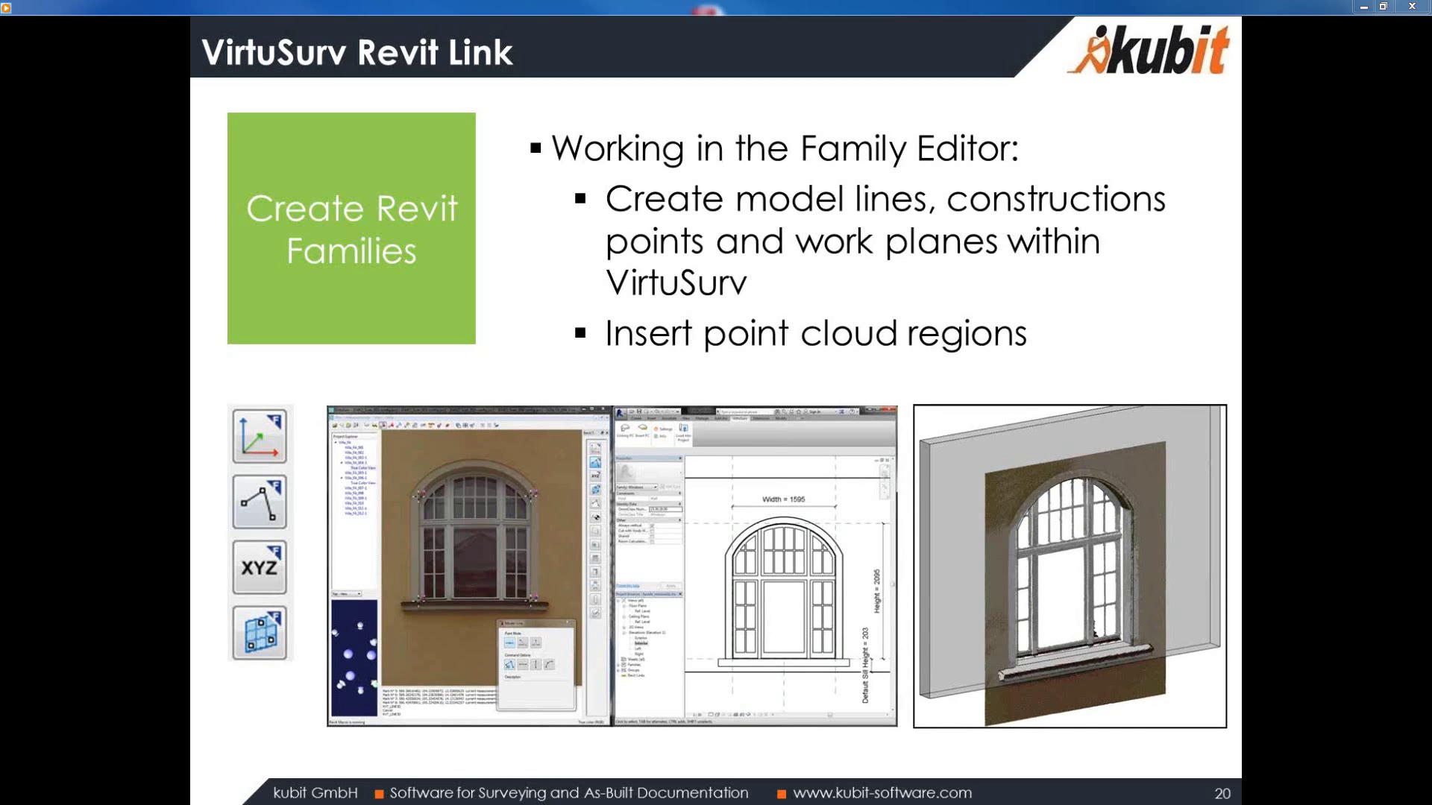
{"action": "key", "text": "Right"}
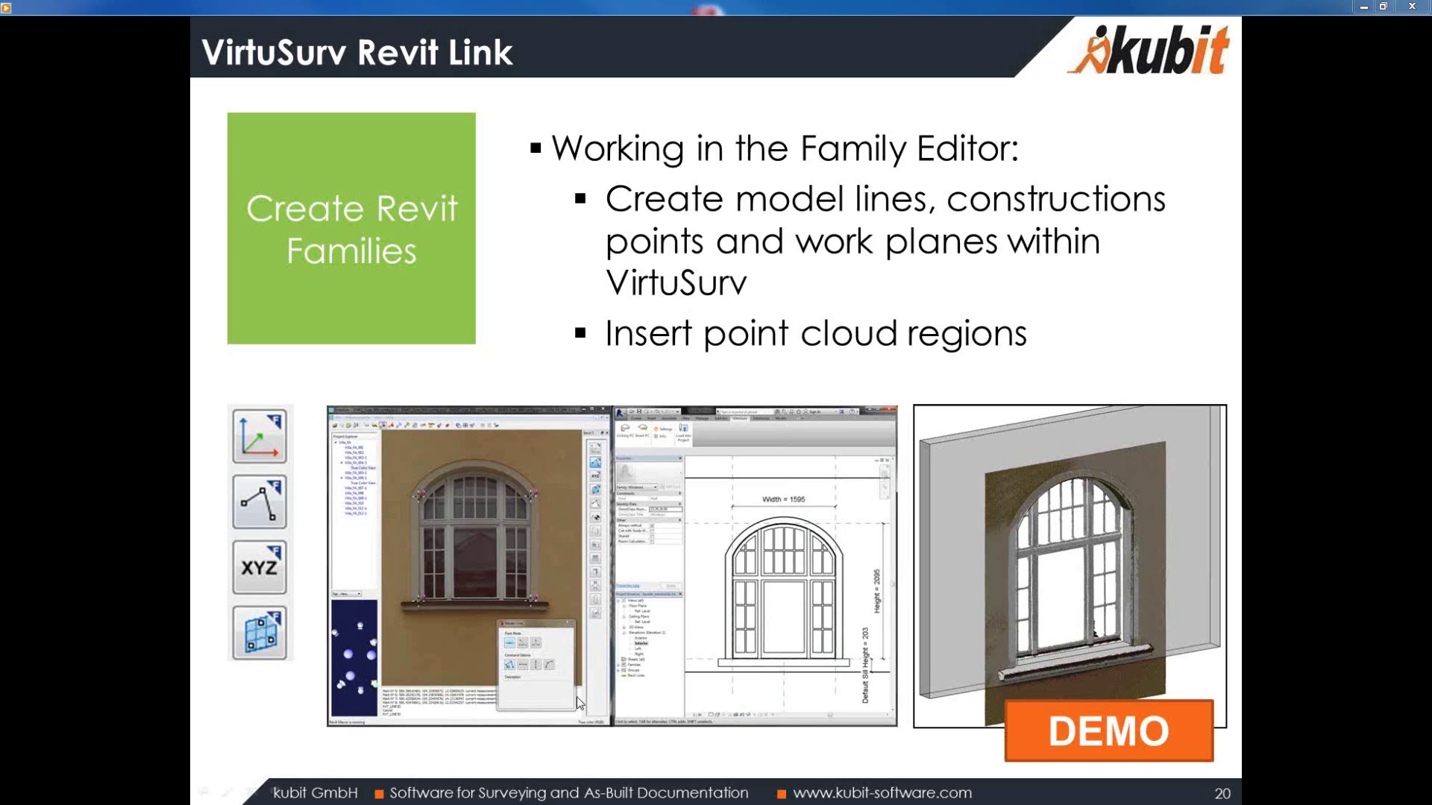
- Switch from the presentation back to Revit and VirtuSurv, and show the Exterior elevation of facade_window_leer.rfa
{"action": "key", "text": "alt+Tab"}
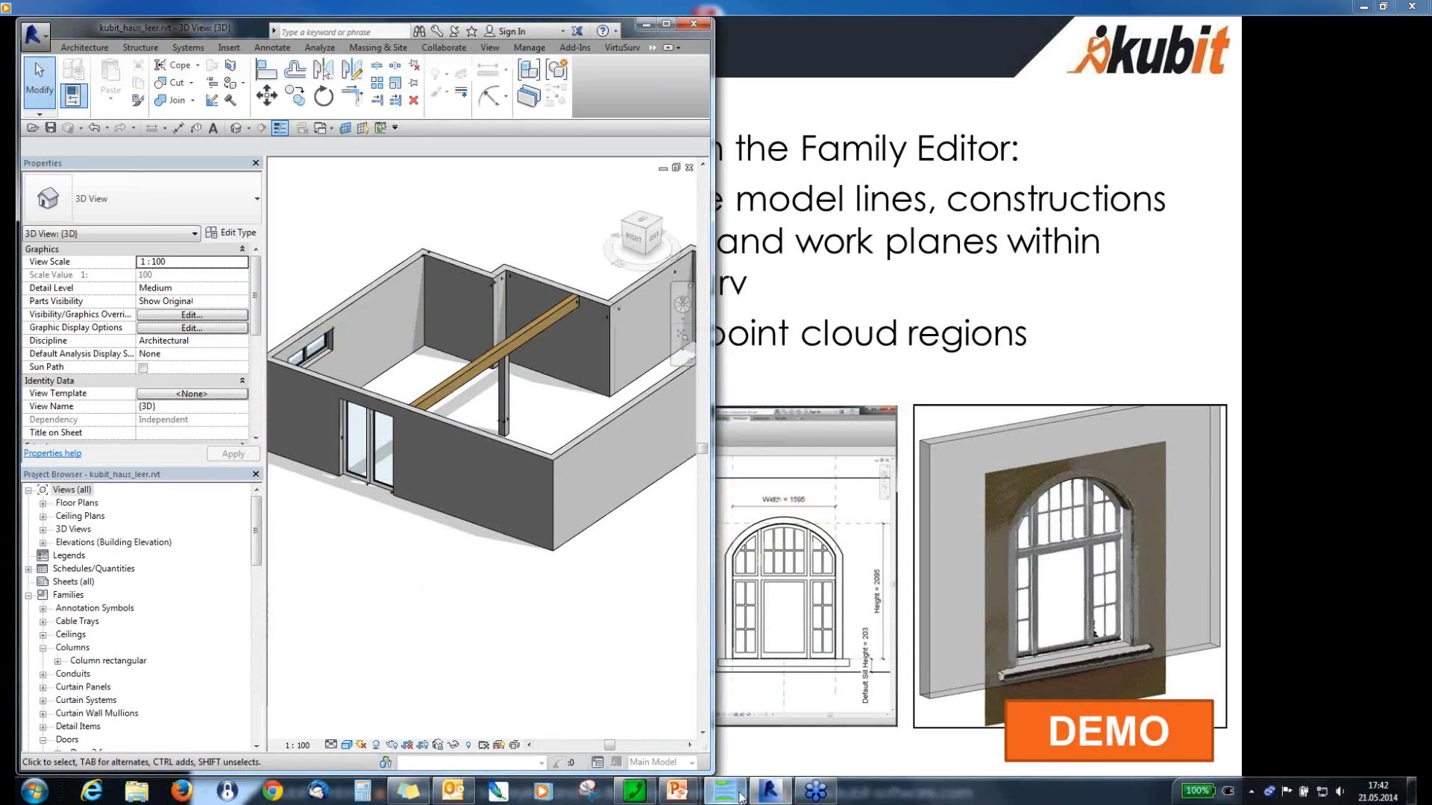
{"action": "left_click", "coordinate": [739, 794]}
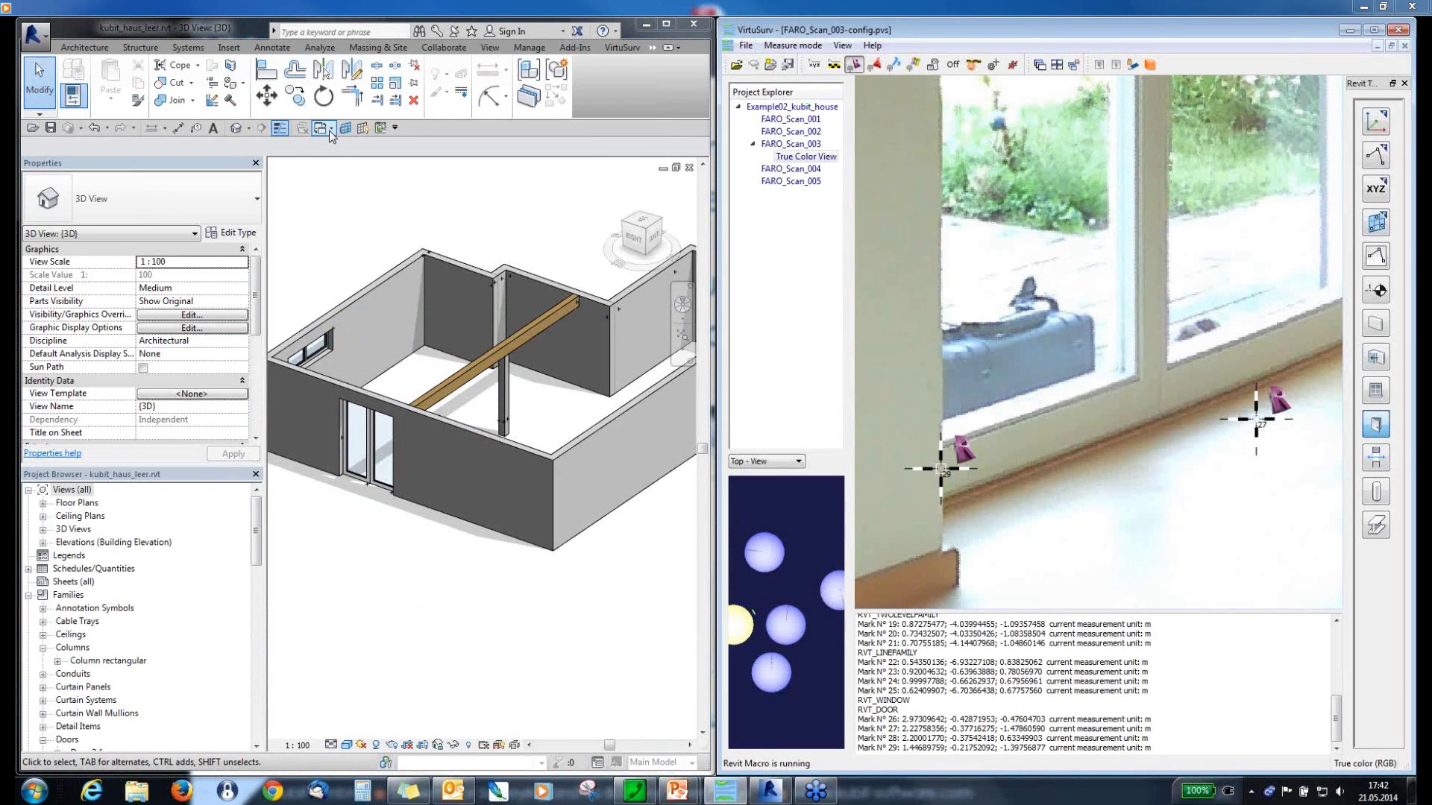
{"action": "left_click", "coordinate": [328, 131]}
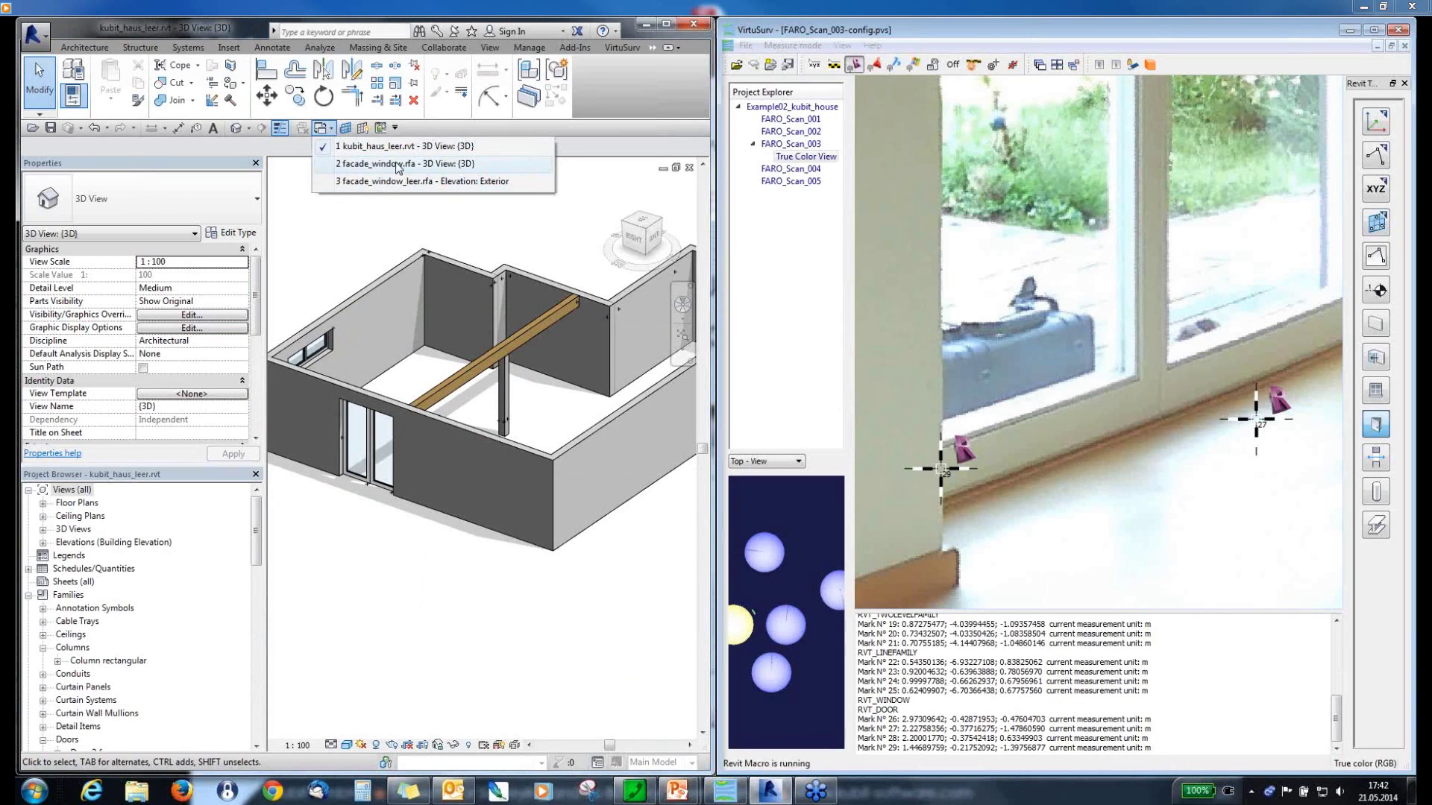
{"action": "left_click", "coordinate": [376, 181]}
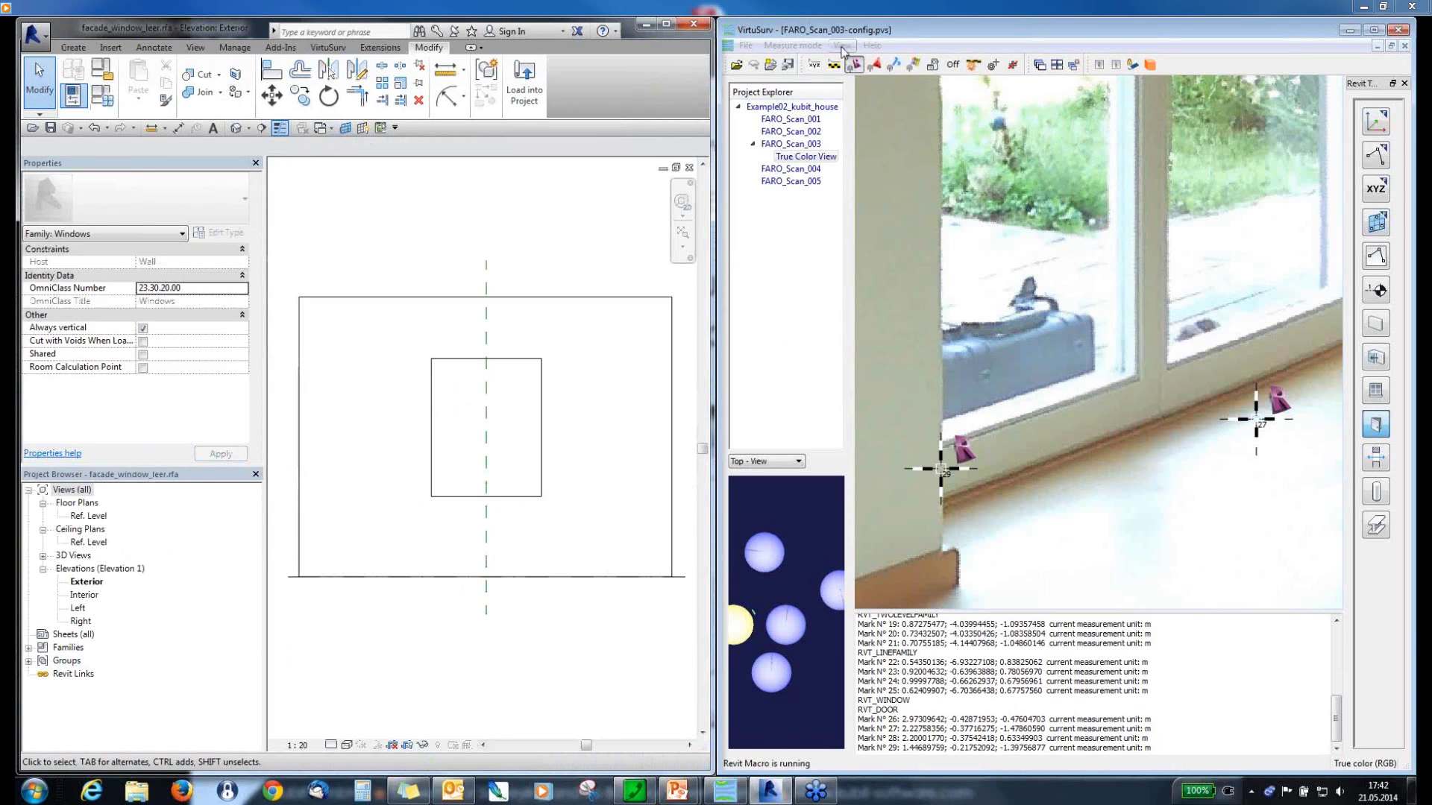
- Open the recent Villa_FA project in VirtuSurv without saving the current one, and display the scan Villa_FA_004-1
{"action": "left_click", "coordinate": [746, 45]}
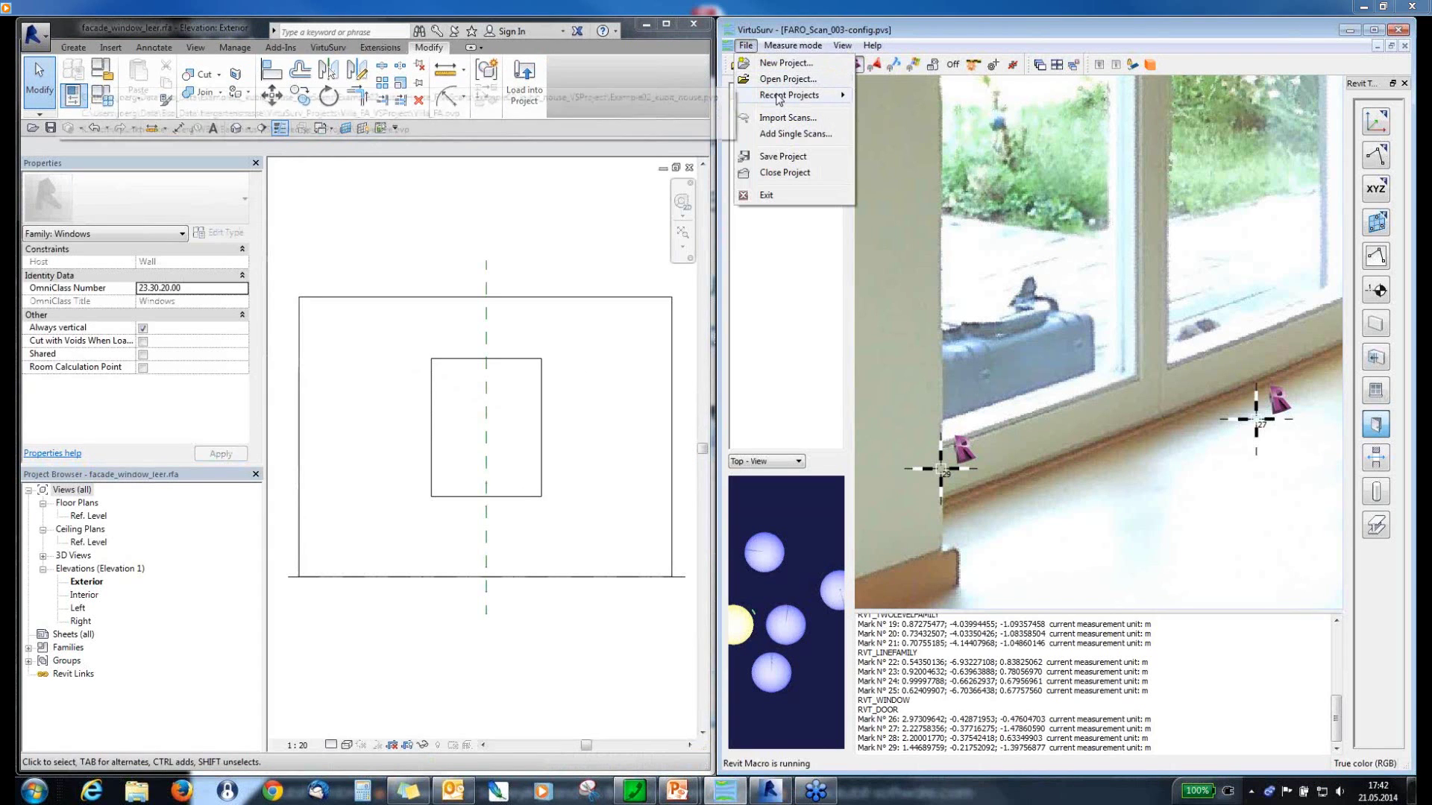
{"action": "mouse_move", "coordinate": [791, 99]}
{"action": "left_click", "coordinate": [397, 115]}
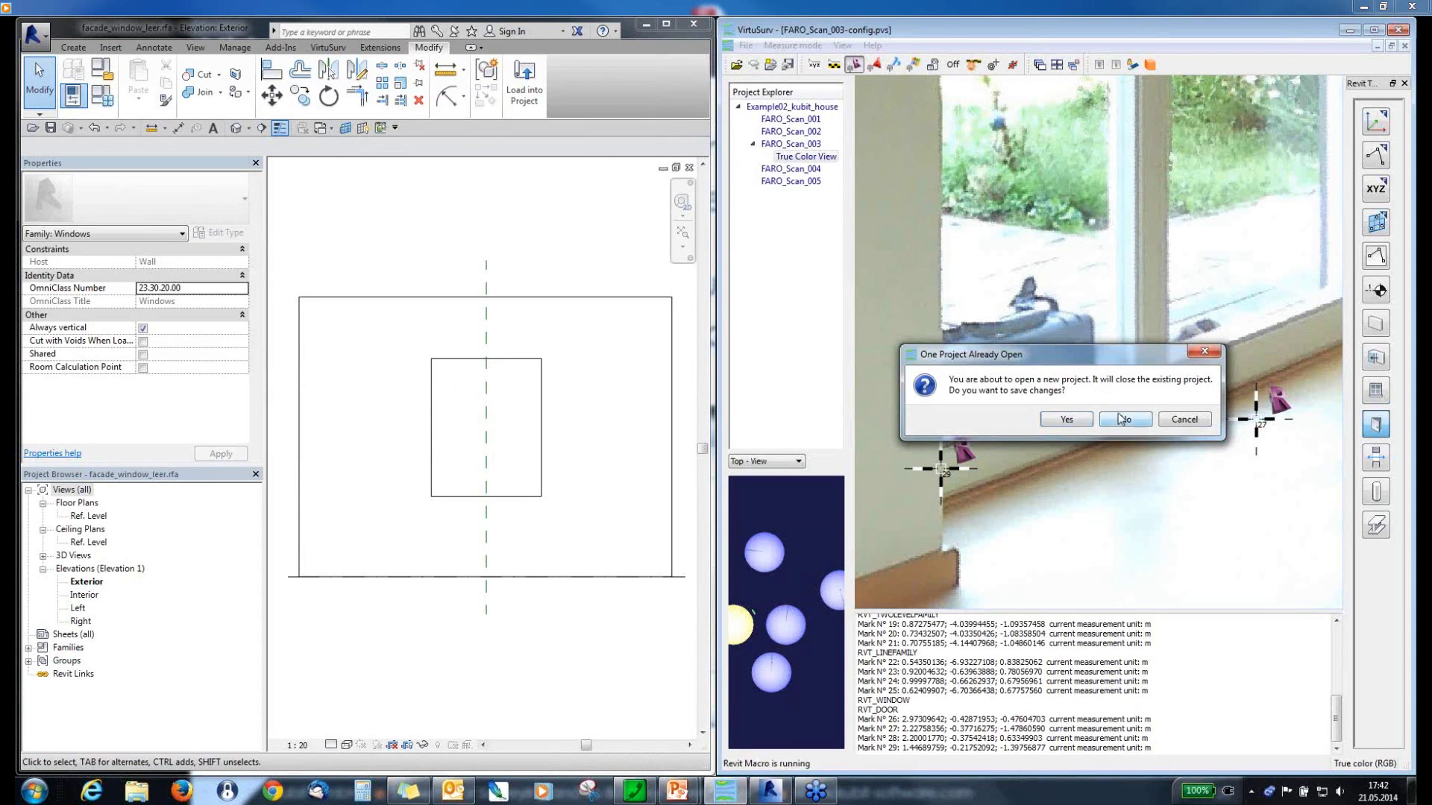
{"action": "left_click", "coordinate": [1122, 419]}
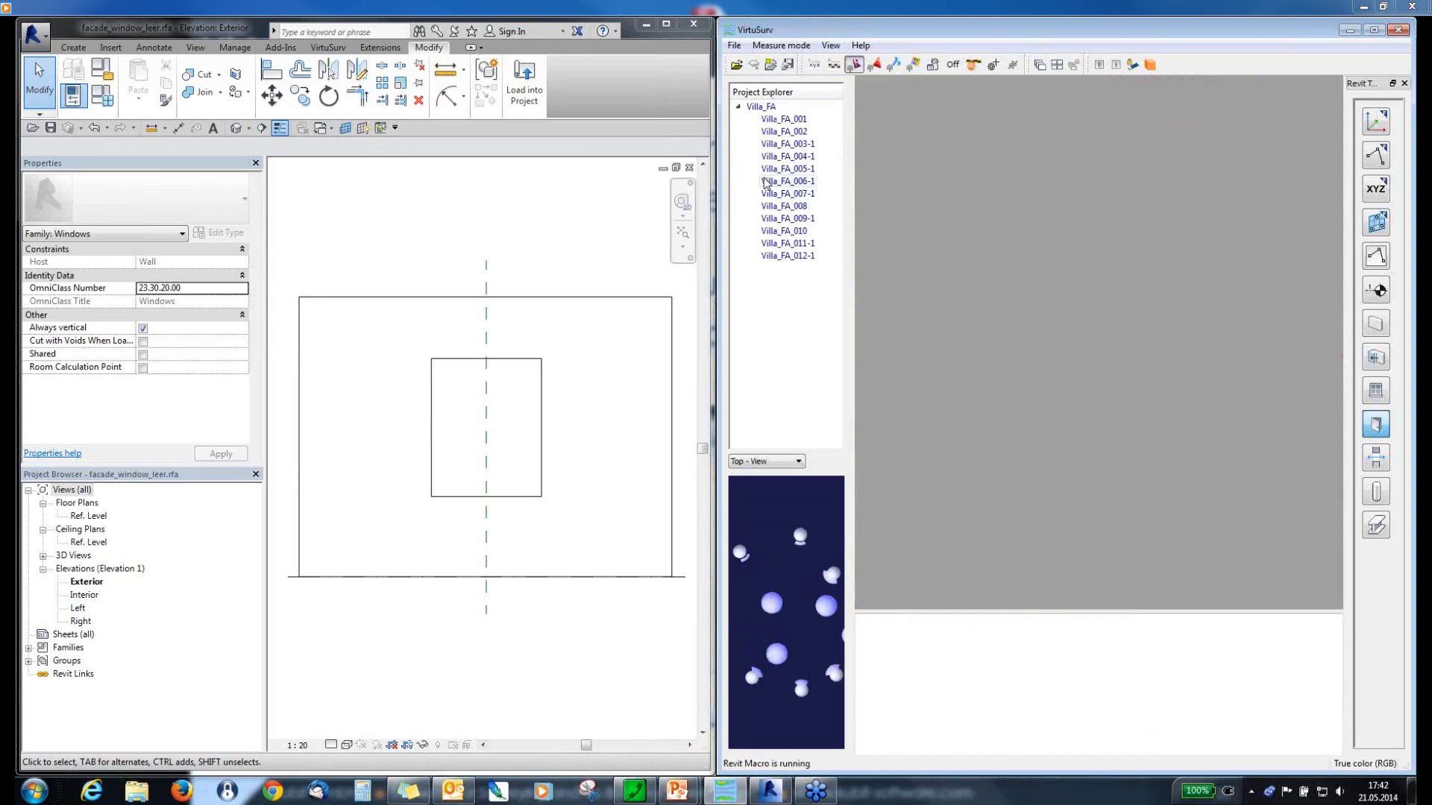
{"action": "double_click", "coordinate": [789, 156]}
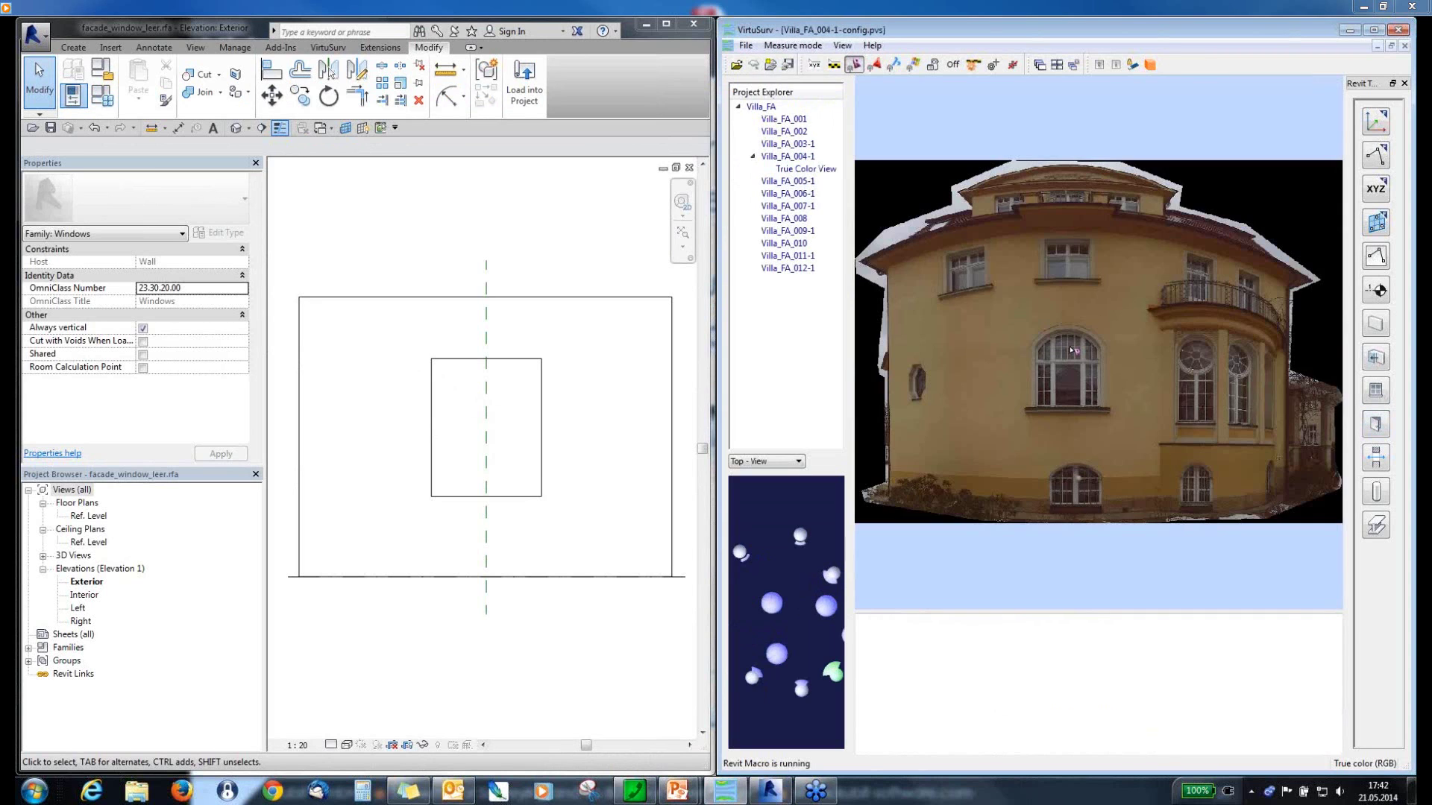
- Draw a three-point model curve along the arch of the large arched window, using perpendicular projection to the plane
{"action": "scroll", "coordinate": [1029, 388], "scroll_direction": "up", "scroll_amount": 3}
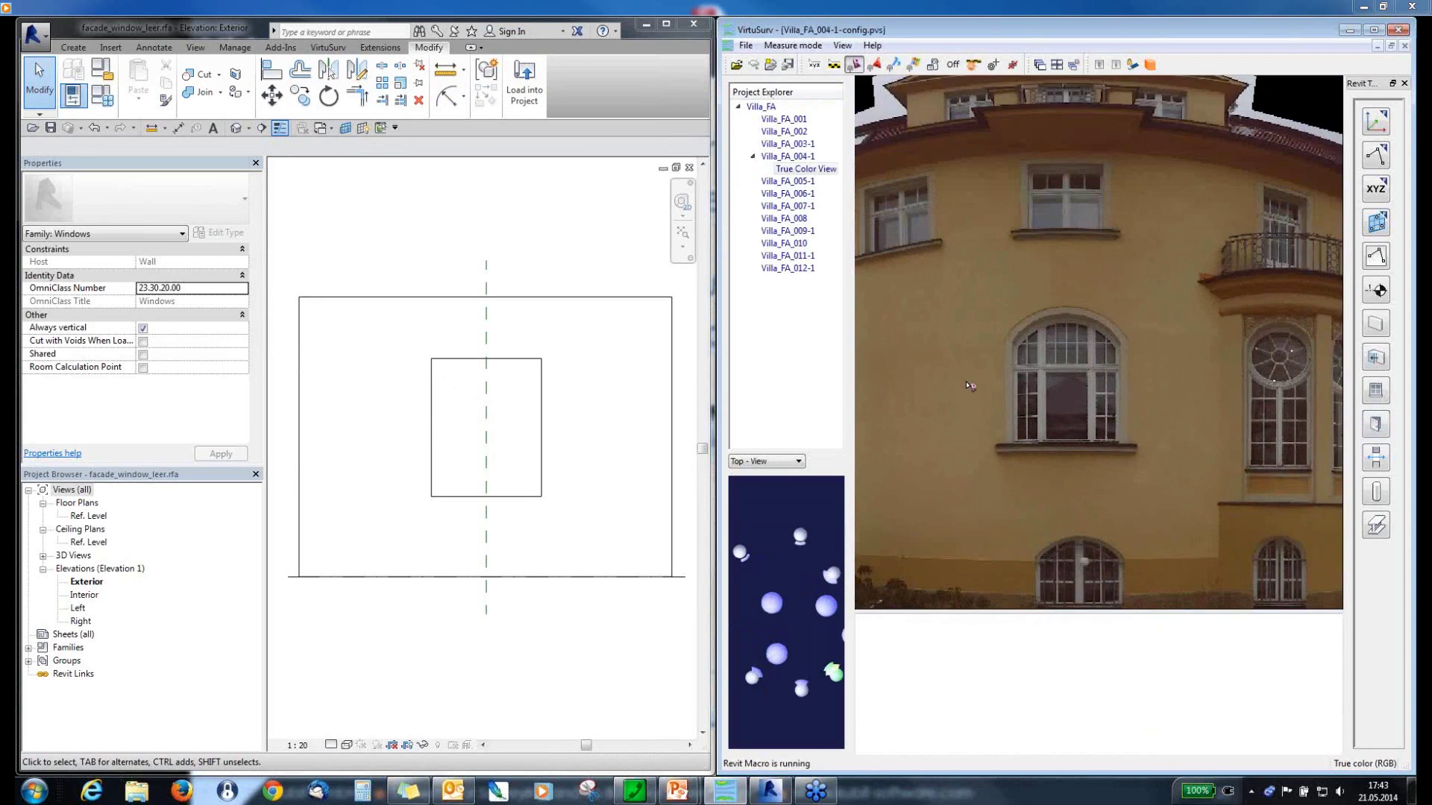
{"action": "left_click", "coordinate": [1375, 159]}
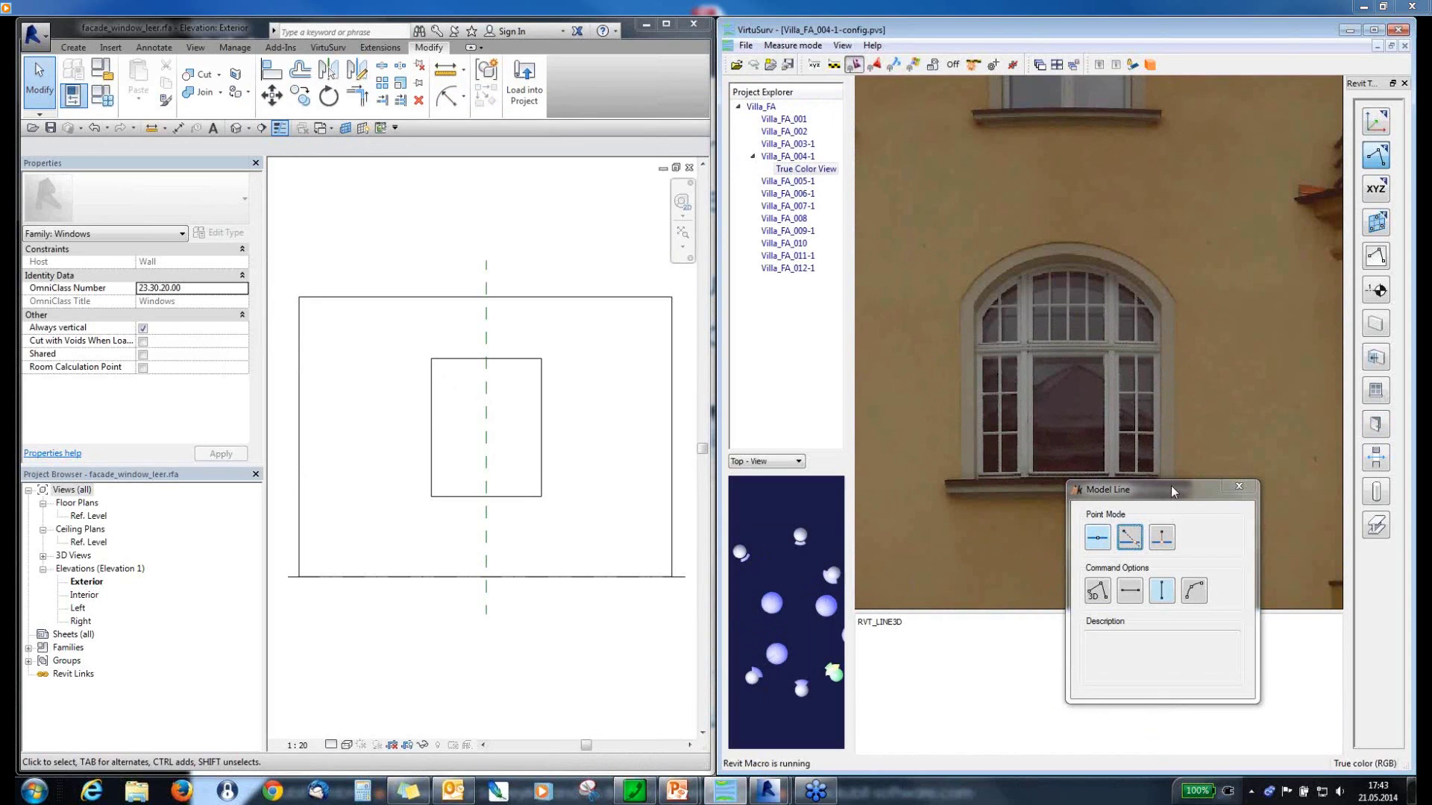
{"action": "left_click_drag", "start_coordinate": [1171, 485], "coordinate": [1246, 536]}
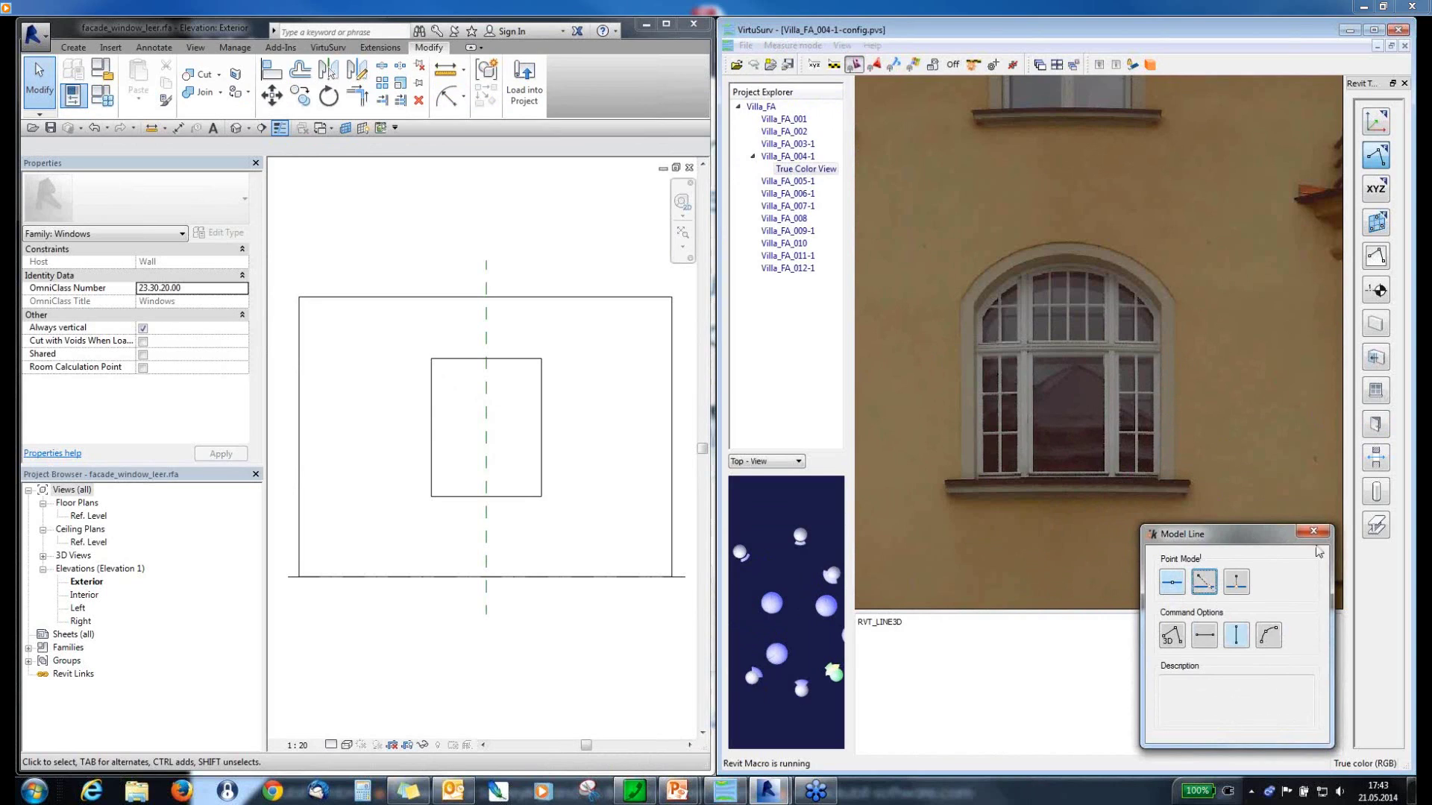
{"action": "left_click", "coordinate": [1268, 639]}
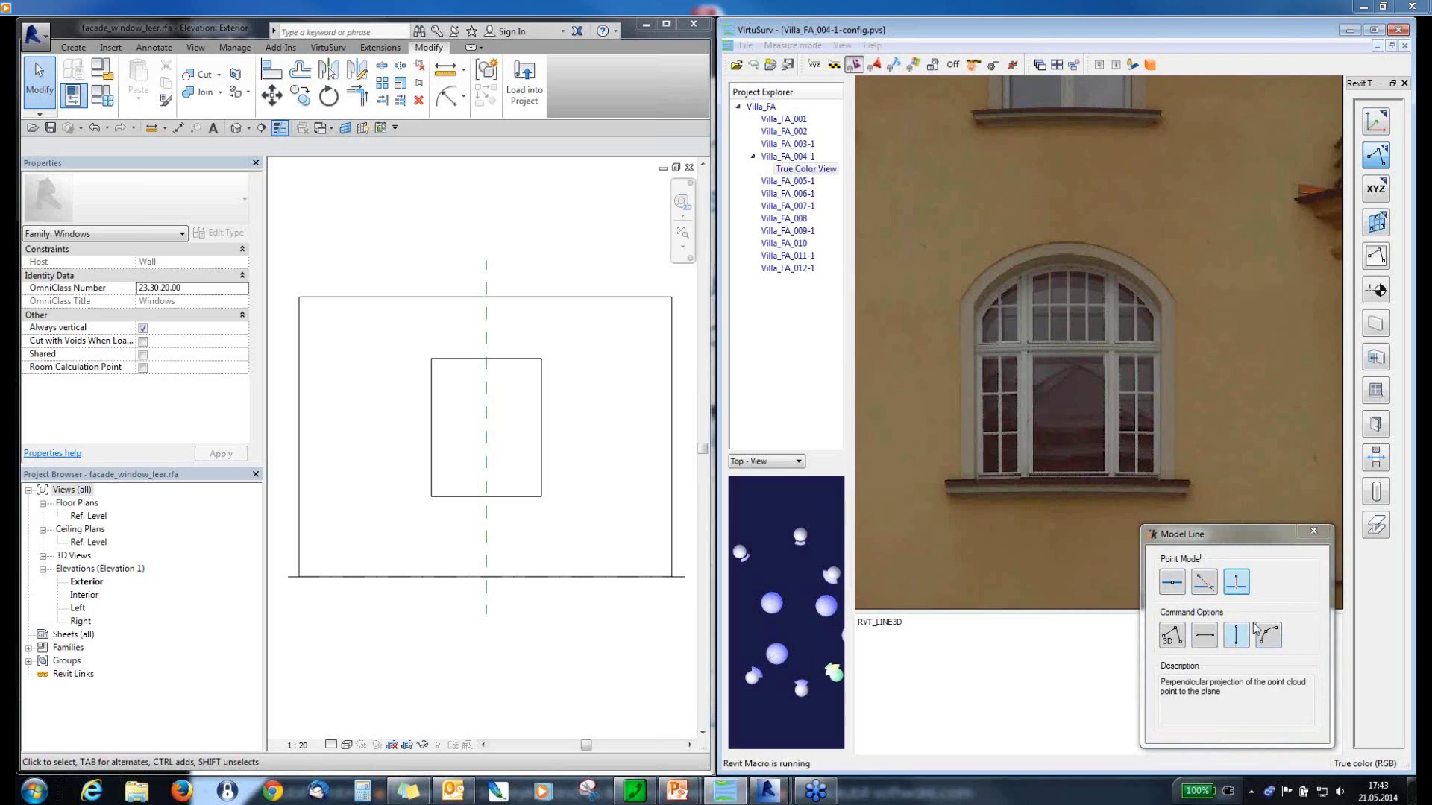
{"action": "scroll", "coordinate": [1090, 305], "scroll_direction": "up", "scroll_amount": 2}
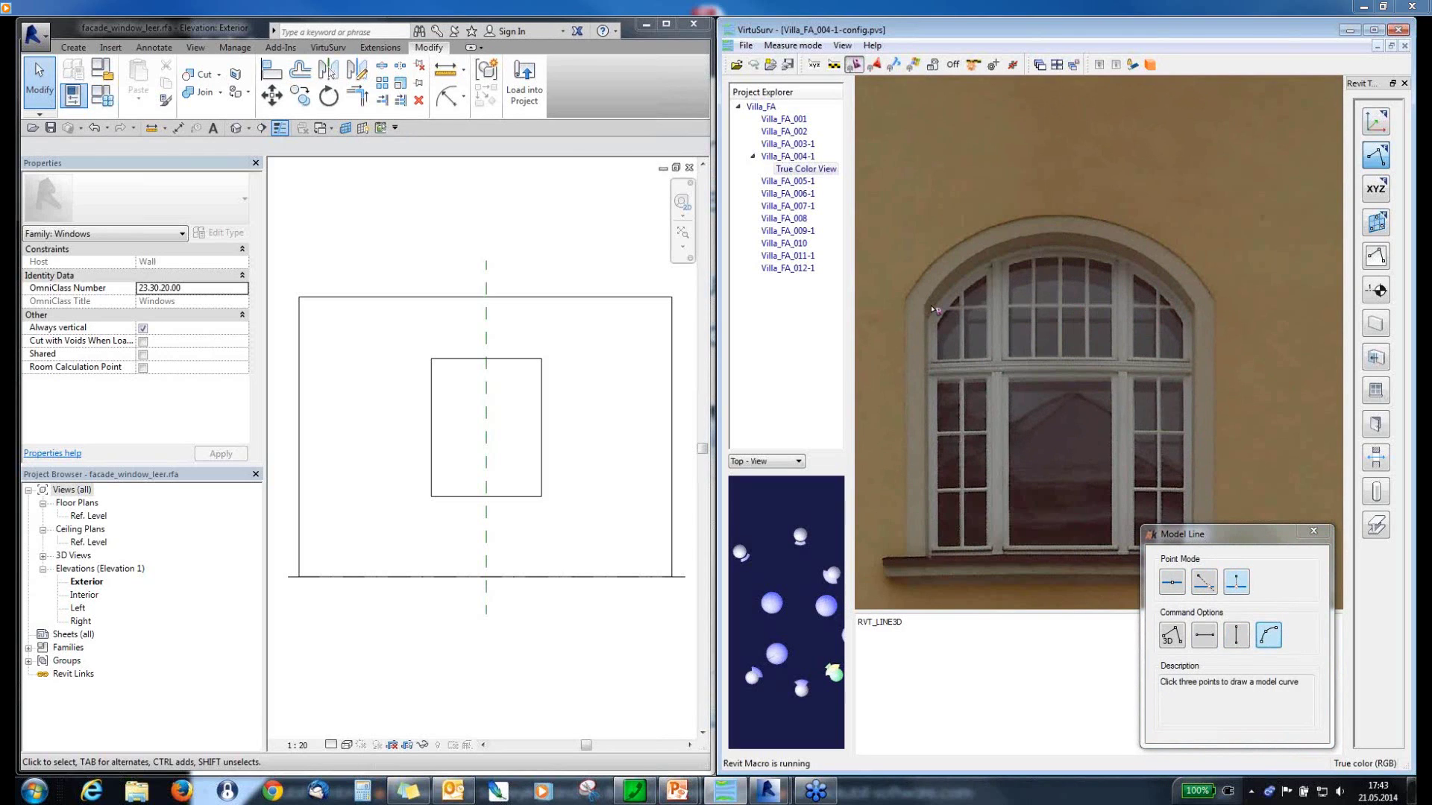
{"action": "left_click", "coordinate": [930, 303]}
{"action": "left_click", "coordinate": [1059, 238]}
{"action": "left_click", "coordinate": [1187, 297]}
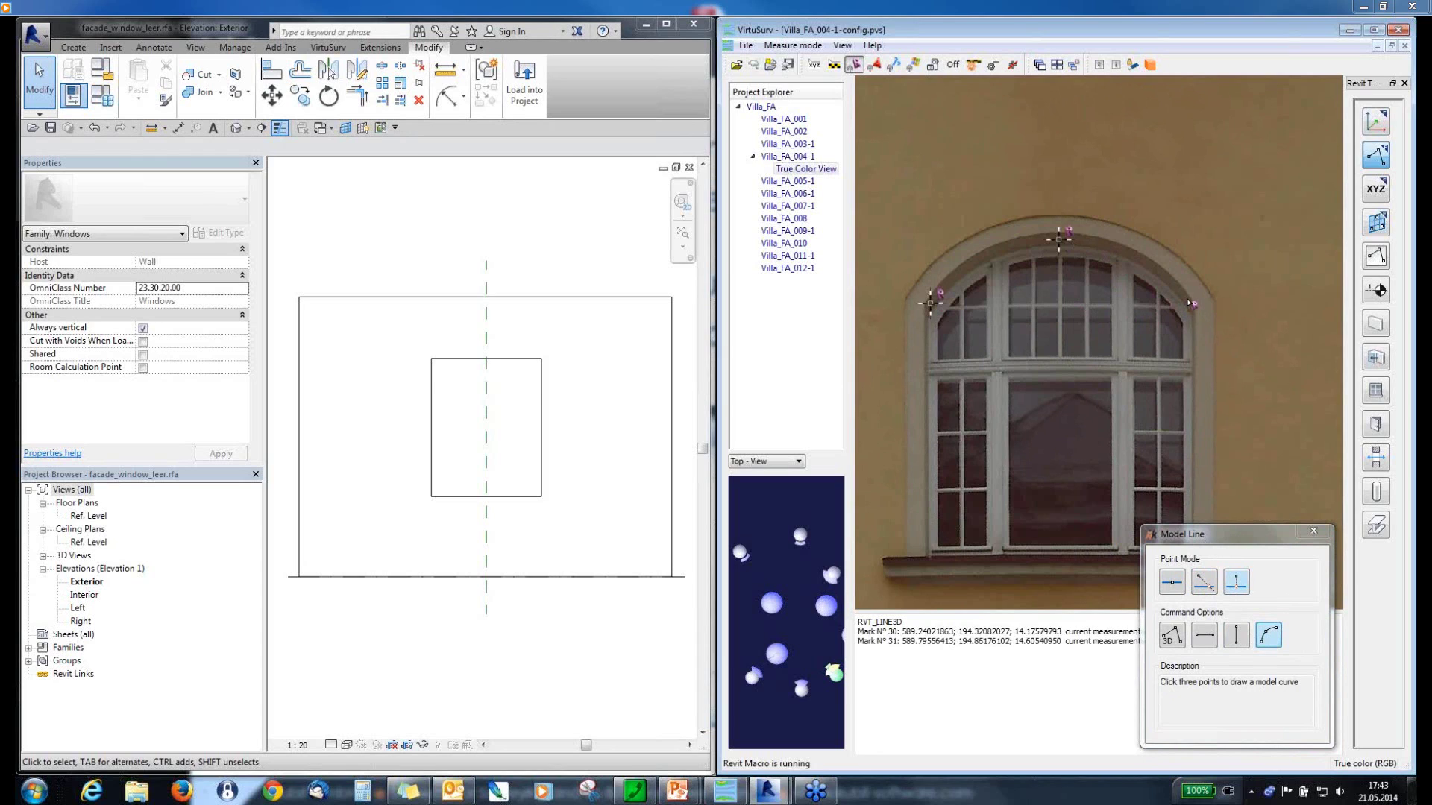
- Draw a vertical model line along the arched window's right jamb, from the sill corner up to the start of the arch
{"action": "left_click", "coordinate": [1243, 640]}
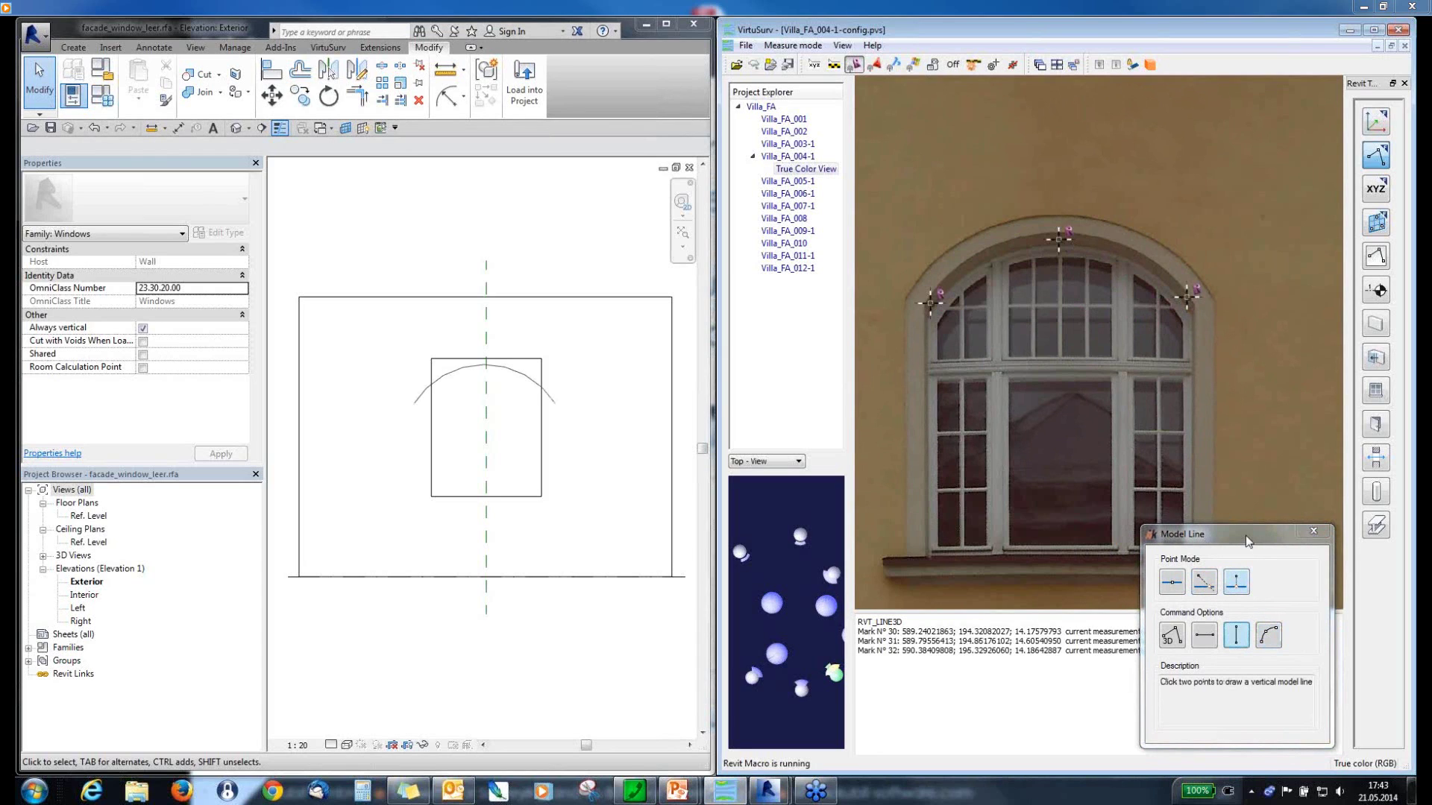
{"action": "left_click_drag", "start_coordinate": [1252, 546], "coordinate": [1269, 565]}
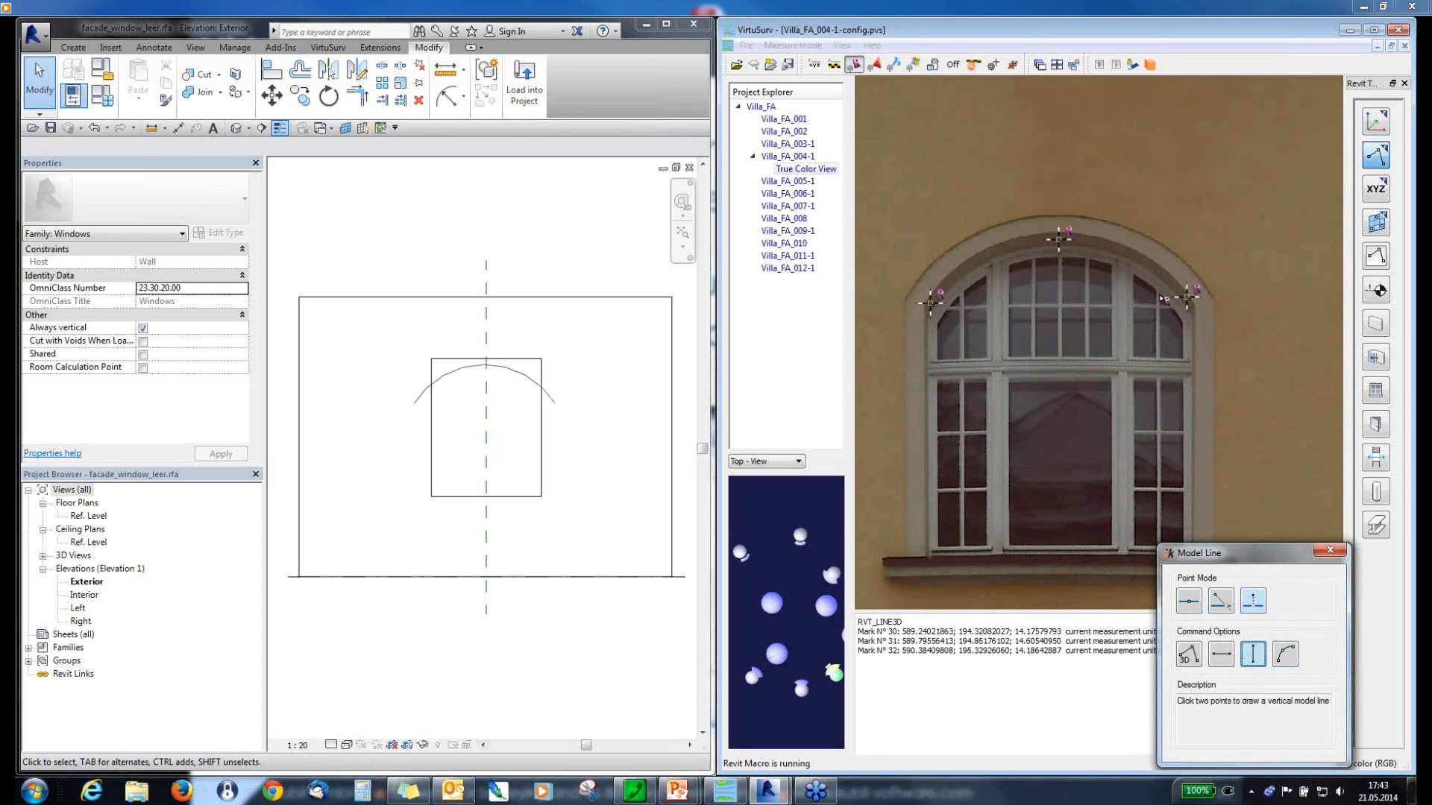
{"action": "left_click", "coordinate": [1191, 367]}
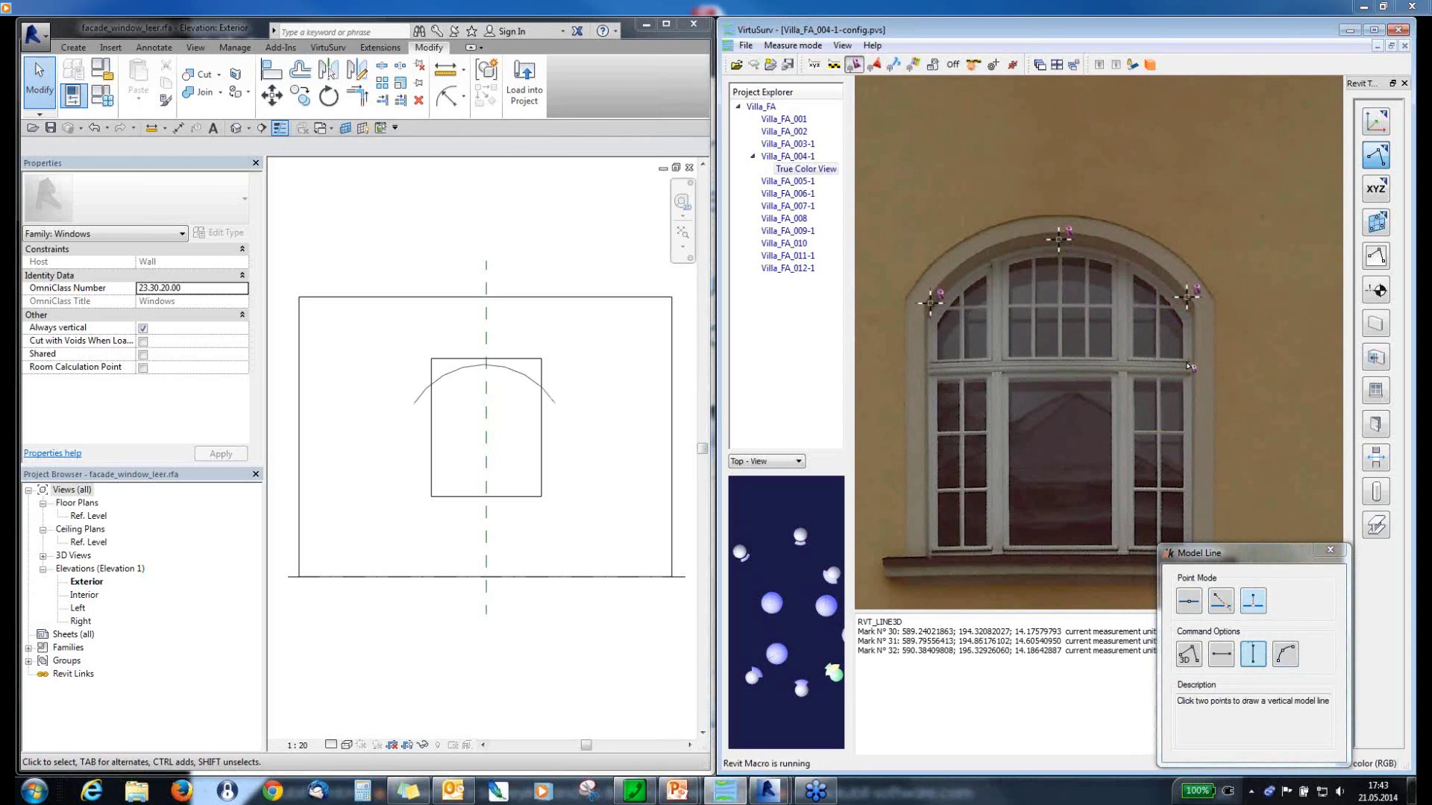
{"action": "scroll", "coordinate": [1191, 367], "scroll_direction": "up", "scroll_amount": 5}
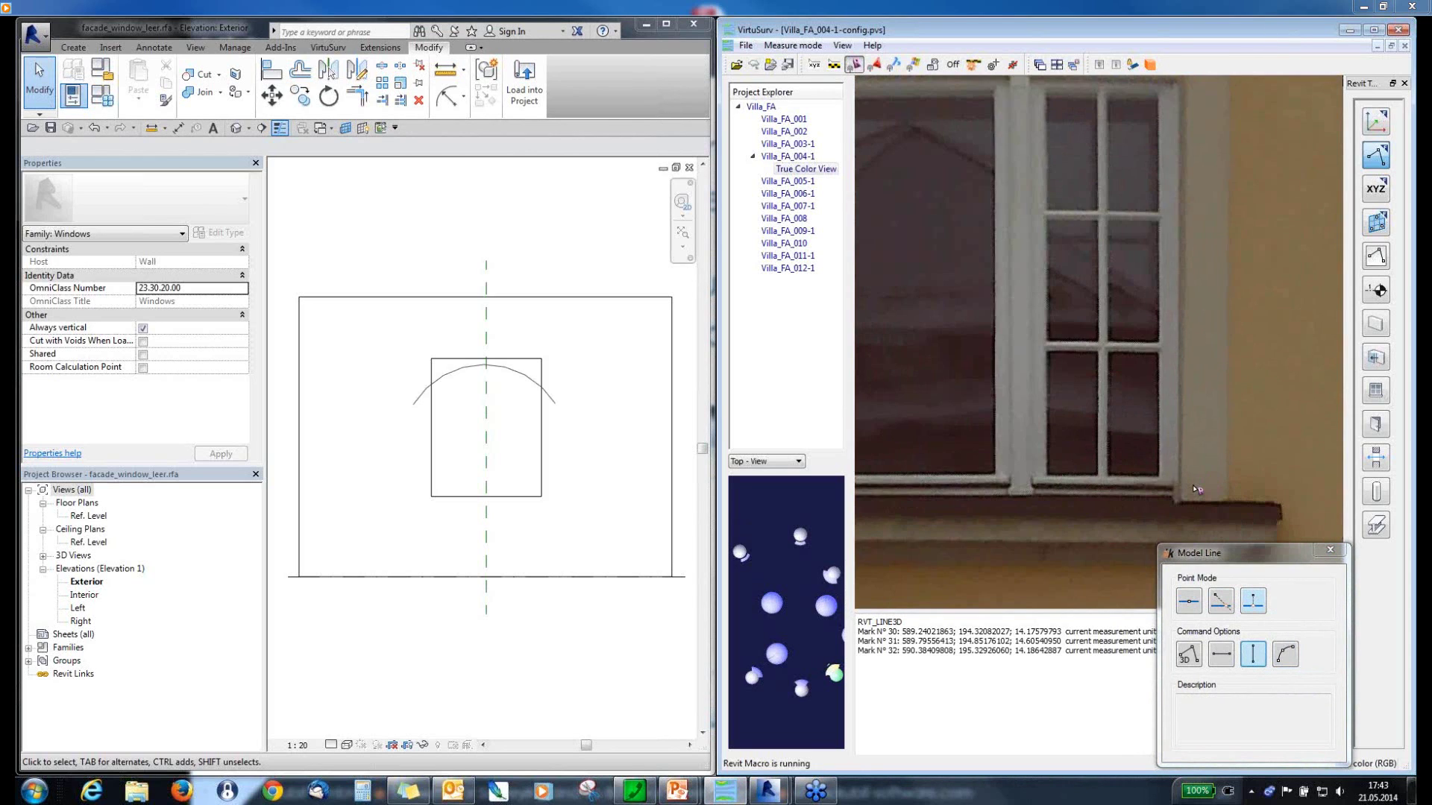
{"action": "scroll", "coordinate": [1197, 489], "scroll_direction": "up", "scroll_amount": 2}
{"action": "left_click", "coordinate": [1169, 472]}
{"action": "middle_click_drag", "start_coordinate": [1172, 477], "coordinate": [1118, 144]}
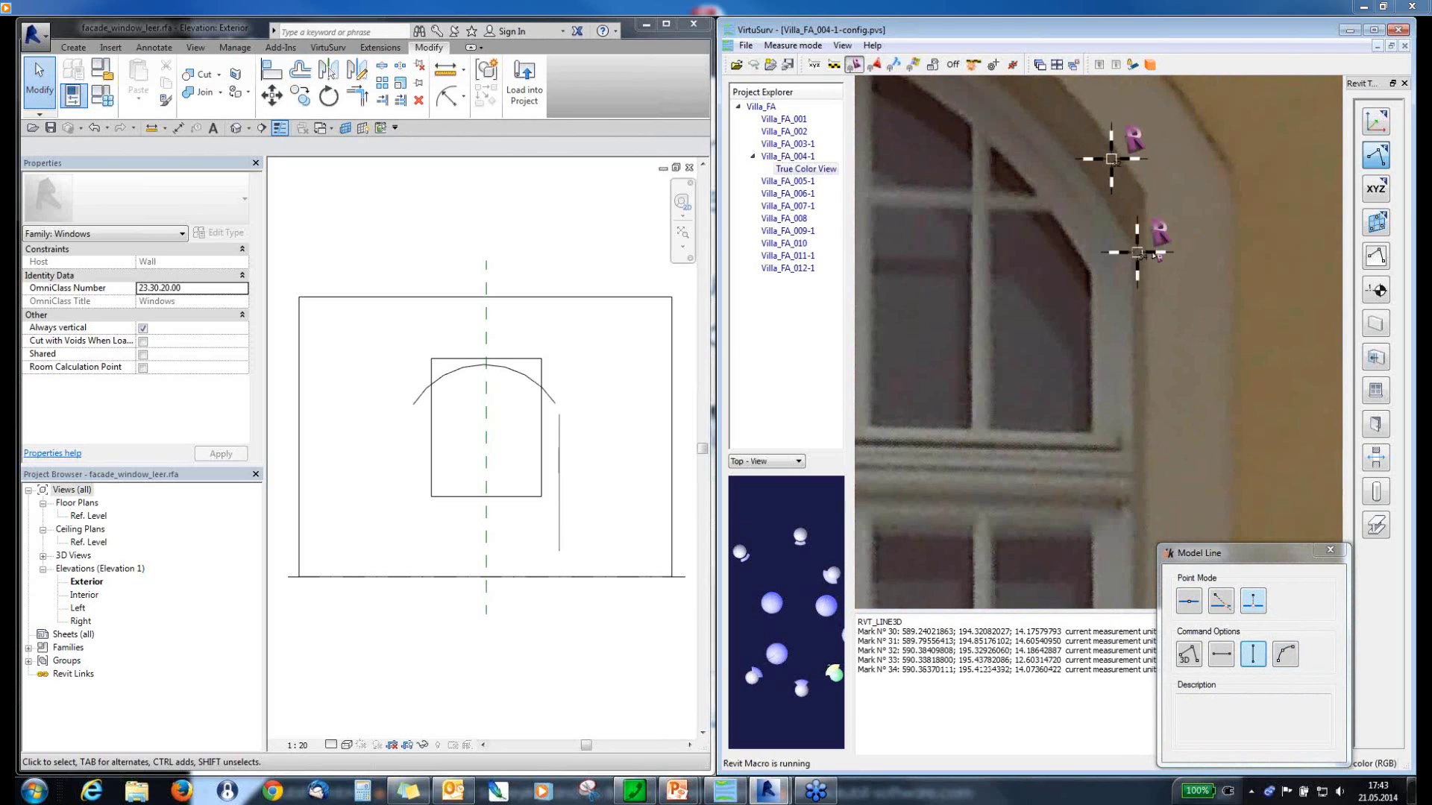
{"action": "left_click", "coordinate": [1162, 259]}
- Draw a vertical model line along the arched window's left jamb, from the sill corner up to the start of the arch
{"action": "scroll", "coordinate": [1190, 277], "scroll_direction": "down", "scroll_amount": 3}
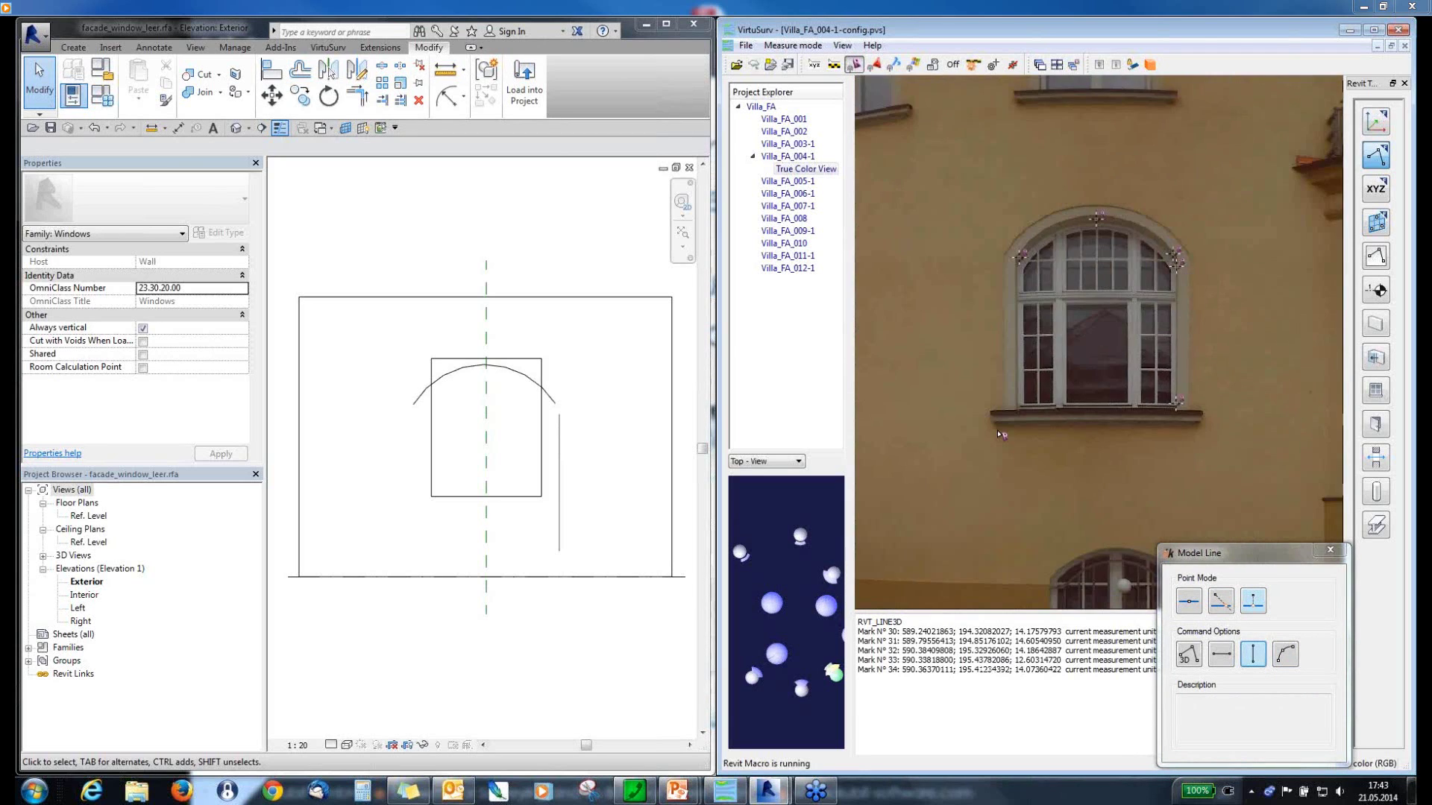
{"action": "scroll", "coordinate": [1020, 422], "scroll_direction": "up", "scroll_amount": 3}
{"action": "left_click", "coordinate": [1021, 422]}
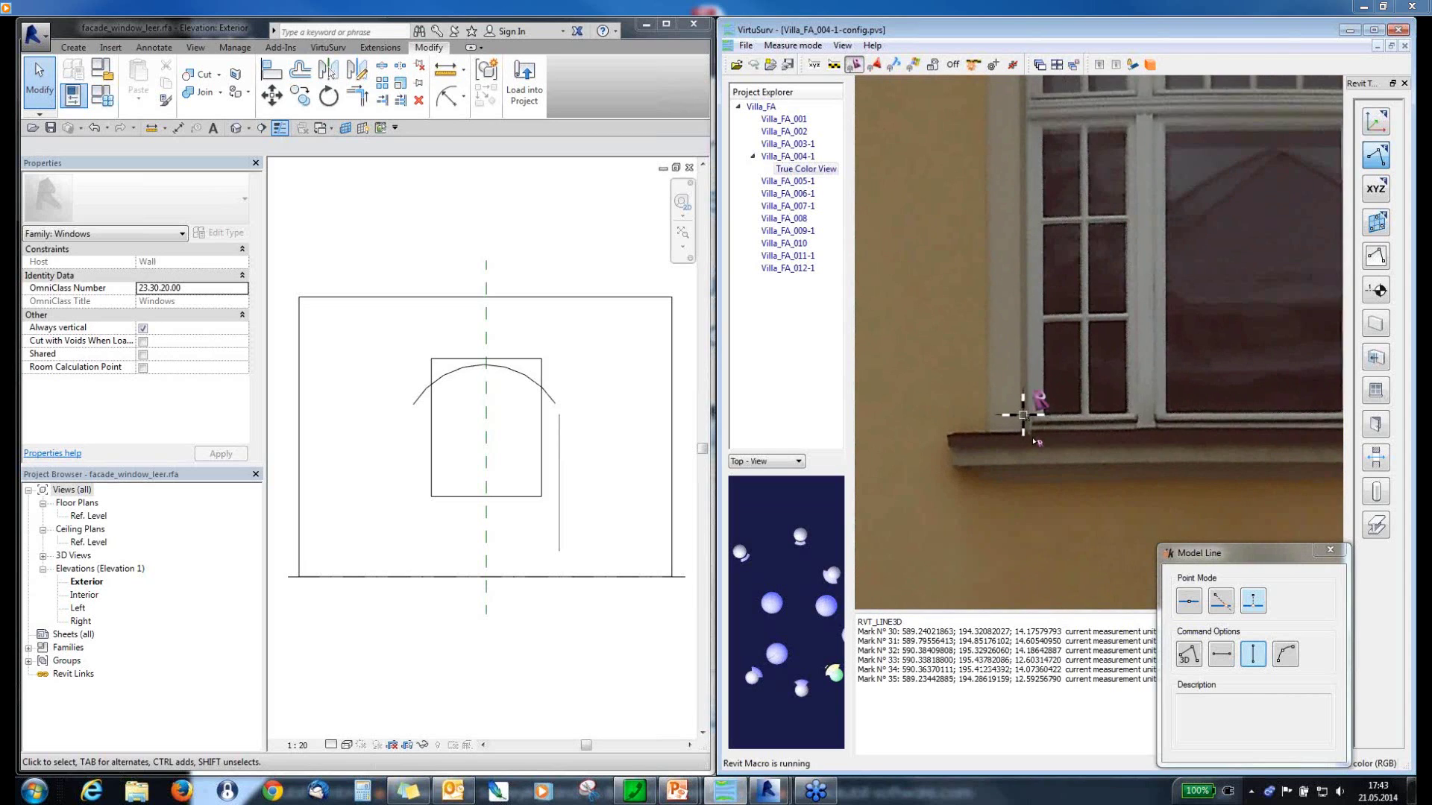
{"action": "scroll", "coordinate": [1021, 420], "scroll_direction": "down", "scroll_amount": 3}
{"action": "scroll", "coordinate": [1033, 316], "scroll_direction": "up", "scroll_amount": 3}
{"action": "left_click", "coordinate": [1038, 219]}
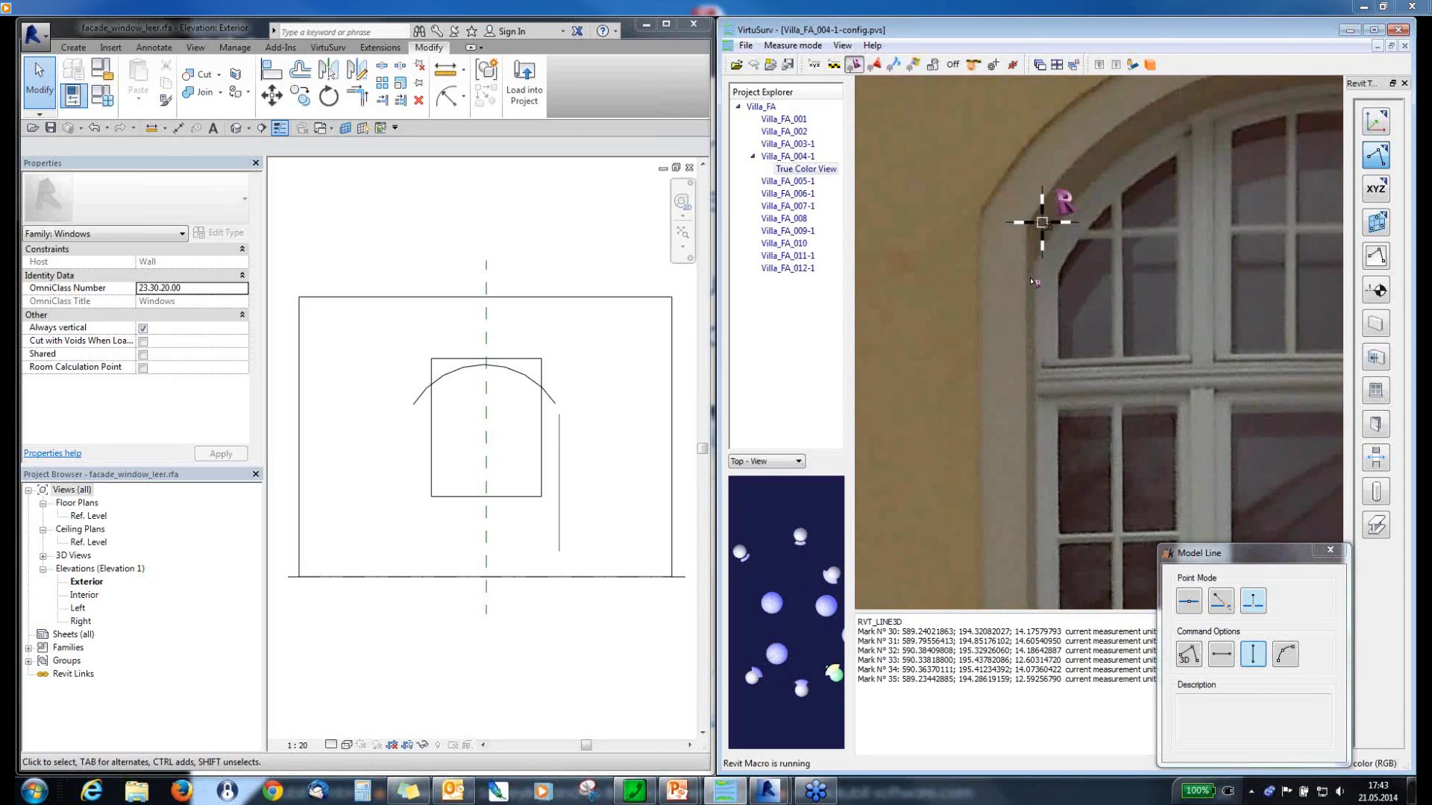
{"action": "scroll", "coordinate": [1039, 223], "scroll_direction": "down", "scroll_amount": 2}
- Draw a horizontal model line along the arched window's sill, from the left sill corner to the right one
{"action": "left_click", "coordinate": [1221, 654]}
{"action": "scroll", "coordinate": [1016, 483], "scroll_direction": "up", "scroll_amount": 1}
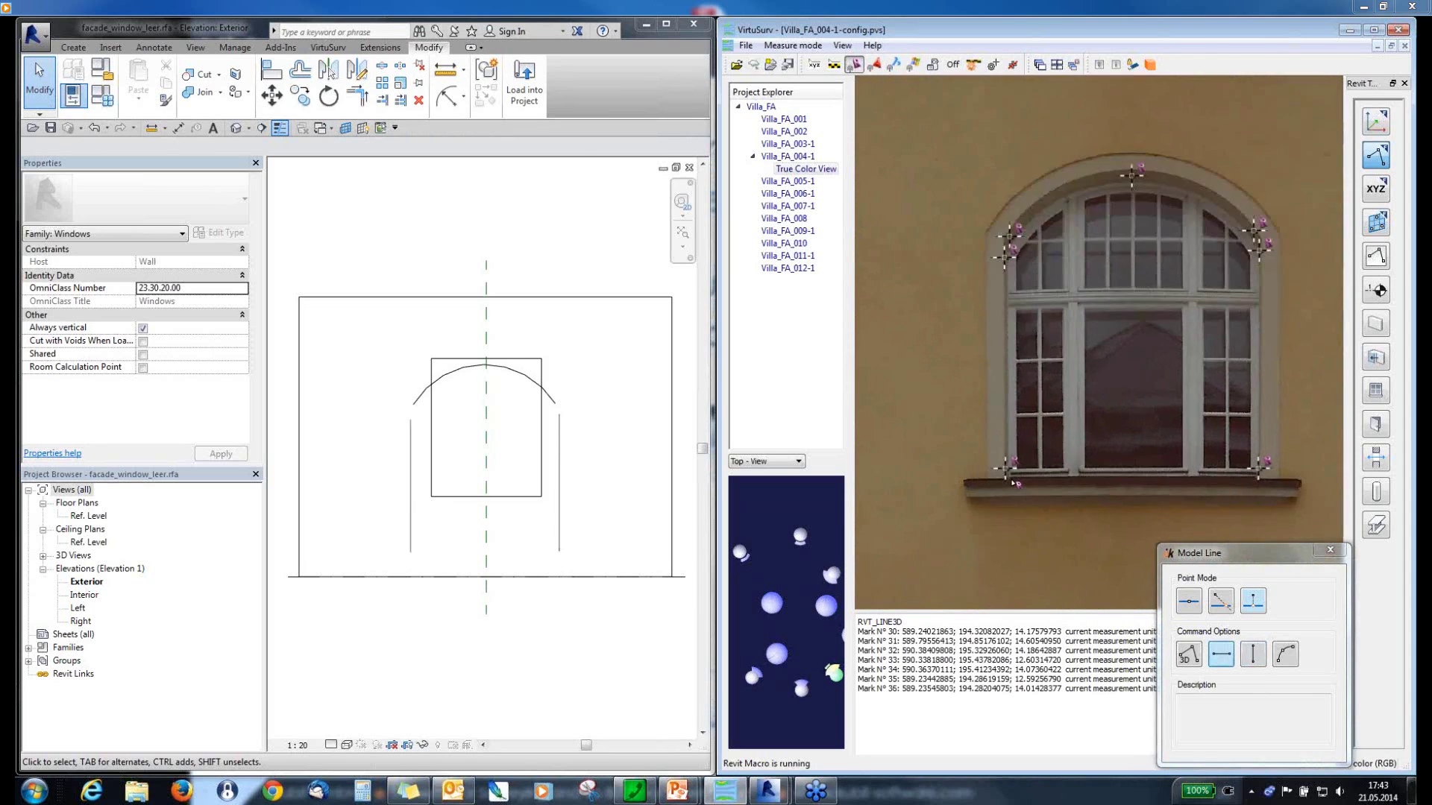
{"action": "scroll", "coordinate": [1013, 483], "scroll_direction": "up", "scroll_amount": 3}
{"action": "left_click", "coordinate": [982, 441]}
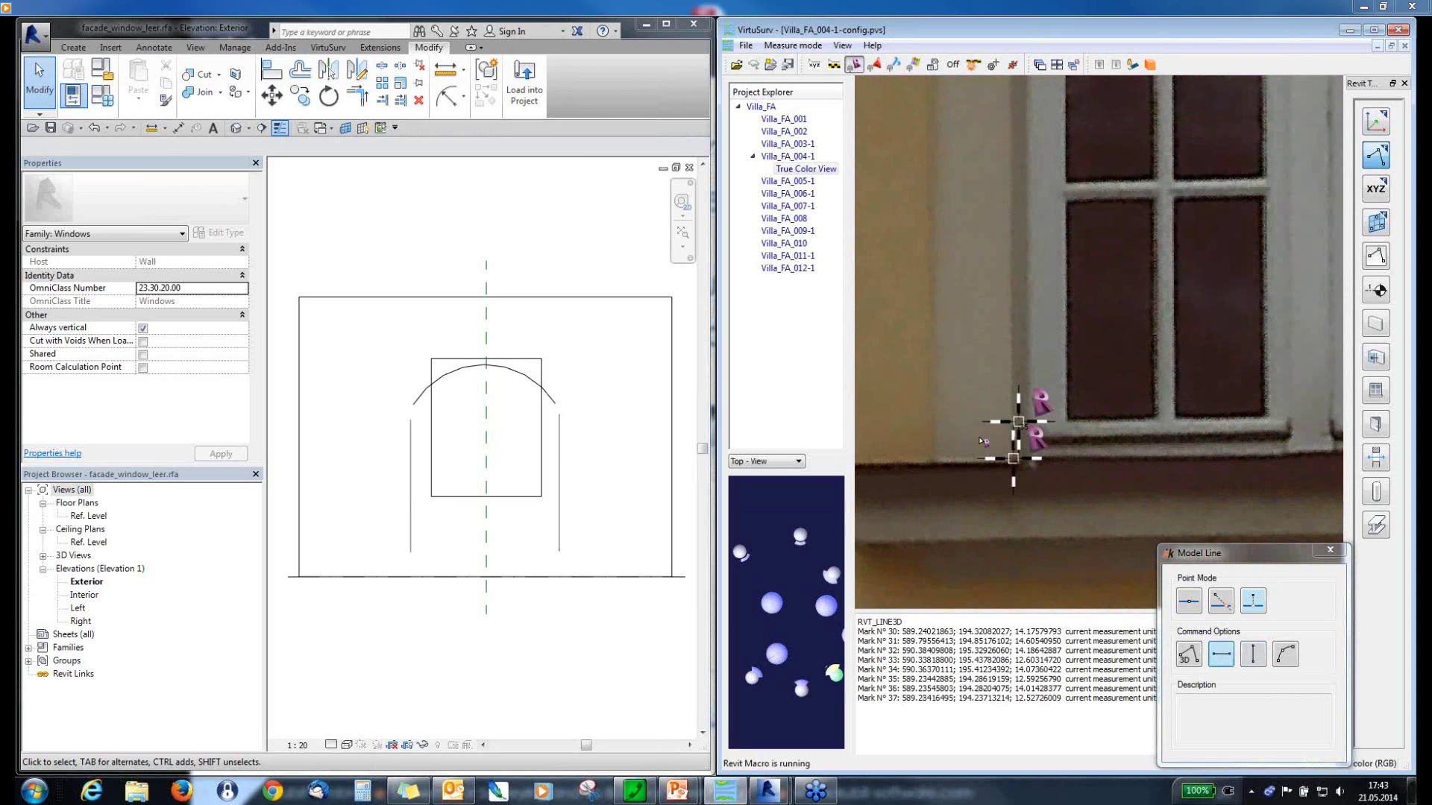
{"action": "scroll", "coordinate": [1018, 425], "scroll_direction": "down", "scroll_amount": 3}
{"action": "scroll", "coordinate": [1166, 428], "scroll_direction": "up", "scroll_amount": 4}
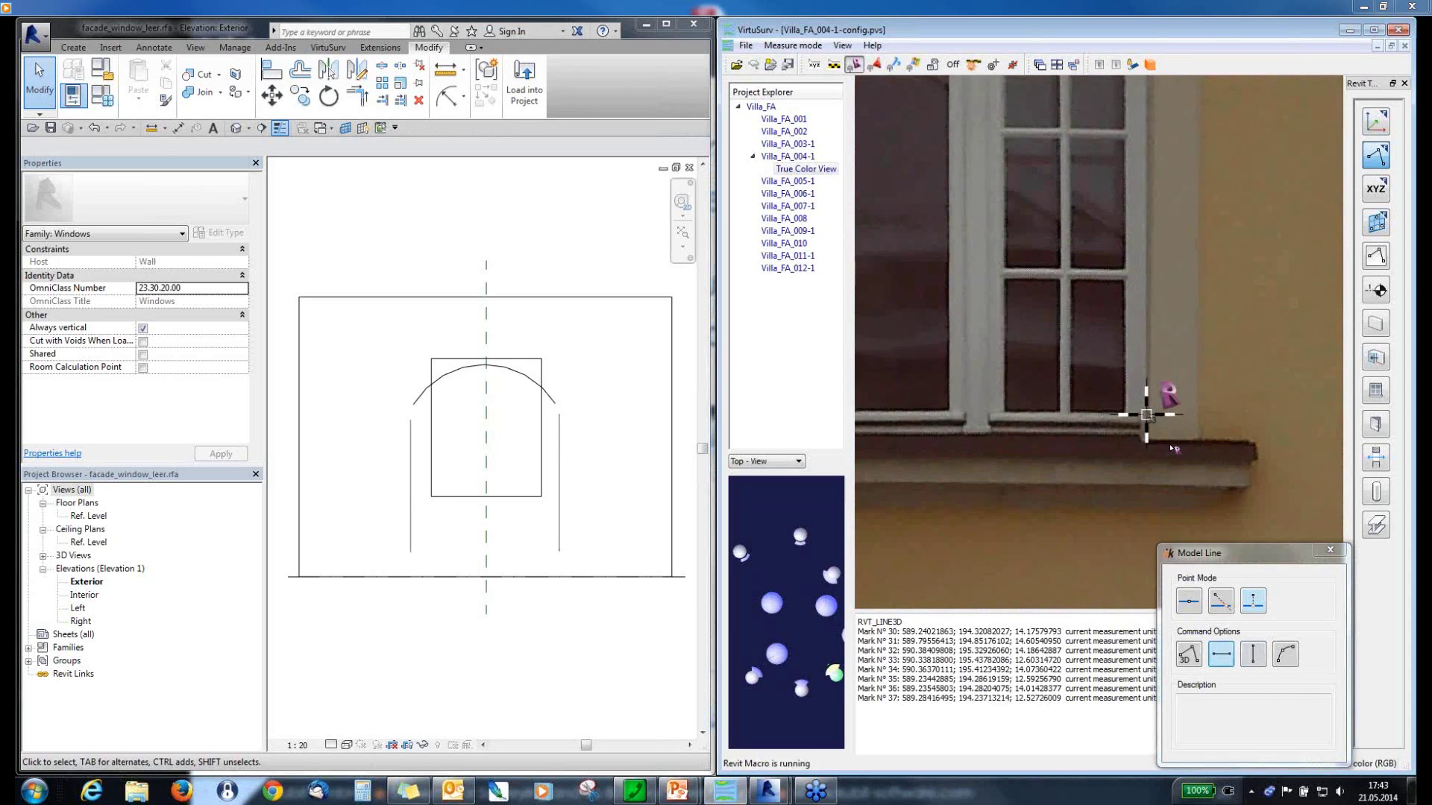
{"action": "left_click", "coordinate": [1146, 415]}
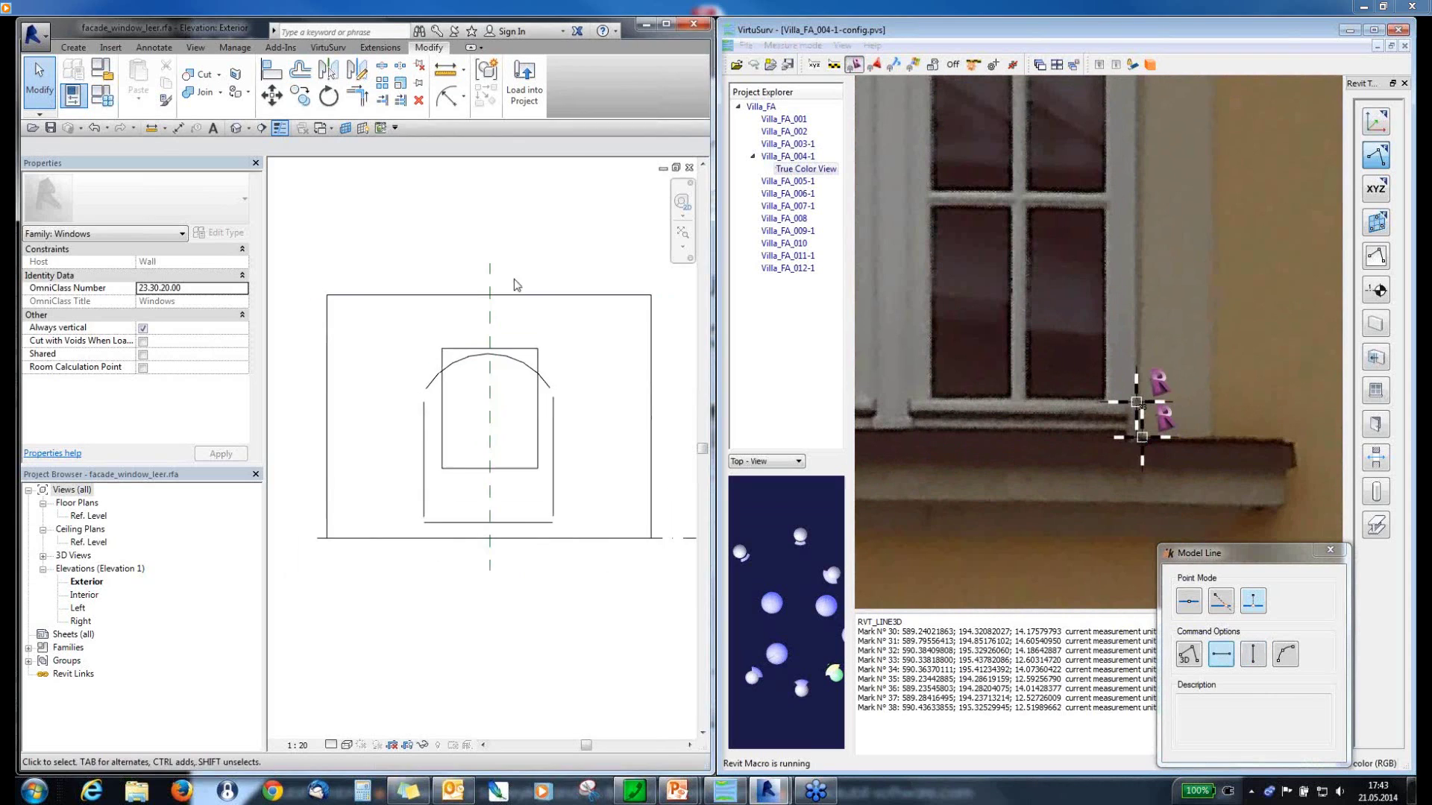
- Edit the rectangular void extrusion's sketch in Revit and pick the arch, both jamb lines and the sill line as new sketch lines
{"action": "scroll", "coordinate": [519, 531], "scroll_direction": "up", "scroll_amount": 2}
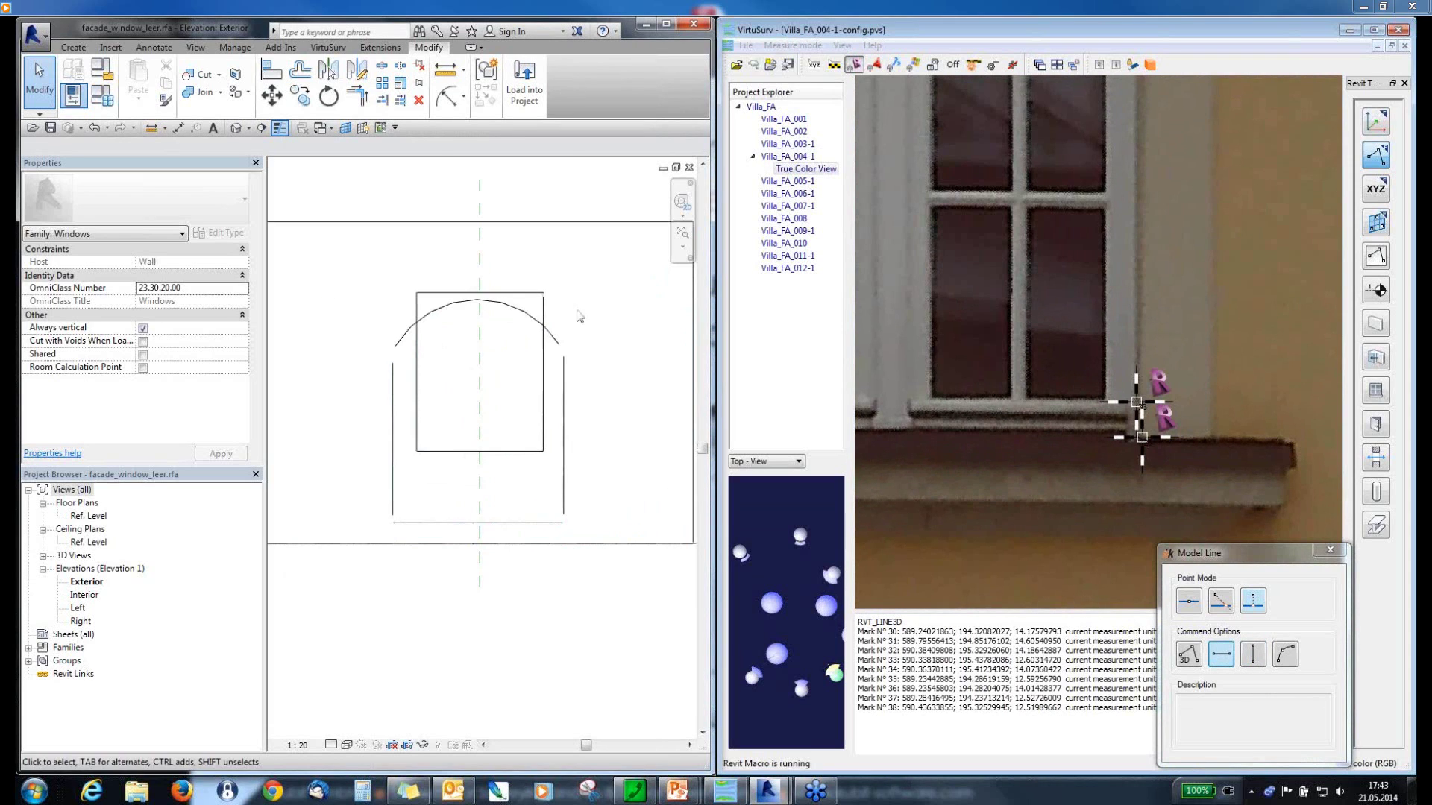
{"action": "left_click", "coordinate": [508, 296]}
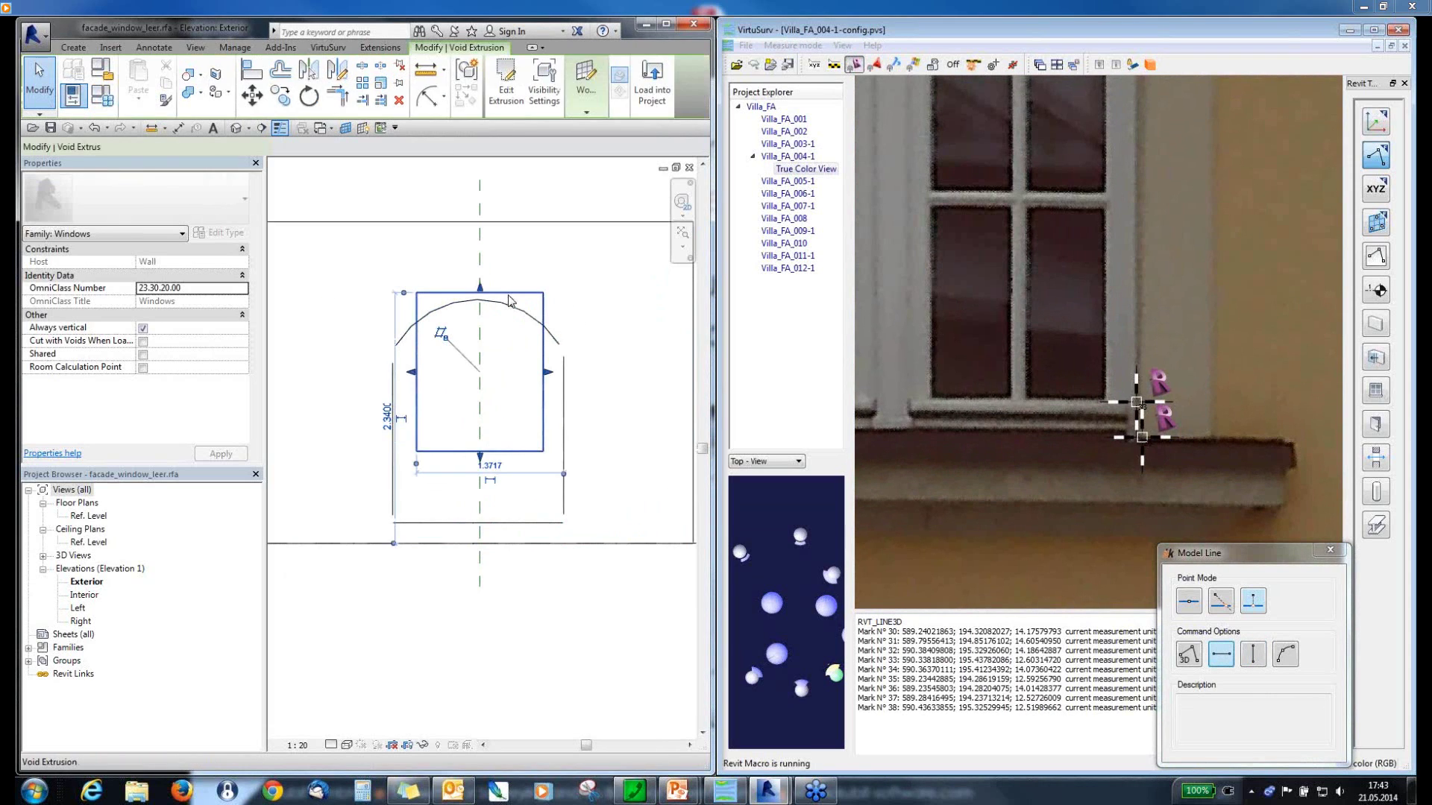
{"action": "left_click", "coordinate": [506, 84]}
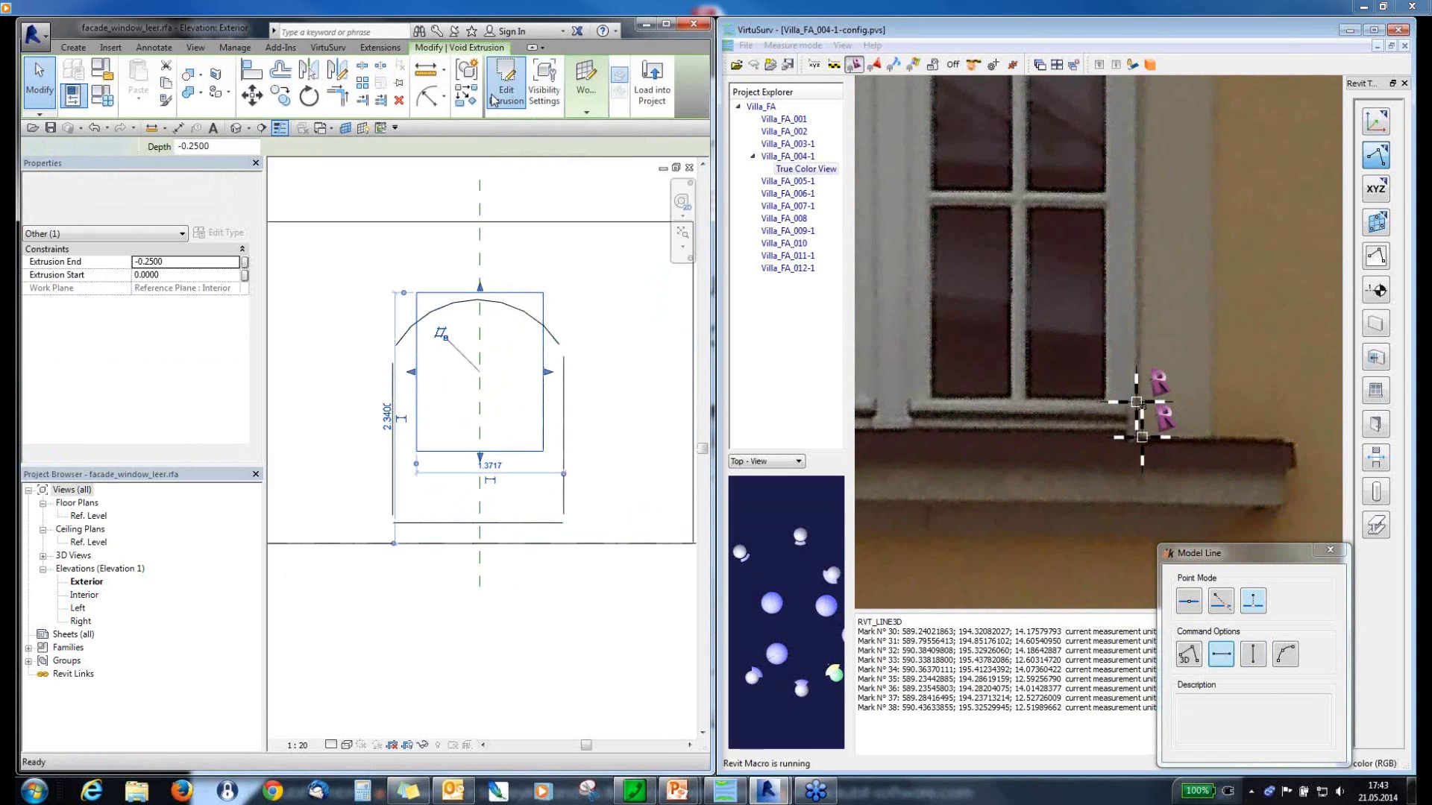
{"action": "left_click", "coordinate": [580, 98]}
{"action": "left_click", "coordinate": [460, 300]}
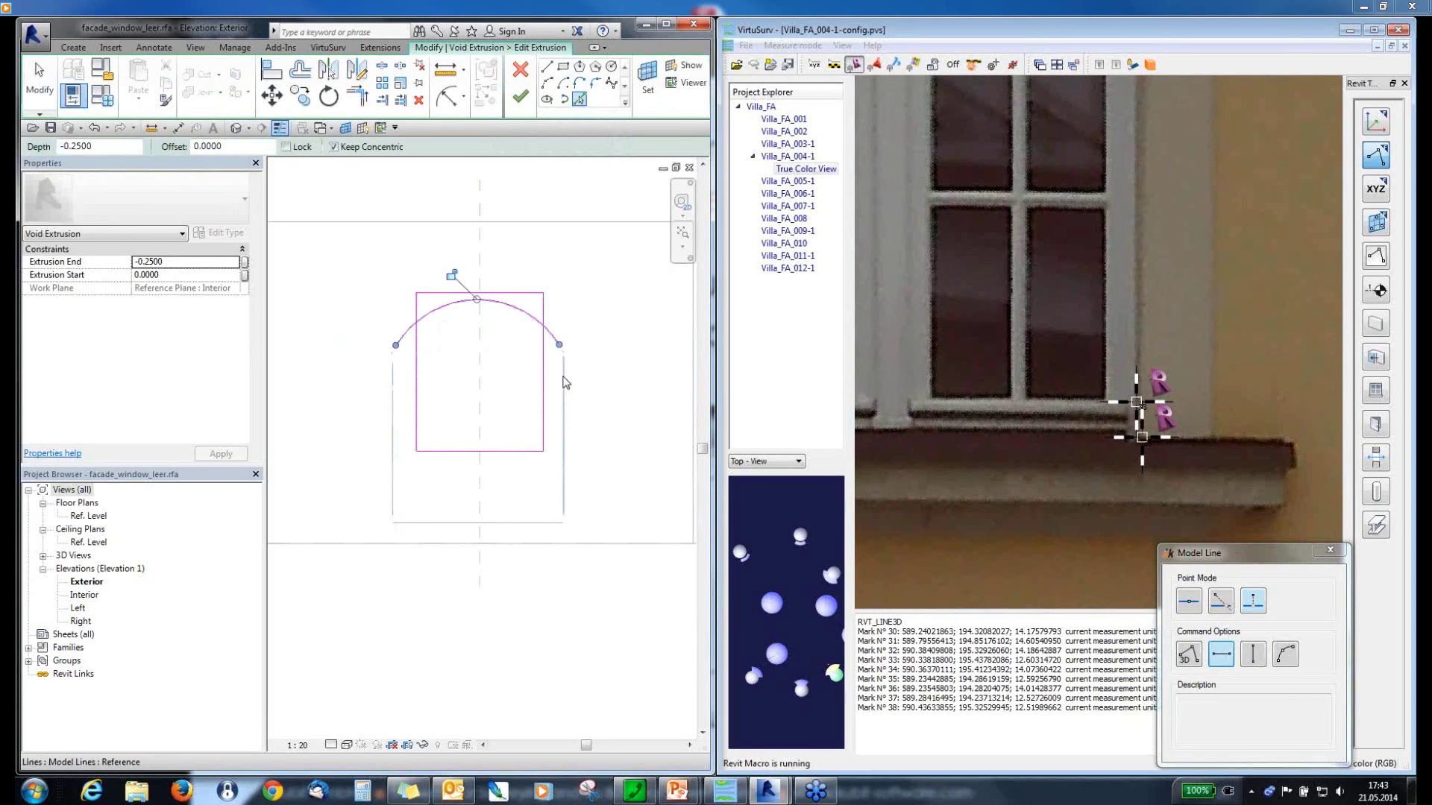
{"action": "left_click", "coordinate": [536, 531]}
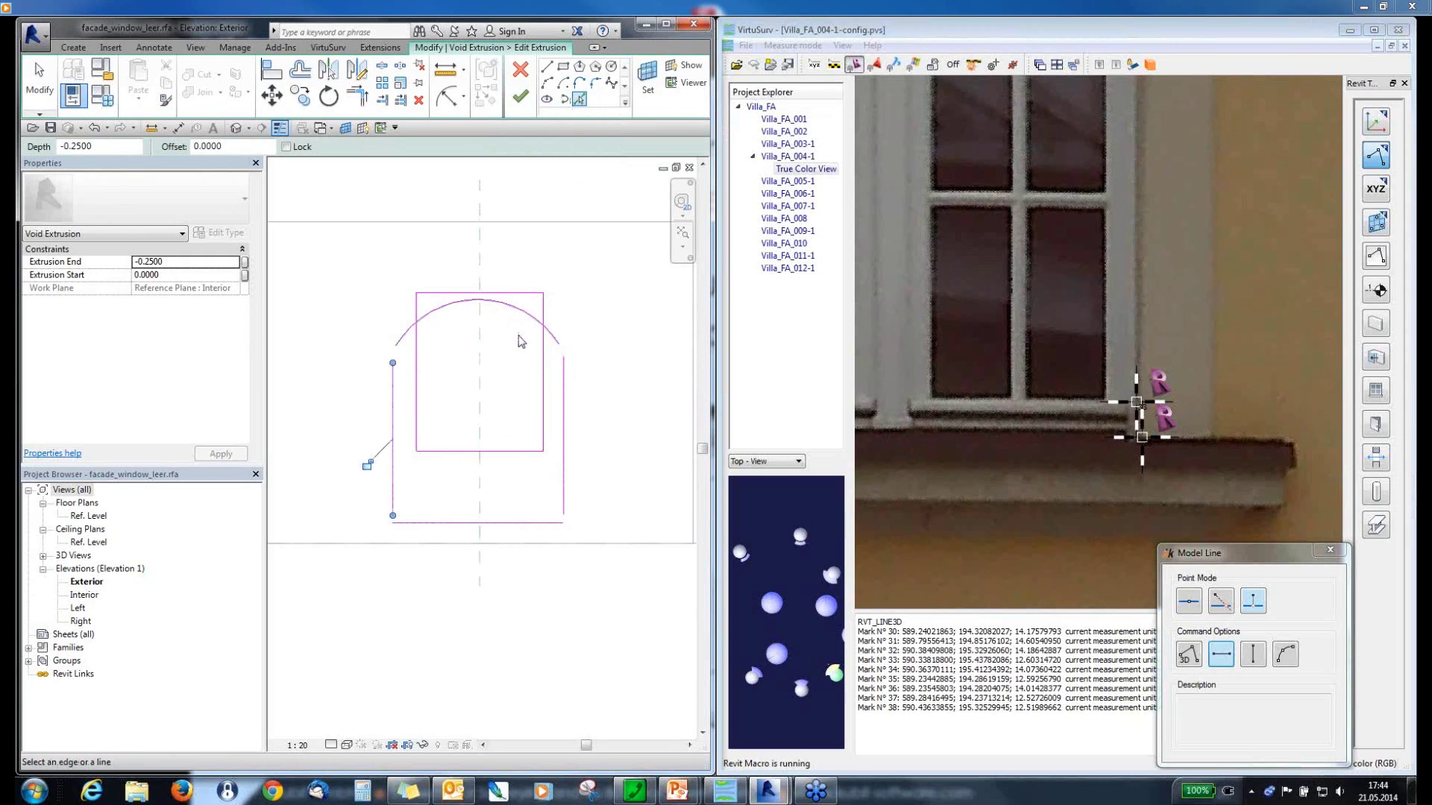
- Trim and extend the arch, jamb and sill sketch lines to corners so they form one closed arched outline
{"action": "left_click", "coordinate": [357, 96]}
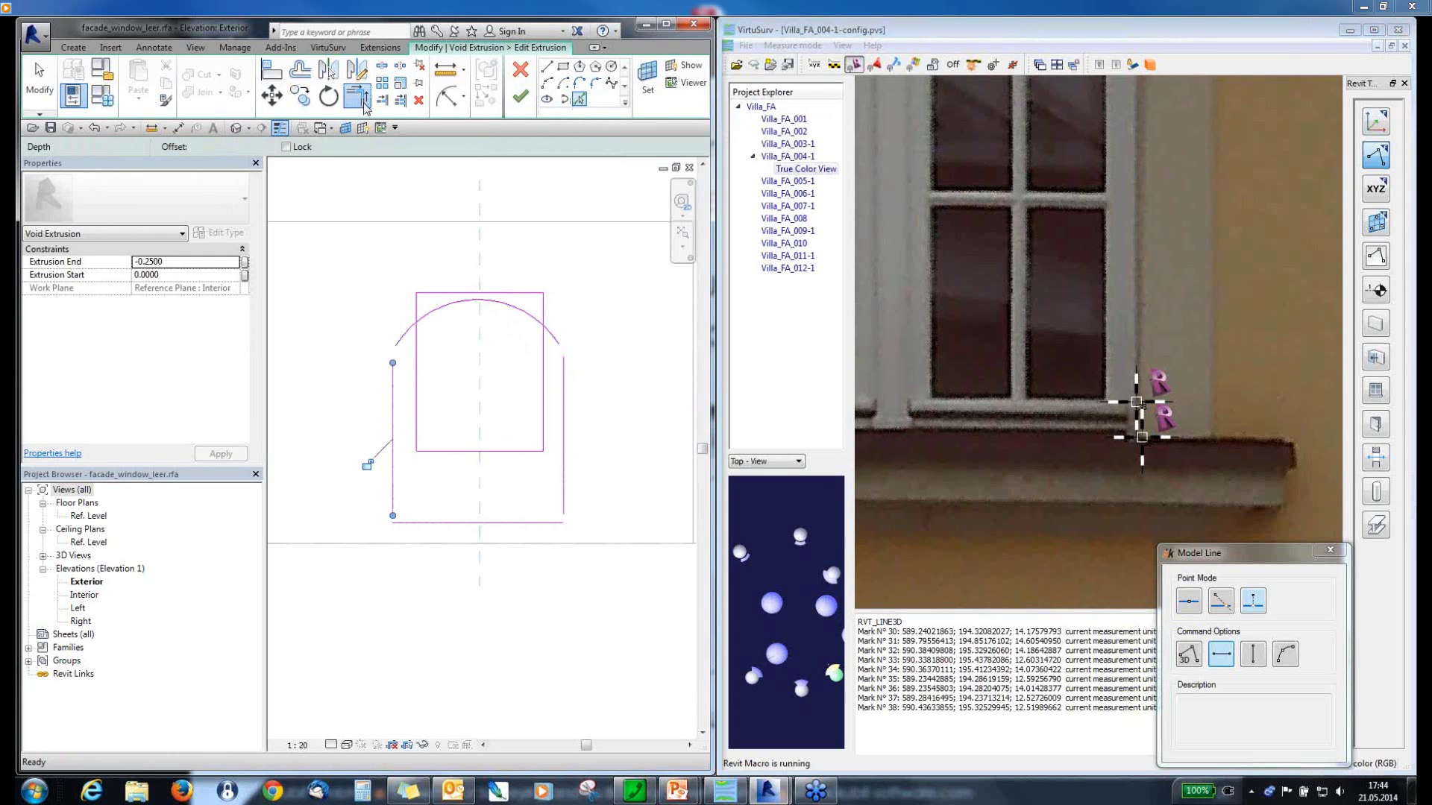
{"action": "left_click", "coordinate": [408, 337]}
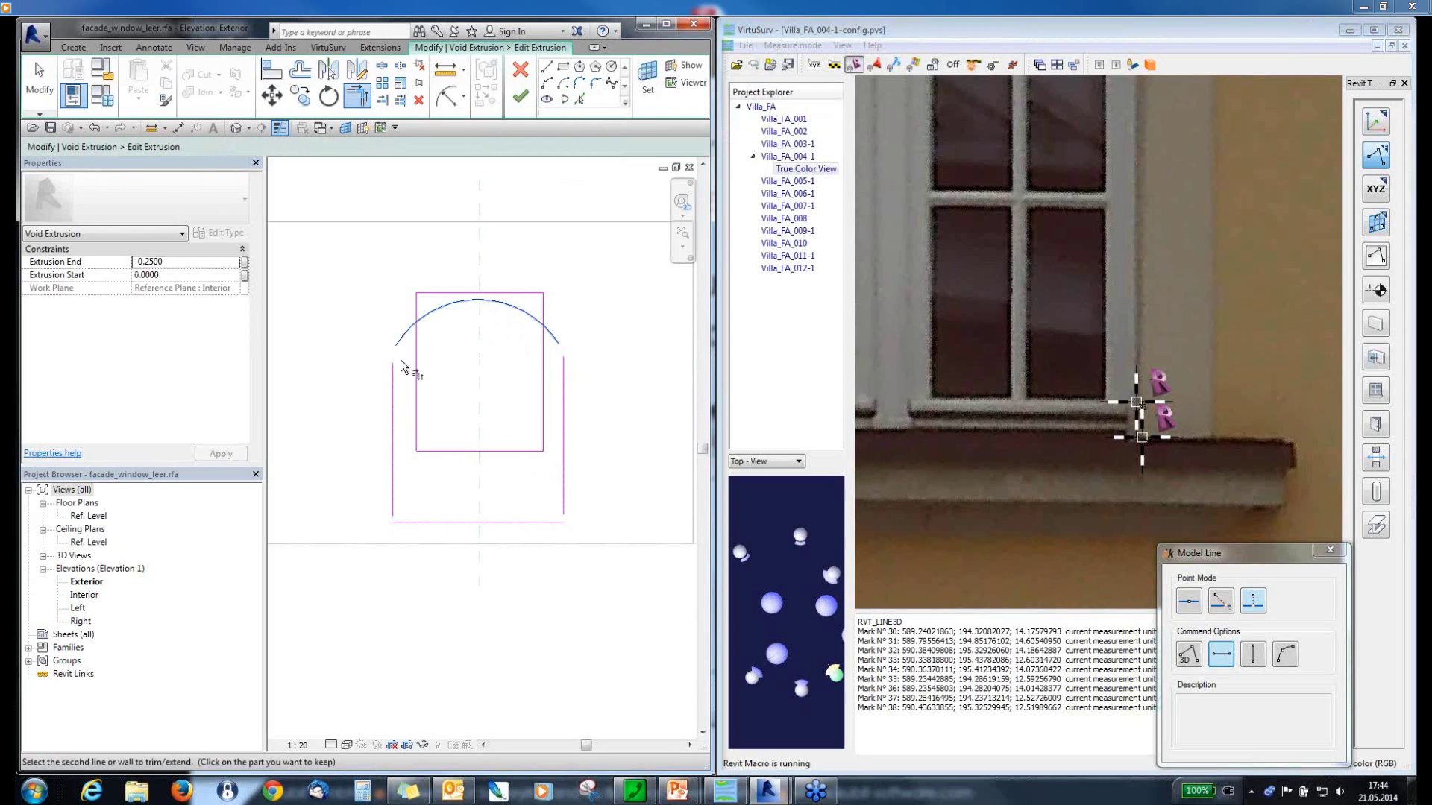
{"action": "left_click", "coordinate": [394, 500]}
{"action": "left_click", "coordinate": [403, 524]}
{"action": "left_click", "coordinate": [558, 524]}
{"action": "left_click", "coordinate": [565, 503]}
{"action": "left_click", "coordinate": [565, 376]}
{"action": "left_click", "coordinate": [558, 346]}
{"action": "left_click", "coordinate": [35, 88]}
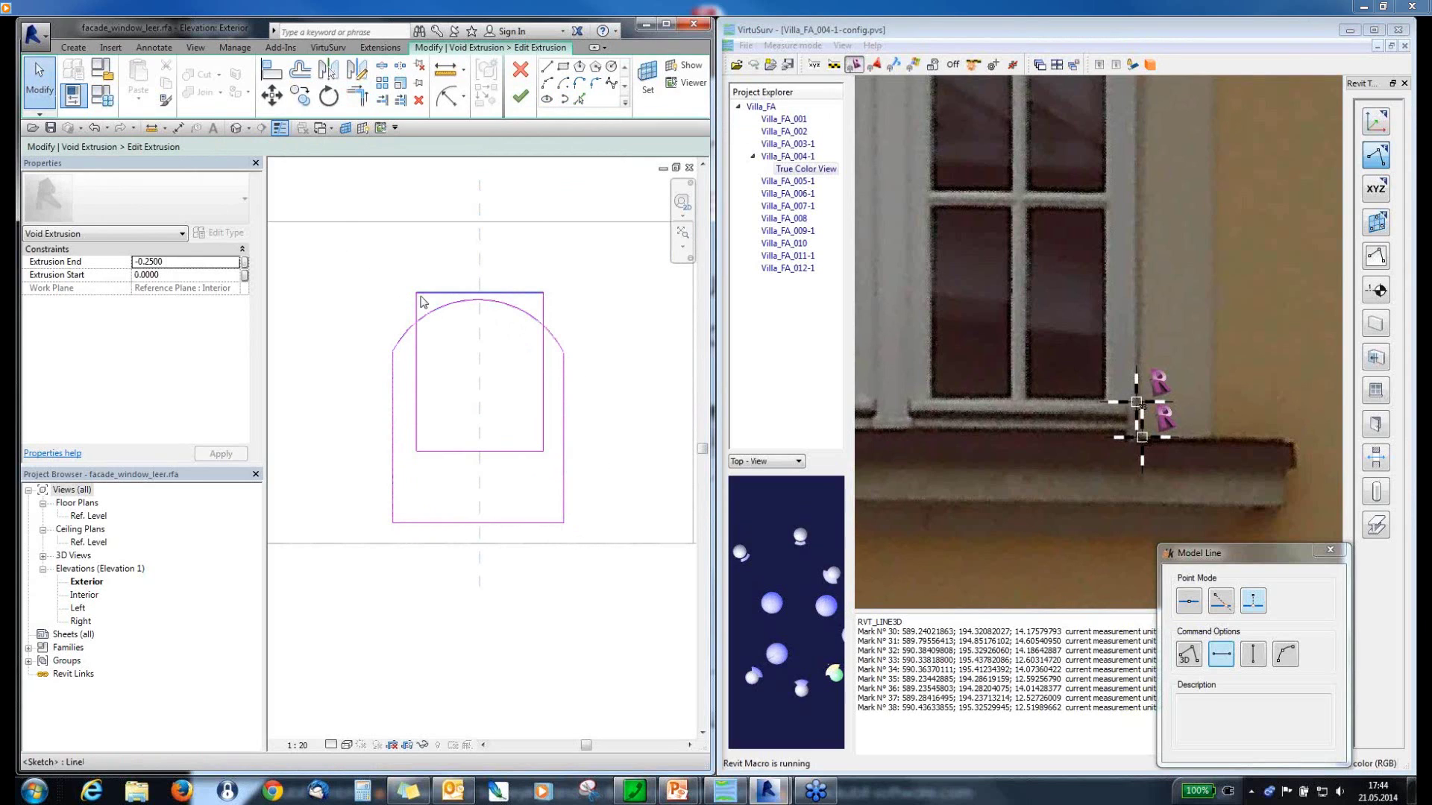
- Delete the original rectangular outline from the sketch and finish the void extrusion, dismissing the save reminder without saving
{"action": "key", "text": "Tab"}
{"action": "left_click", "coordinate": [420, 301]}
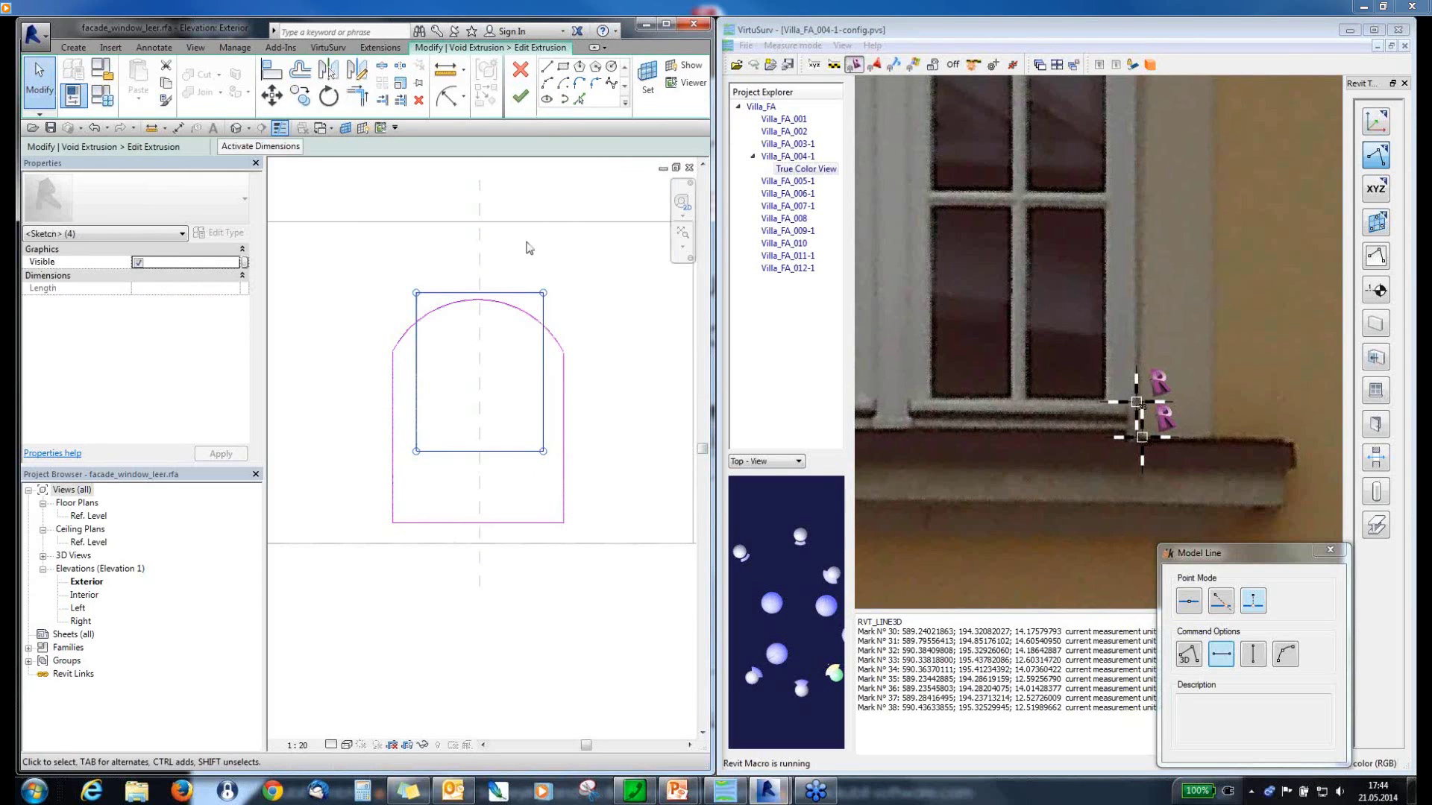
{"action": "key", "text": "Delete"}
{"action": "left_click", "coordinate": [520, 96]}
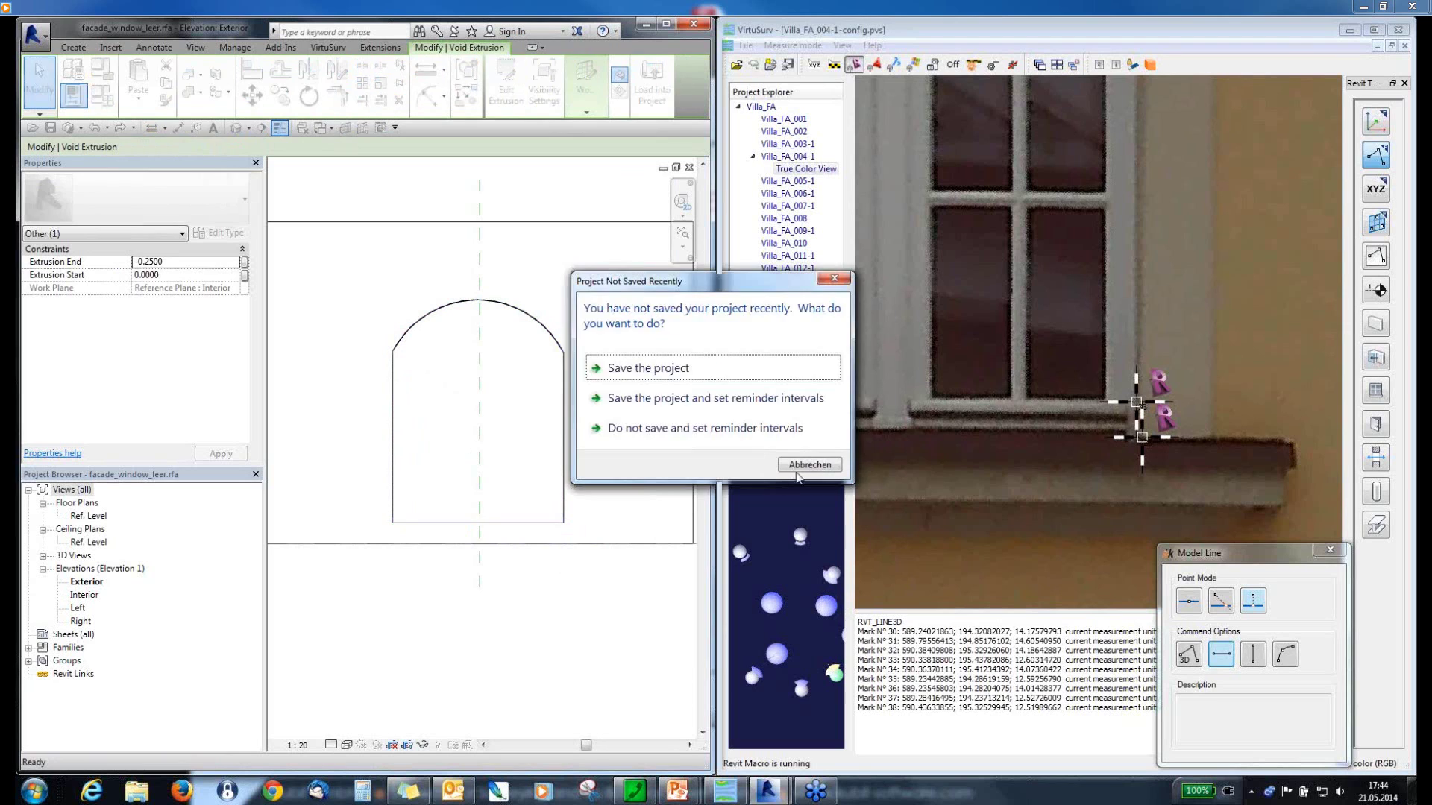
{"action": "left_click", "coordinate": [809, 464]}
- Open the 3D view and examine the arched opening cut through the wall
{"action": "key", "text": "3"}
{"action": "key", "text": "d"}
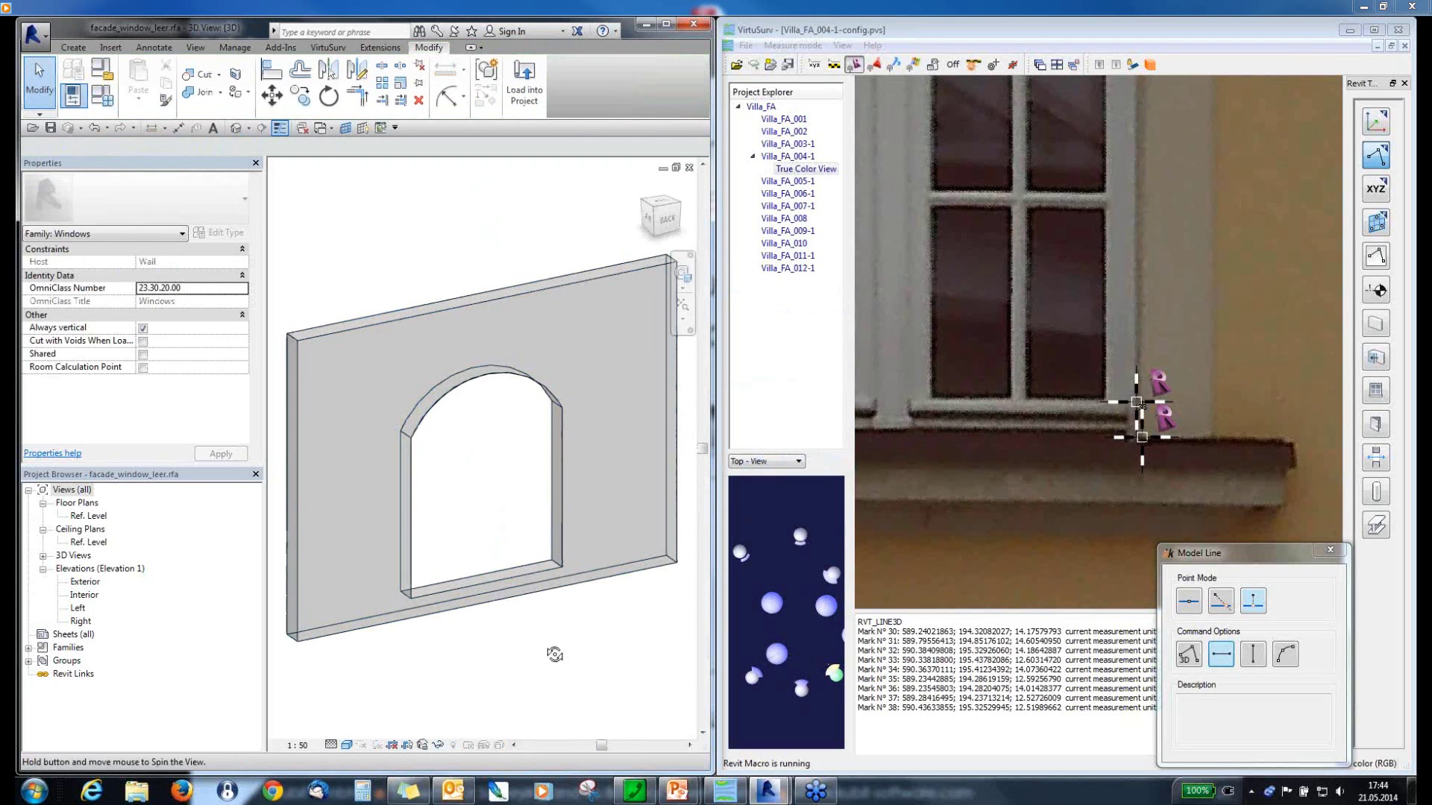
{"action": "mouse_move", "coordinate": [554, 654]}
{"action": "middle_mouse_down", "text": "shift"}
{"action": "mouse_move", "coordinate": [415, 584]}
{"action": "mouse_move", "coordinate": [591, 662]}
{"action": "mouse_move", "coordinate": [562, 665]}
{"action": "middle_mouse_up", "text": "shift"}
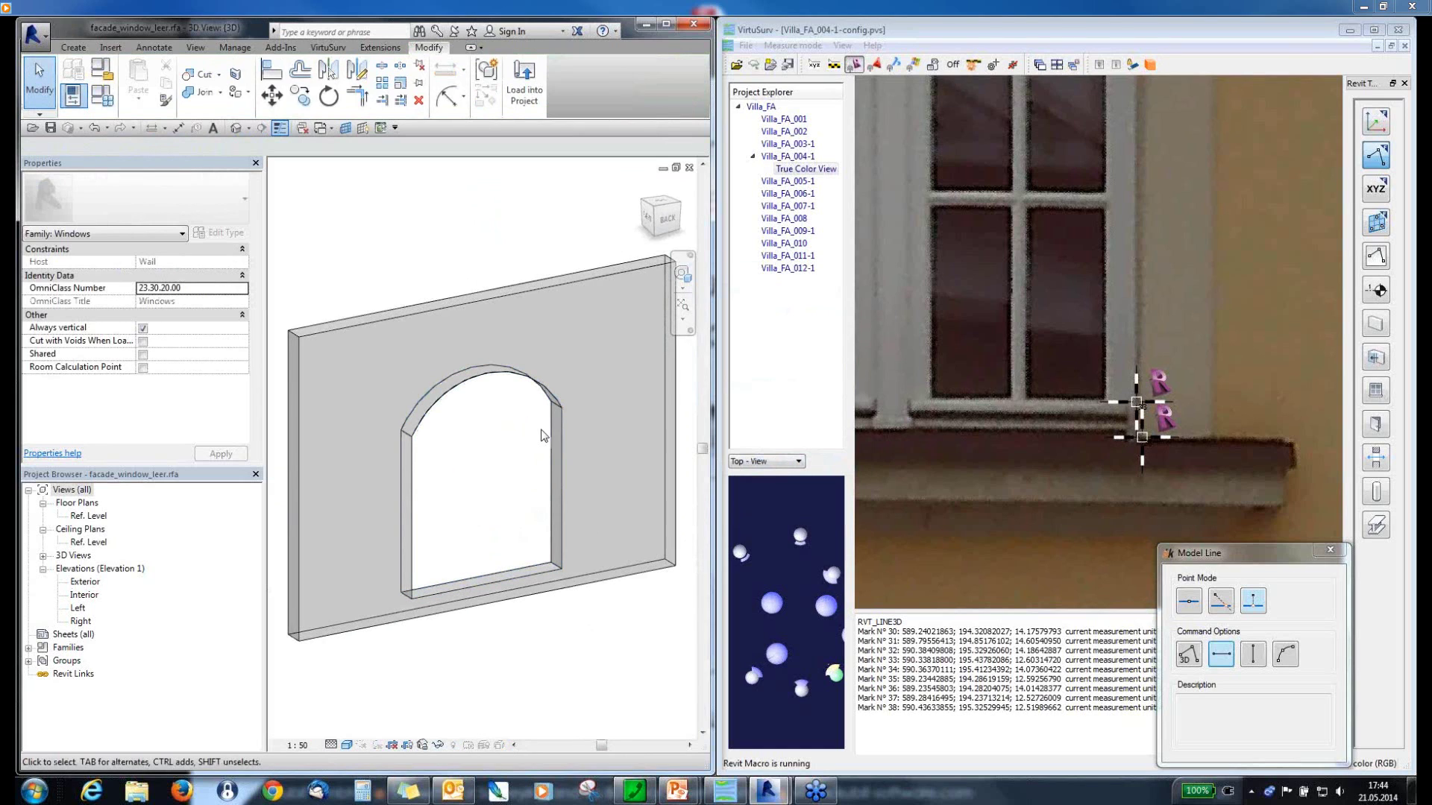
{"action": "left_click", "coordinate": [544, 436]}
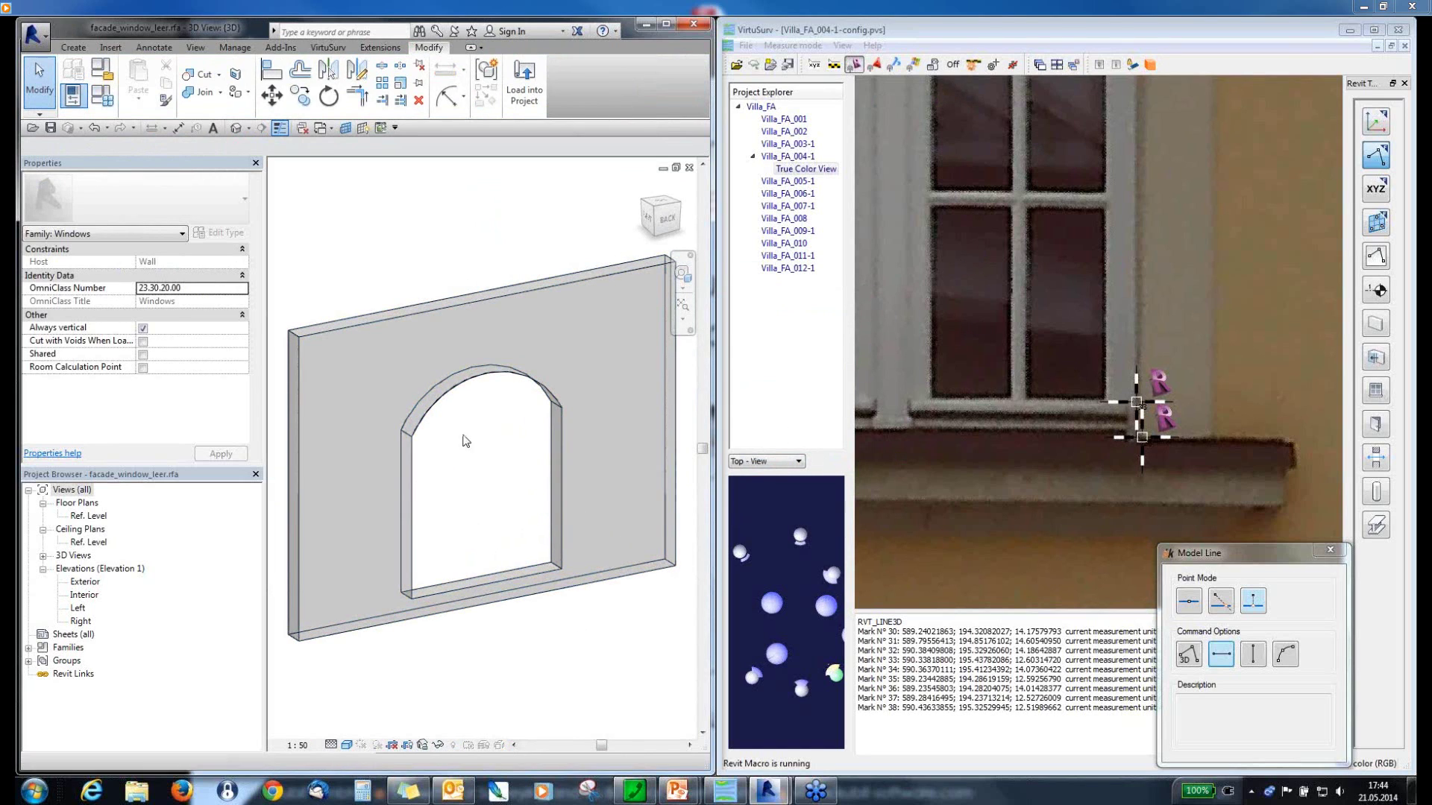
{"action": "left_click", "coordinate": [510, 638]}
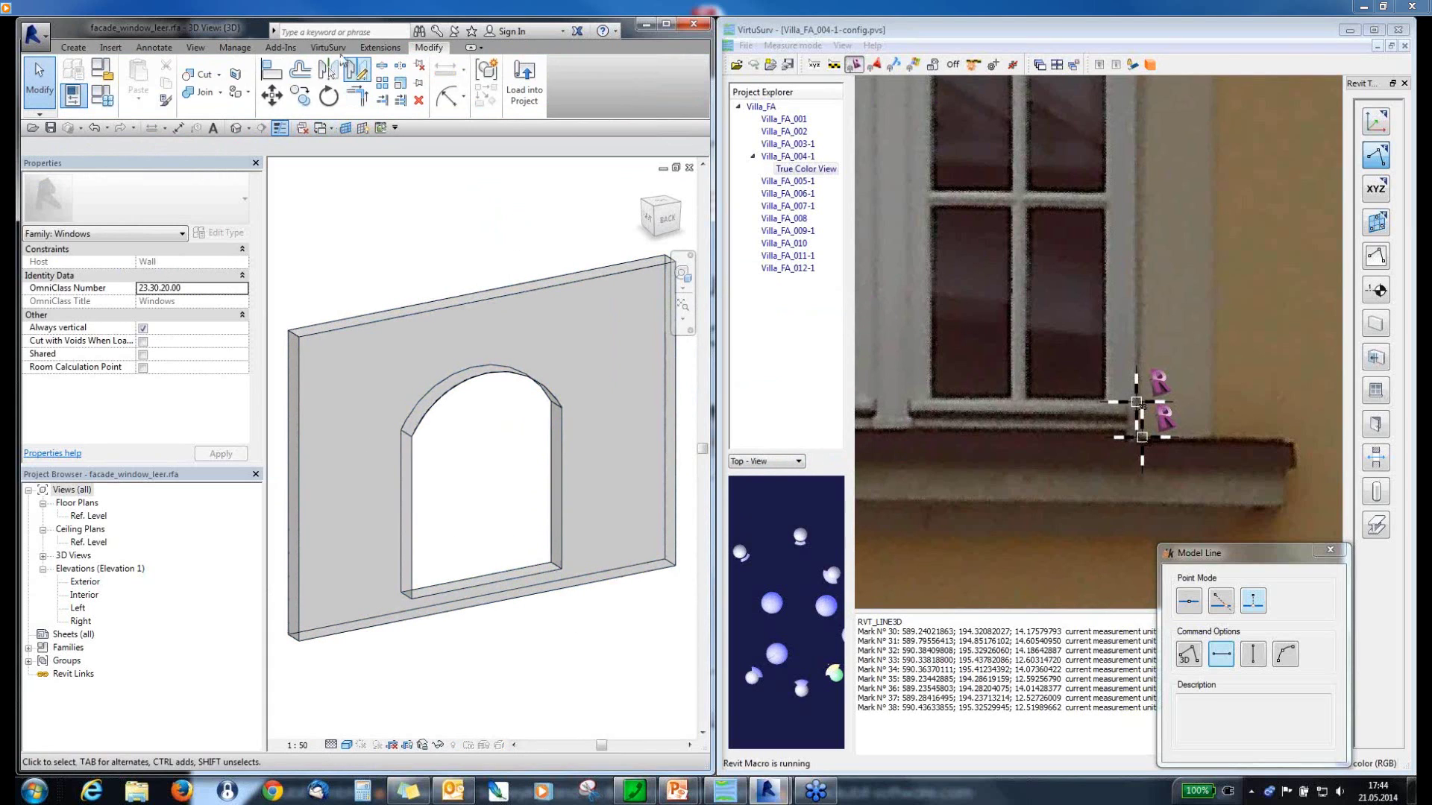
- Start inserting a point cloud with the VirtuSurv add-in and open the file window_villa.pts
{"action": "left_click", "coordinate": [327, 47]}
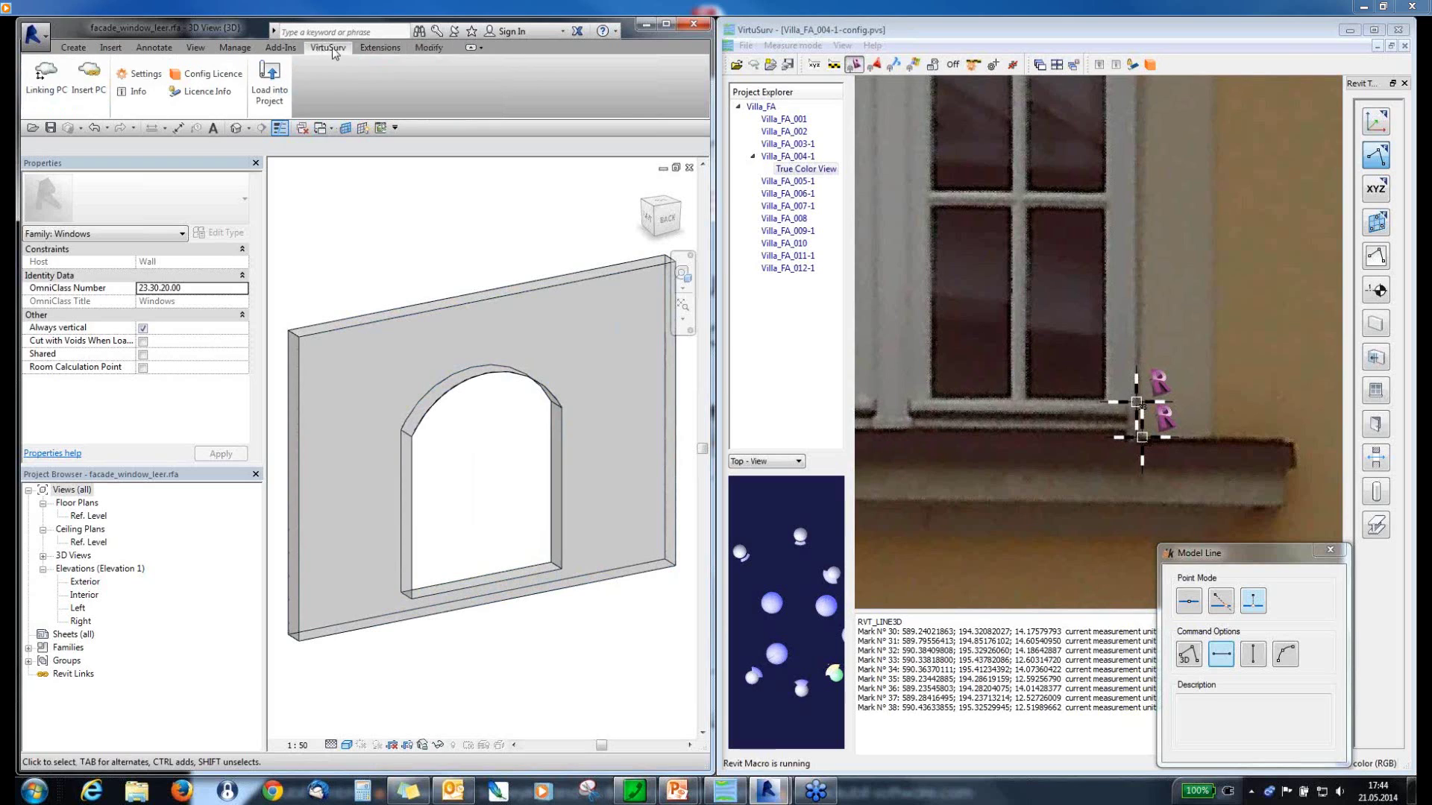
{"action": "left_click", "coordinate": [97, 99]}
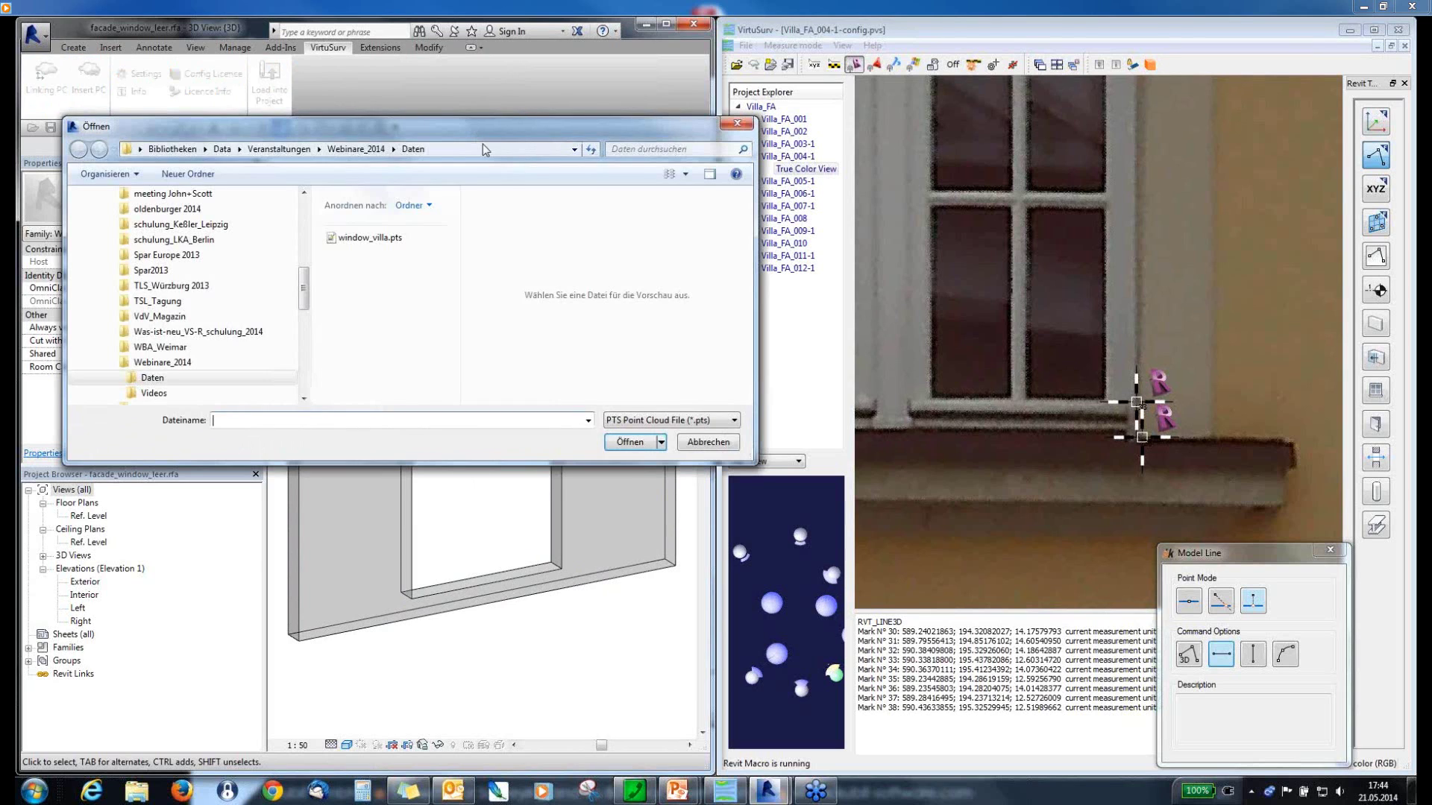
{"action": "mouse_move", "coordinate": [485, 149]}
{"action": "left_mouse_down"}
{"action": "mouse_move", "coordinate": [522, 197]}
{"action": "mouse_move", "coordinate": [497, 132]}
{"action": "left_mouse_up"}
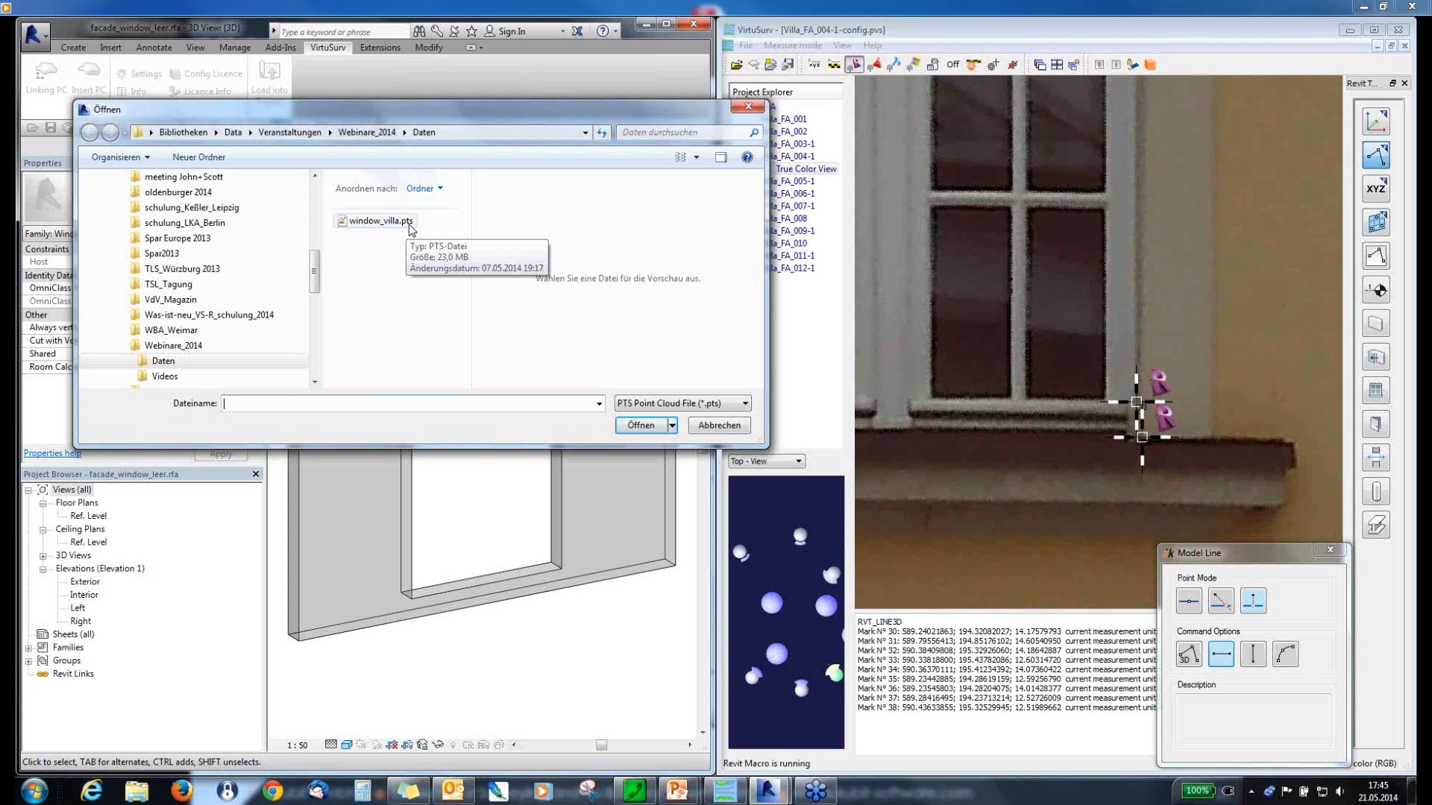
{"action": "left_click", "coordinate": [409, 222]}
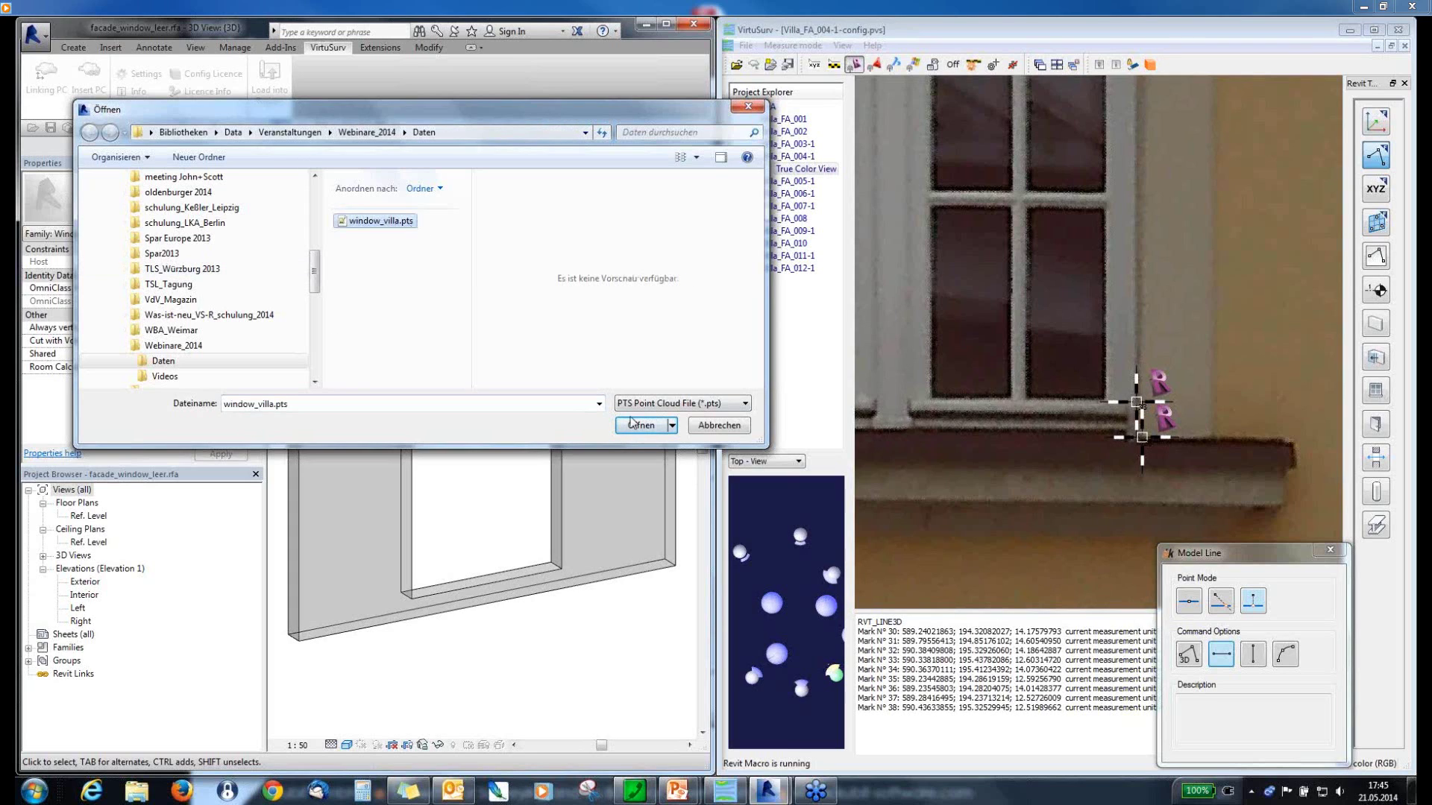
{"action": "left_click", "coordinate": [639, 426]}
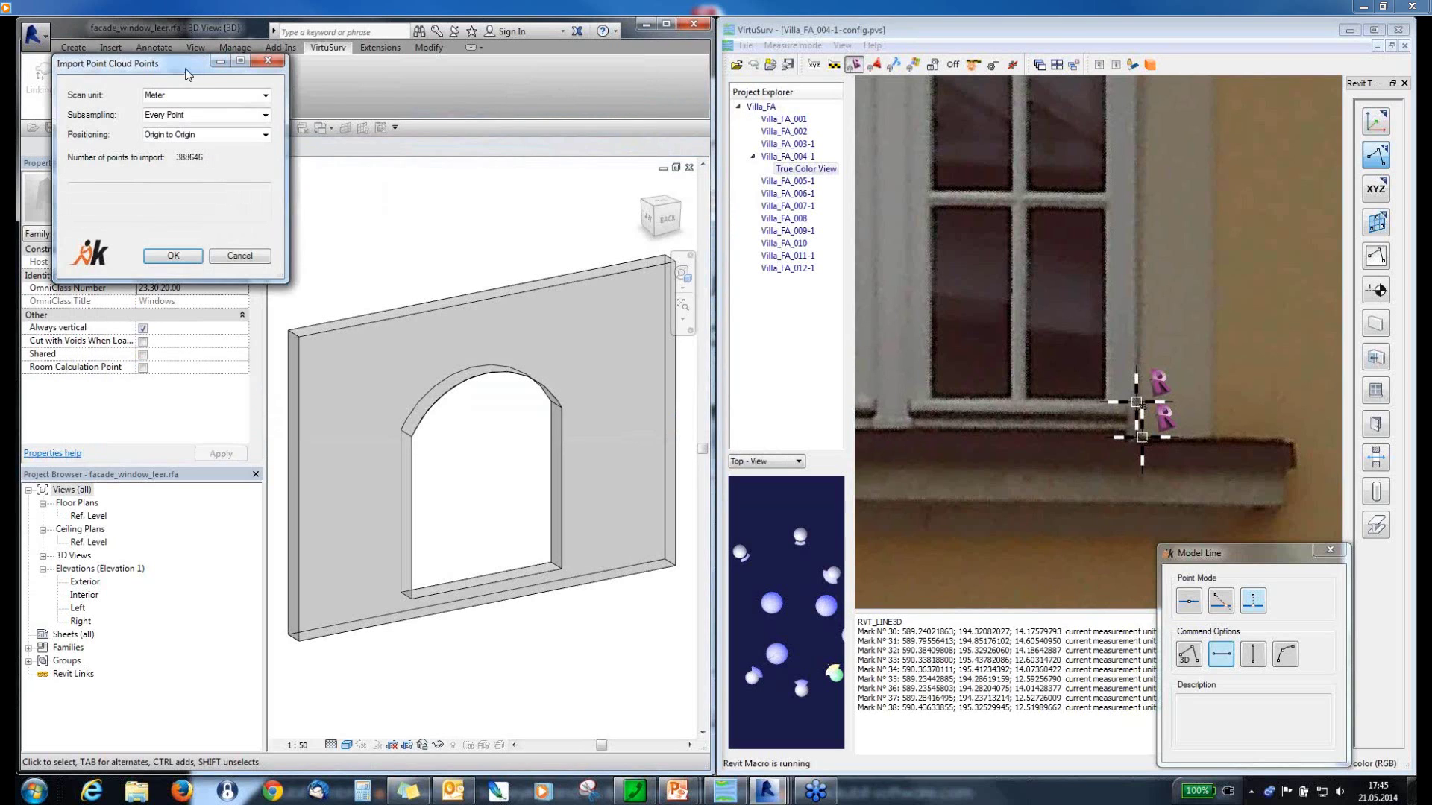
- Import the point cloud with every 2nd point, positioned by VirtuSurv Project Coordinates
{"action": "left_click_drag", "start_coordinate": [190, 74], "coordinate": [271, 199]}
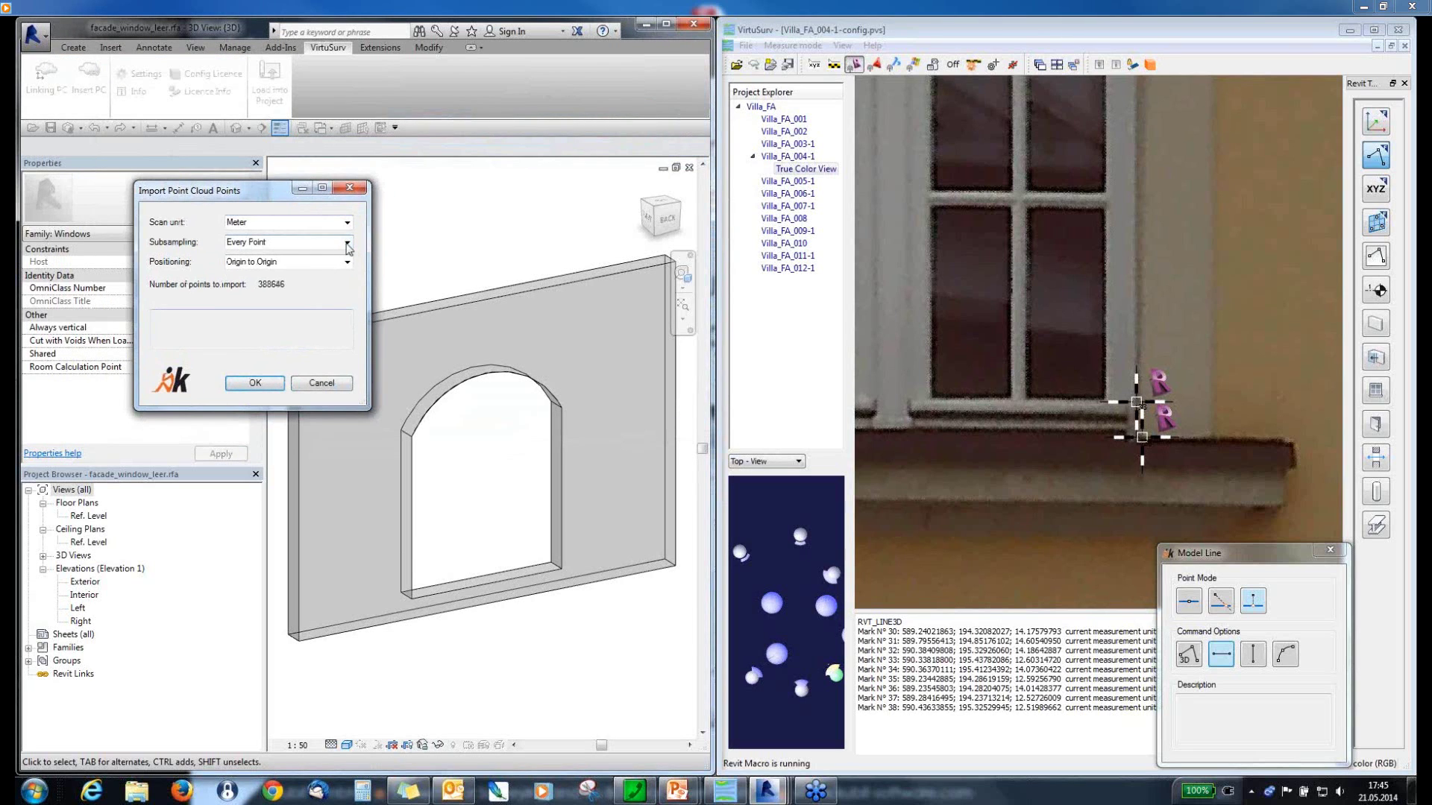
{"action": "left_click", "coordinate": [348, 244]}
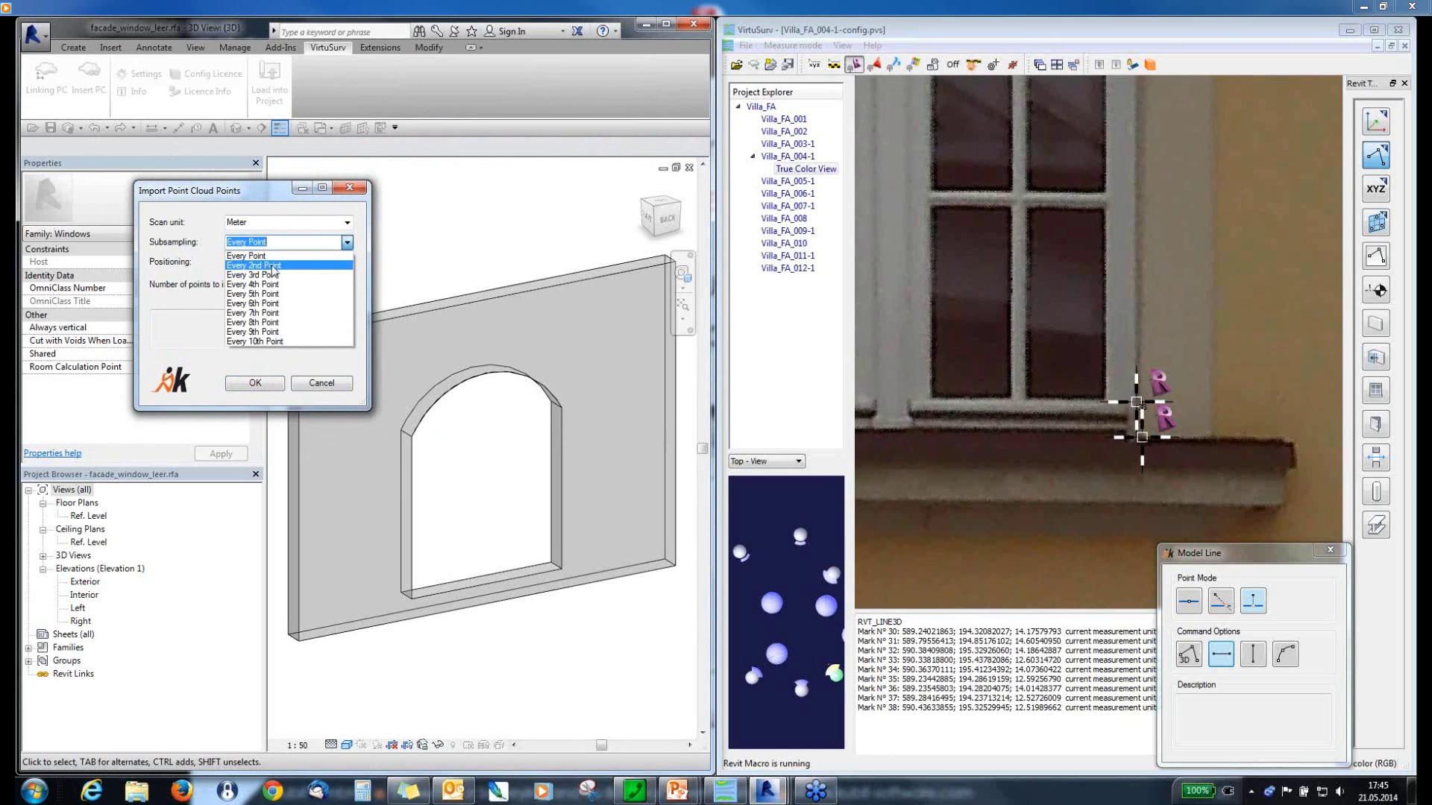
{"action": "left_click", "coordinate": [274, 263]}
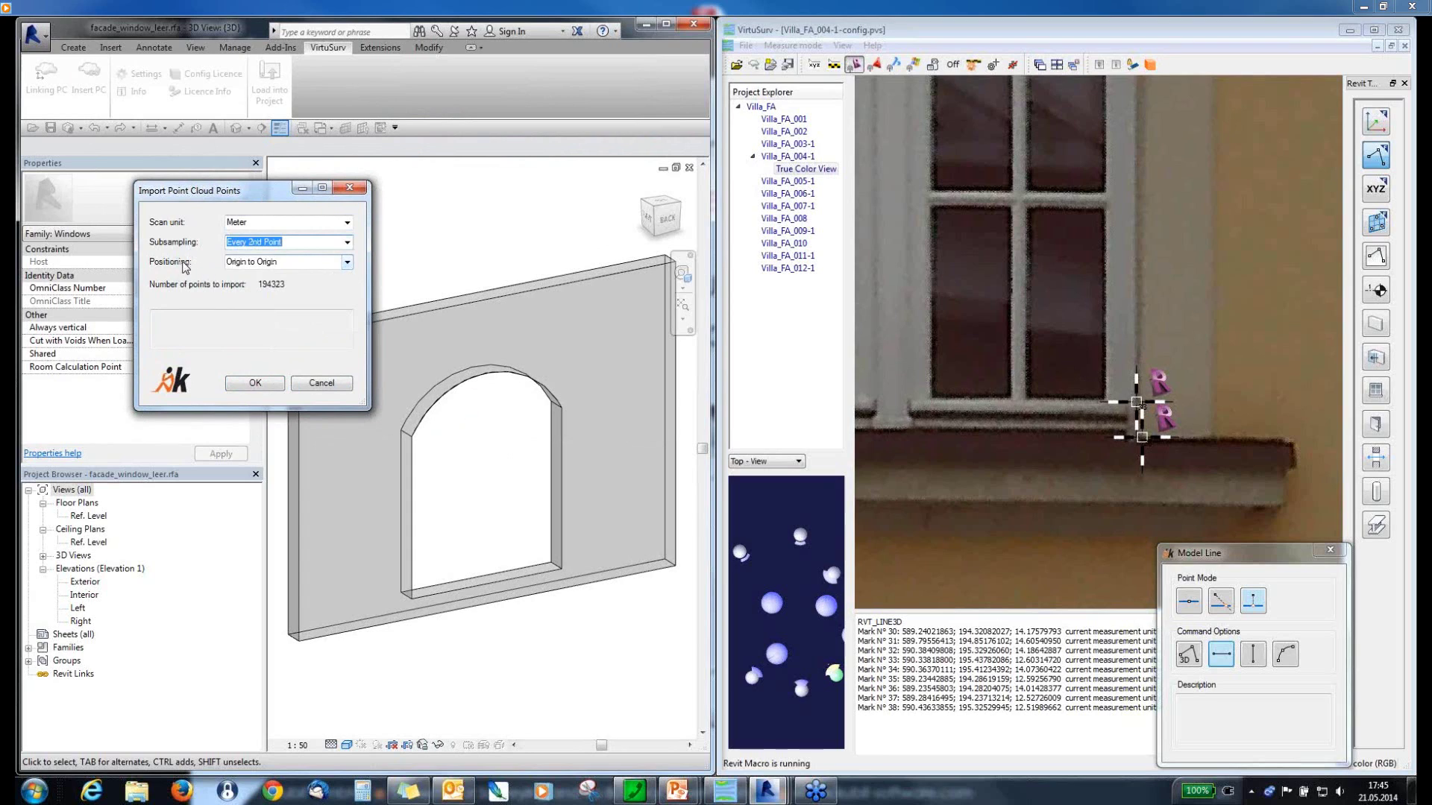
{"action": "left_click", "coordinate": [348, 261]}
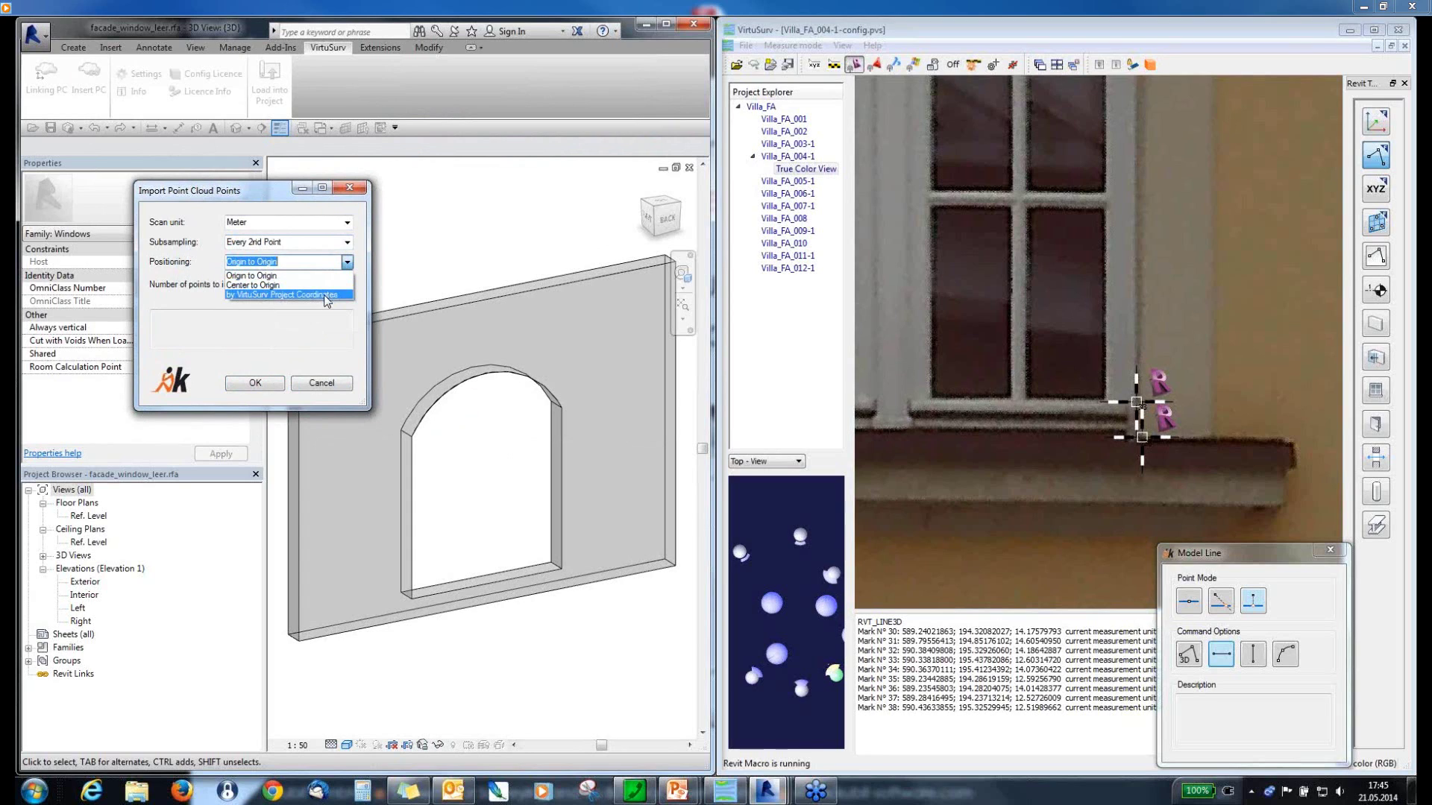
{"action": "left_click", "coordinate": [325, 295]}
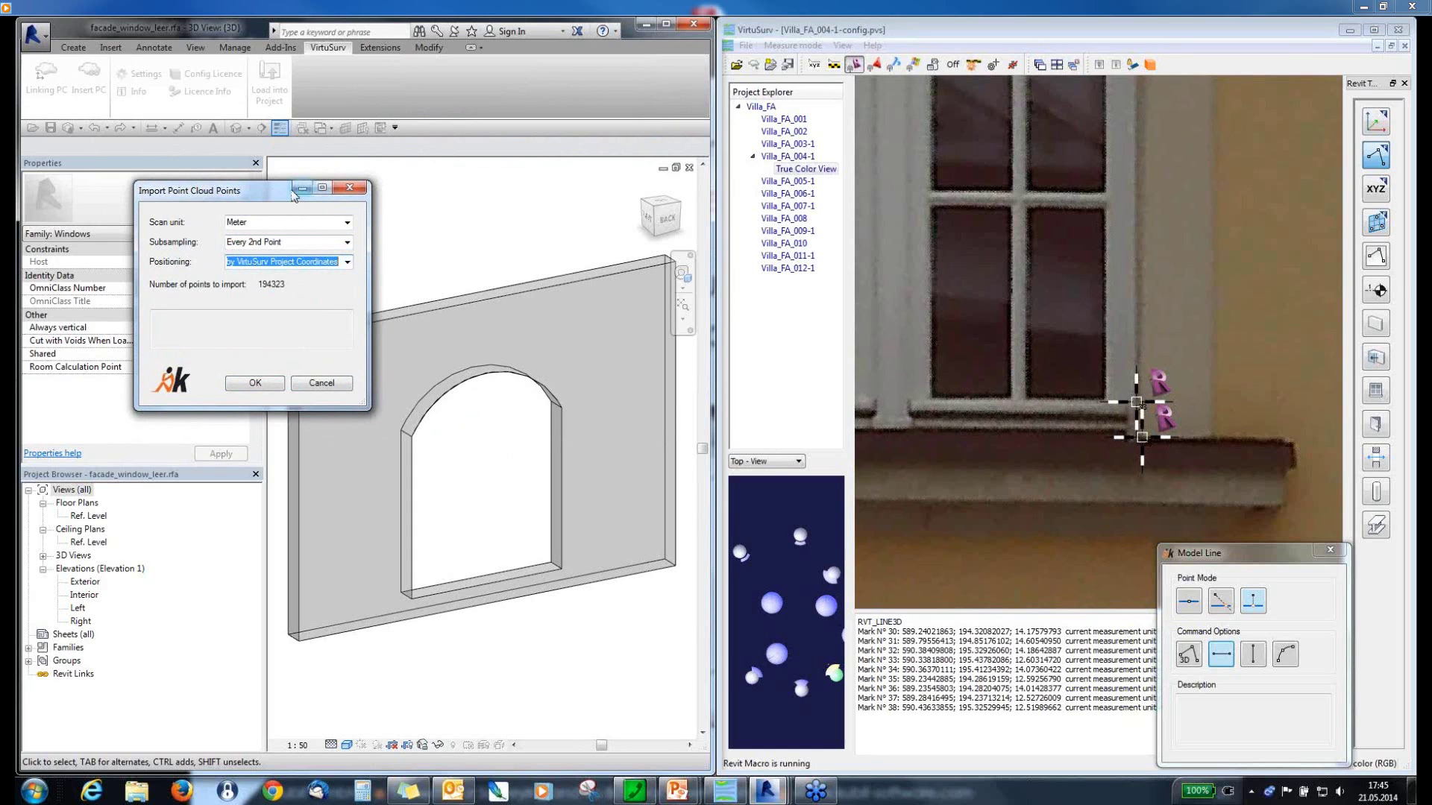
{"action": "left_click_drag", "start_coordinate": [267, 183], "coordinate": [201, 181]}
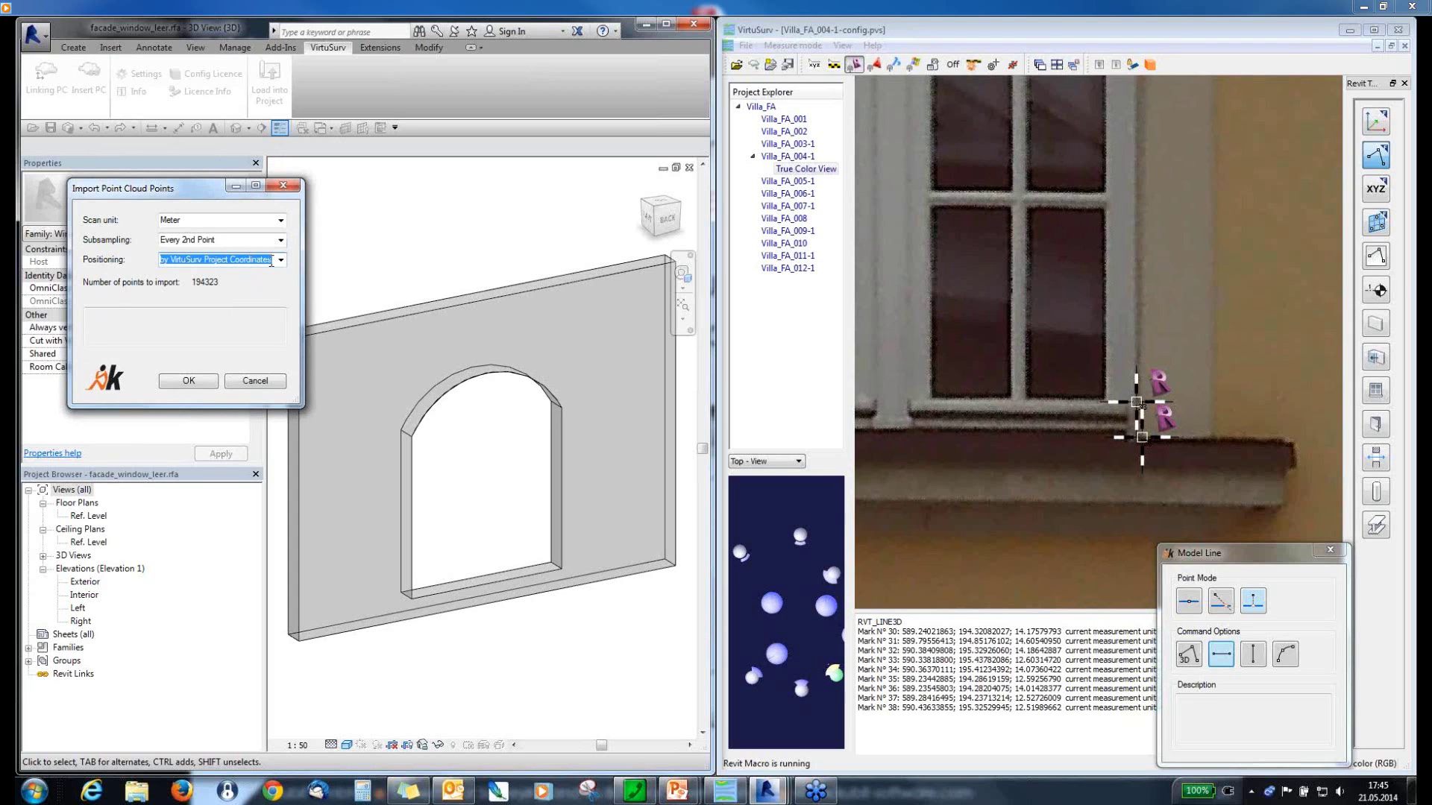
{"action": "left_click", "coordinate": [281, 259]}
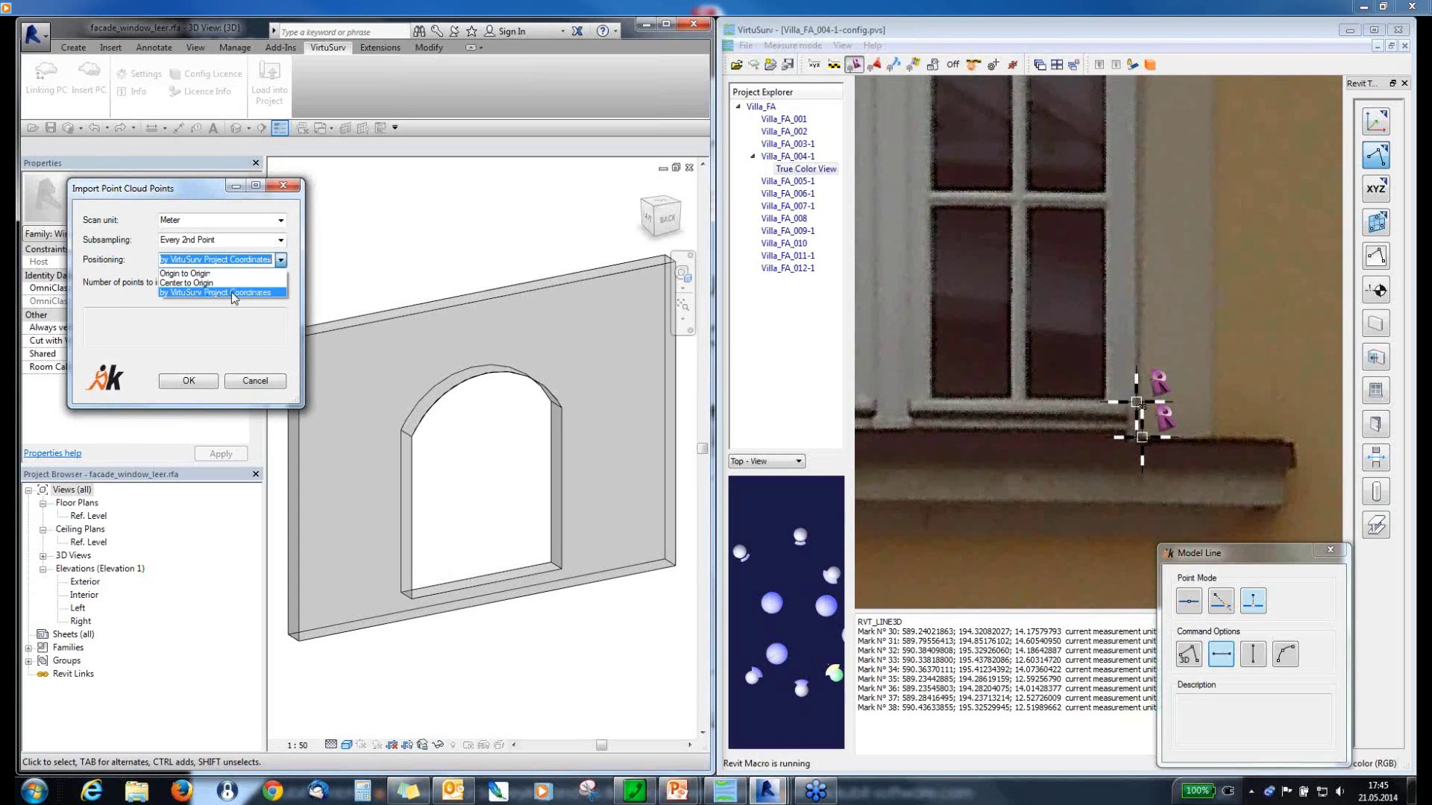
{"action": "left_click", "coordinate": [235, 292]}
{"action": "left_click", "coordinate": [202, 379]}
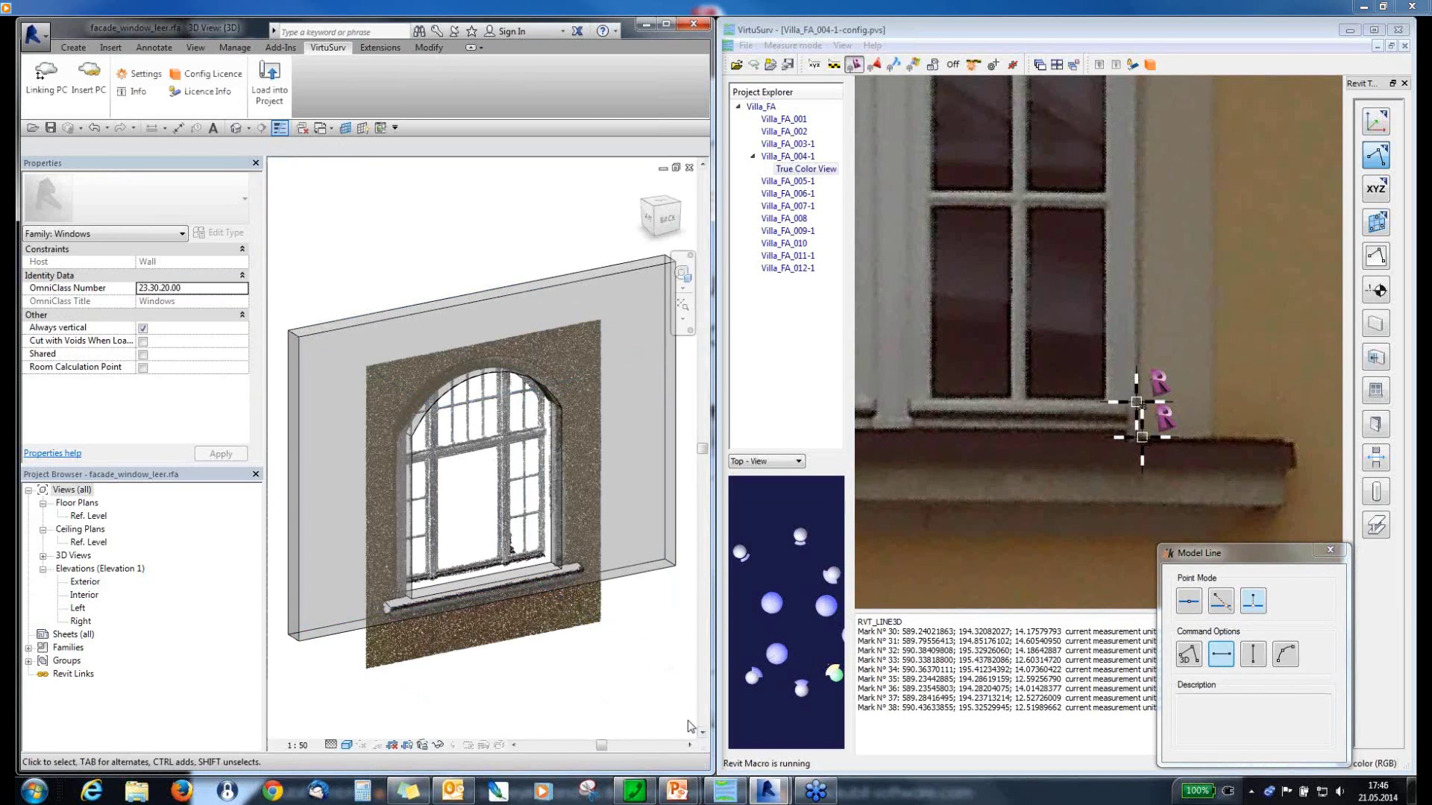
- Examine how the imported window point cloud fits the arched wall opening, at an angle and from straight on
{"action": "left_click_drag", "start_coordinate": [614, 664], "coordinate": [652, 633]}
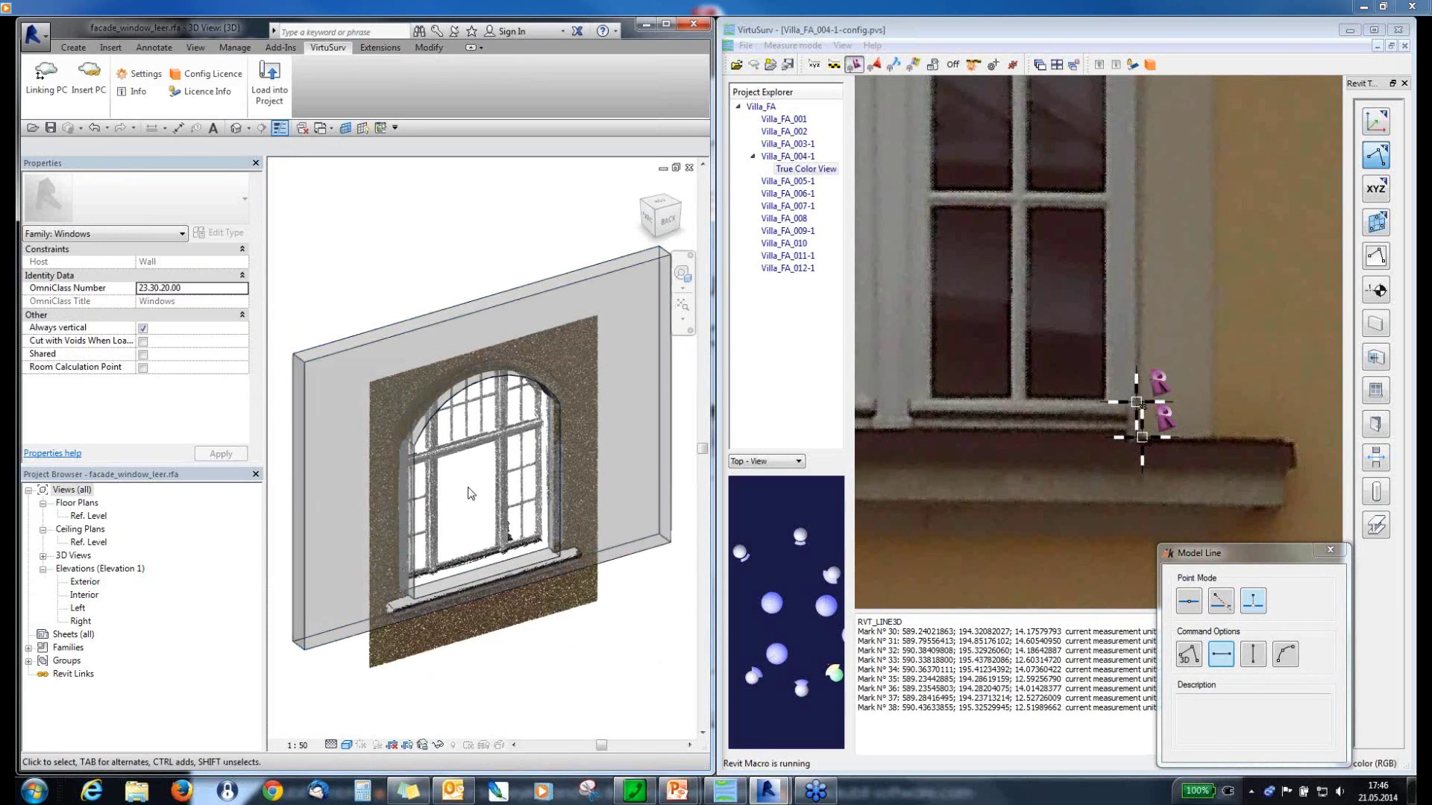
{"action": "scroll", "coordinate": [471, 493], "scroll_direction": "up", "scroll_amount": 4}
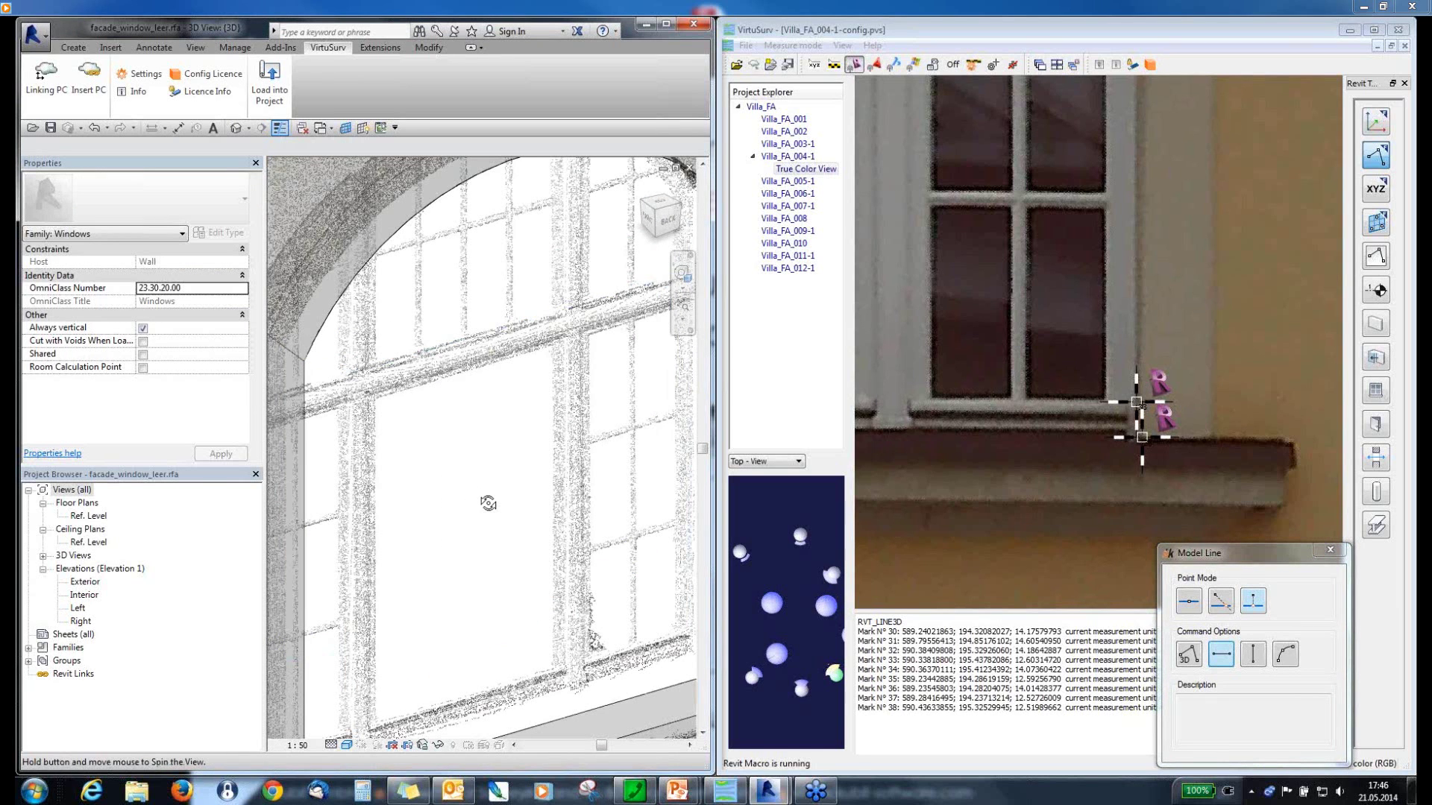
{"action": "middle_click_drag", "start_coordinate": [489, 504], "coordinate": [454, 479], "text": "shift"}
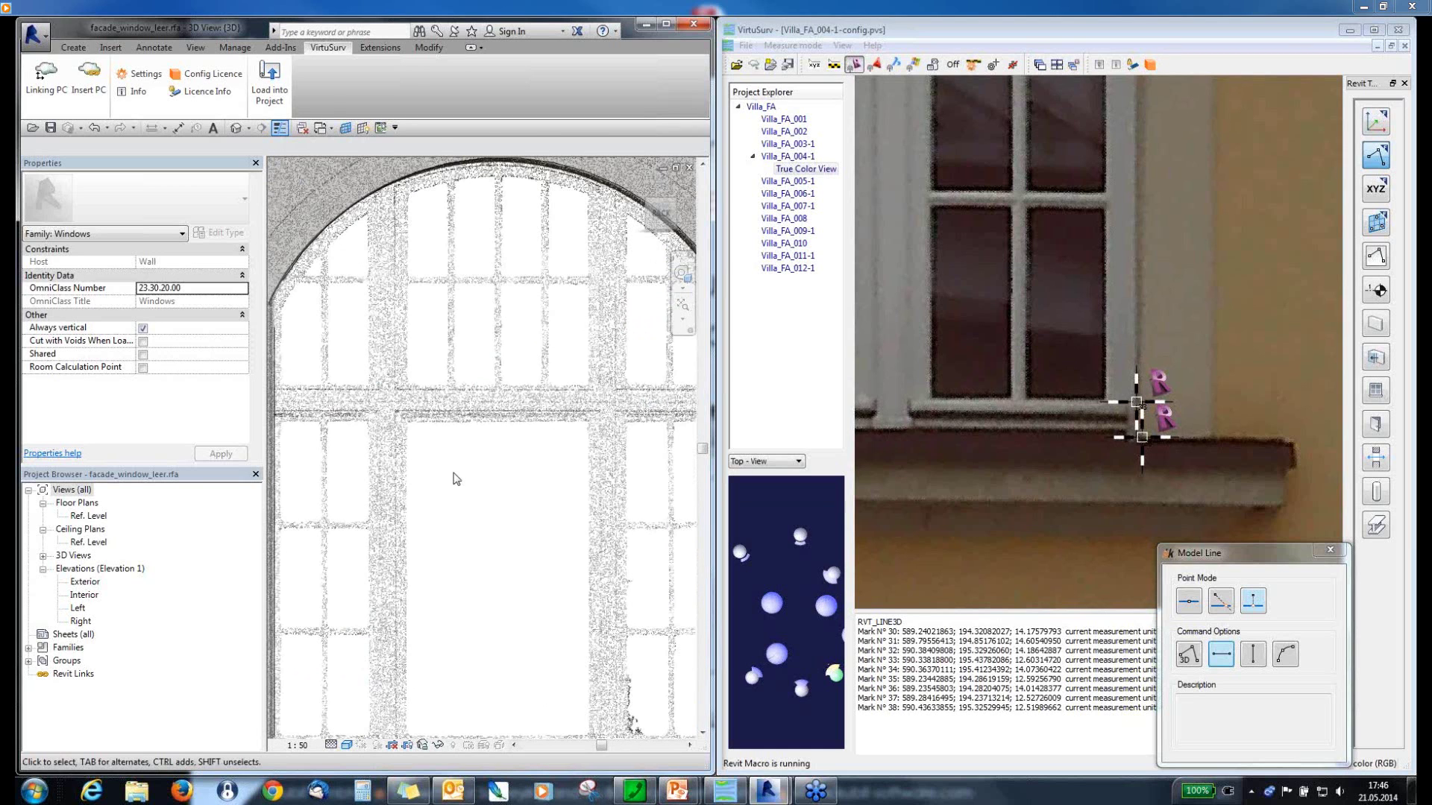
{"action": "scroll", "coordinate": [481, 496], "scroll_direction": "down", "scroll_amount": 3}
{"action": "scroll", "coordinate": [488, 478], "scroll_direction": "up", "scroll_amount": 2}
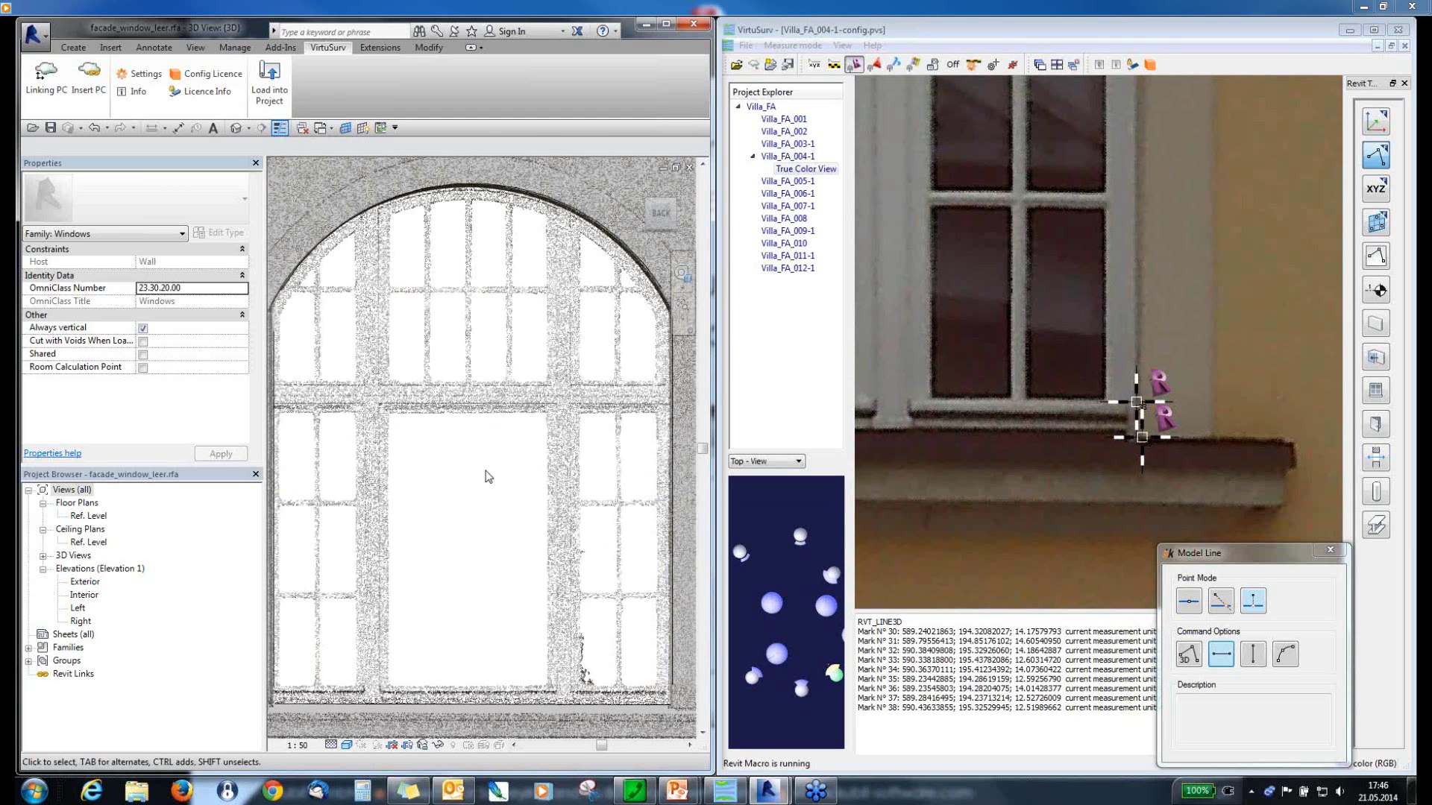
- Switch to the 3D view of facade_window.rfa and examine the completed arched window in its wall at an angle
{"action": "scroll", "coordinate": [488, 477], "scroll_direction": "down", "scroll_amount": 3}
{"action": "left_click", "coordinate": [331, 129]}
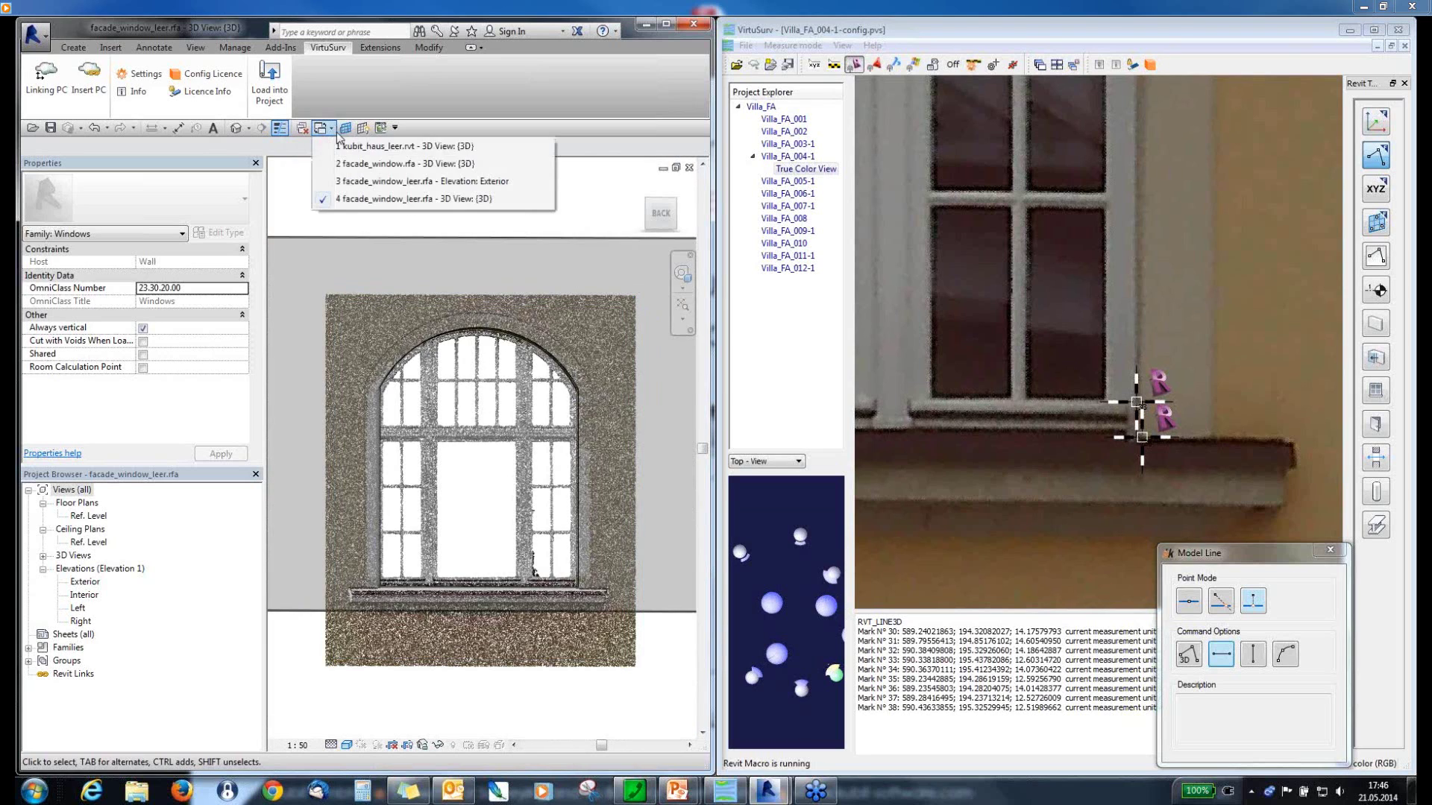
{"action": "left_click", "coordinate": [402, 165]}
{"action": "middle_click_drag", "start_coordinate": [418, 597], "coordinate": [546, 625], "text": "shift"}
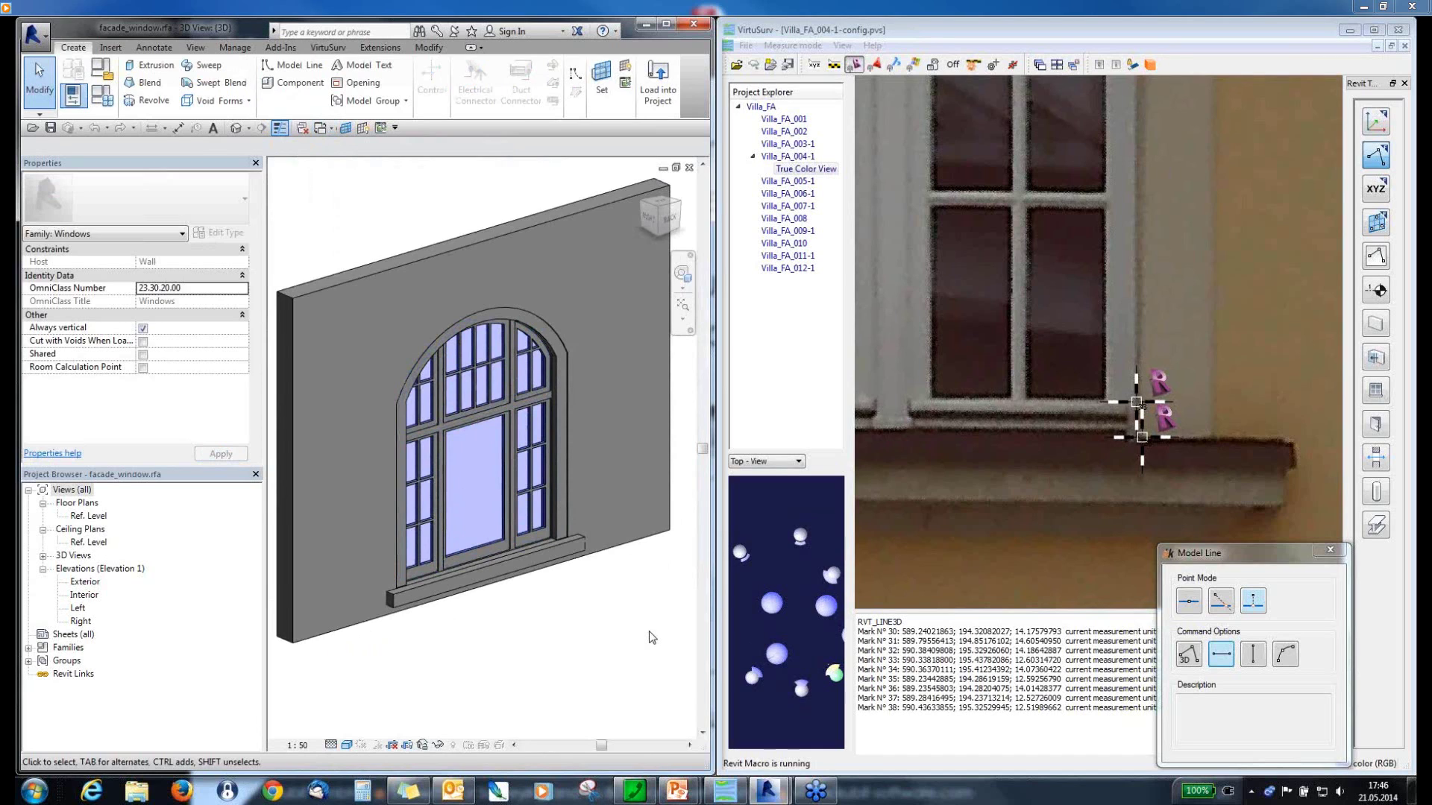
- Switch to the running PowerPoint slide show and present the VirtuSurv Revit Link content on project coordinates and the shared coordinate system
{"action": "mouse_move", "coordinate": [681, 796]}
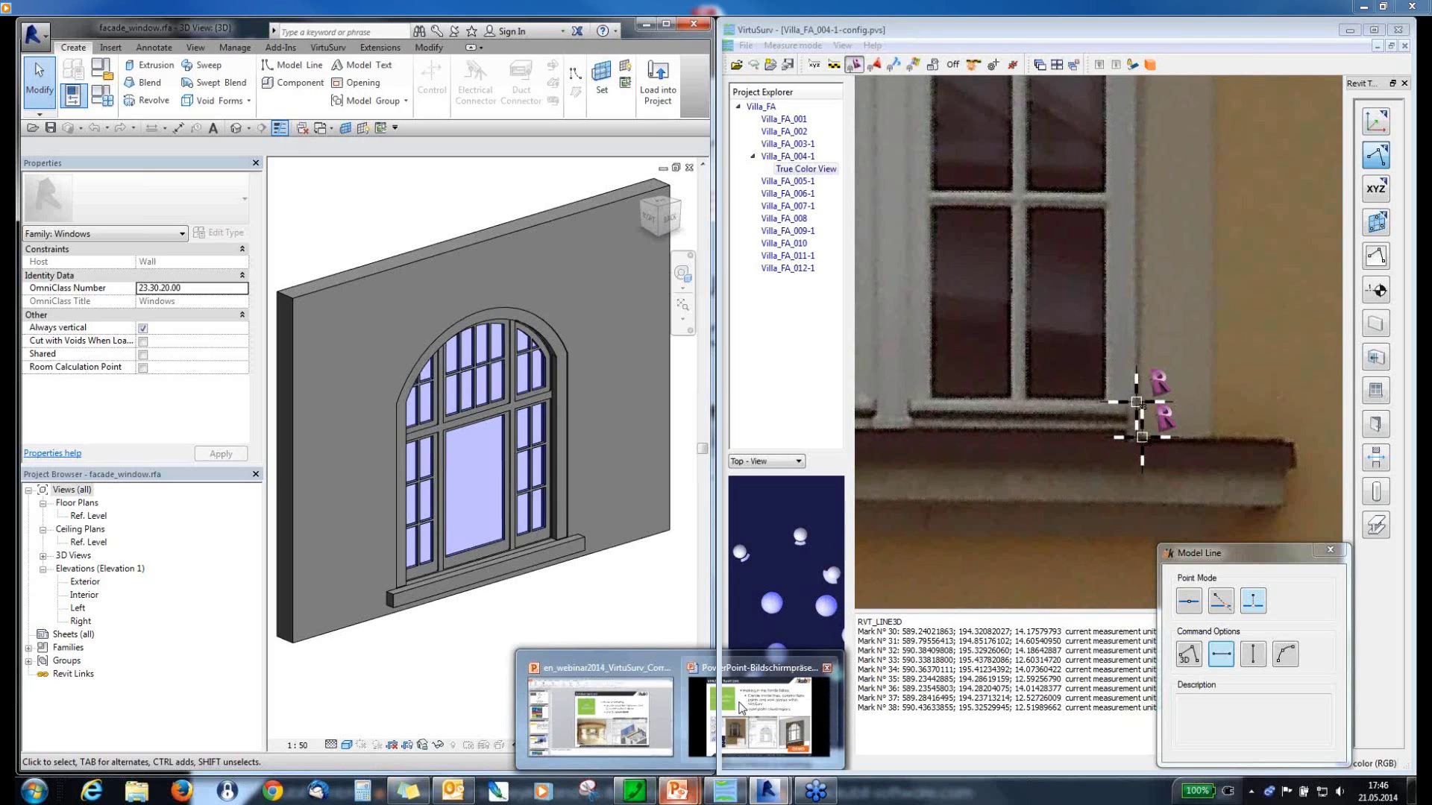
{"action": "left_click", "coordinate": [740, 707]}
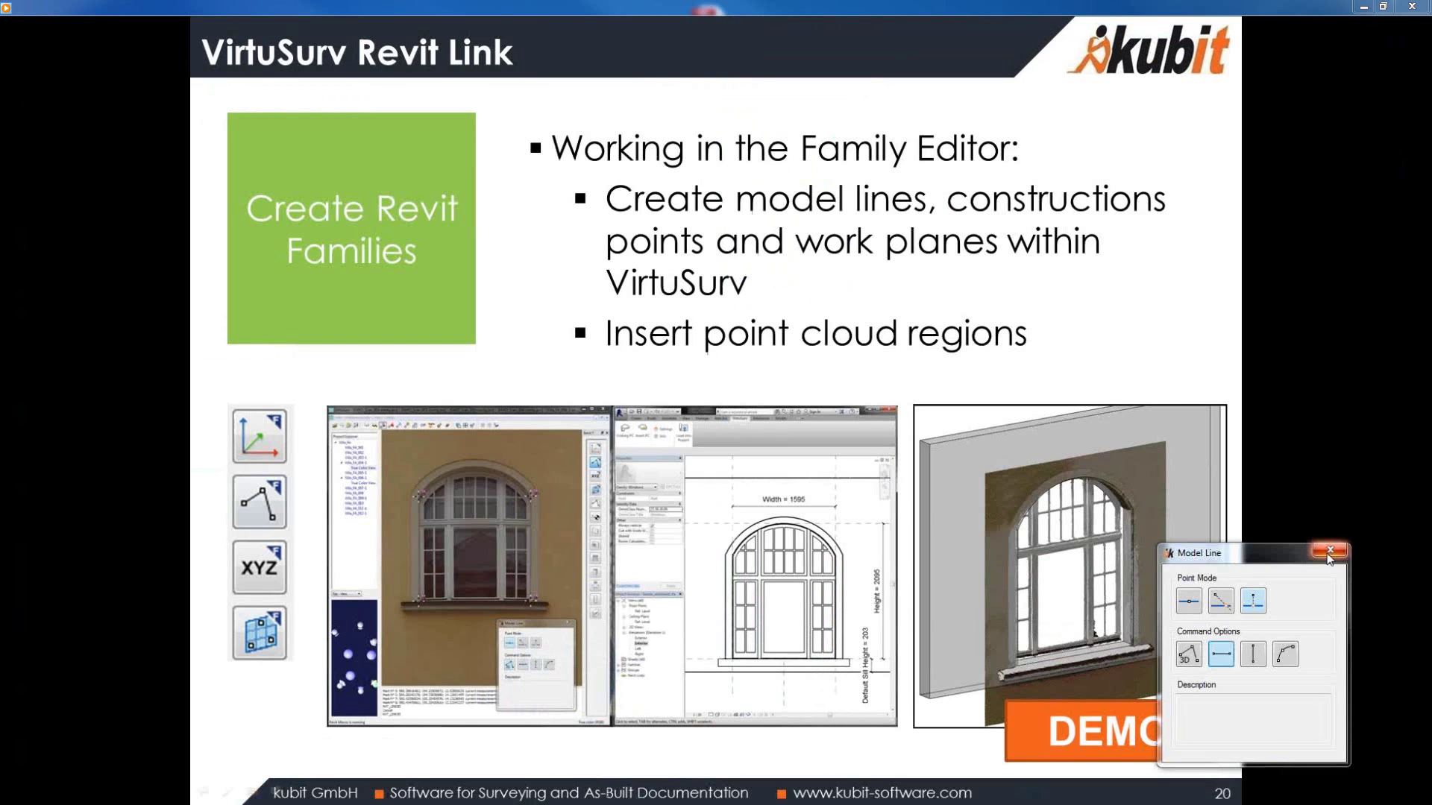
{"action": "left_click", "coordinate": [1190, 383]}
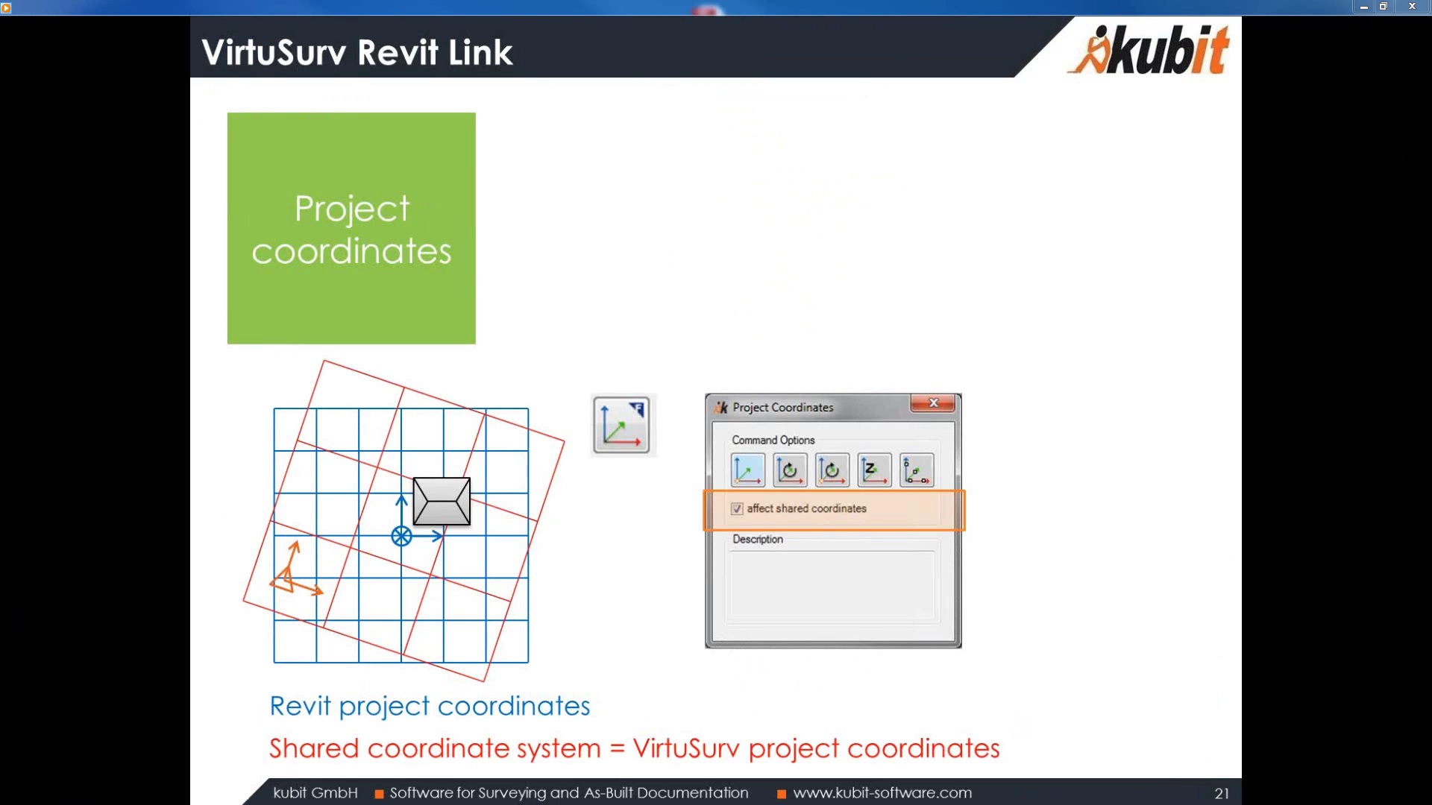
{"action": "key", "text": "Right"}
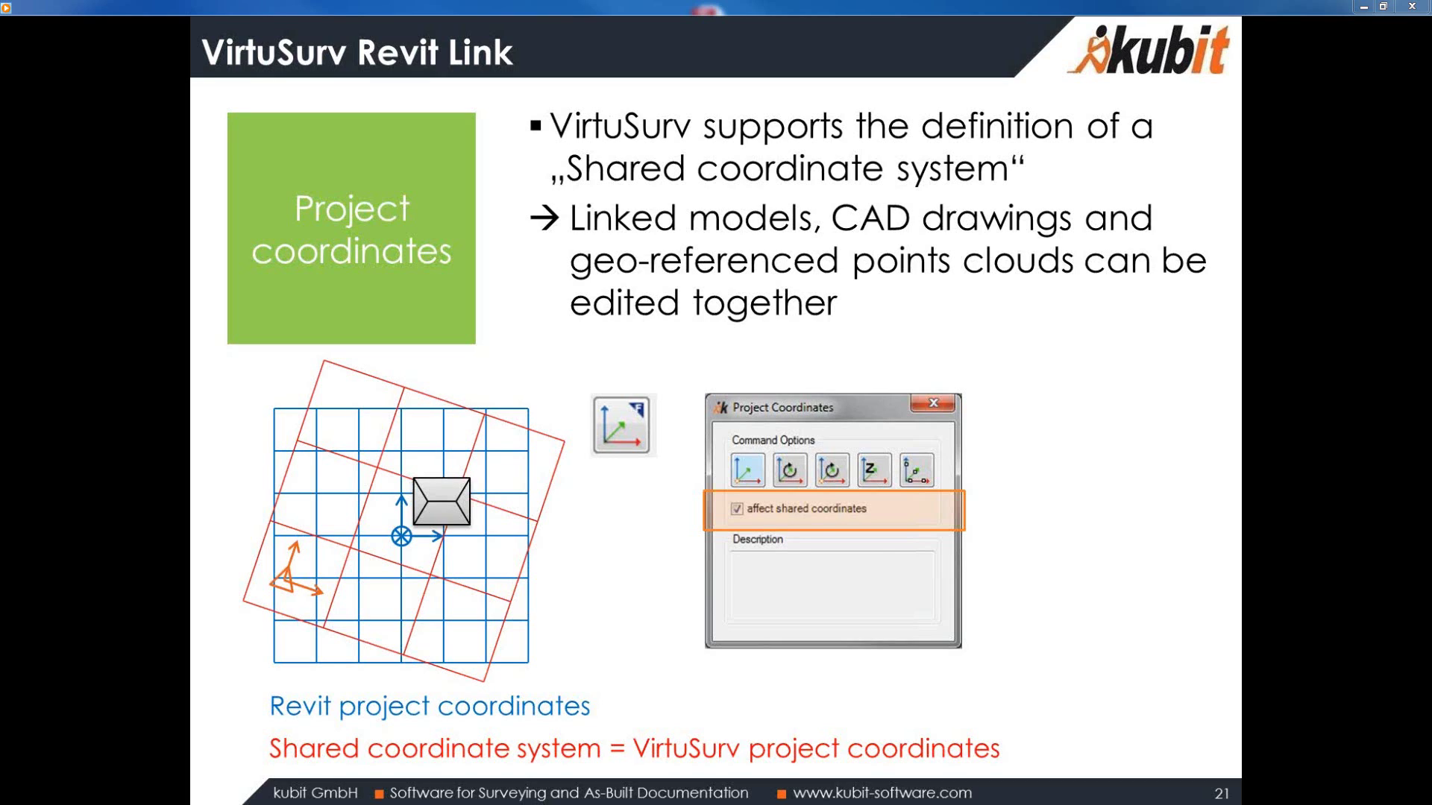
{"action": "key", "text": "Right"}
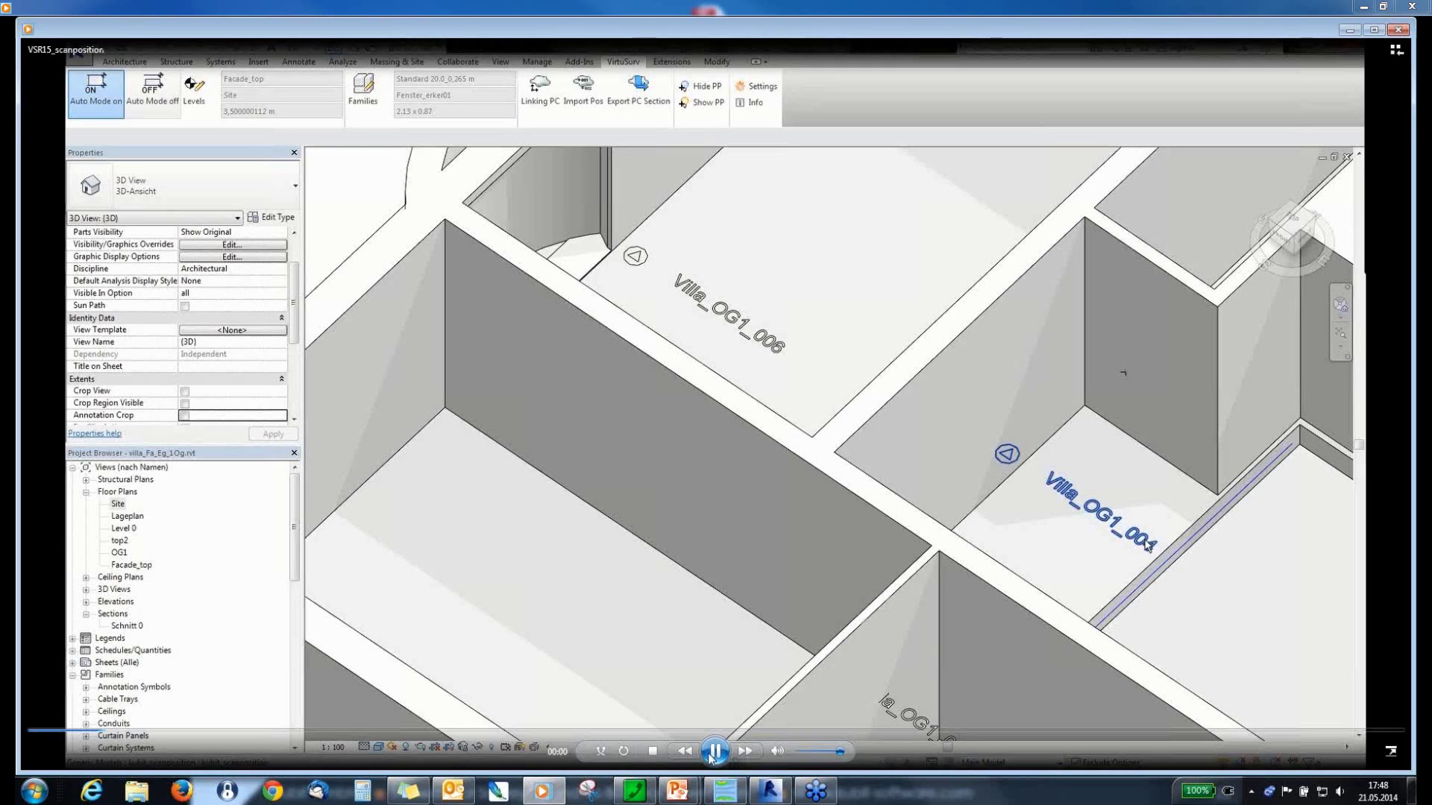
- Pause the VSR15_scanposition video on the selected scan position, resume it to the end, and close the player
{"action": "left_click", "coordinate": [713, 751]}
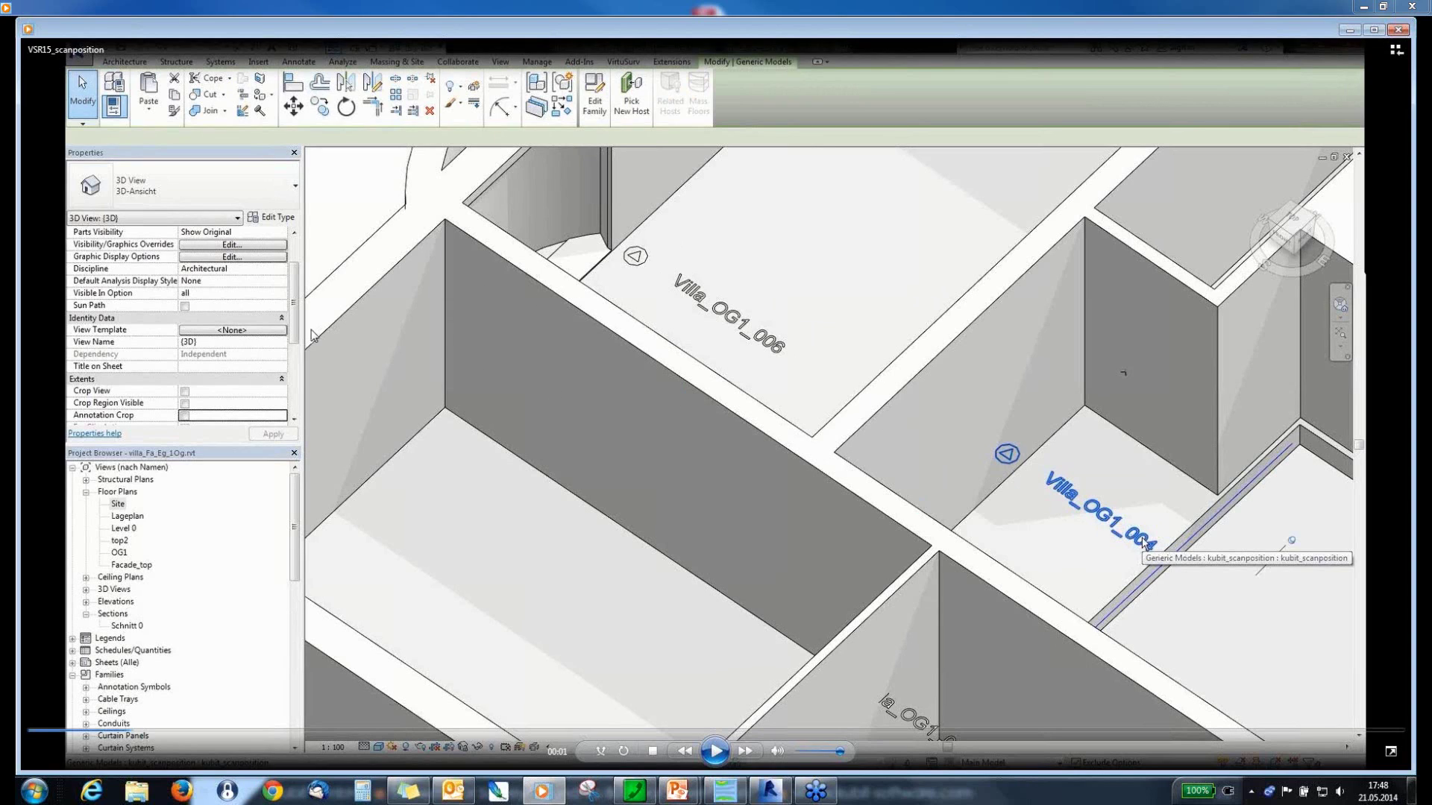
{"action": "left_click", "coordinate": [714, 752]}
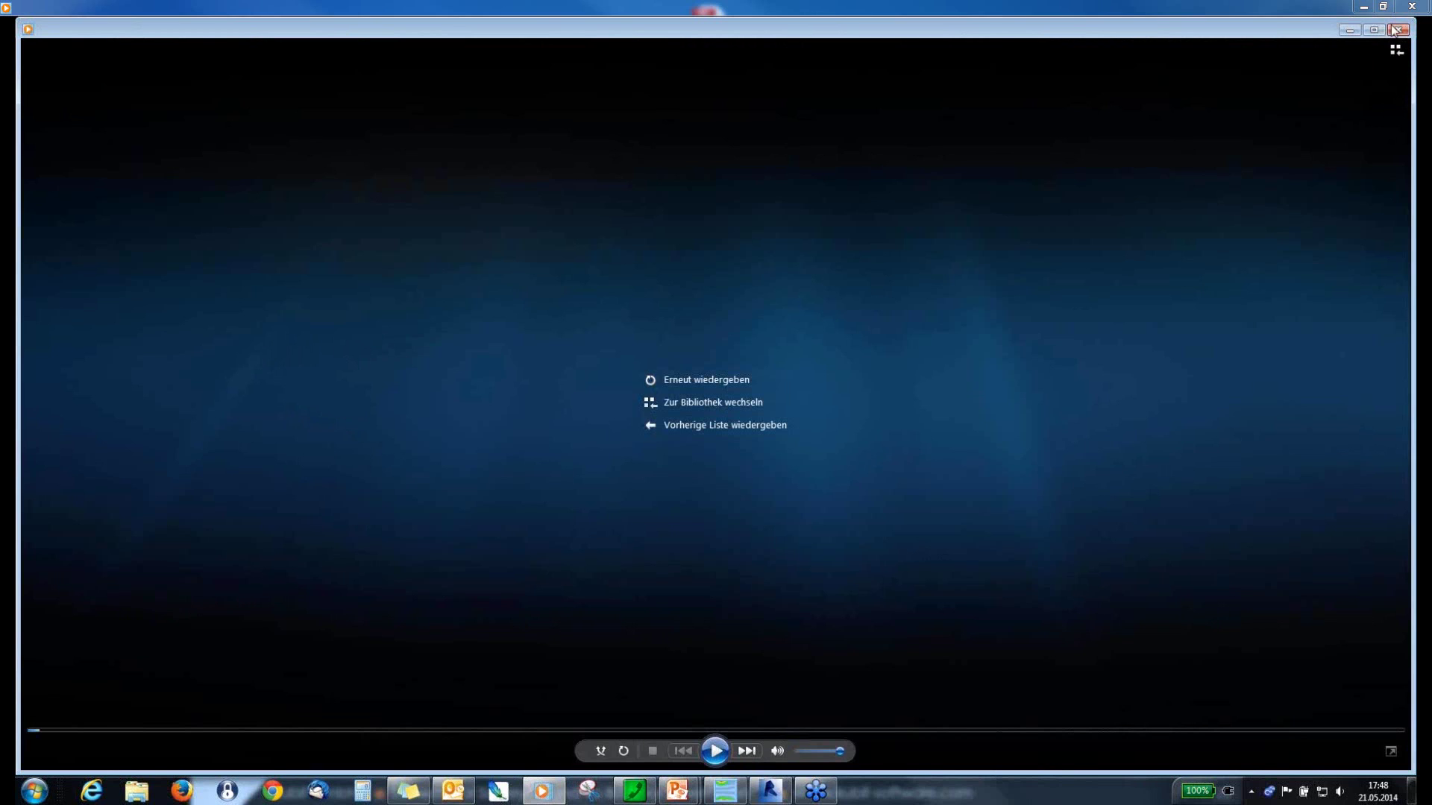
{"action": "left_click", "coordinate": [1393, 30]}
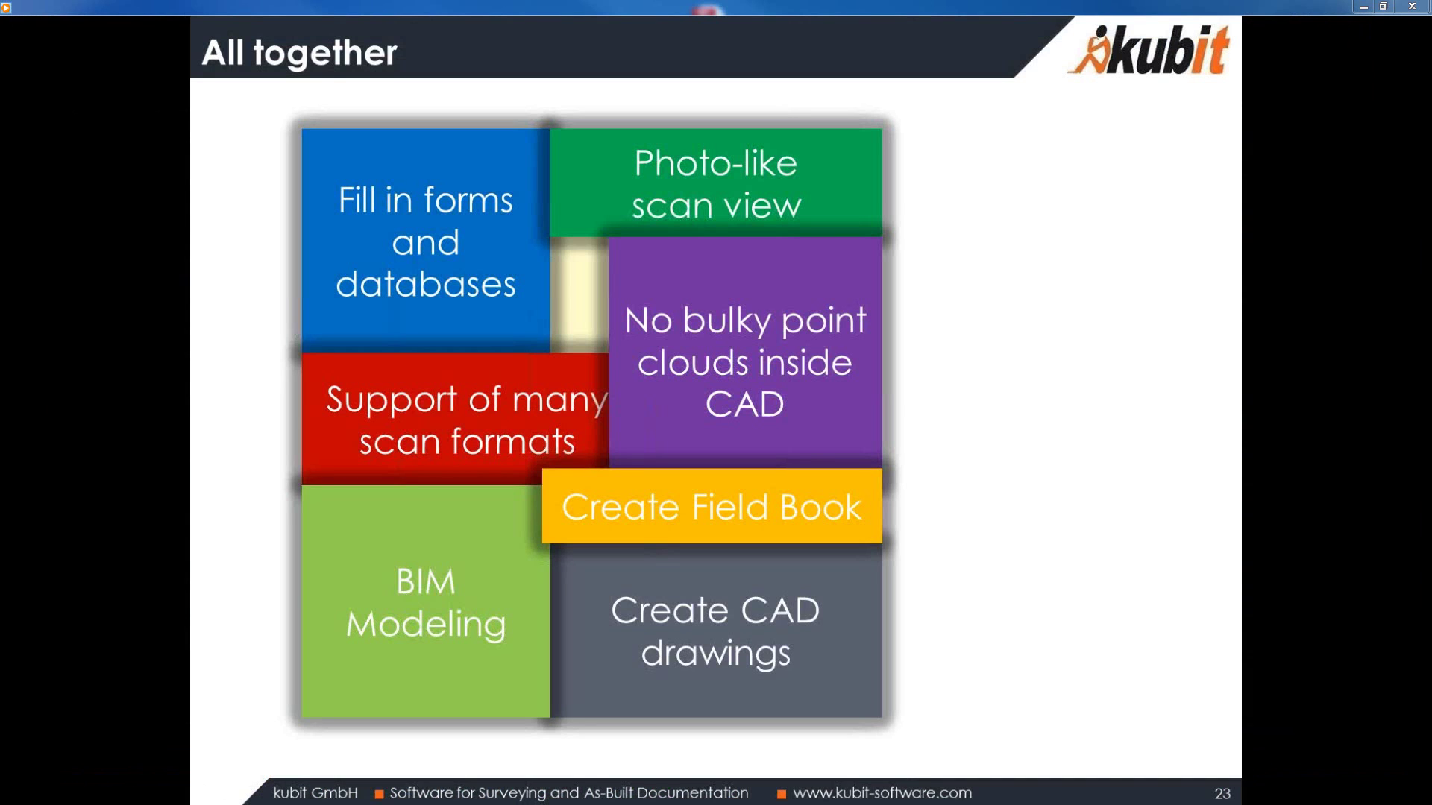